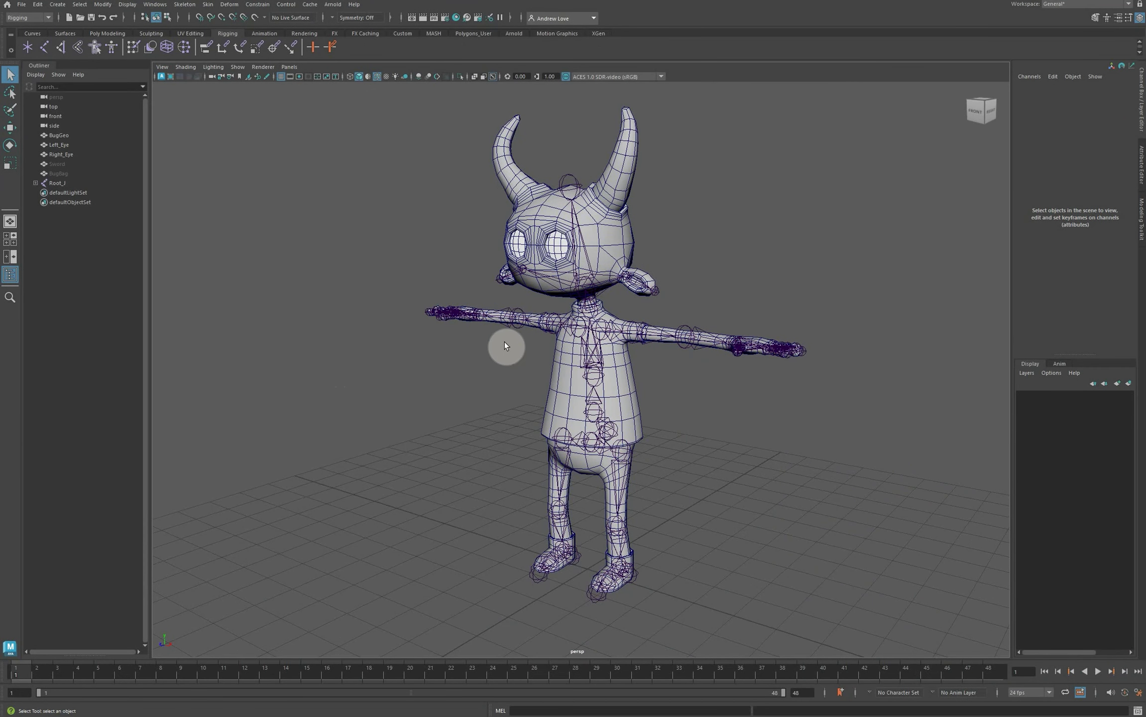
Put the BugGeo mesh into a new display layer and rename the layer BodyGeo.
{"action": "left_click", "coordinate": [617, 241]}
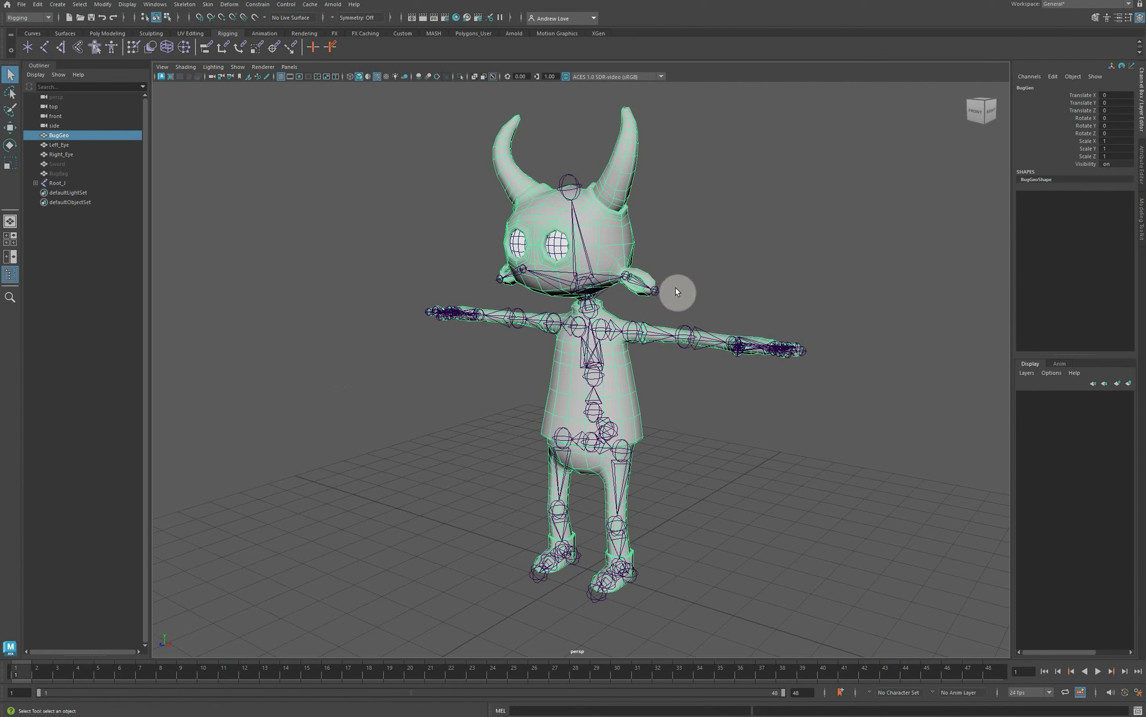
{"action": "left_click", "coordinate": [1130, 384]}
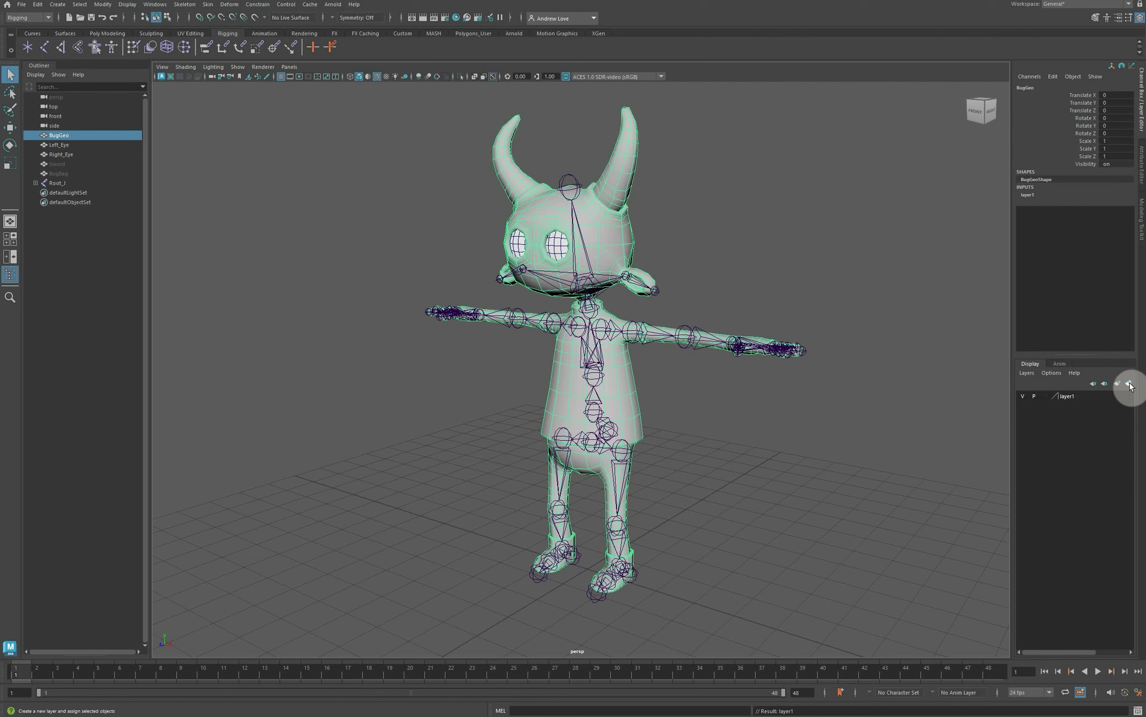
{"action": "double_click", "coordinate": [1069, 396]}
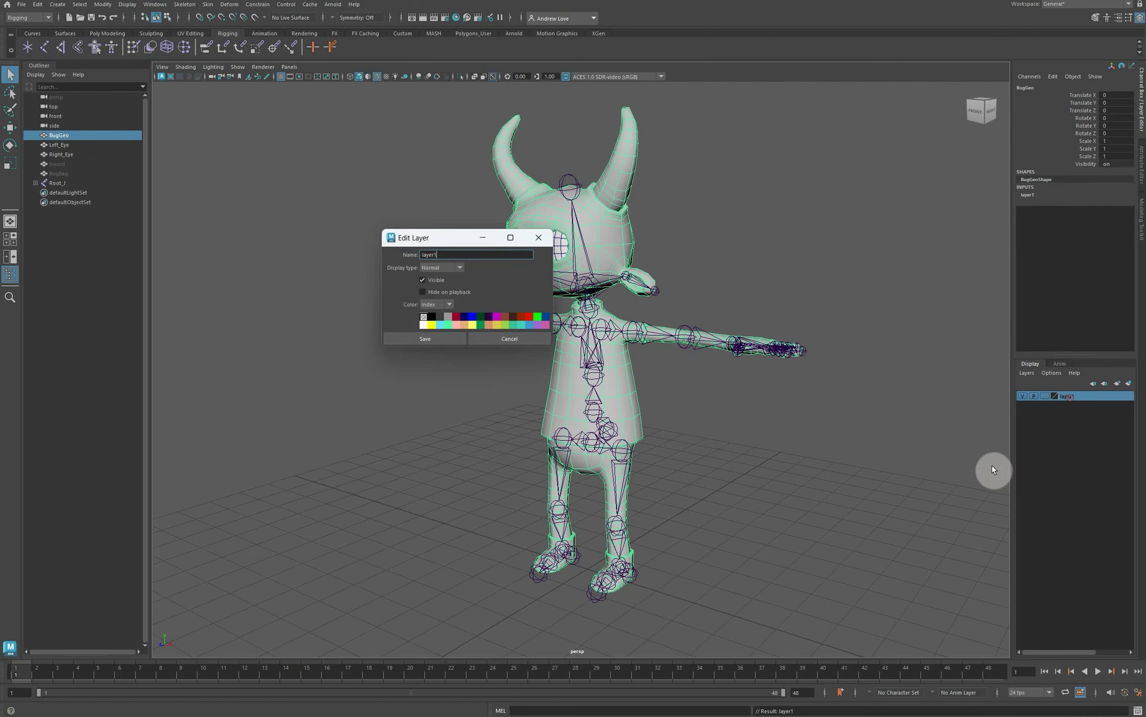
{"action": "left_click", "coordinate": [438, 255]}
{"action": "left_click_drag", "start_coordinate": [437, 254], "coordinate": [403, 254]}
{"action": "type", "text": "BodyGeo"}
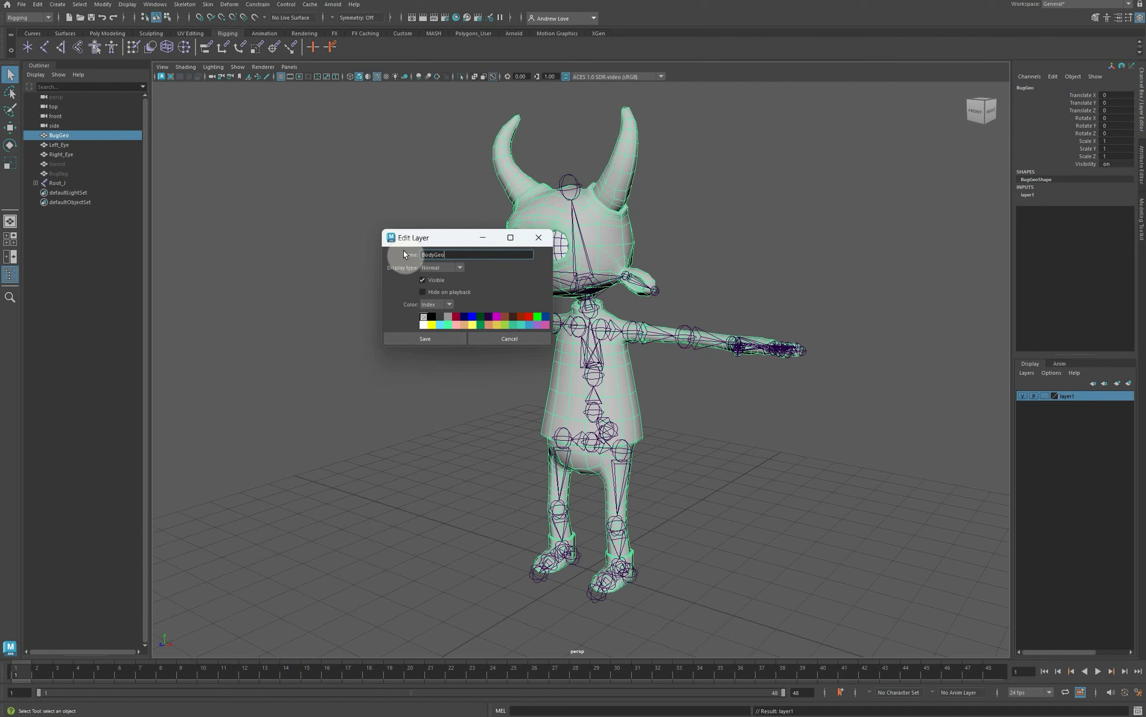
{"action": "left_click", "coordinate": [442, 339]}
Toggle the BodyGeo layer's visibility to check it, then select the Right_Eye mesh.
{"action": "left_click", "coordinate": [1026, 396]}
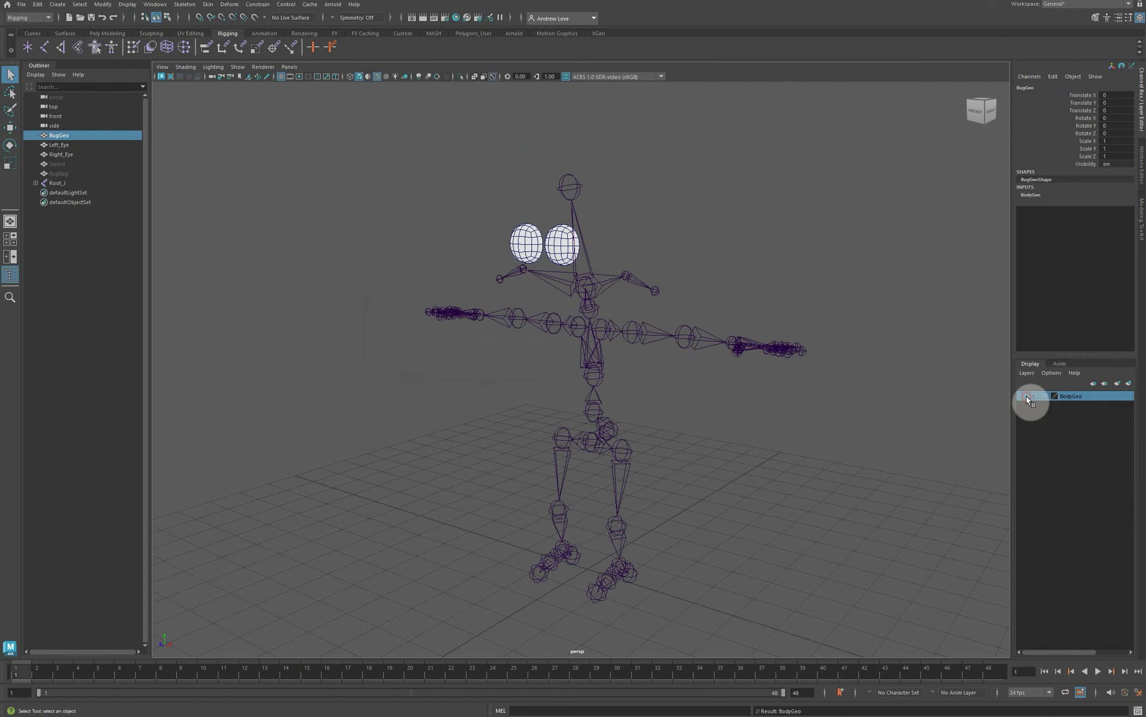
{"action": "left_click", "coordinate": [1024, 396]}
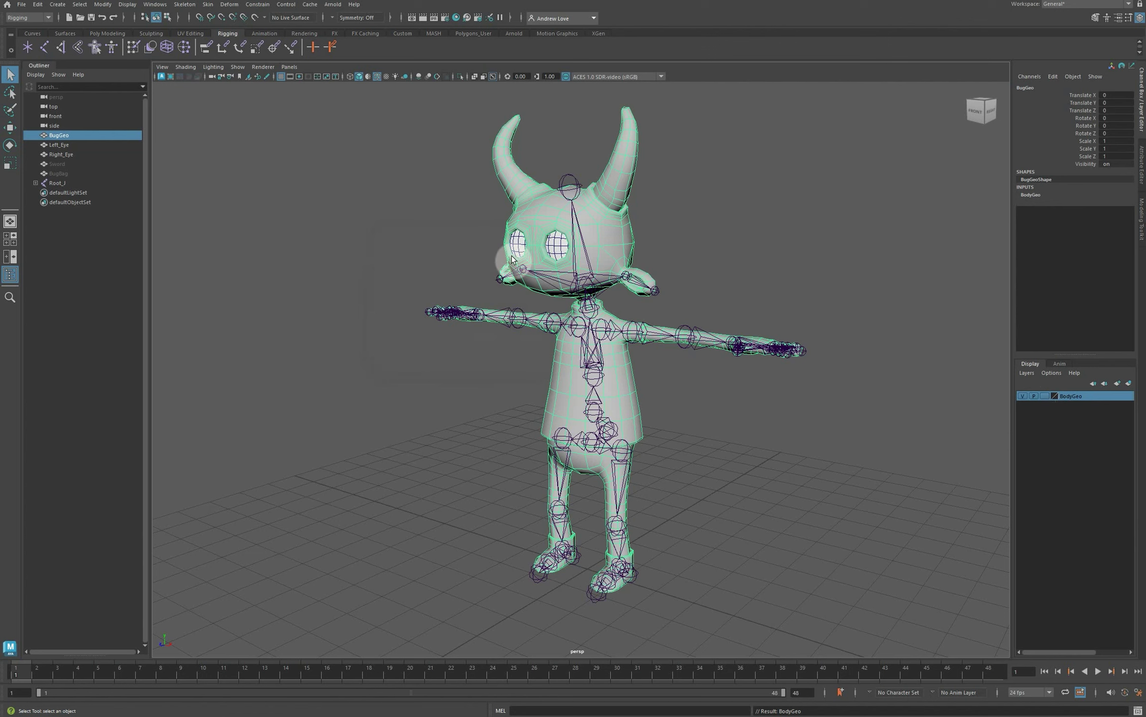
{"action": "left_click", "coordinate": [552, 247]}
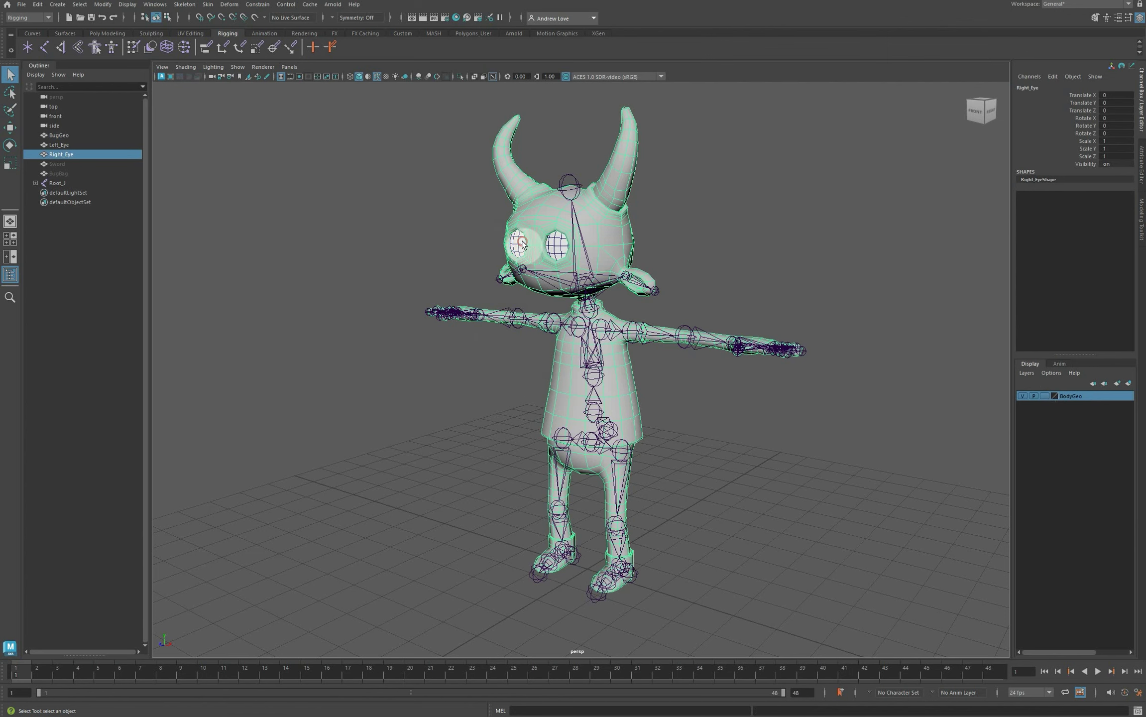
Add the Left_Eye and Right_Eye meshes to the BodyGeo layer.
{"action": "left_click", "coordinate": [555, 249], "text": "shift"}
{"action": "left_click", "coordinate": [1095, 435]}
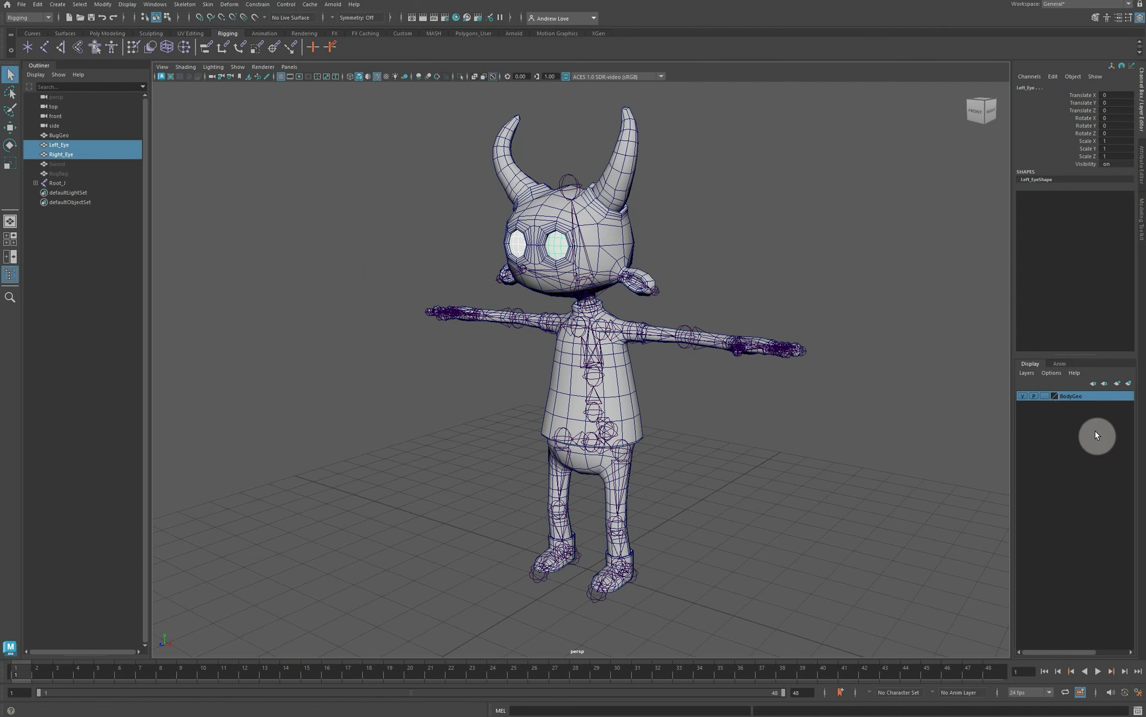
{"action": "right_click", "coordinate": [1097, 399]}
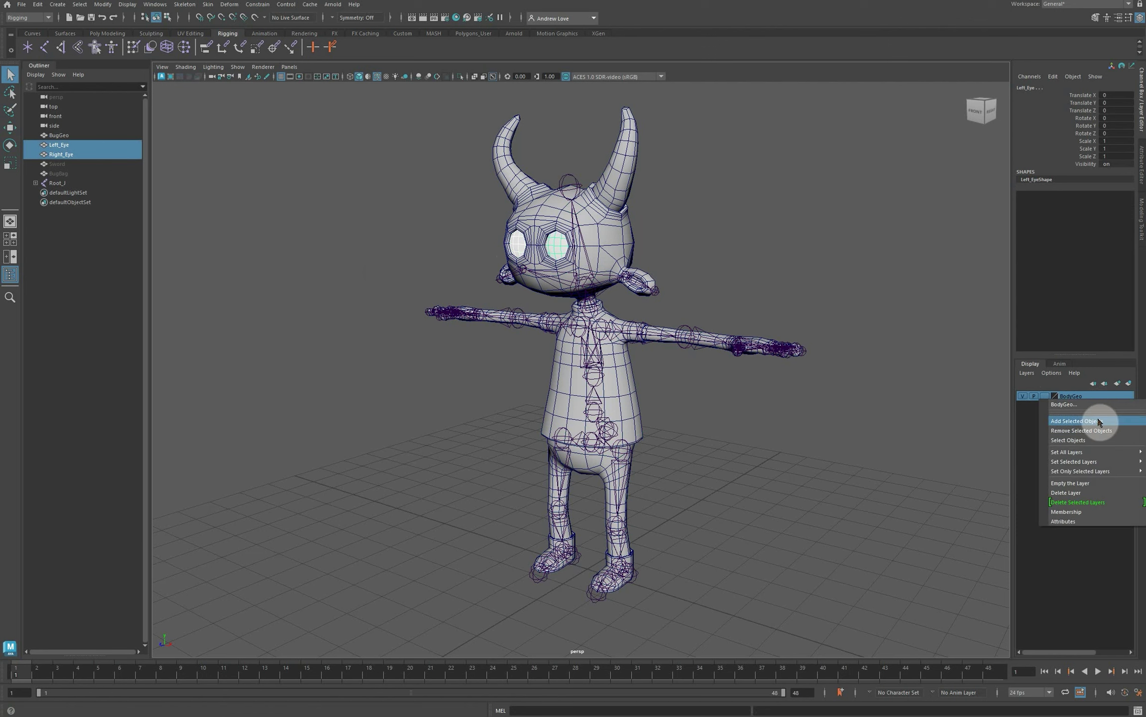
{"action": "left_click", "coordinate": [1096, 421]}
Toggle BodyGeo visibility twice to confirm the eyes hide with the body, then deselect.
{"action": "left_click", "coordinate": [1023, 396]}
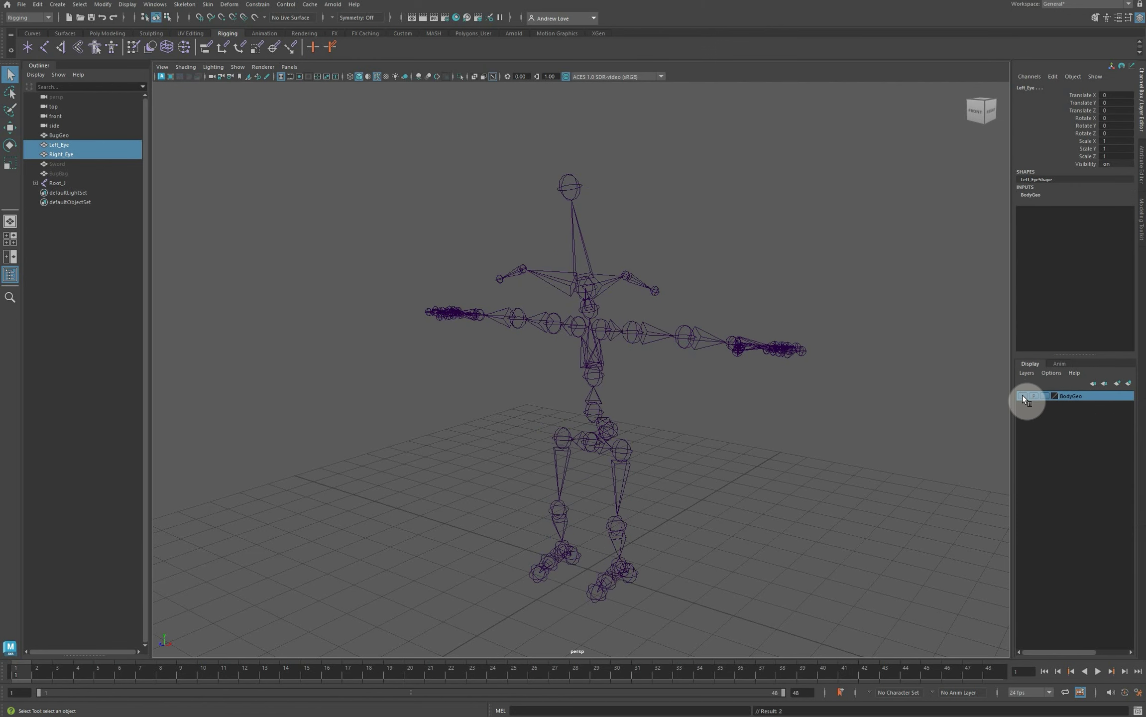
{"action": "left_click", "coordinate": [1023, 396]}
{"action": "left_click", "coordinate": [1023, 396]}
{"action": "left_click", "coordinate": [1022, 395]}
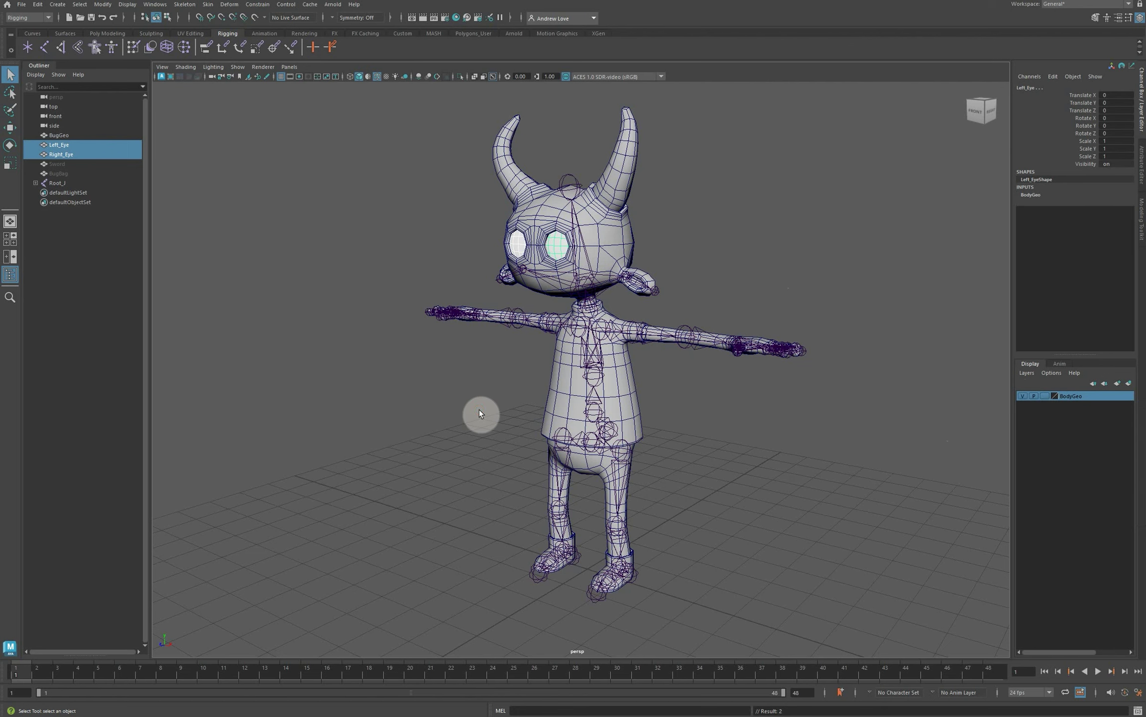
{"action": "left_click", "coordinate": [323, 436]}
{"action": "scroll", "coordinate": [383, 406], "scroll_direction": "down", "scroll_amount": 3}
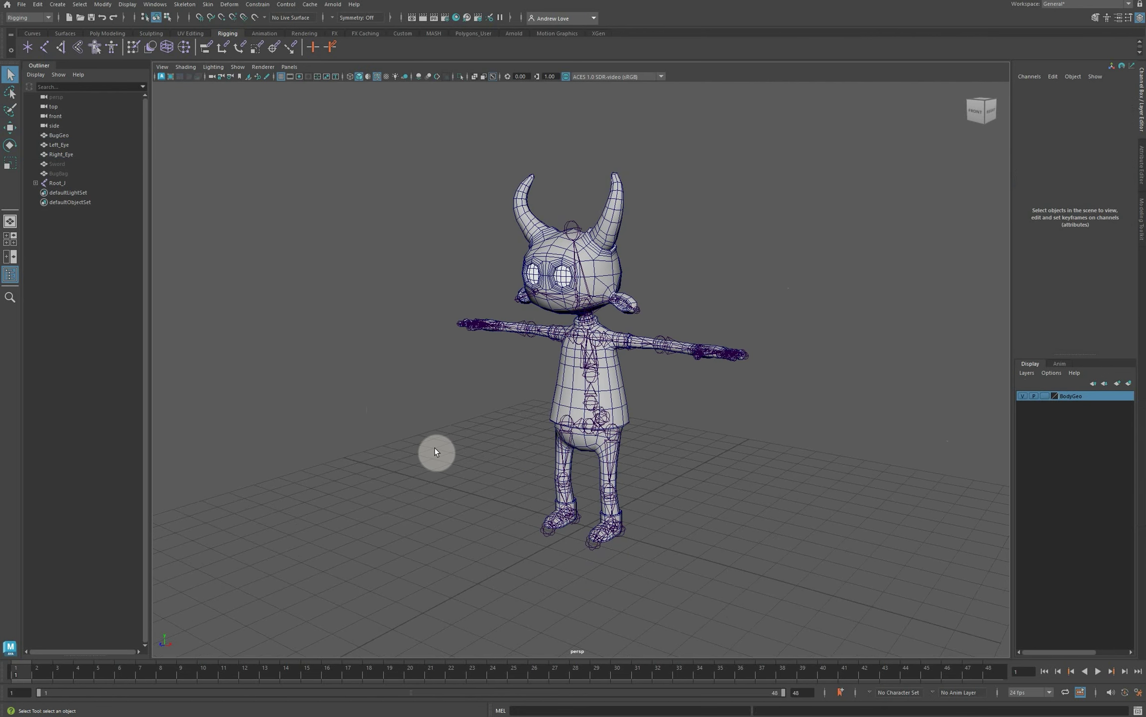
{"action": "left_click_drag", "start_coordinate": [464, 472], "coordinate": [433, 479], "text": "alt"}
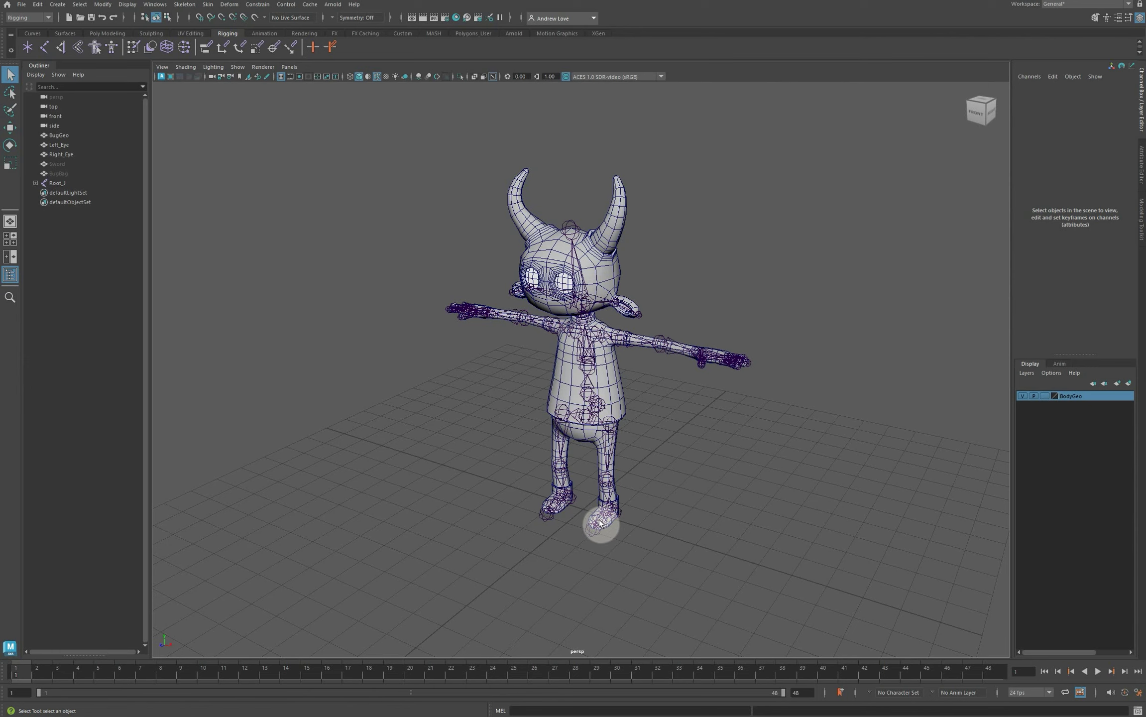
{"action": "scroll", "coordinate": [596, 525], "scroll_direction": "up", "scroll_amount": 2}
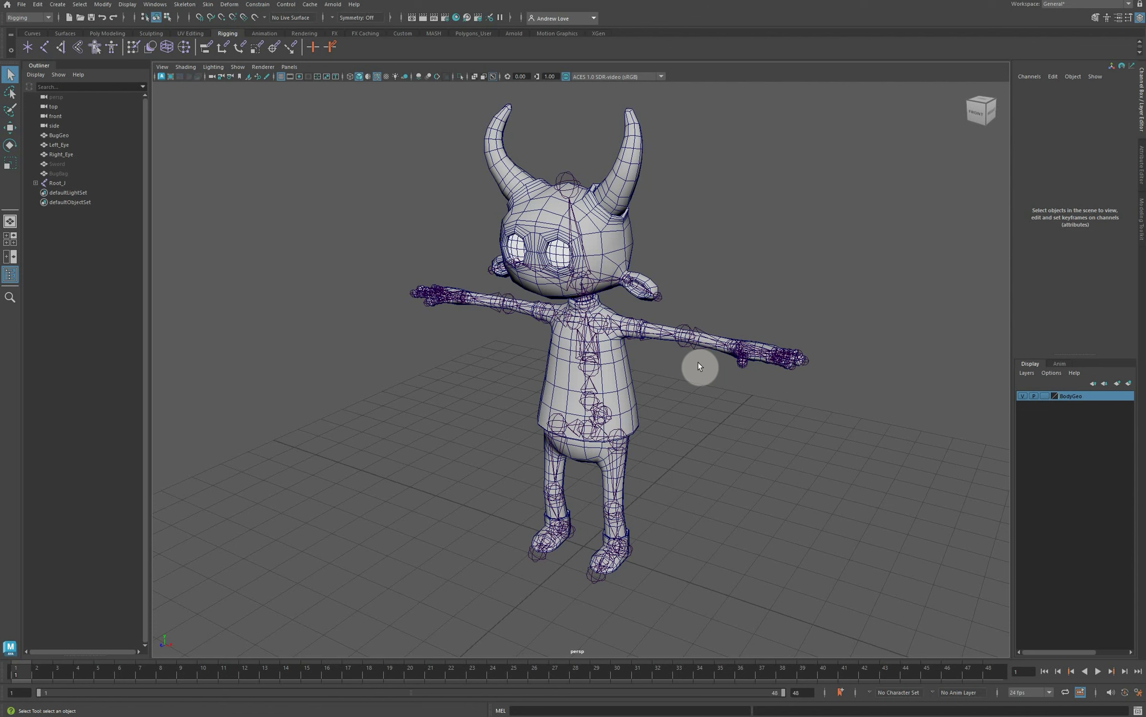
{"action": "mouse_move", "coordinate": [425, 487]}
{"action": "left_mouse_down", "text": "alt"}
{"action": "mouse_move", "coordinate": [440, 468]}
{"action": "mouse_move", "coordinate": [493, 473]}
{"action": "mouse_move", "coordinate": [427, 476]}
{"action": "left_mouse_up", "text": "alt"}
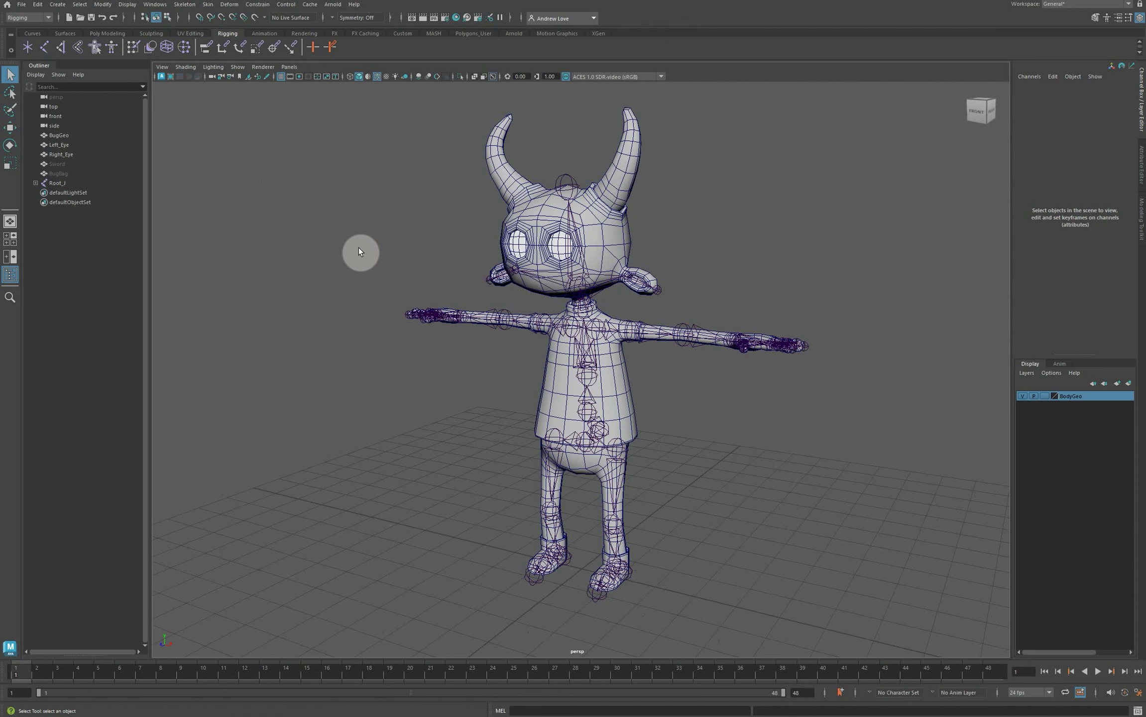
Maximize and frame the top view, then bring up the EP Curve Tool options.
{"action": "key", "text": "space"}
{"action": "key", "text": "space"}
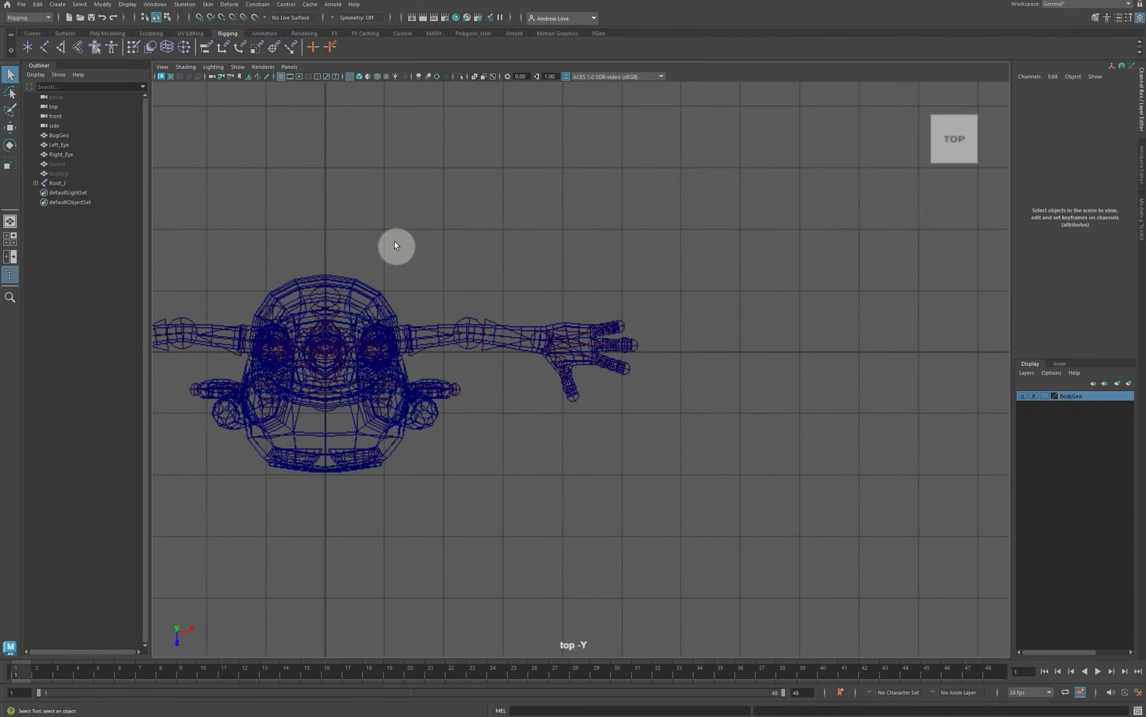
{"action": "scroll", "coordinate": [422, 220], "scroll_direction": "down", "scroll_amount": 3}
{"action": "middle_click_drag", "start_coordinate": [423, 220], "coordinate": [476, 299], "text": "alt"}
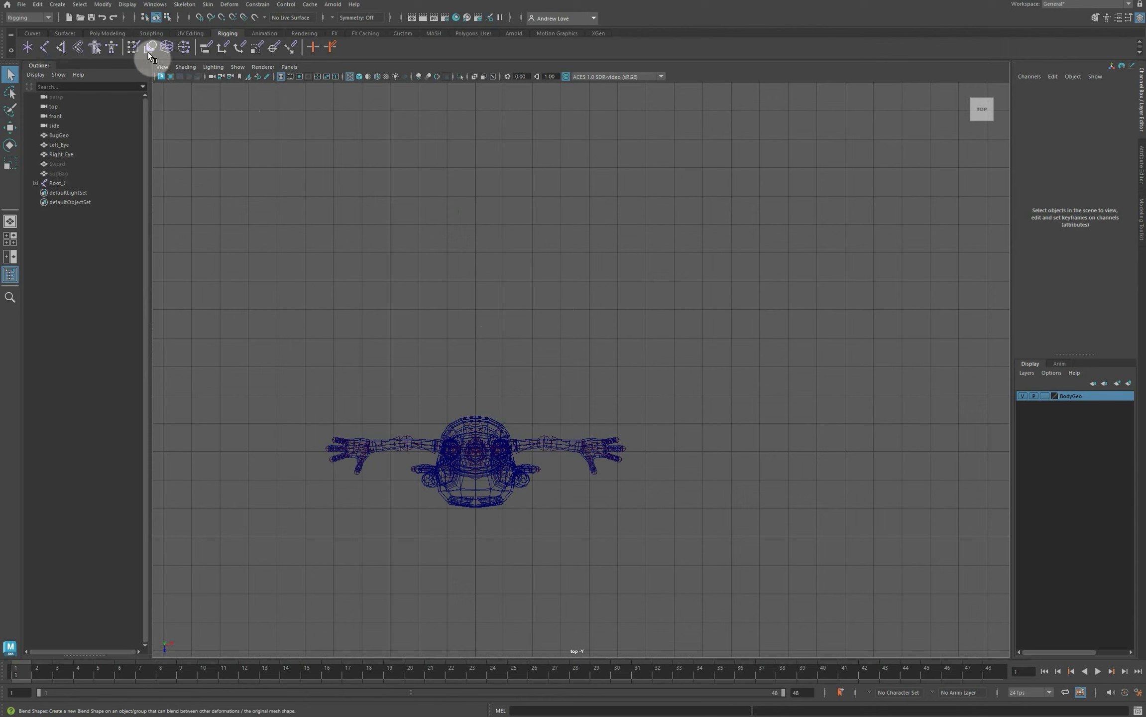
{"action": "left_click", "coordinate": [62, 6]}
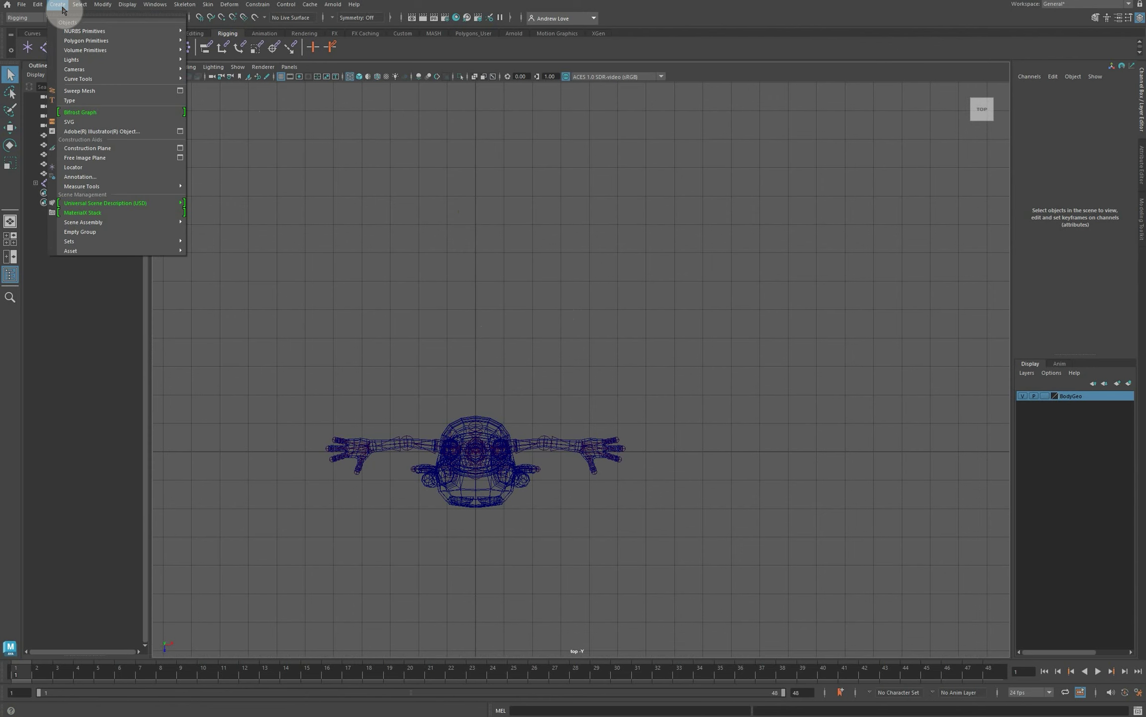
{"action": "mouse_move", "coordinate": [153, 81]}
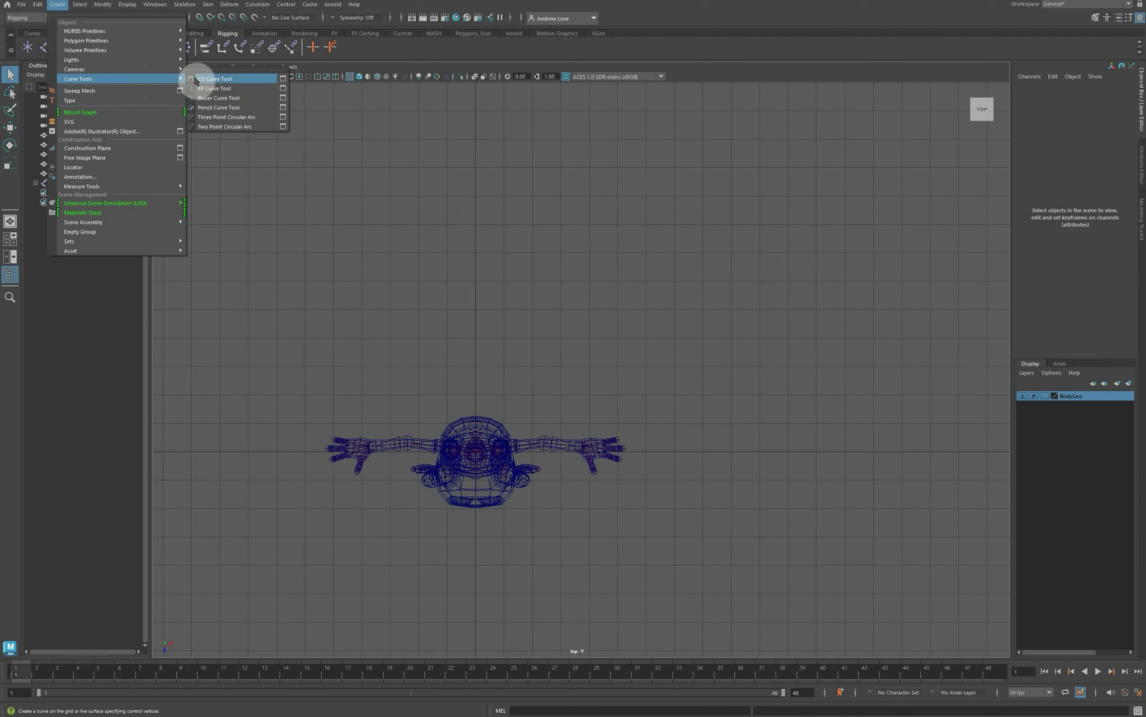
{"action": "left_click", "coordinate": [283, 89]}
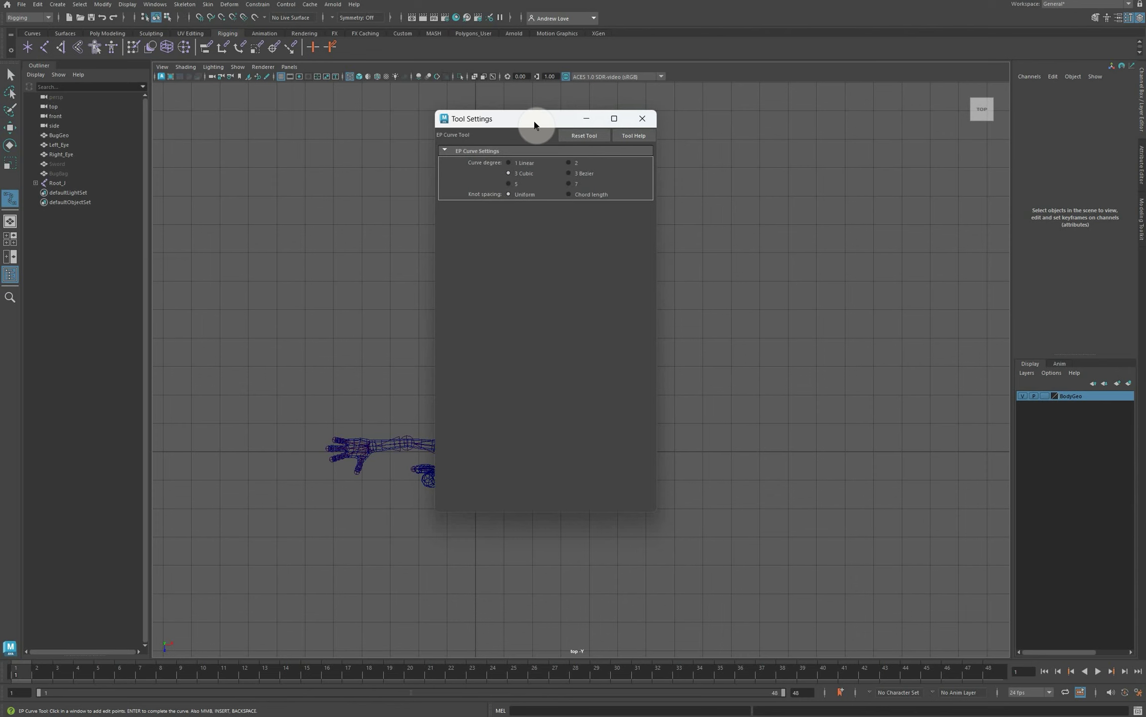
{"action": "left_click_drag", "start_coordinate": [521, 114], "coordinate": [255, 131]}
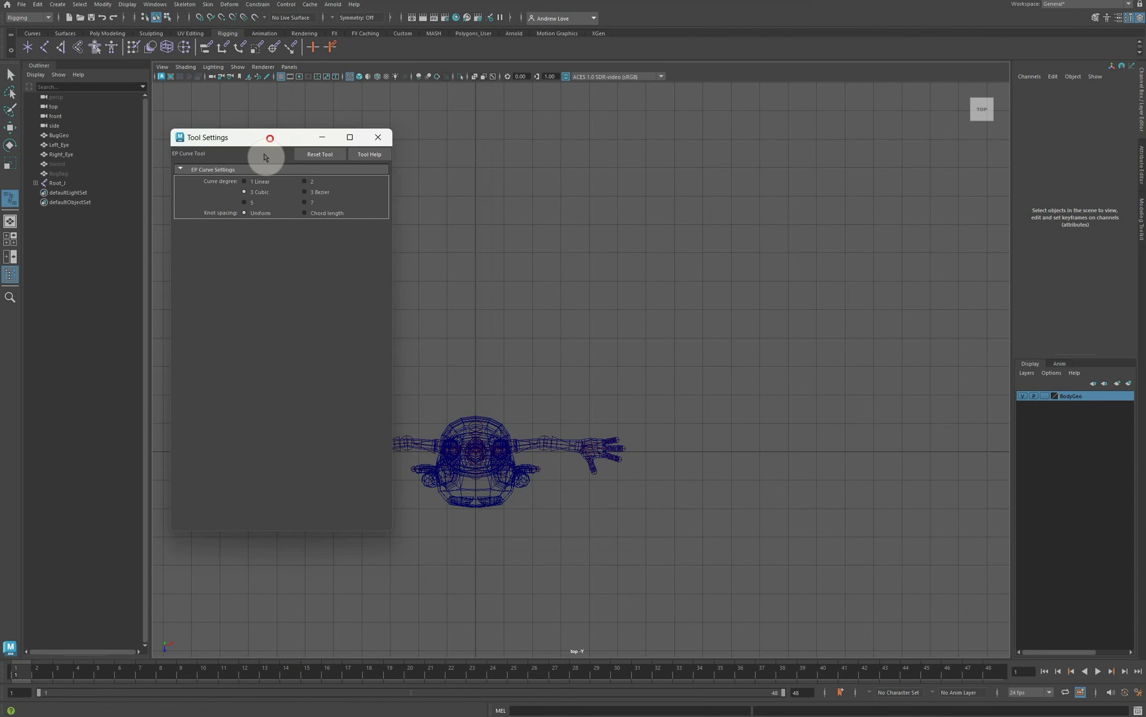
Draw a five-point test curve above the character, then delete it.
{"action": "left_click", "coordinate": [630, 178]}
{"action": "left_click", "coordinate": [762, 166]}
{"action": "left_click", "coordinate": [741, 269]}
{"action": "left_click", "coordinate": [597, 274]}
{"action": "left_click", "coordinate": [575, 213]}
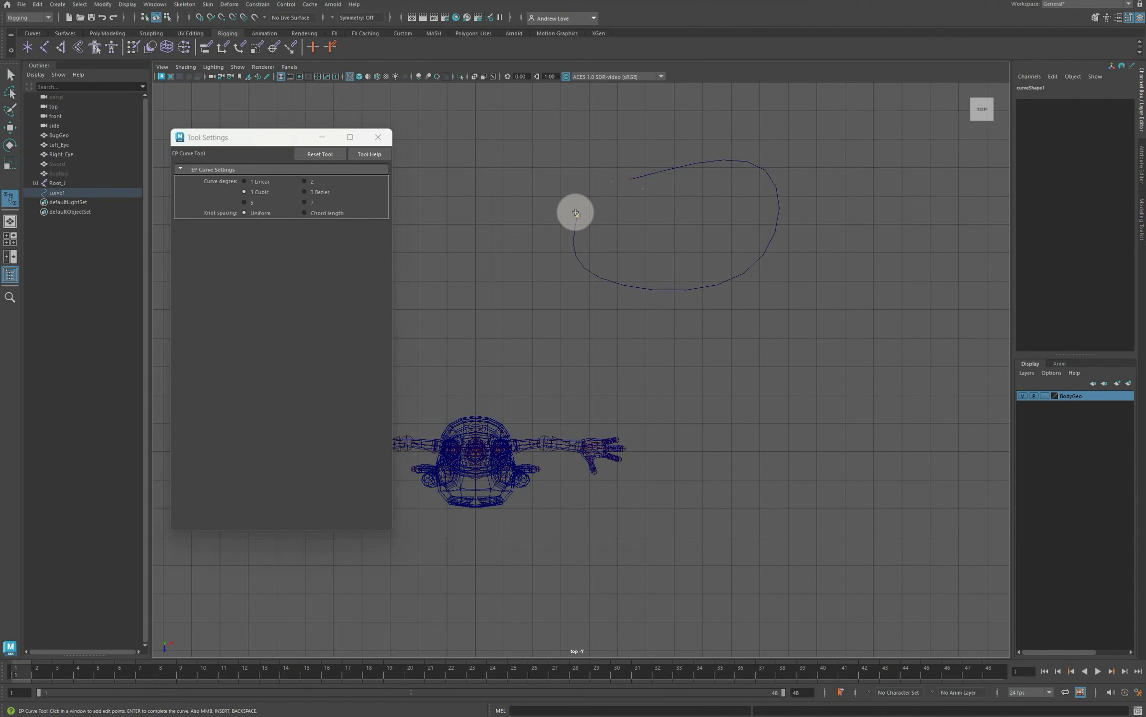
{"action": "key", "text": "q"}
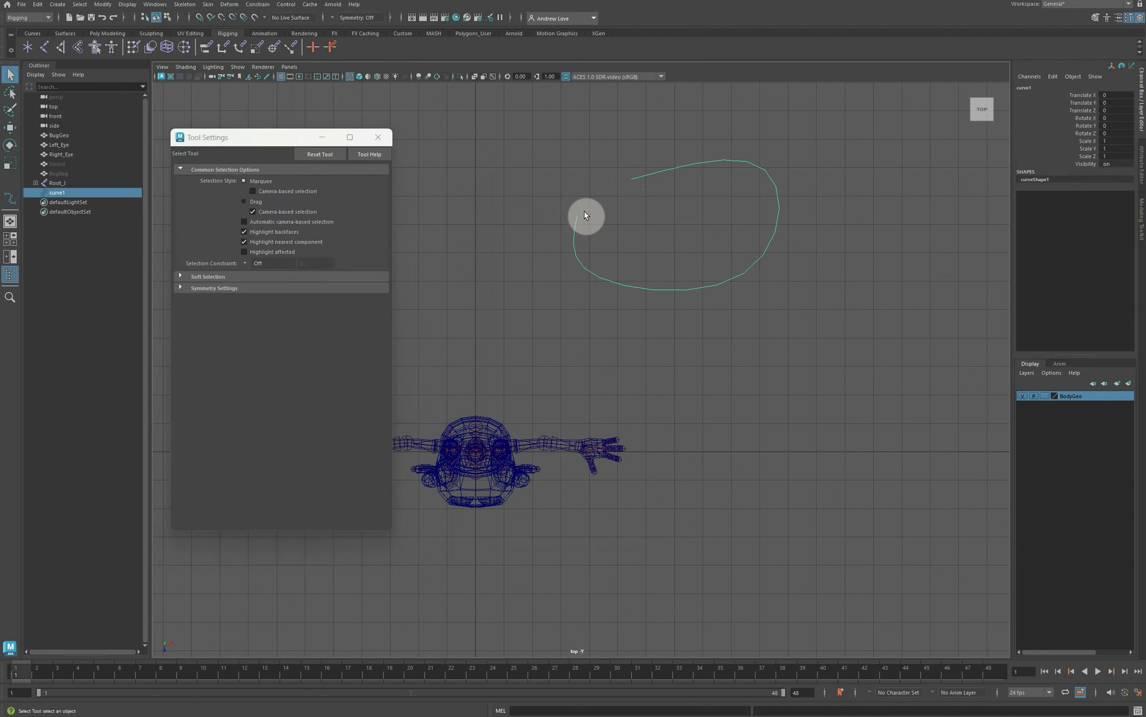
{"action": "key", "text": "Delete"}
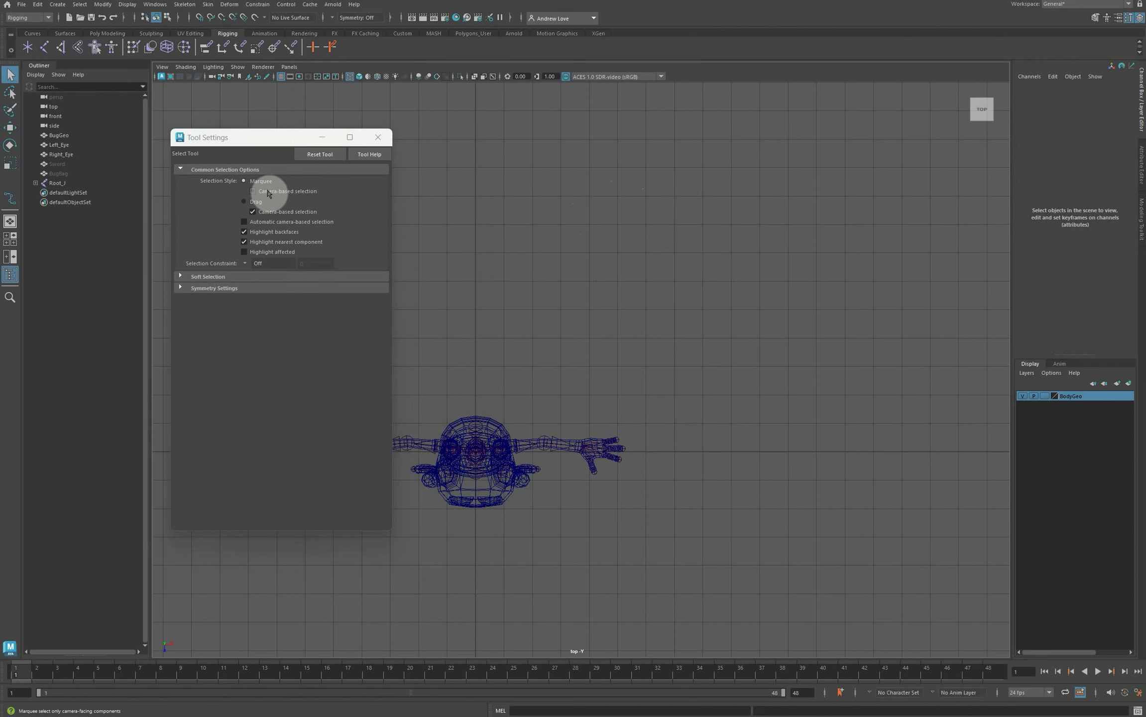
Set the EP Curve Tool to 1 Linear degree with Chord length knot spacing.
{"action": "left_click", "coordinate": [10, 198]}
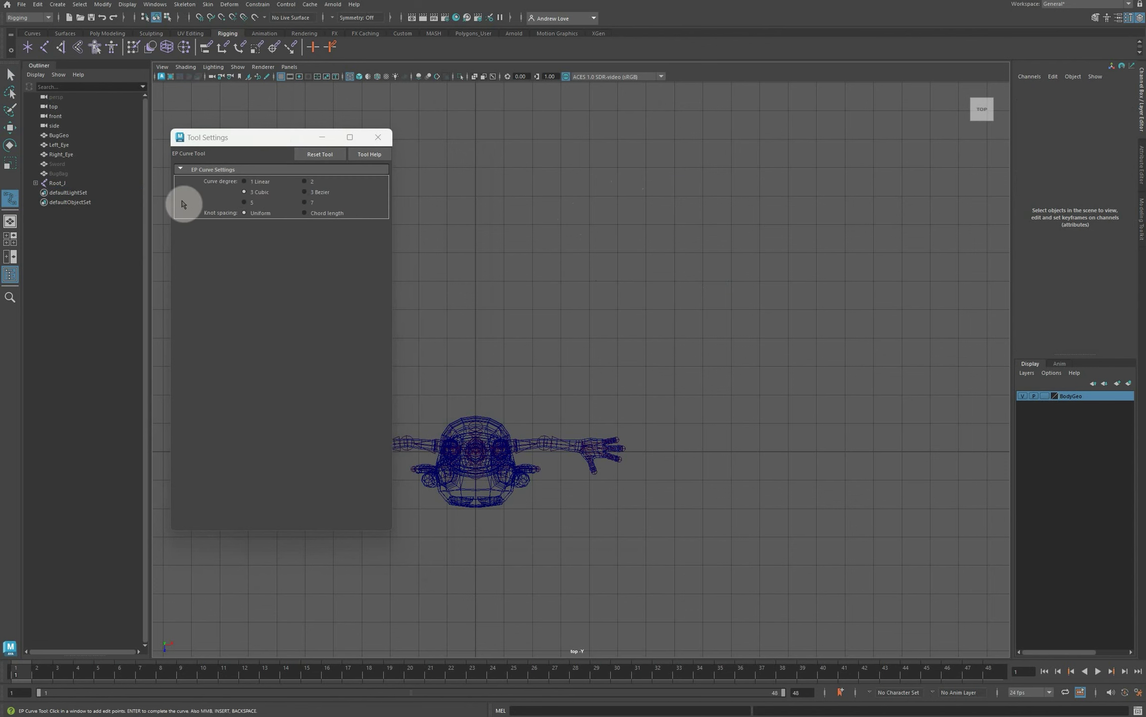
{"action": "left_click", "coordinate": [246, 182]}
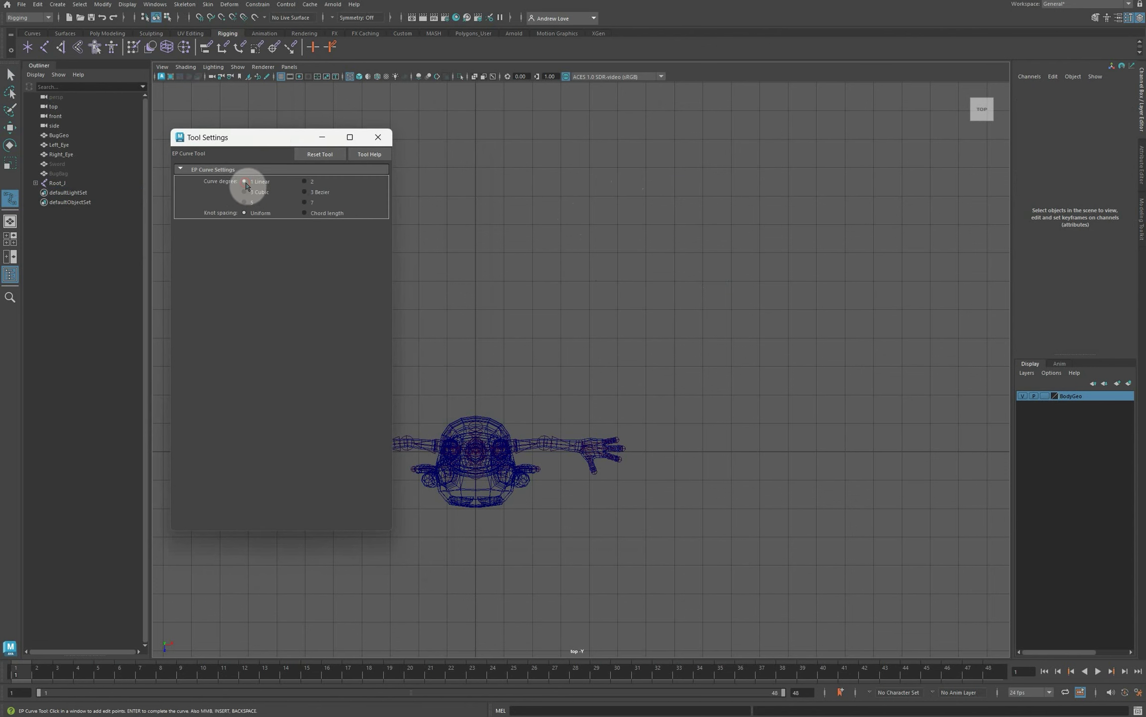
{"action": "left_click", "coordinate": [304, 213]}
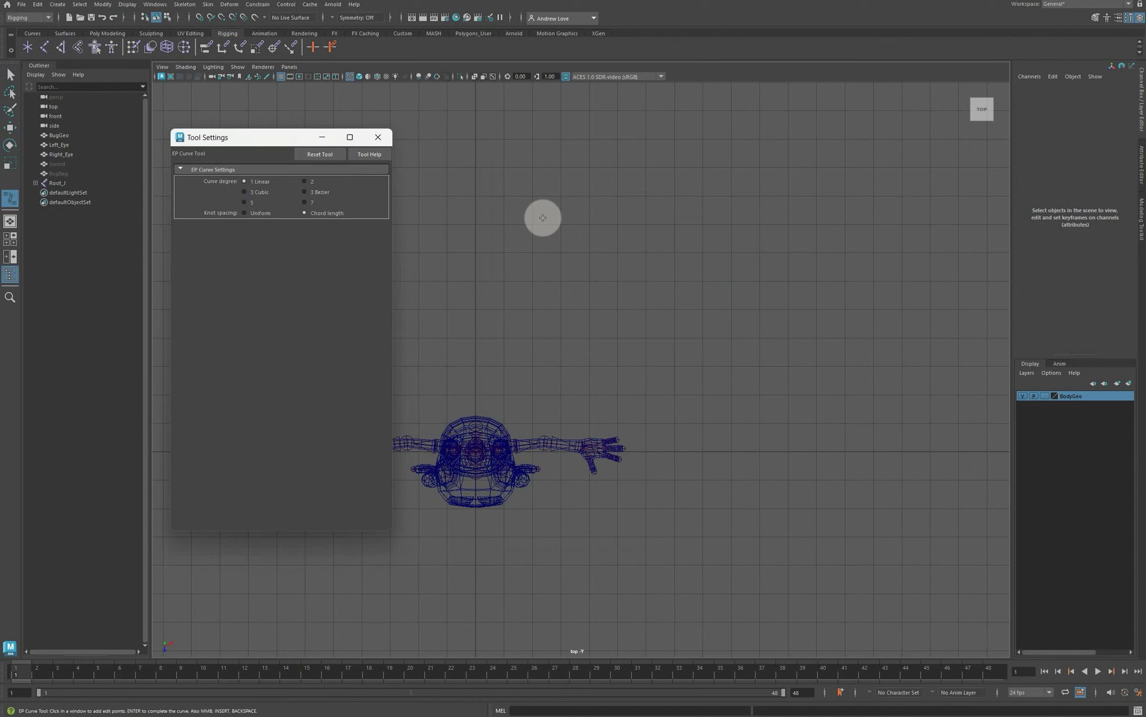
Start the linear arrow outline, placing points through the top and right arrowheads.
{"action": "left_click", "coordinate": [563, 285]}
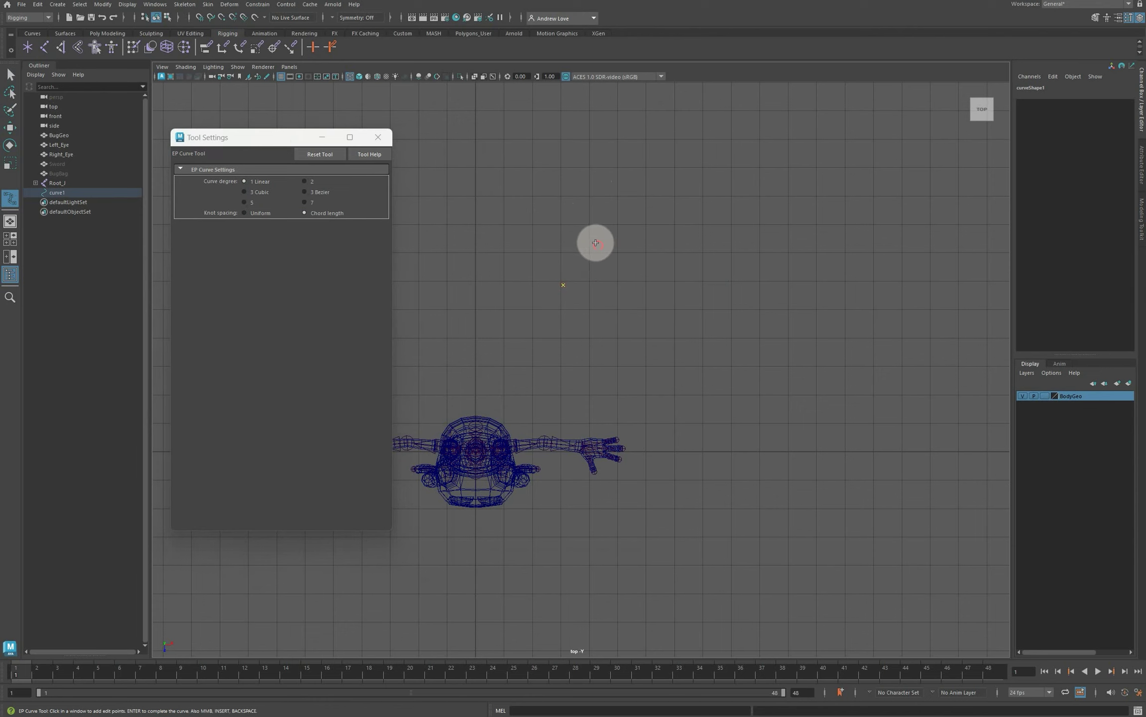
{"action": "left_click", "coordinate": [598, 246]}
{"action": "left_click", "coordinate": [598, 271]}
{"action": "left_click", "coordinate": [618, 272]}
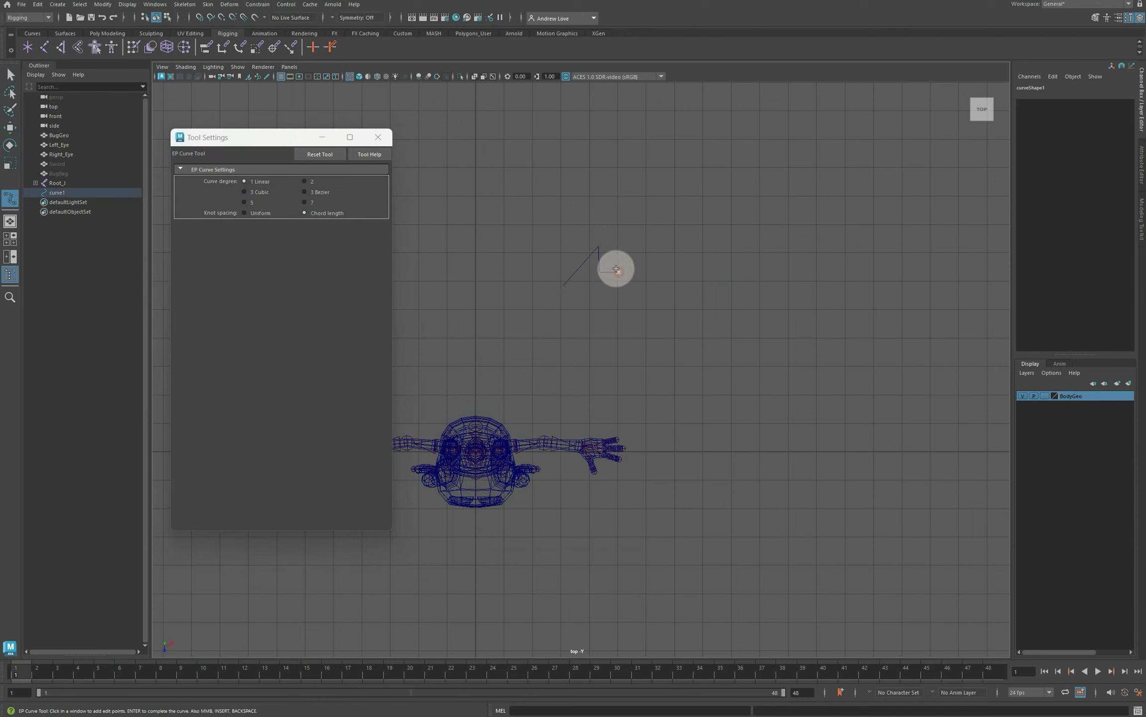
{"action": "left_click", "coordinate": [620, 234]}
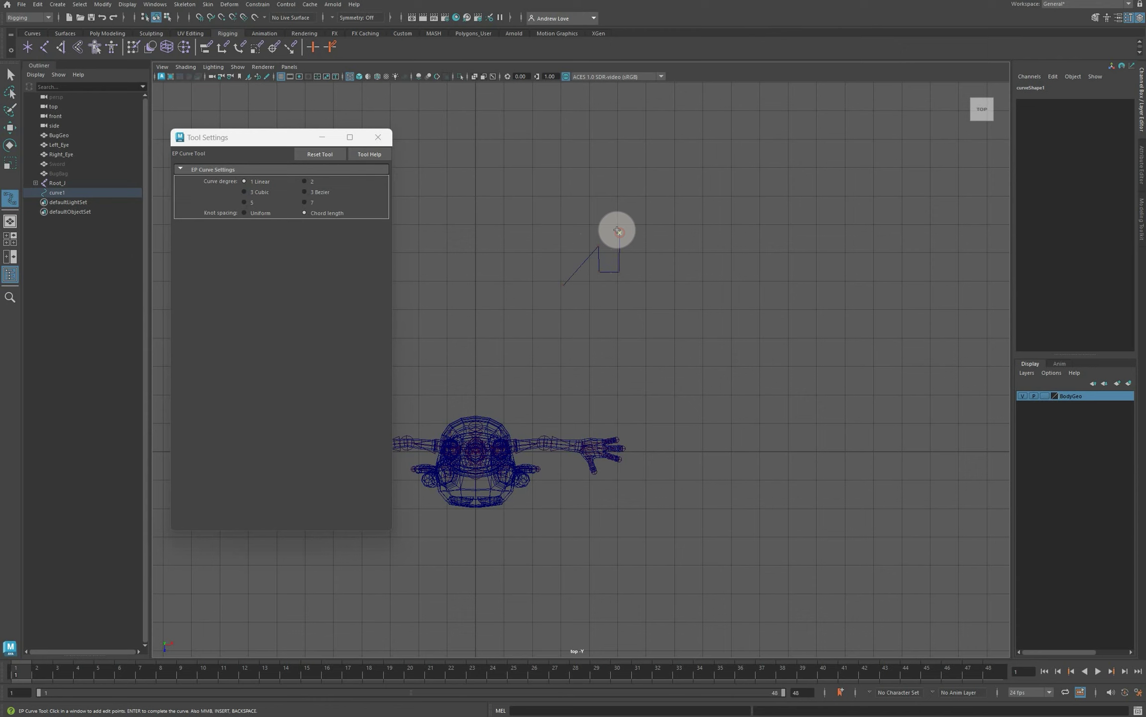
{"action": "left_click", "coordinate": [667, 234]}
{"action": "left_click", "coordinate": [667, 220]}
{"action": "left_click", "coordinate": [648, 220]}
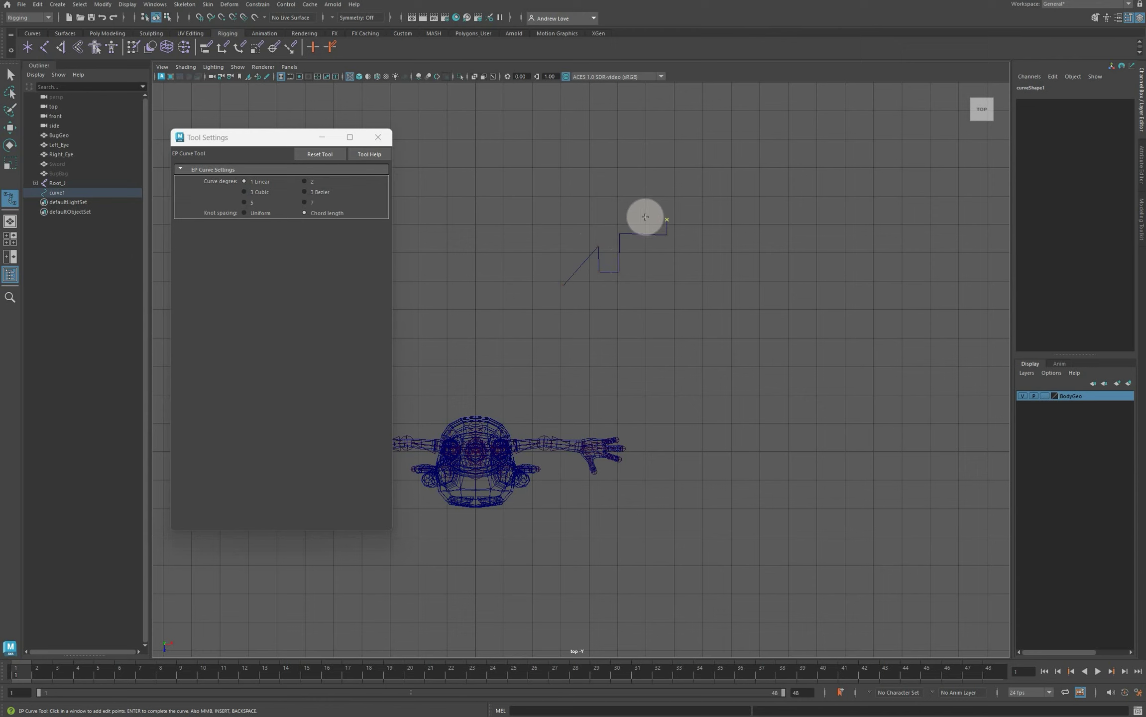
{"action": "left_click", "coordinate": [690, 192]}
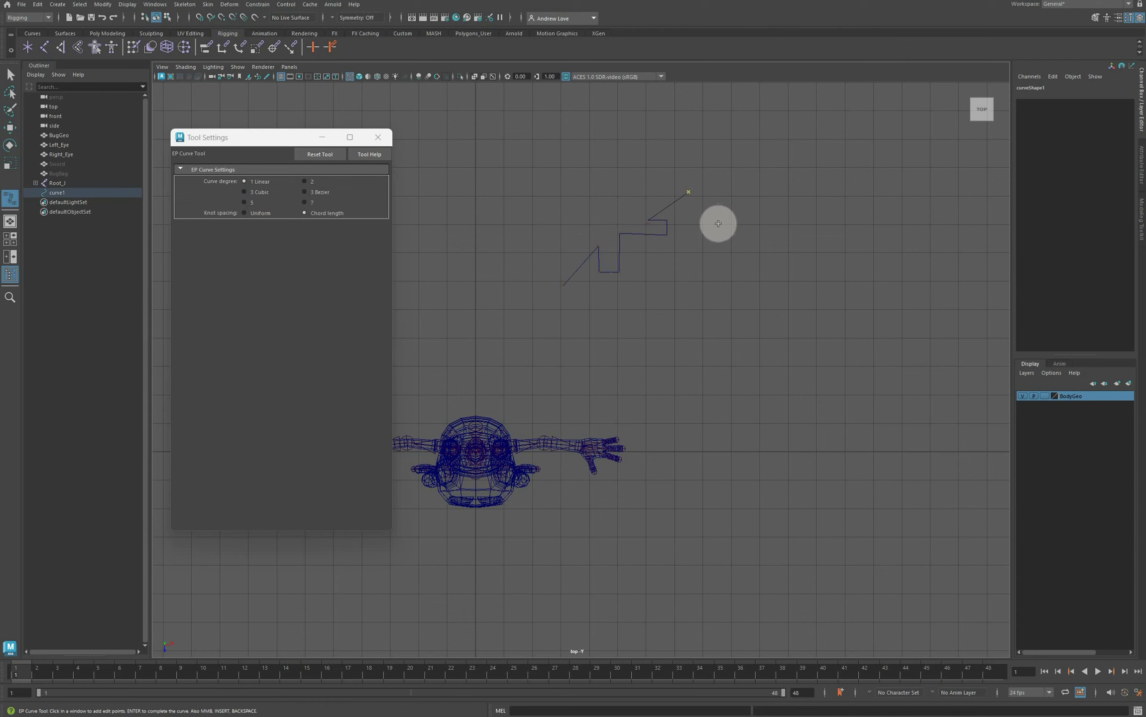
{"action": "left_click", "coordinate": [720, 226]}
{"action": "left_click", "coordinate": [702, 227]}
{"action": "left_click", "coordinate": [698, 243]}
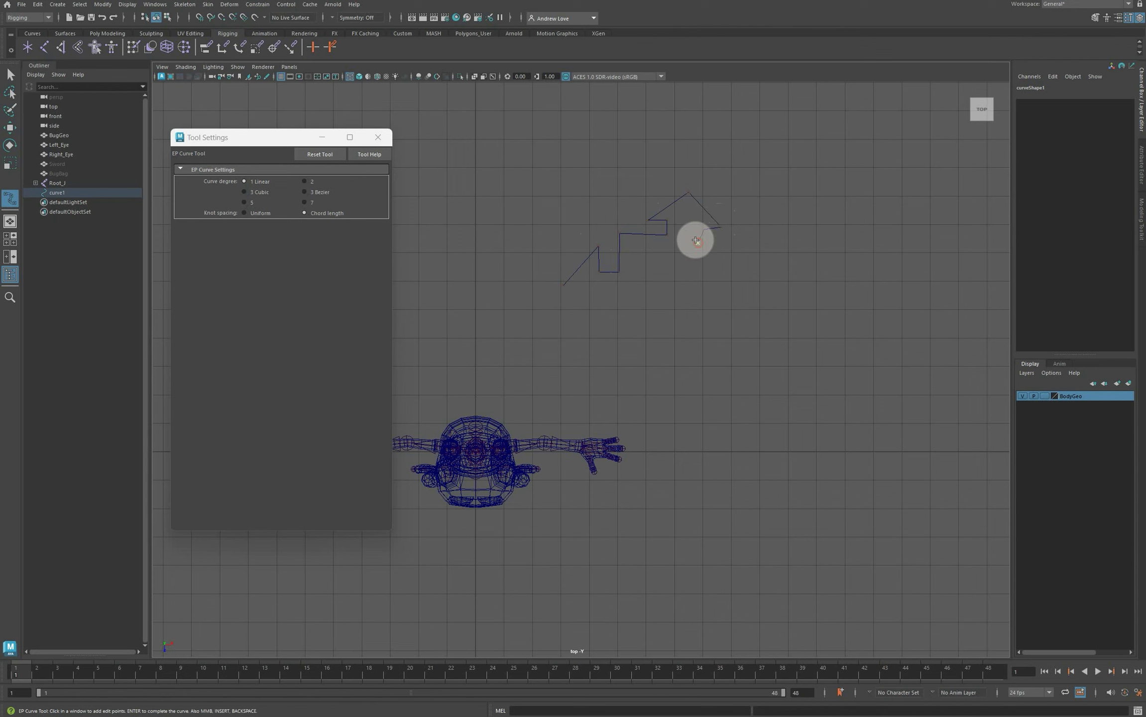
{"action": "left_click", "coordinate": [745, 244]}
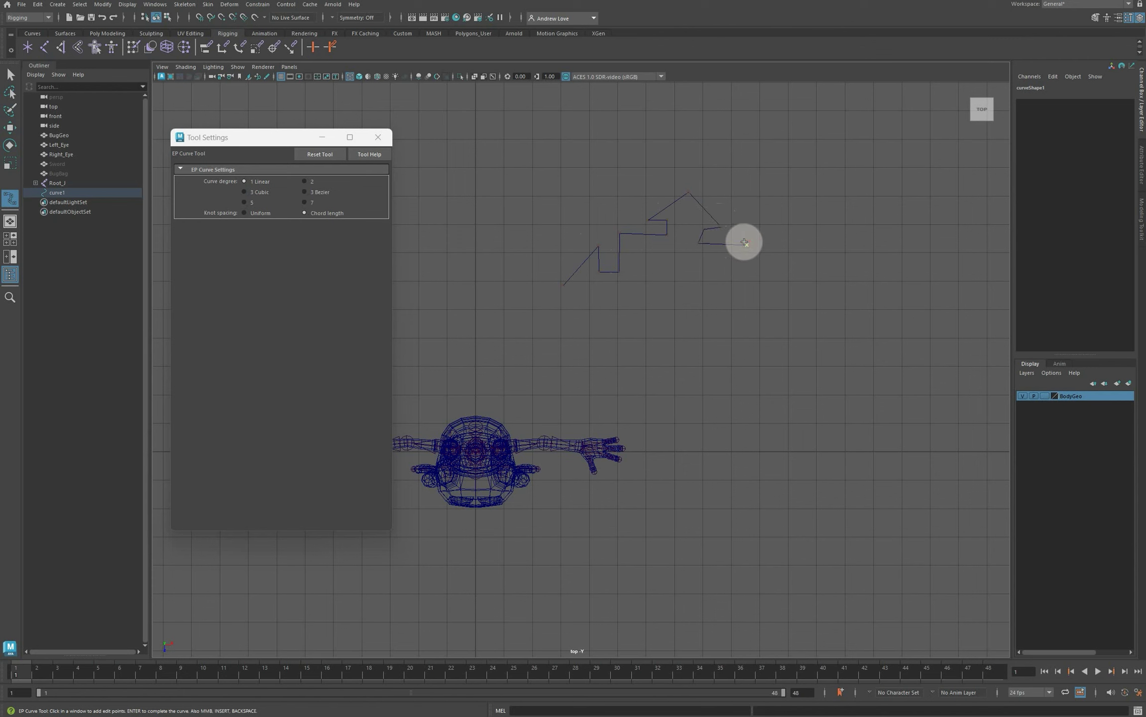
{"action": "left_click", "coordinate": [753, 267]}
{"action": "left_click", "coordinate": [773, 269]}
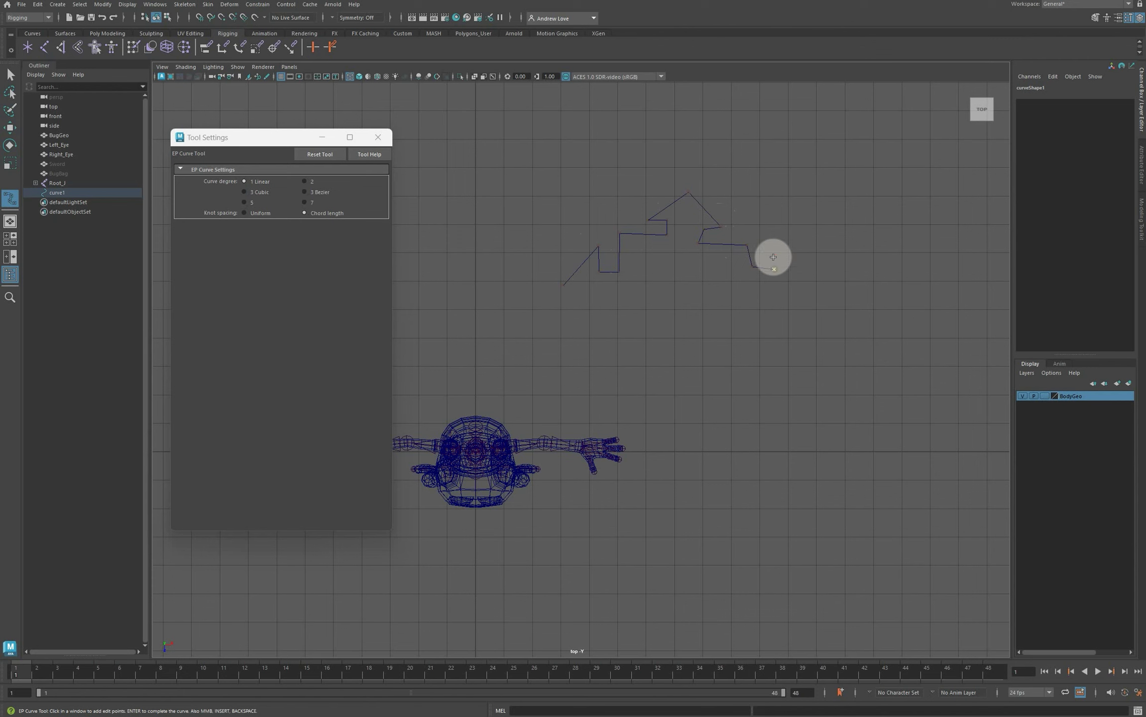
{"action": "left_click", "coordinate": [776, 246]}
{"action": "left_click", "coordinate": [805, 287]}
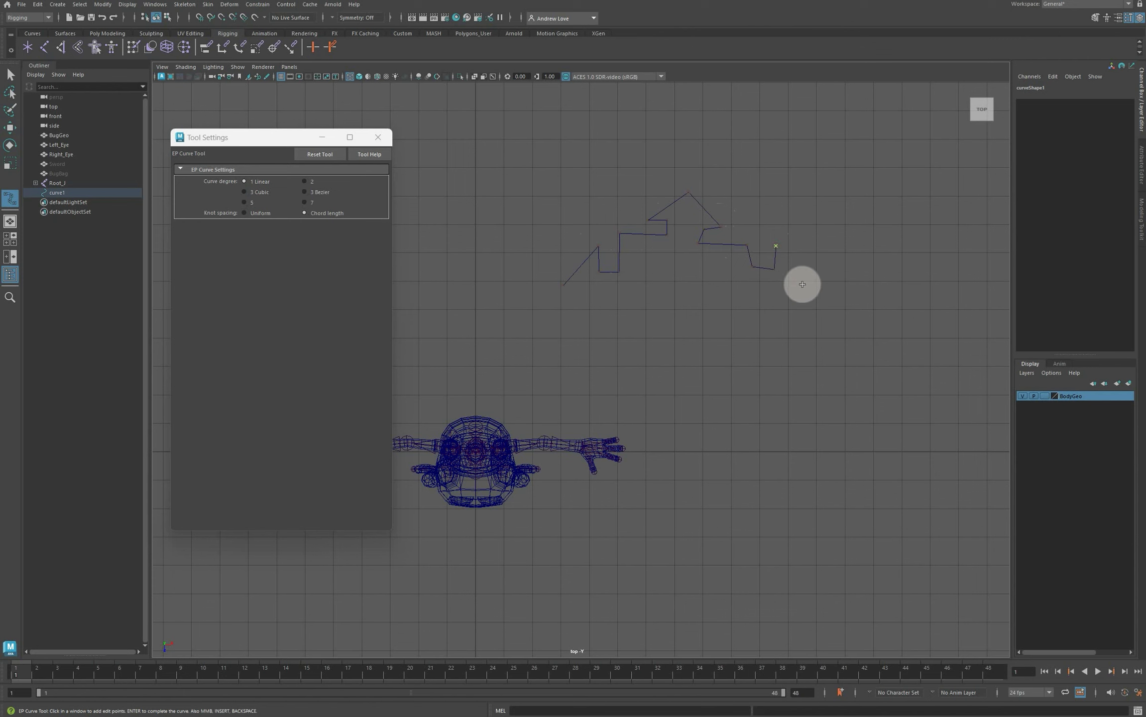
Add the bottom and left arrowheads, close the outline at its start and finish curve1.
{"action": "left_click", "coordinate": [773, 329]}
{"action": "left_click", "coordinate": [775, 308]}
{"action": "left_click", "coordinate": [757, 309]}
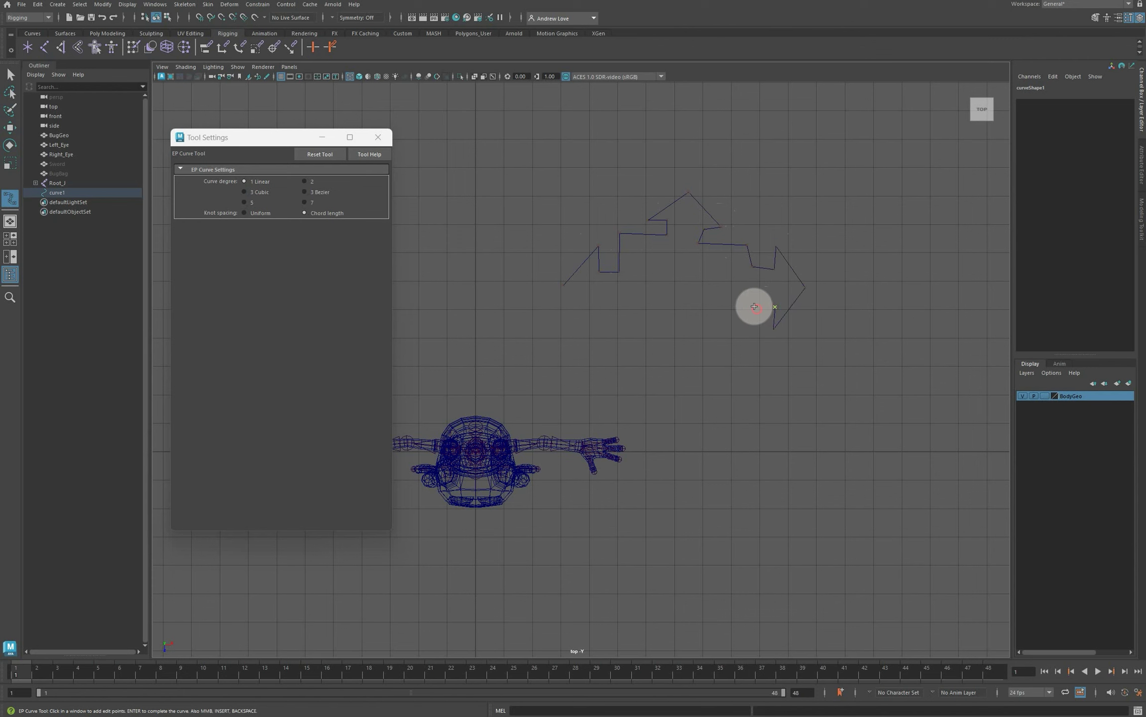
{"action": "left_click", "coordinate": [750, 343]}
{"action": "left_click", "coordinate": [712, 343]}
{"action": "left_click", "coordinate": [713, 357]}
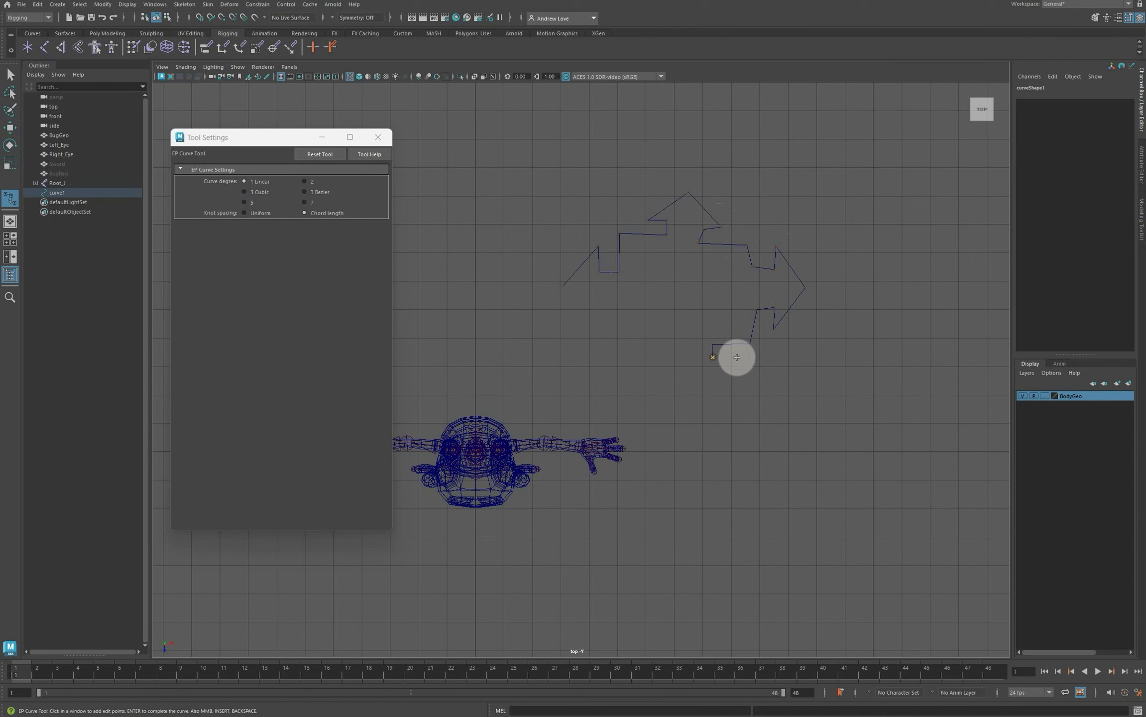
{"action": "left_click", "coordinate": [742, 361]}
{"action": "left_click", "coordinate": [697, 392]}
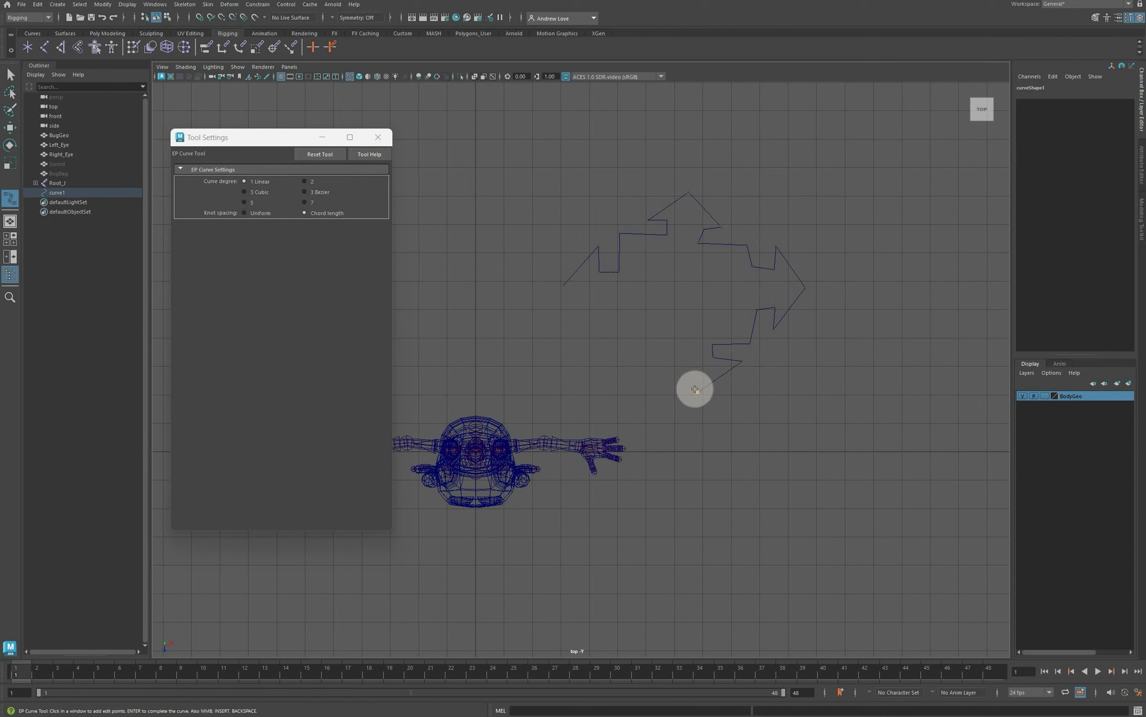
{"action": "left_click", "coordinate": [658, 366]}
{"action": "left_click", "coordinate": [679, 366]}
{"action": "left_click", "coordinate": [680, 348]}
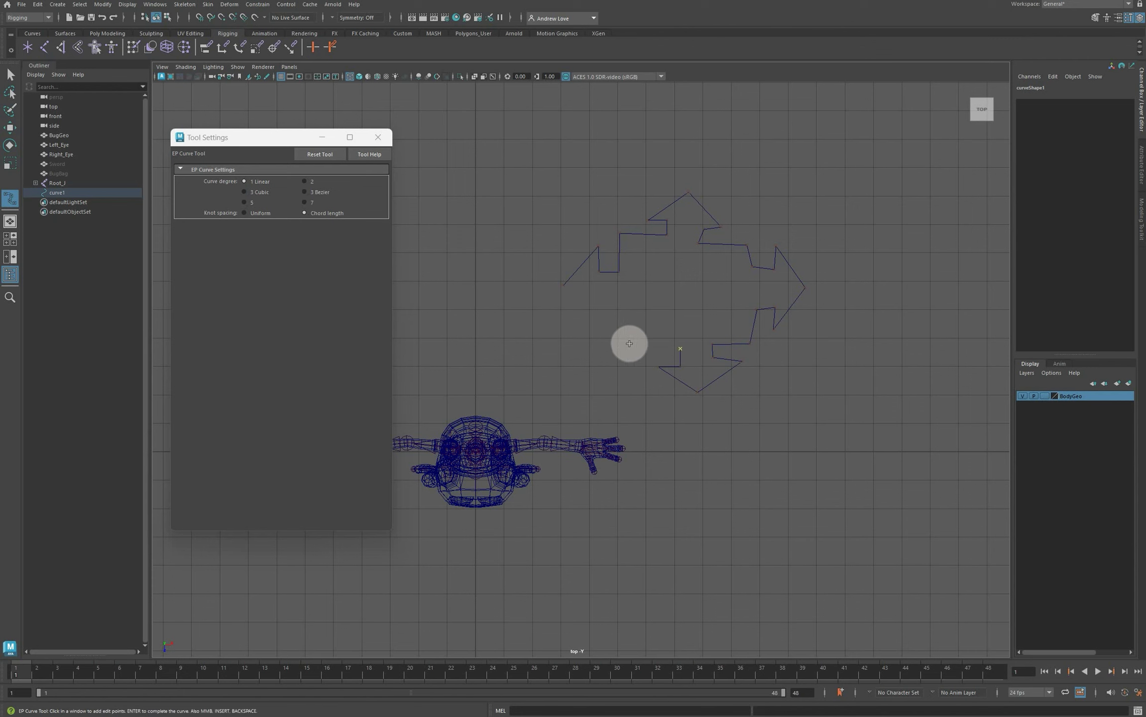
{"action": "left_click", "coordinate": [626, 348]}
{"action": "left_click", "coordinate": [624, 311]}
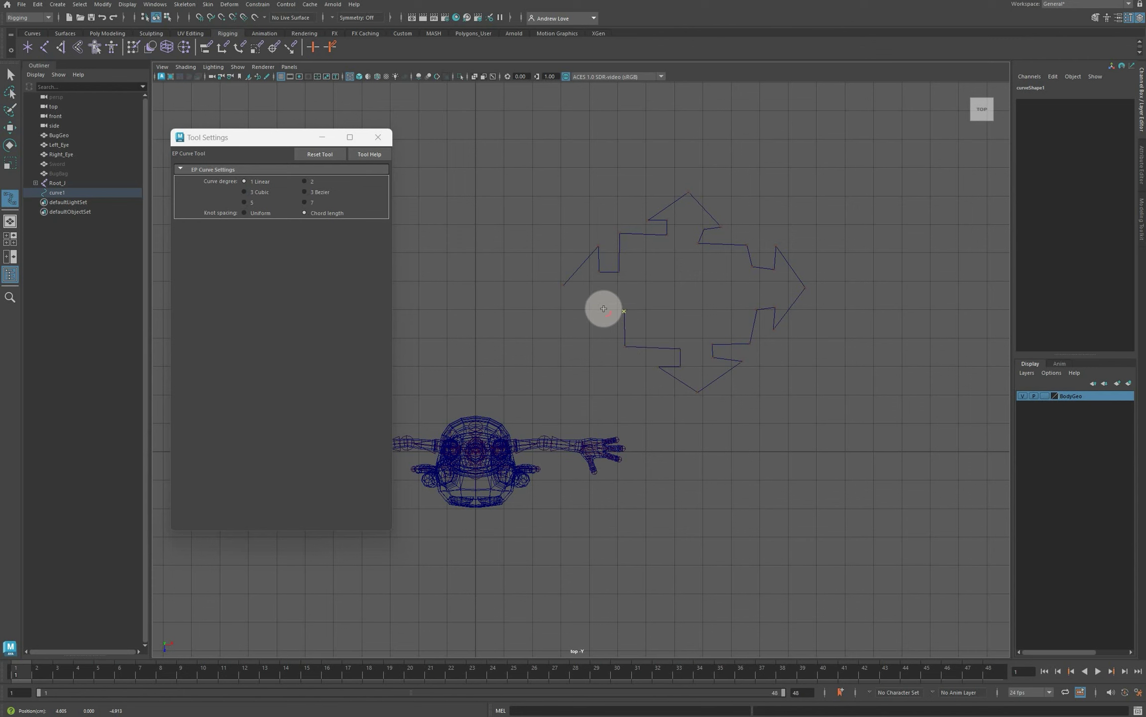
{"action": "left_click", "coordinate": [606, 311]}
{"action": "left_click", "coordinate": [605, 330]}
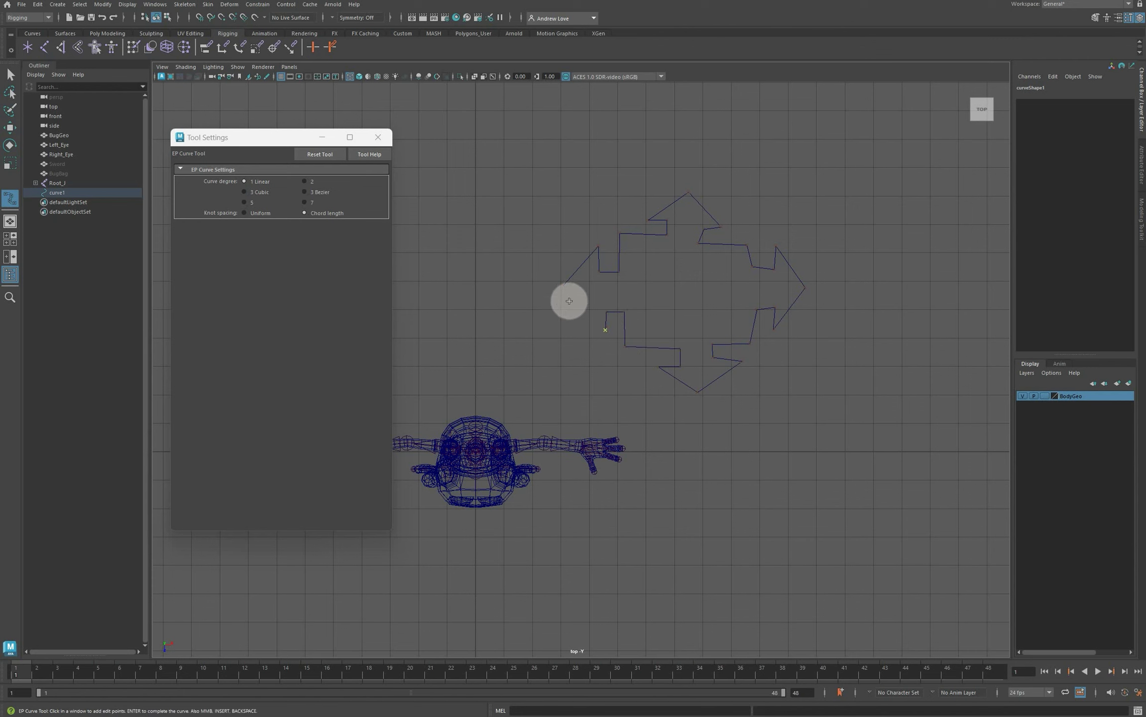
{"action": "left_click", "coordinate": [563, 285]}
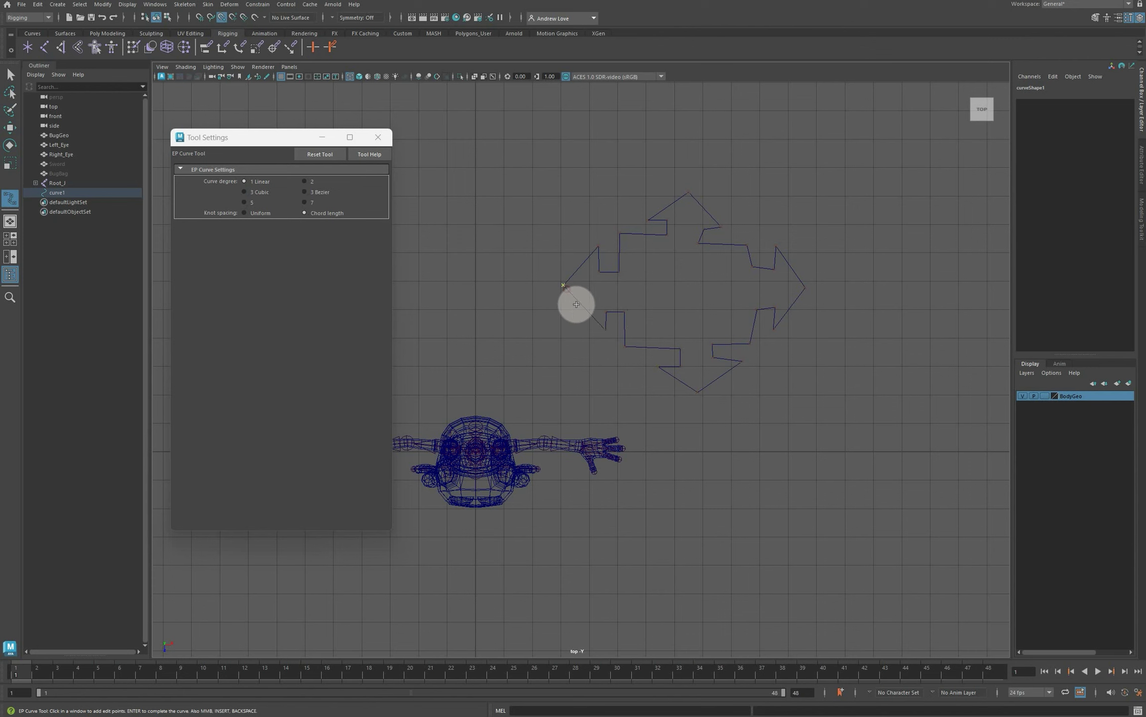
{"action": "key", "text": "q"}
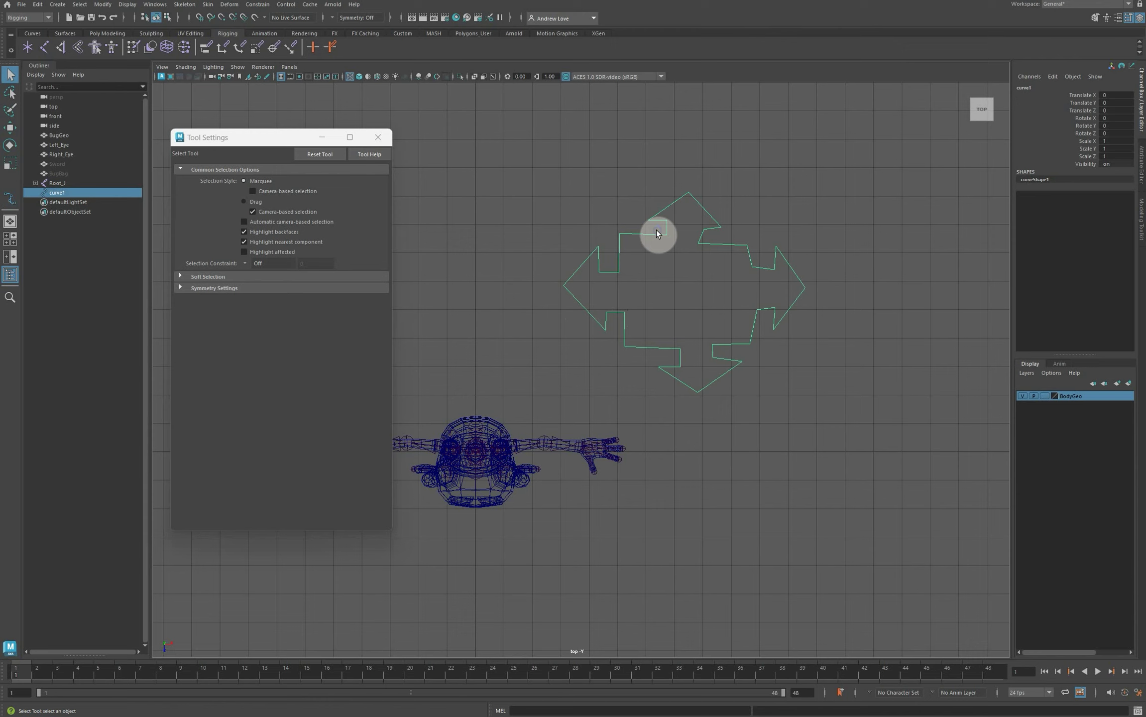
{"action": "right_click_drag", "start_coordinate": [658, 234], "coordinate": [635, 230]}
Move the arrow's control vertices to tidy its shape, then reselect the curve.
{"action": "left_click", "coordinate": [705, 232]}
{"action": "key", "text": "w"}
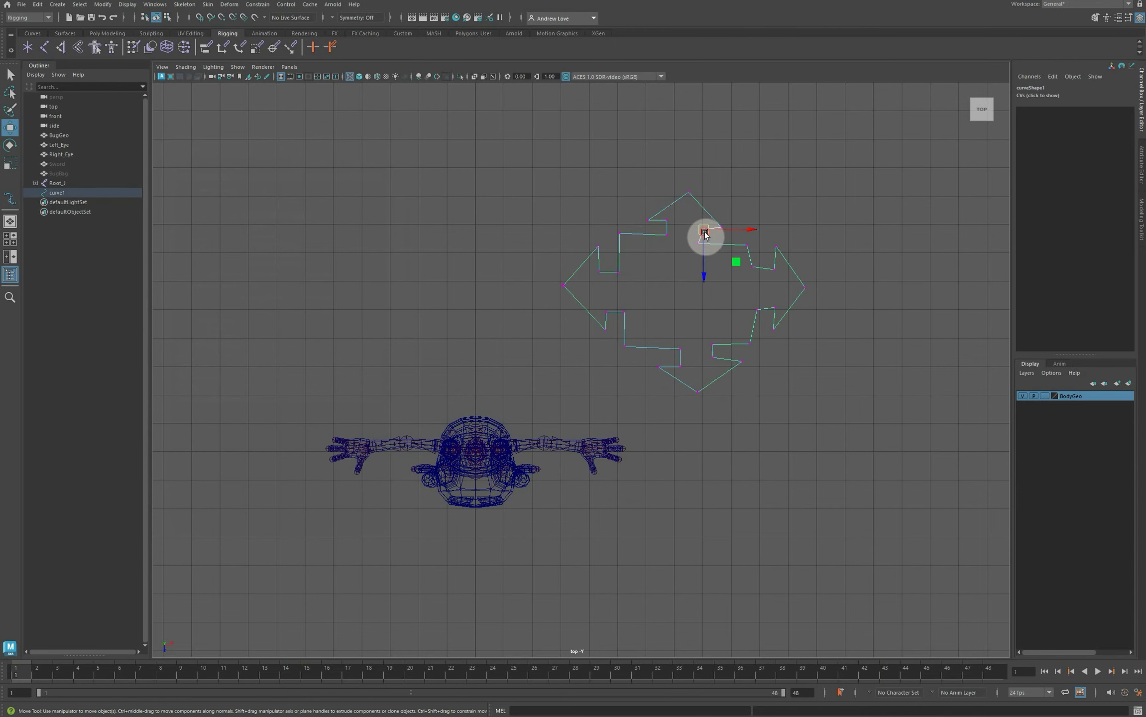
{"action": "left_click_drag", "start_coordinate": [704, 232], "coordinate": [620, 323]}
{"action": "right_click_drag", "start_coordinate": [742, 225], "coordinate": [811, 232]}
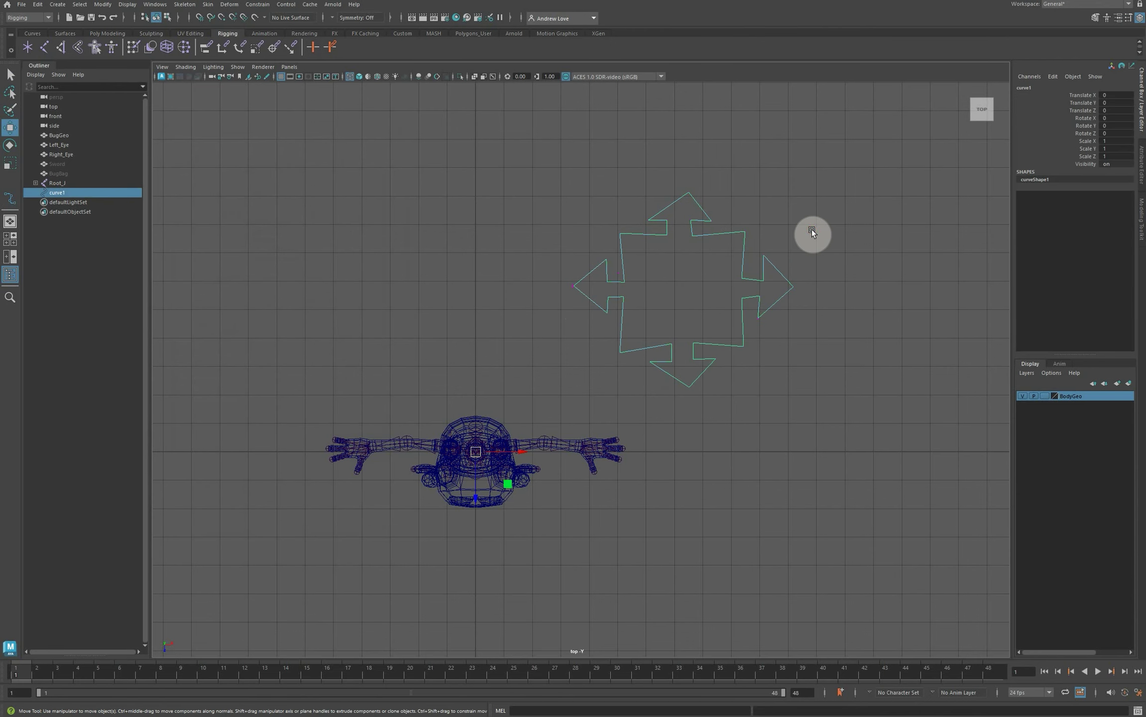
{"action": "left_click", "coordinate": [811, 229]}
{"action": "left_click_drag", "start_coordinate": [714, 273], "coordinate": [816, 279]}
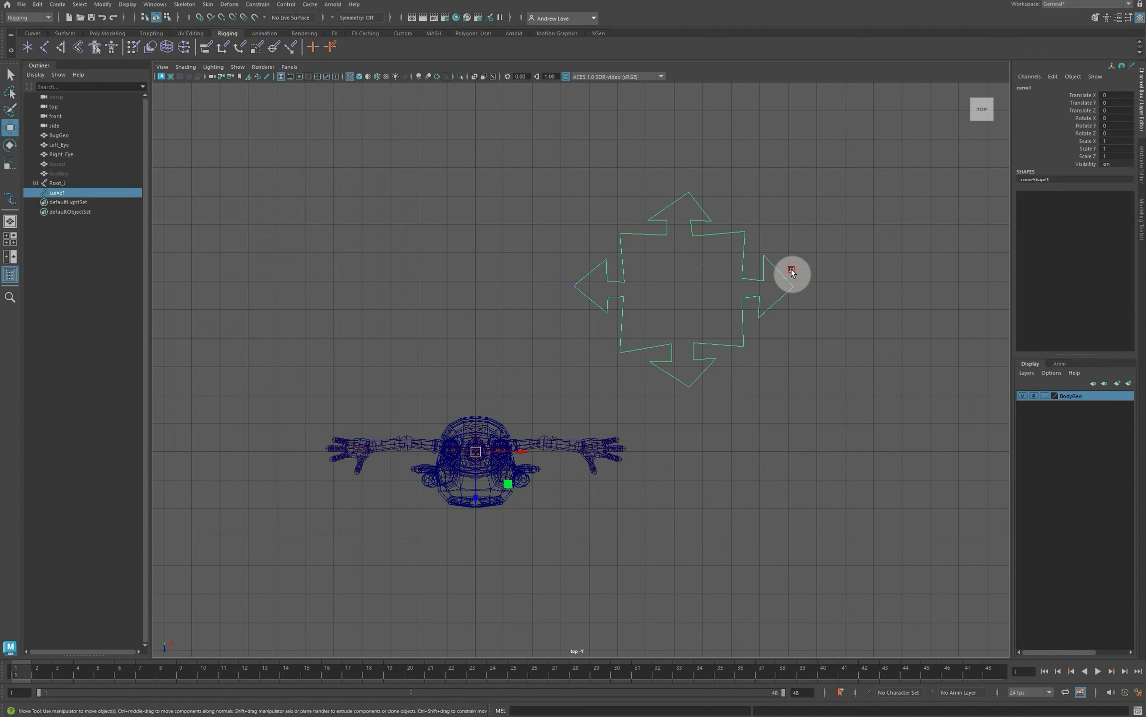
{"action": "left_click", "coordinate": [791, 272]}
{"action": "left_click_drag", "start_coordinate": [720, 274], "coordinate": [768, 292]}
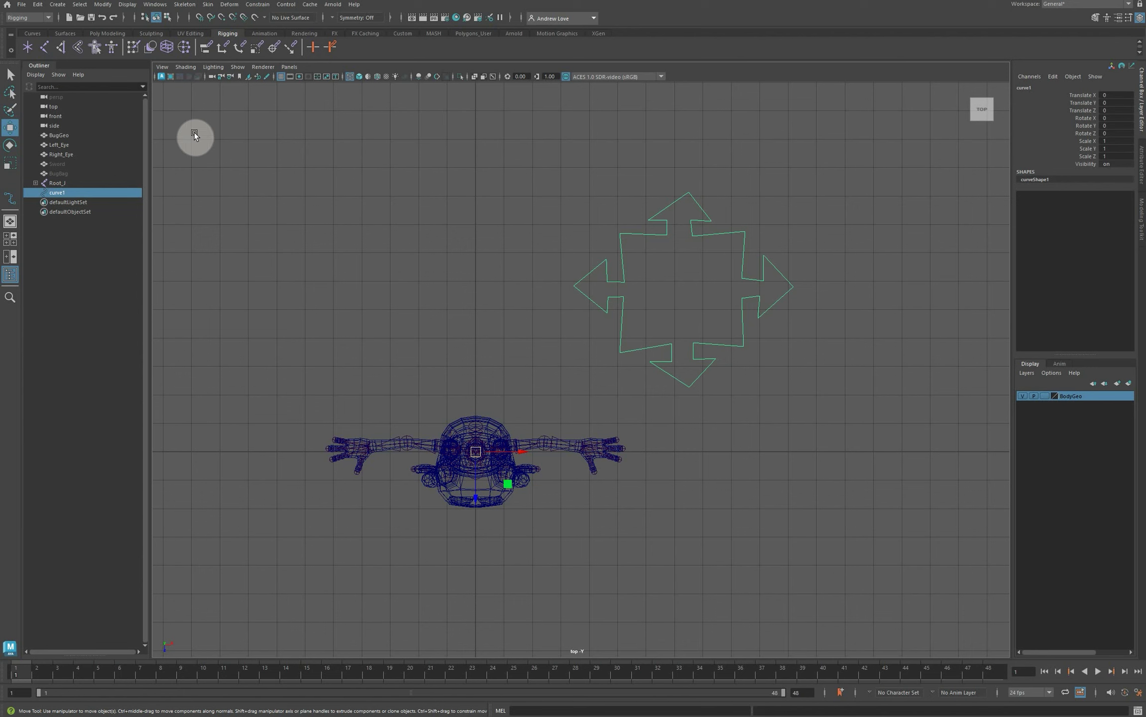
Center the arrow curve's pivot using the Poly Modeling shelf's Center Pivot.
{"action": "left_click", "coordinate": [107, 33]}
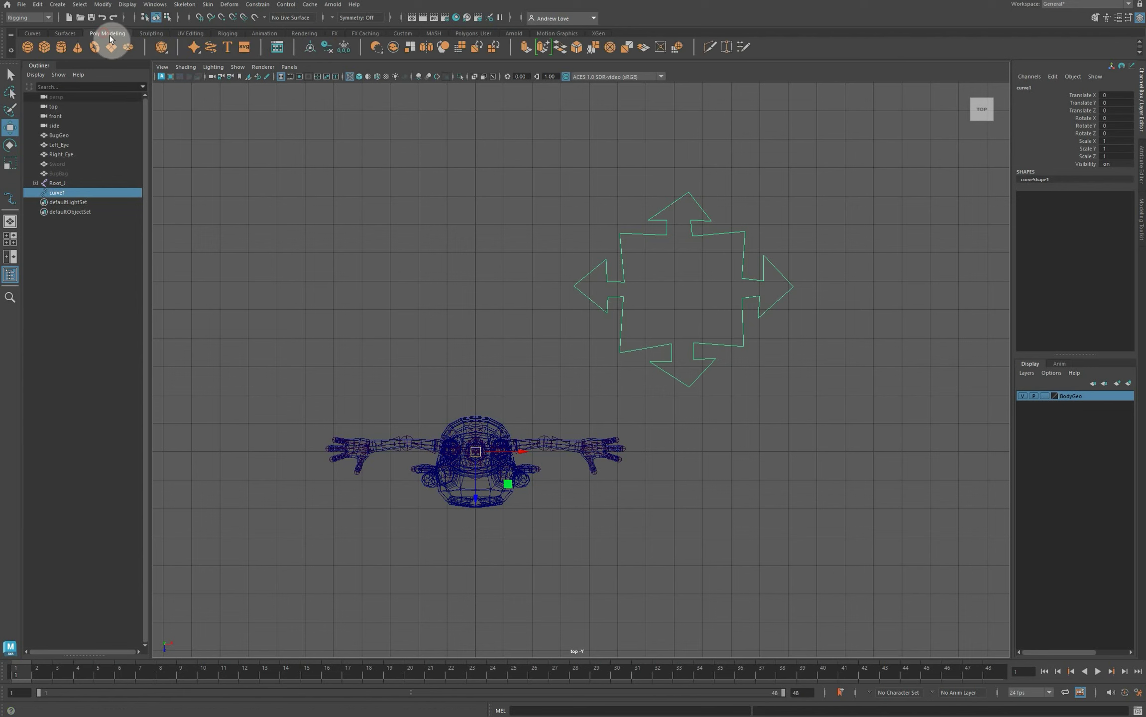
{"action": "left_click", "coordinate": [311, 48]}
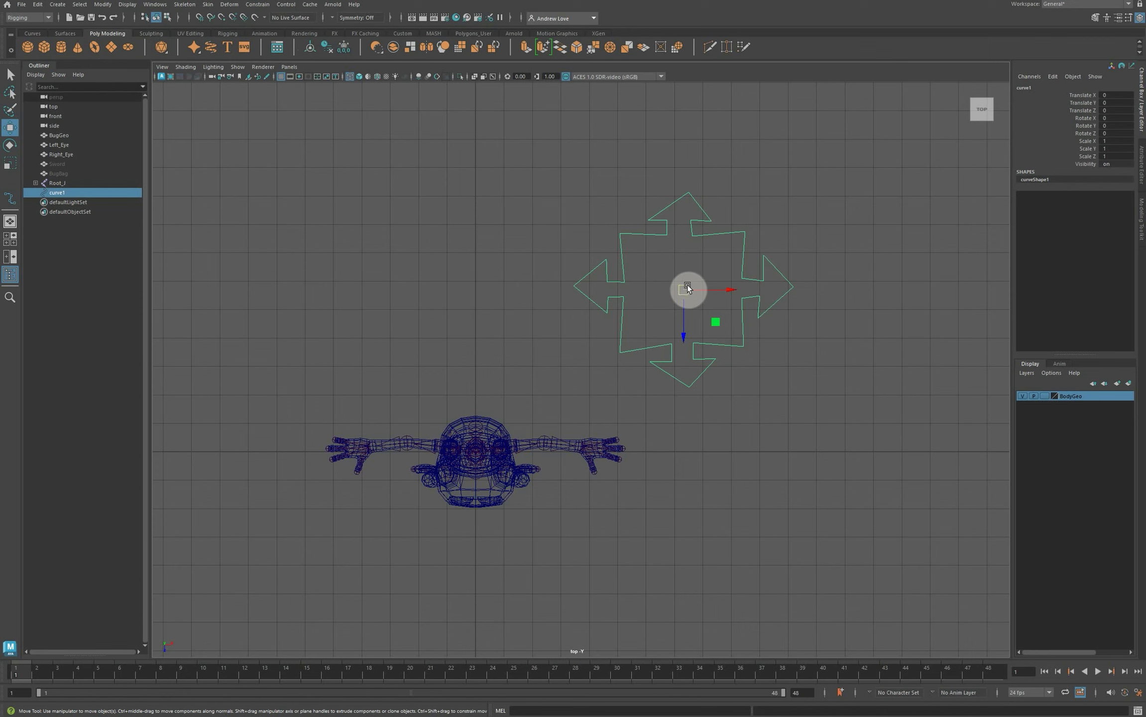
{"action": "left_click", "coordinate": [834, 330]}
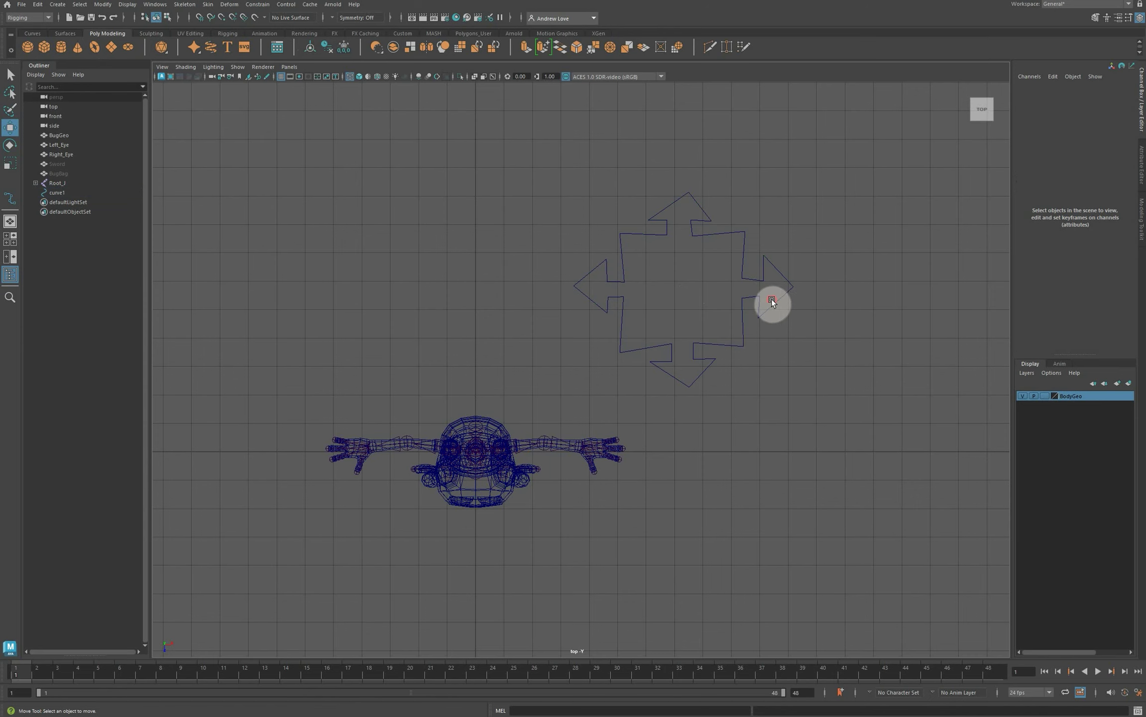
{"action": "left_click", "coordinate": [771, 301]}
Enable drawing overrides on curveShape1 and set its RGB override colour to yellow.
{"action": "left_click", "coordinate": [1141, 165]}
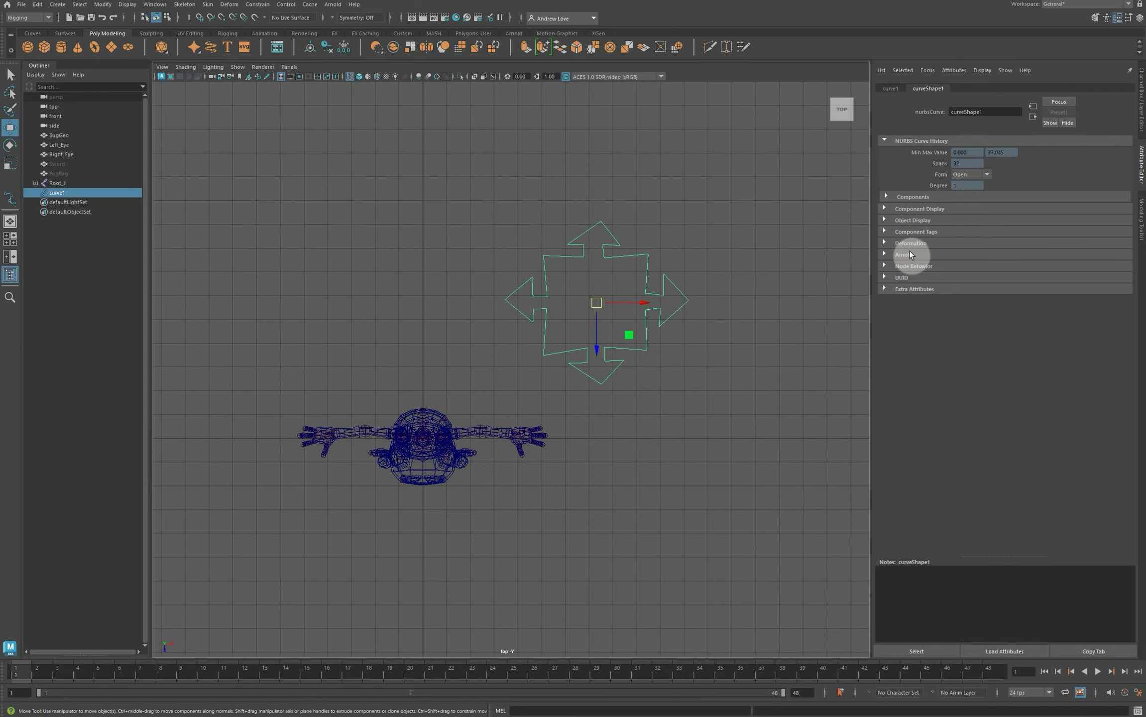
{"action": "left_click", "coordinate": [885, 220]}
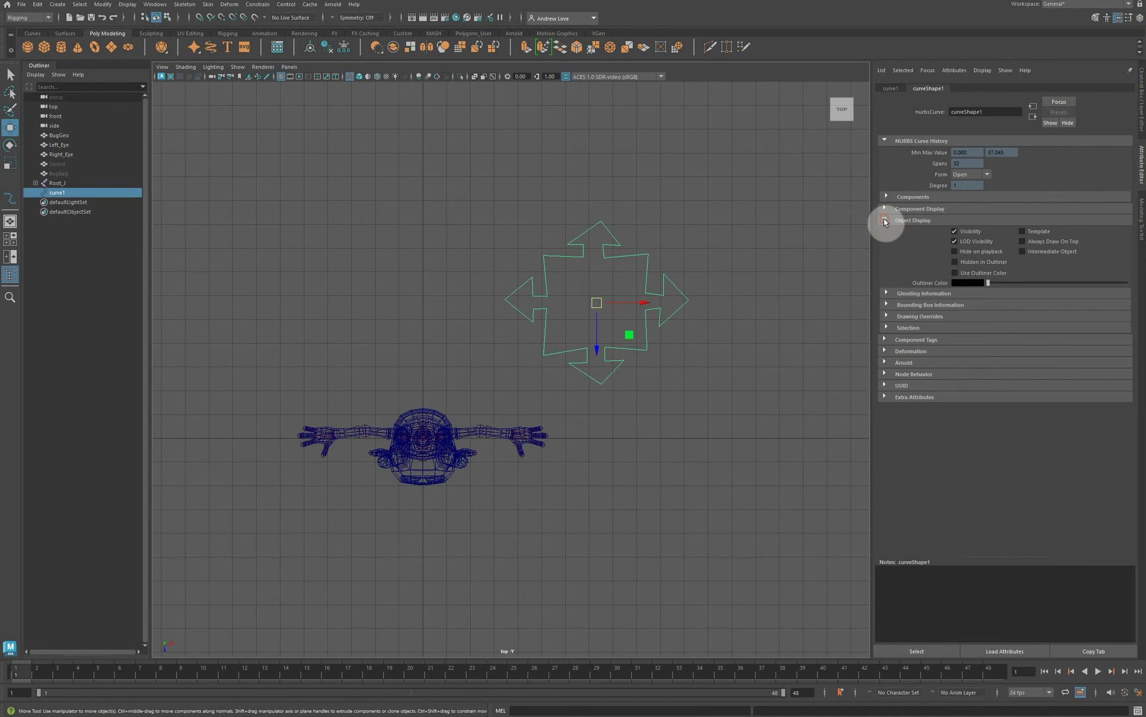
{"action": "left_click", "coordinate": [886, 316]}
{"action": "left_click", "coordinate": [957, 328]}
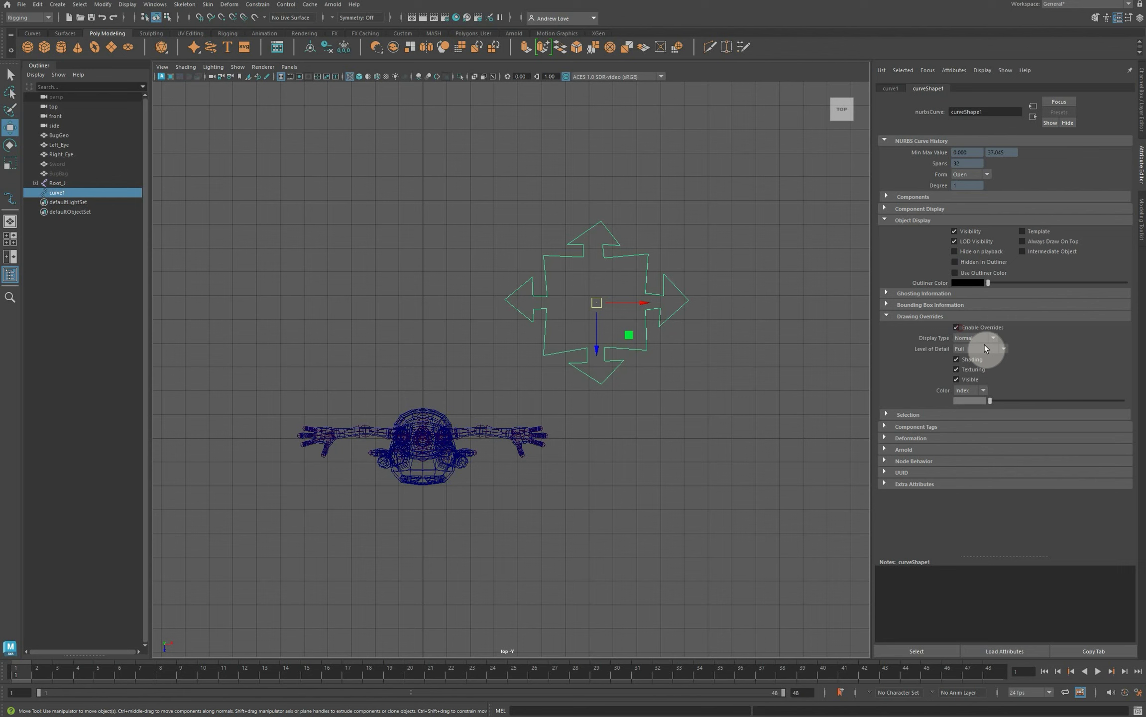
{"action": "left_click", "coordinate": [966, 392]}
{"action": "left_click", "coordinate": [967, 408]}
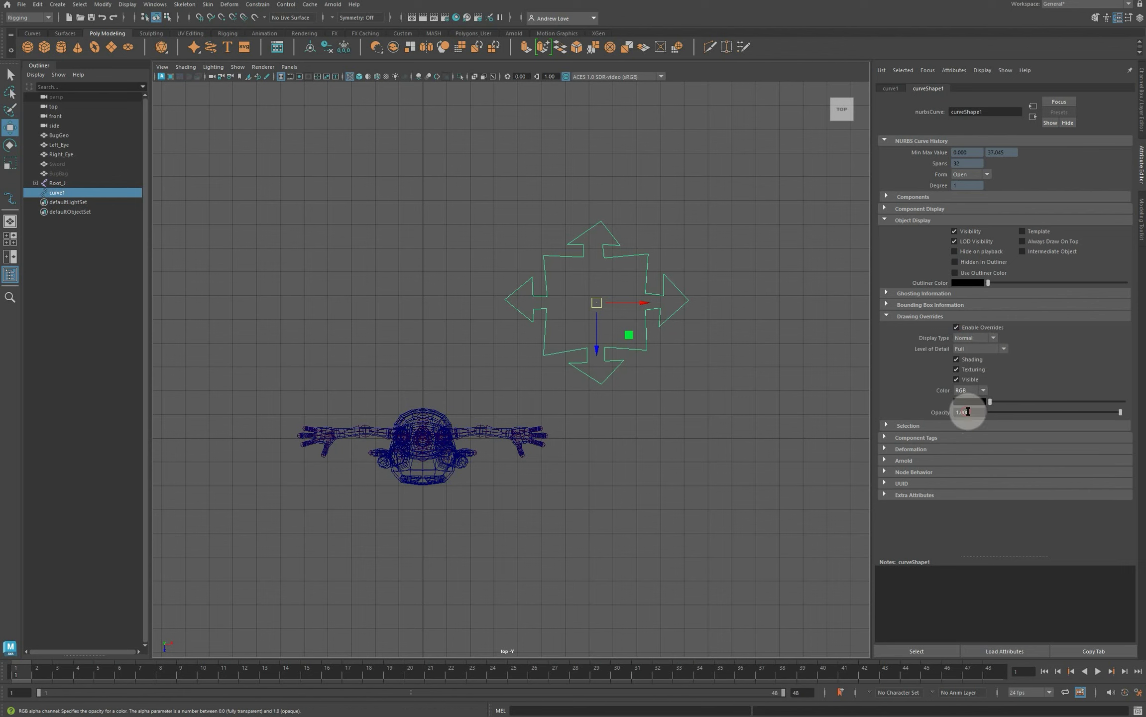
{"action": "left_click", "coordinate": [972, 402]}
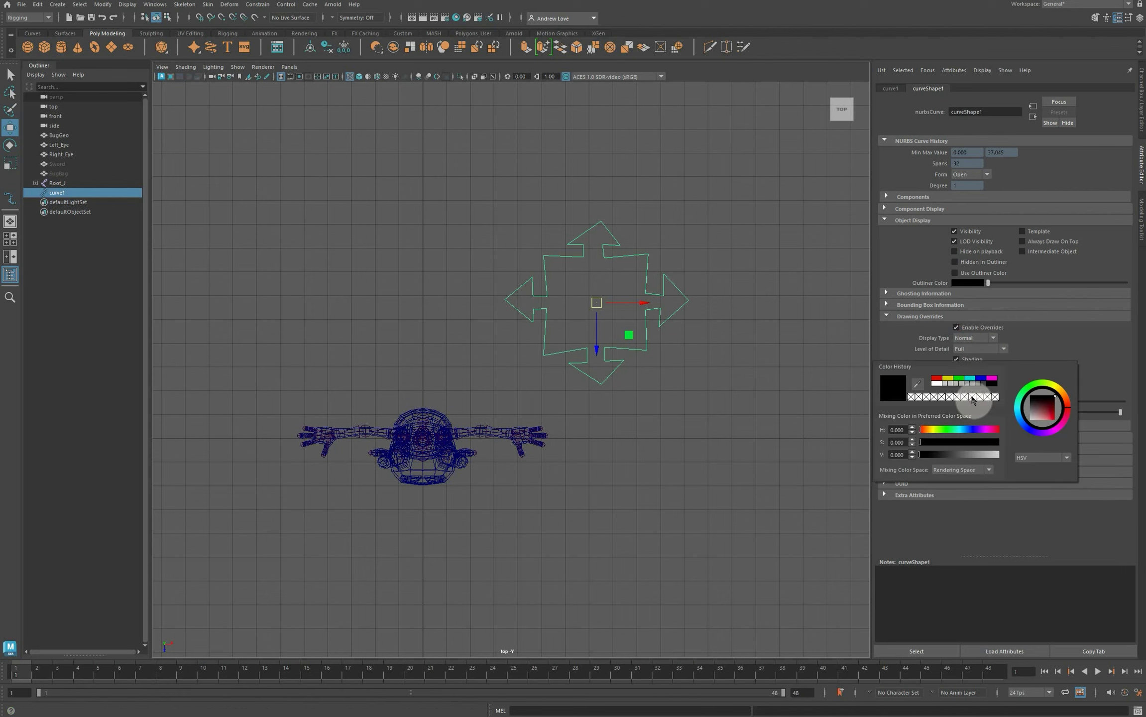
{"action": "left_click", "coordinate": [945, 379]}
{"action": "left_click", "coordinate": [791, 381]}
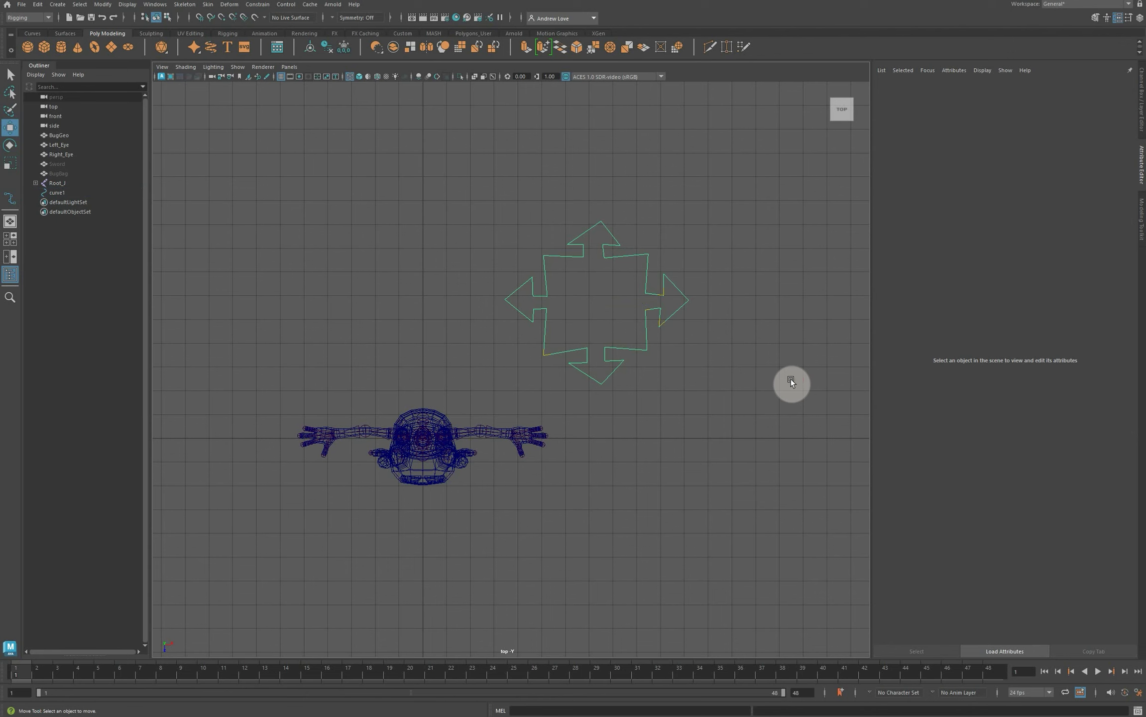
Snap the arrow control to the world origin under the character and check its colour.
{"action": "left_click_drag", "start_coordinate": [628, 335], "coordinate": [669, 358]}
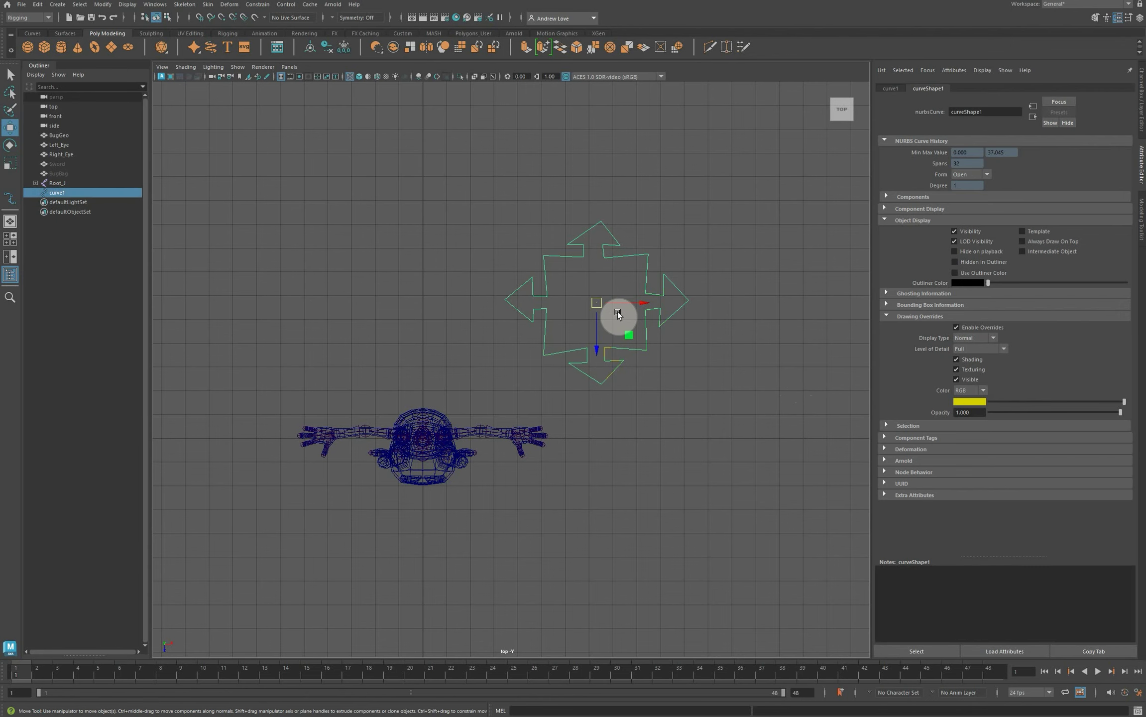
{"action": "left_click_drag", "start_coordinate": [594, 305], "coordinate": [430, 435]}
{"action": "key", "text": "x"}
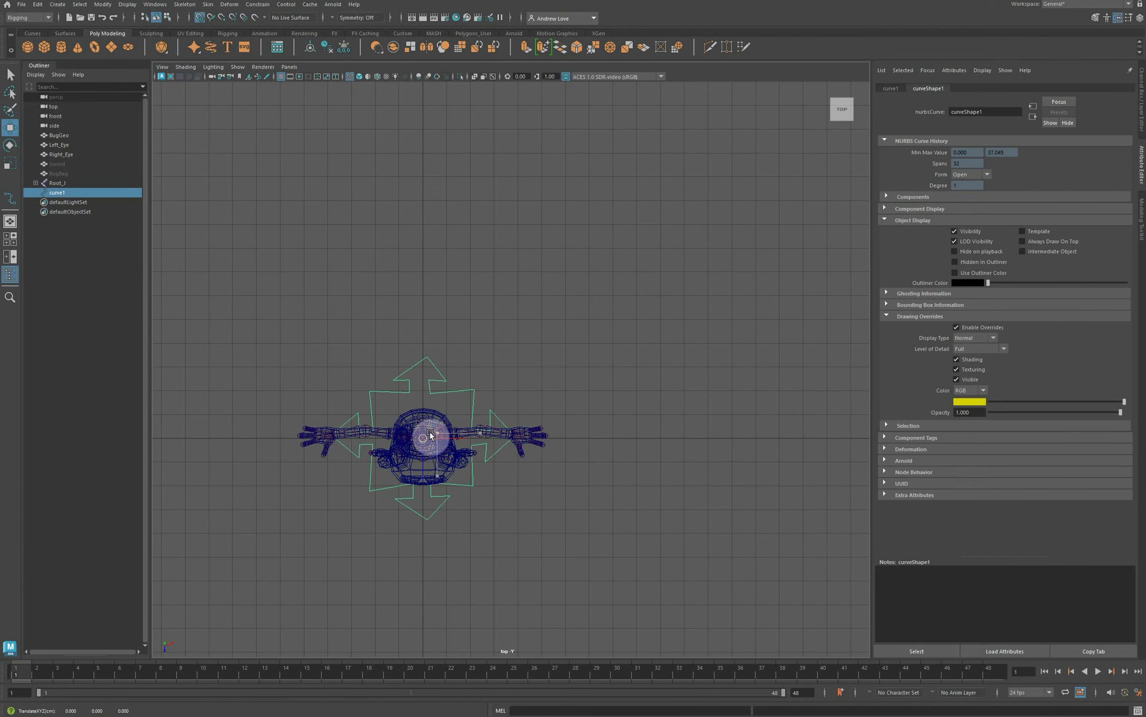
{"action": "key", "text": "space"}
{"action": "key", "text": "space"}
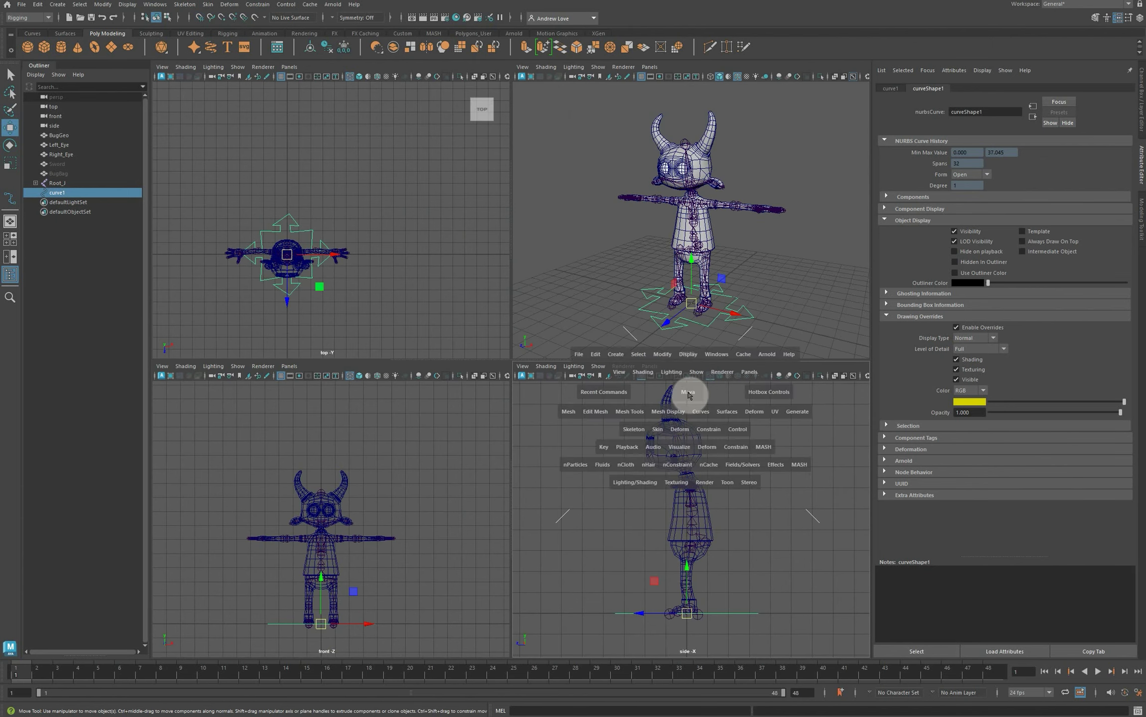
{"action": "key", "text": "space"}
{"action": "key", "text": "space"}
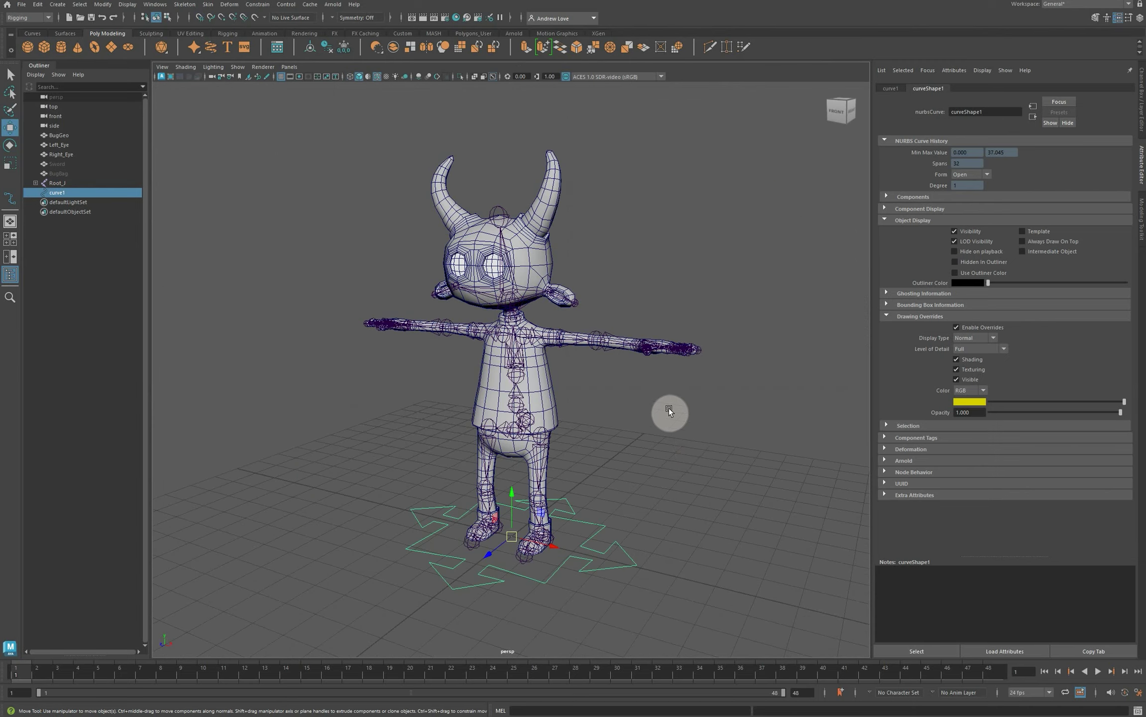
{"action": "left_click_drag", "start_coordinate": [695, 447], "coordinate": [590, 495], "text": "alt"}
{"action": "left_click", "coordinate": [702, 469]}
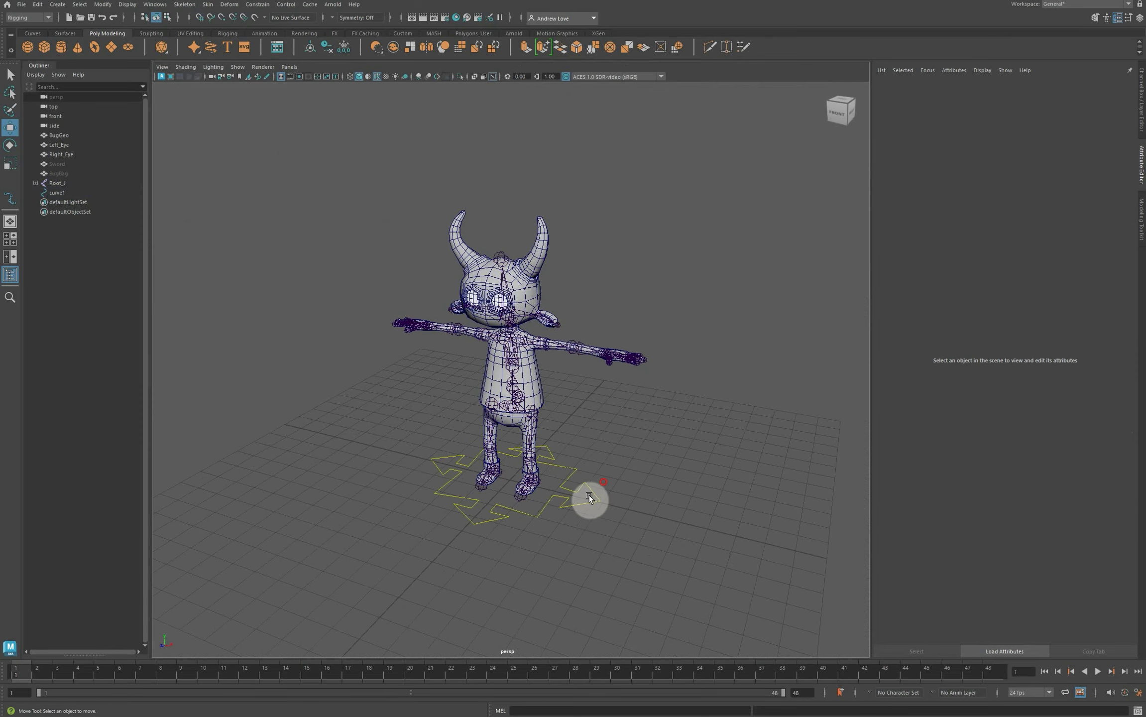
{"action": "left_click", "coordinate": [590, 495]}
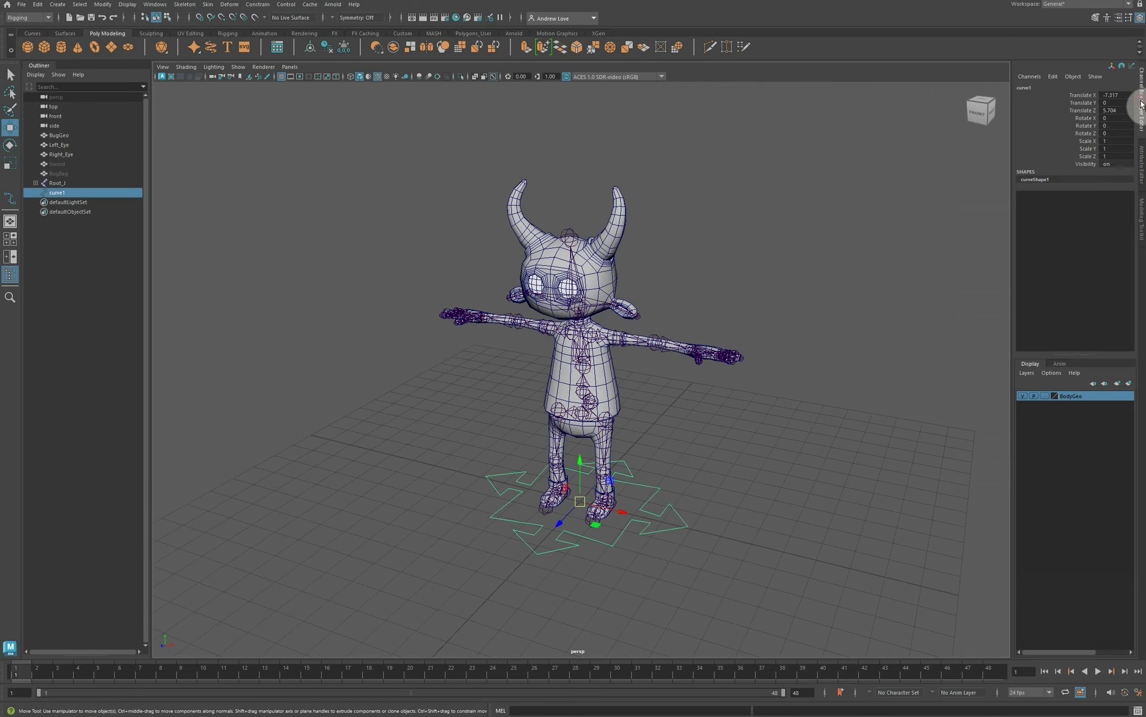
Freeze curve1's transformations so its translate values read zero.
{"action": "left_click", "coordinate": [1141, 99]}
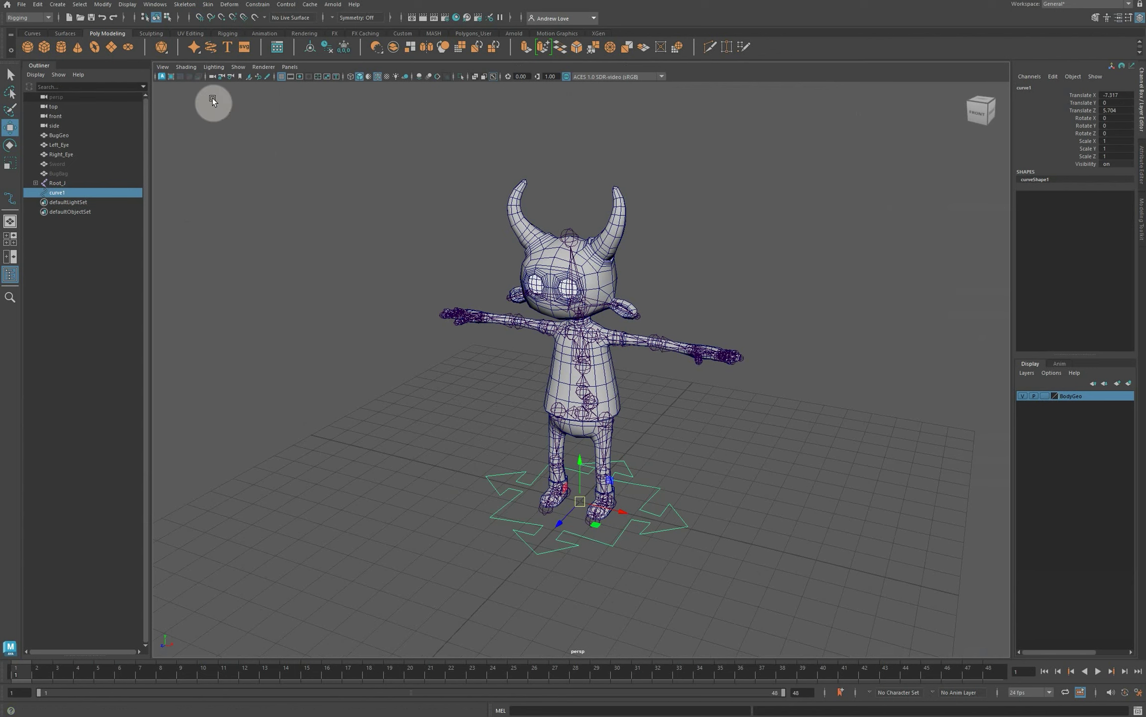
{"action": "left_click", "coordinate": [345, 49]}
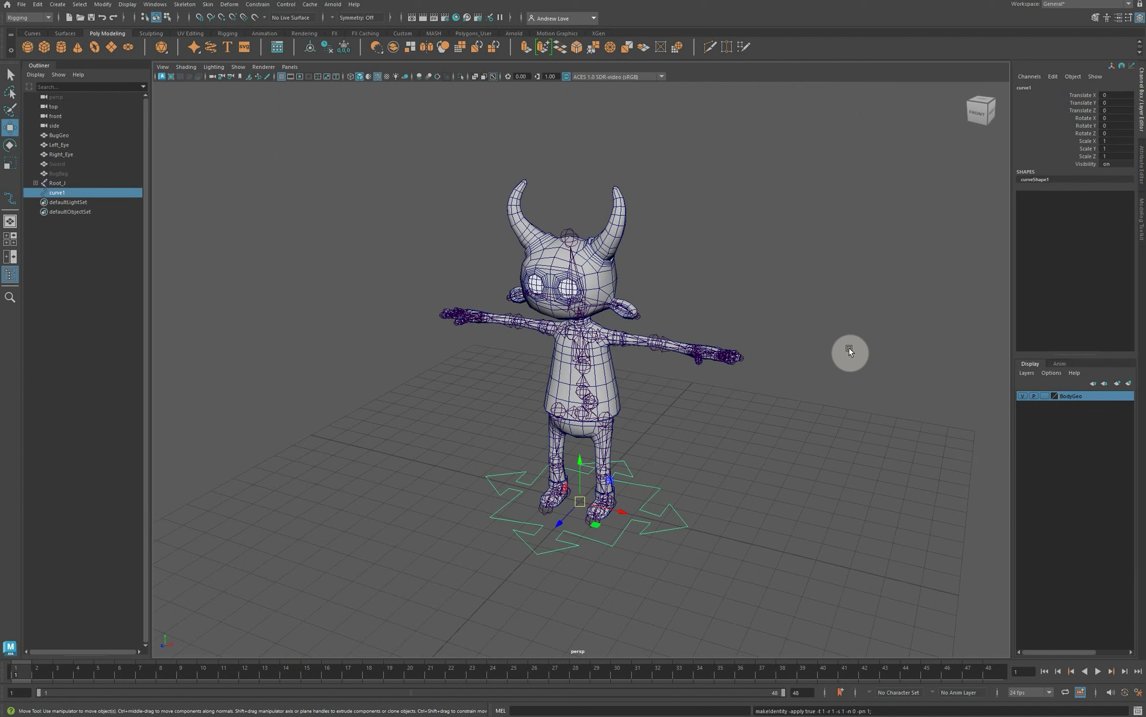
{"action": "scroll", "coordinate": [472, 404], "scroll_direction": "up", "scroll_amount": 1}
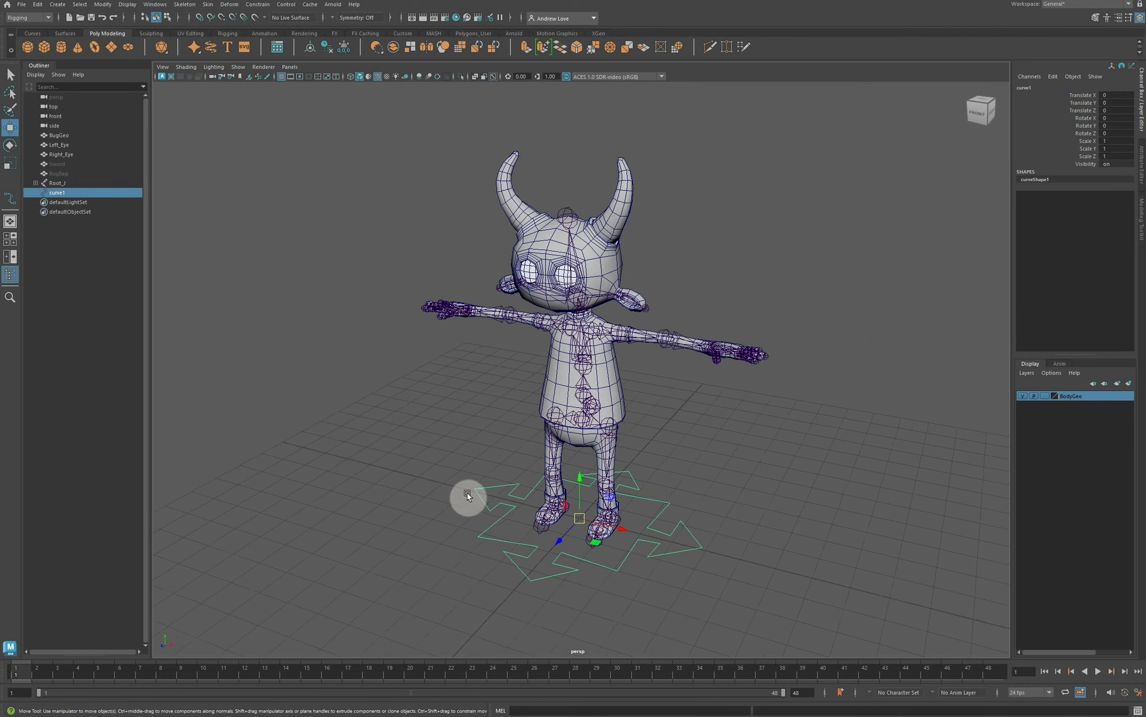
{"action": "middle_click_drag", "start_coordinate": [467, 496], "coordinate": [439, 402], "text": "alt"}
{"action": "scroll", "coordinate": [427, 397], "scroll_direction": "up", "scroll_amount": 3}
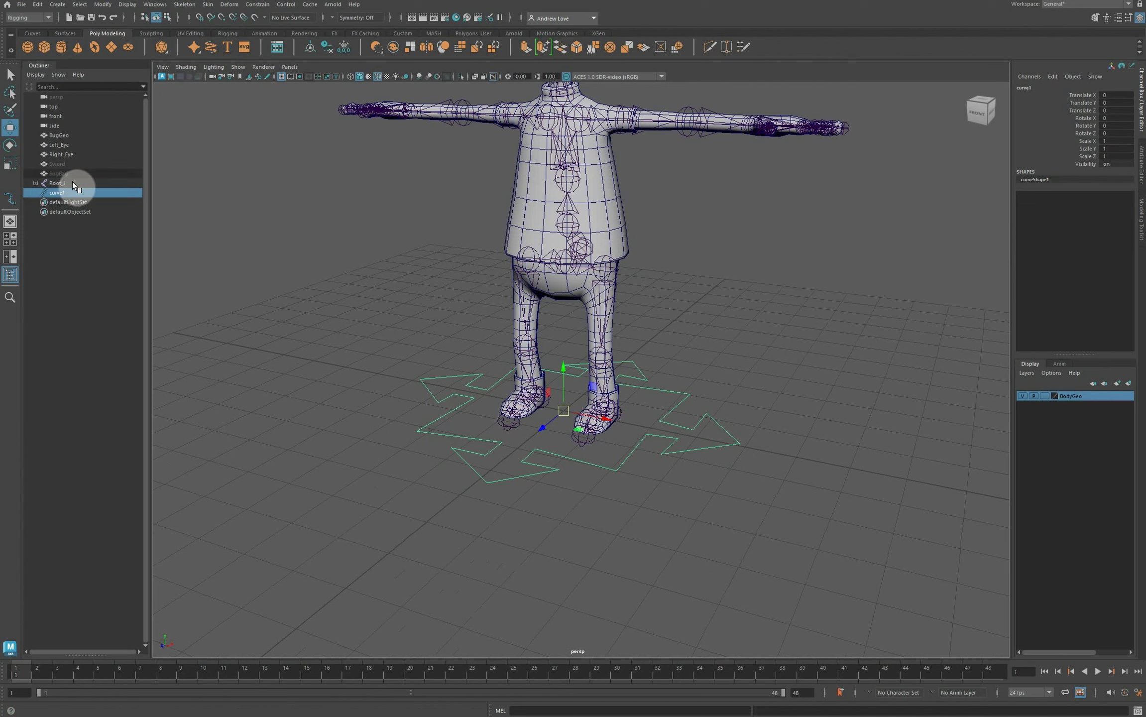
Rename curve1 to Top_Ctrl in the Outliner.
{"action": "double_click", "coordinate": [59, 193]}
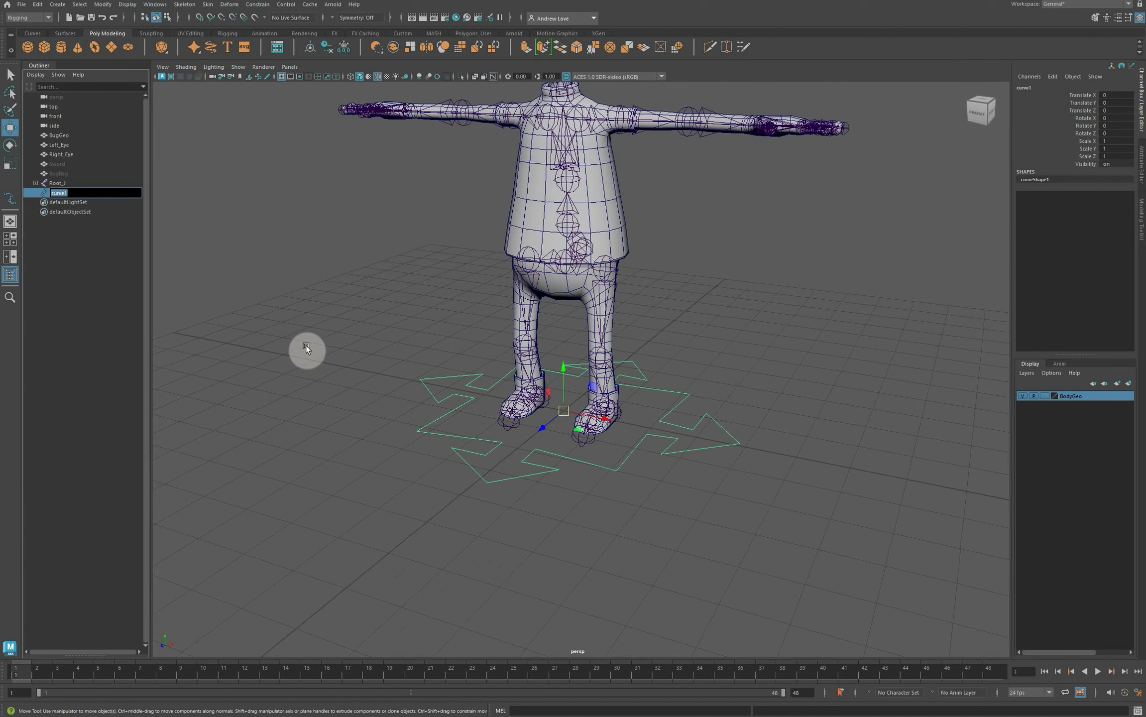
{"action": "type", "text": "Top_Ctrl"}
{"action": "key", "text": "Return"}
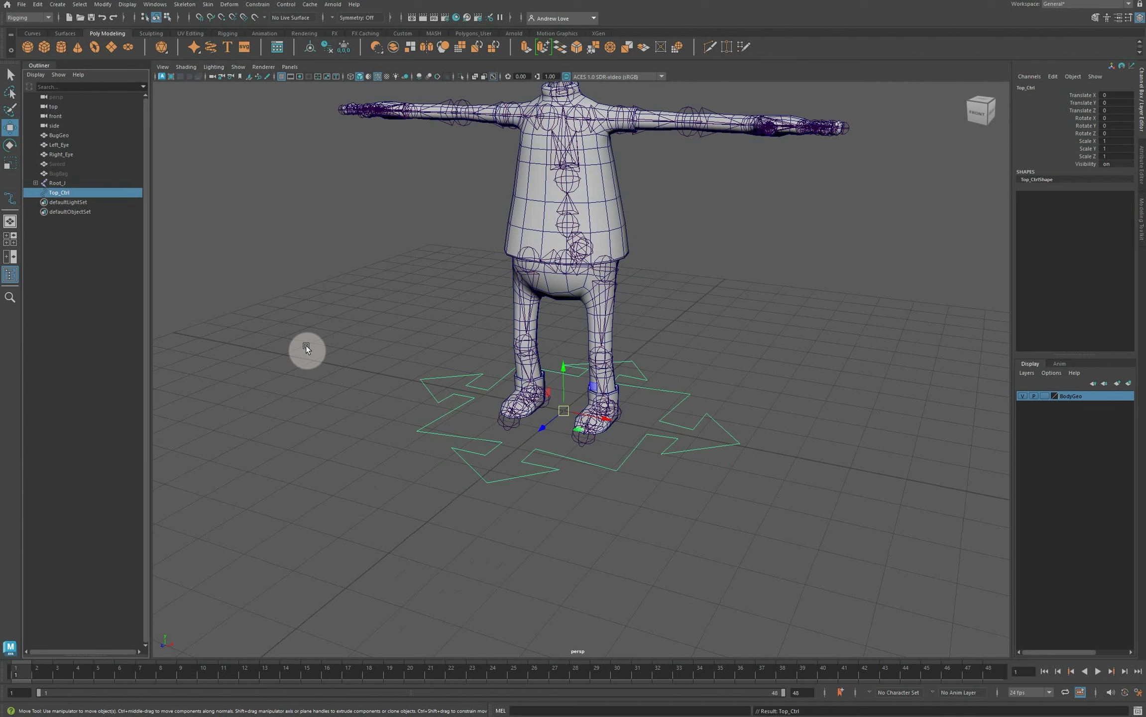
{"action": "left_click", "coordinate": [52, 193]}
{"action": "left_click", "coordinate": [50, 193]}
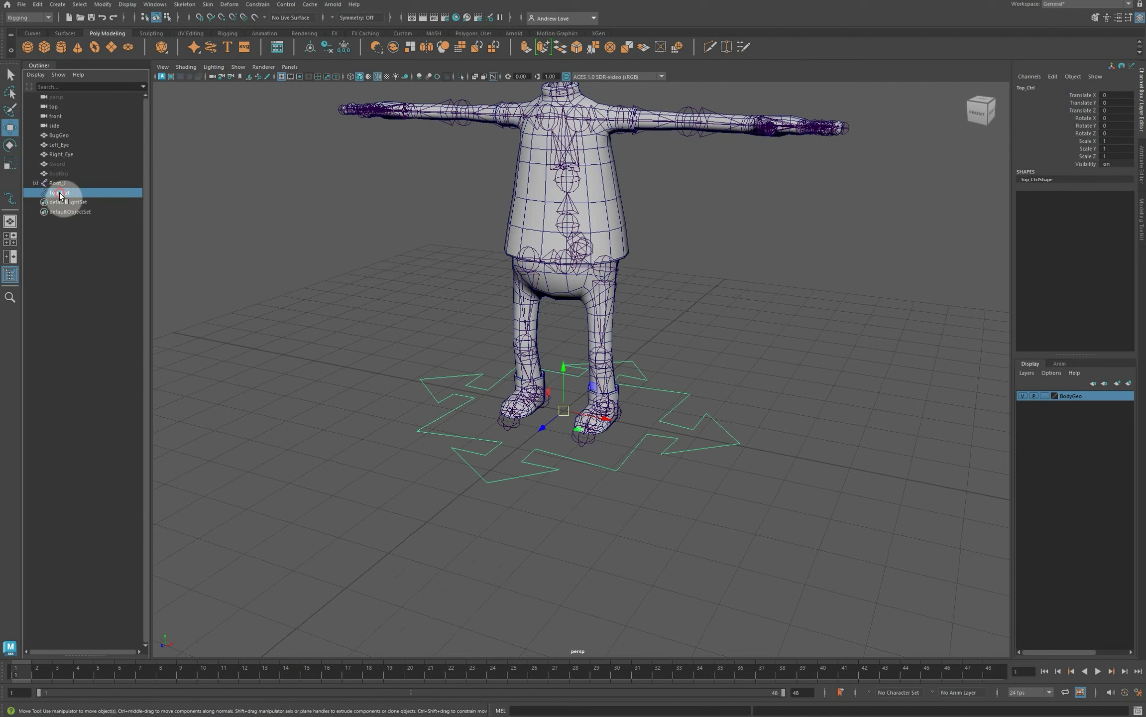
Prefix the name with 'Bug_' to make Bug_Top_Ctrl, then clear the selection.
{"action": "double_click", "coordinate": [60, 193]}
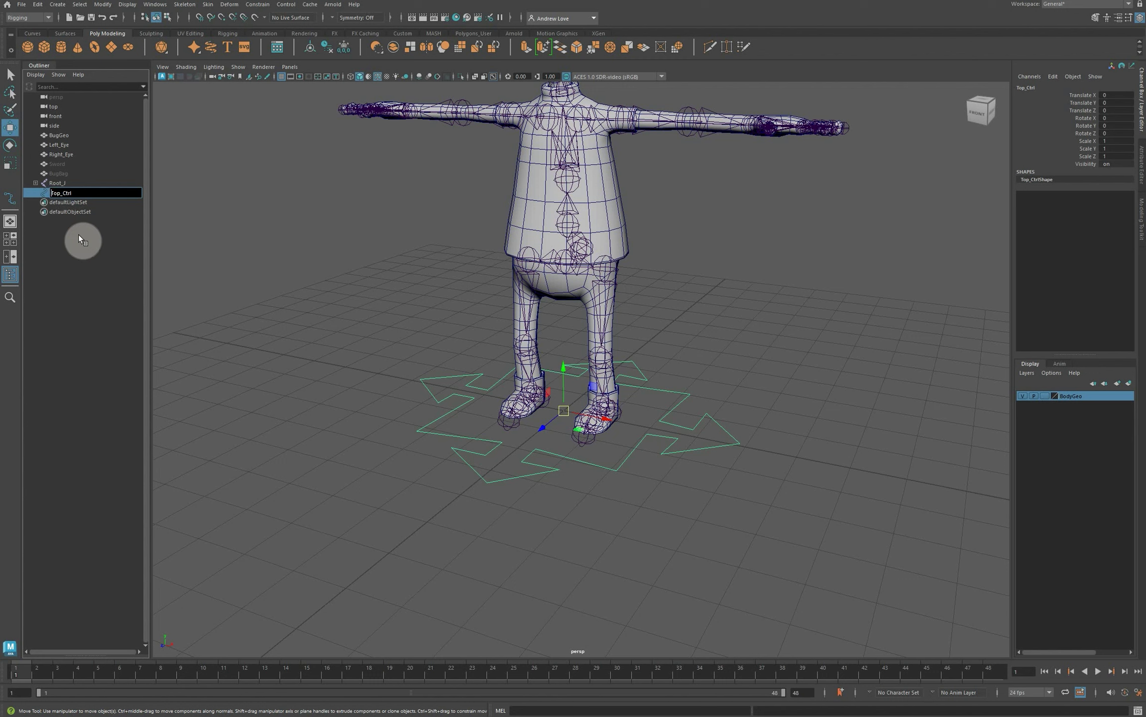
{"action": "type", "text": "Bug_"}
{"action": "key", "text": "Return"}
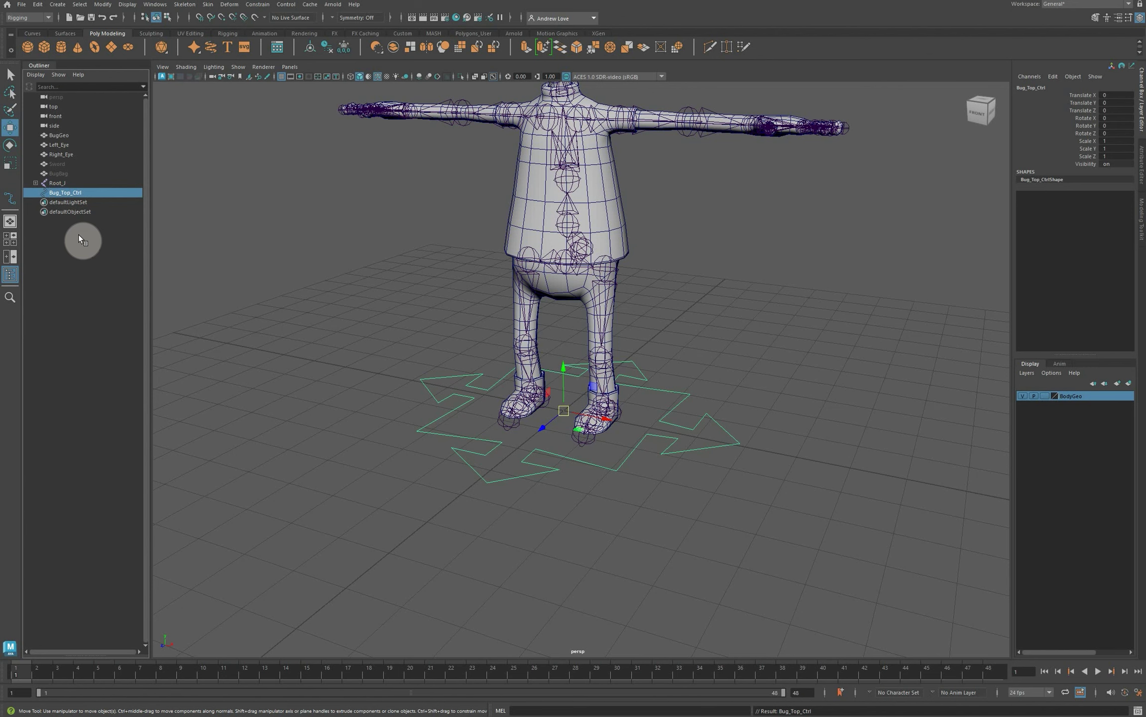
{"action": "left_click", "coordinate": [439, 371]}
{"action": "scroll", "coordinate": [496, 484], "scroll_direction": "up", "scroll_amount": 2}
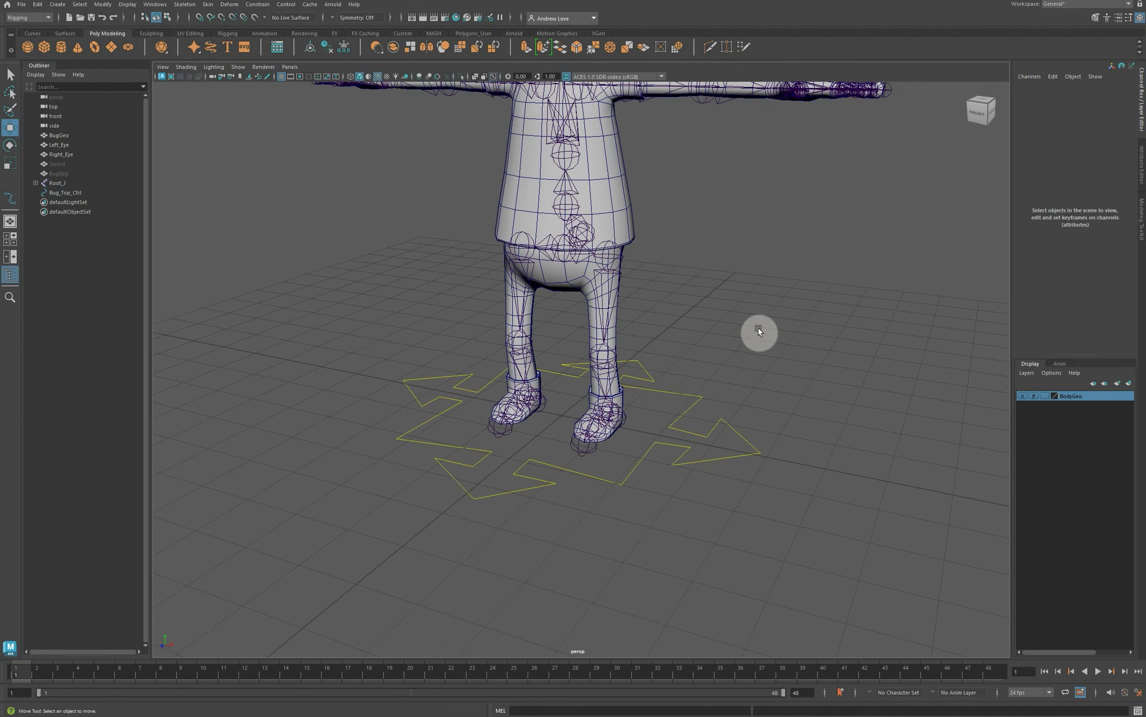
{"action": "scroll", "coordinate": [760, 319], "scroll_direction": "down", "scroll_amount": 5}
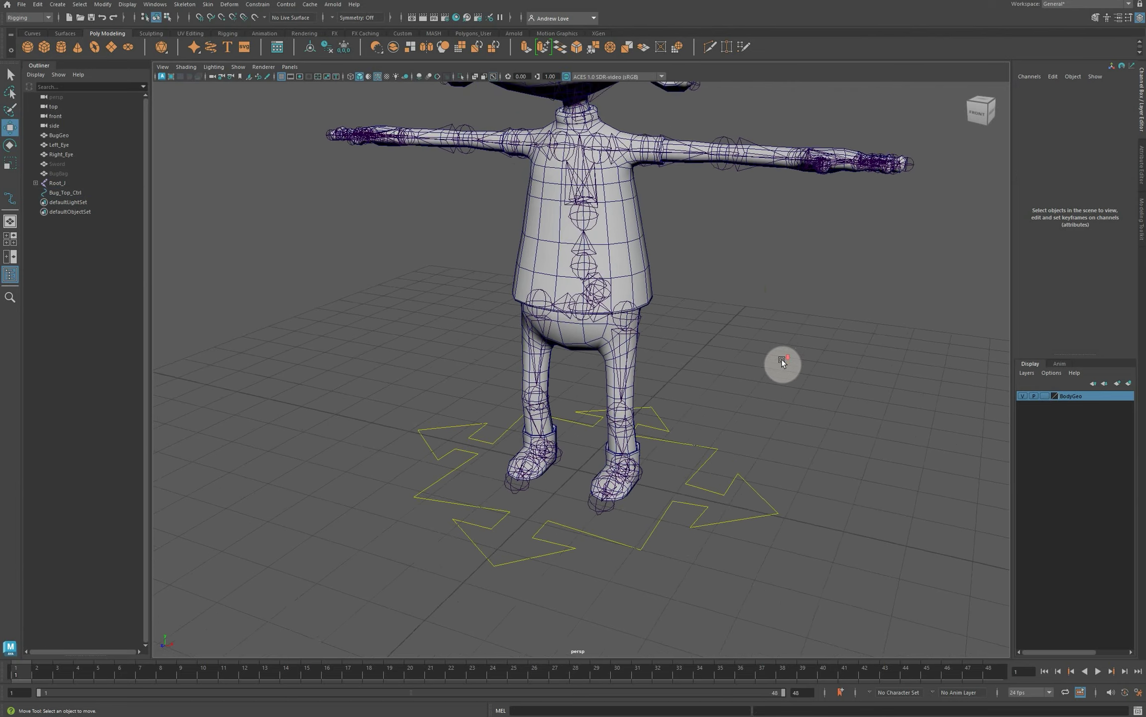
{"action": "scroll", "coordinate": [771, 393], "scroll_direction": "up", "scroll_amount": 5}
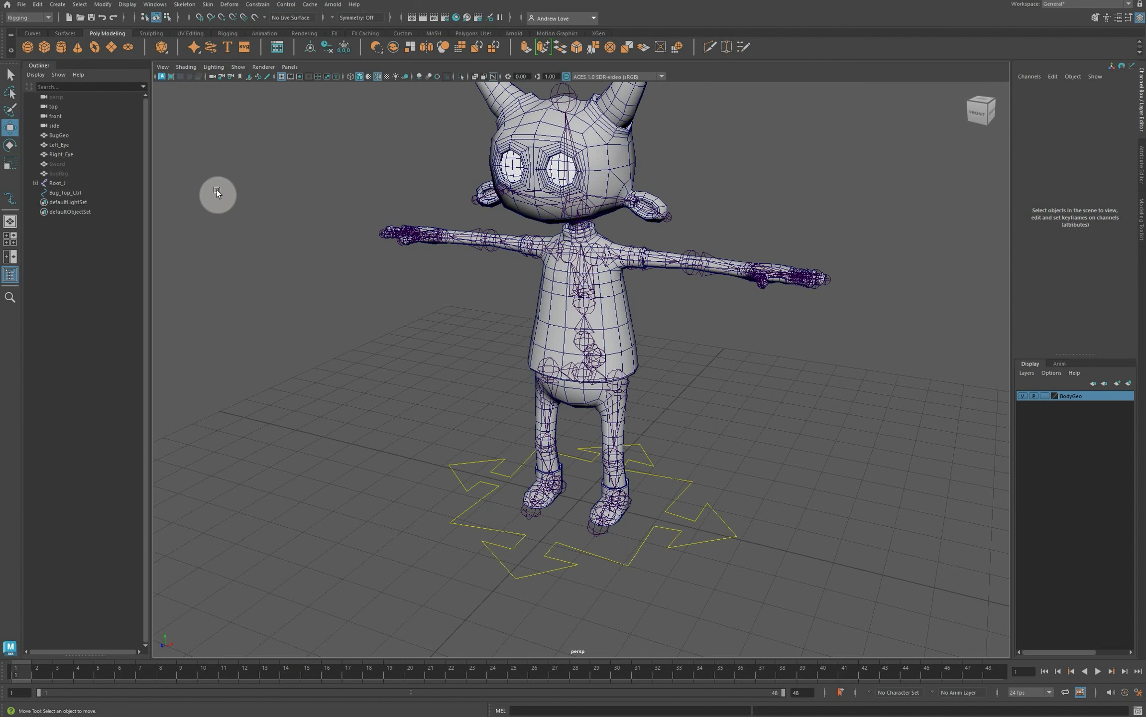
Create a NURBS circle and move it along X toward the left foot.
{"action": "left_click", "coordinate": [58, 4]}
{"action": "mouse_move", "coordinate": [136, 32]}
{"action": "left_click", "coordinate": [204, 88]}
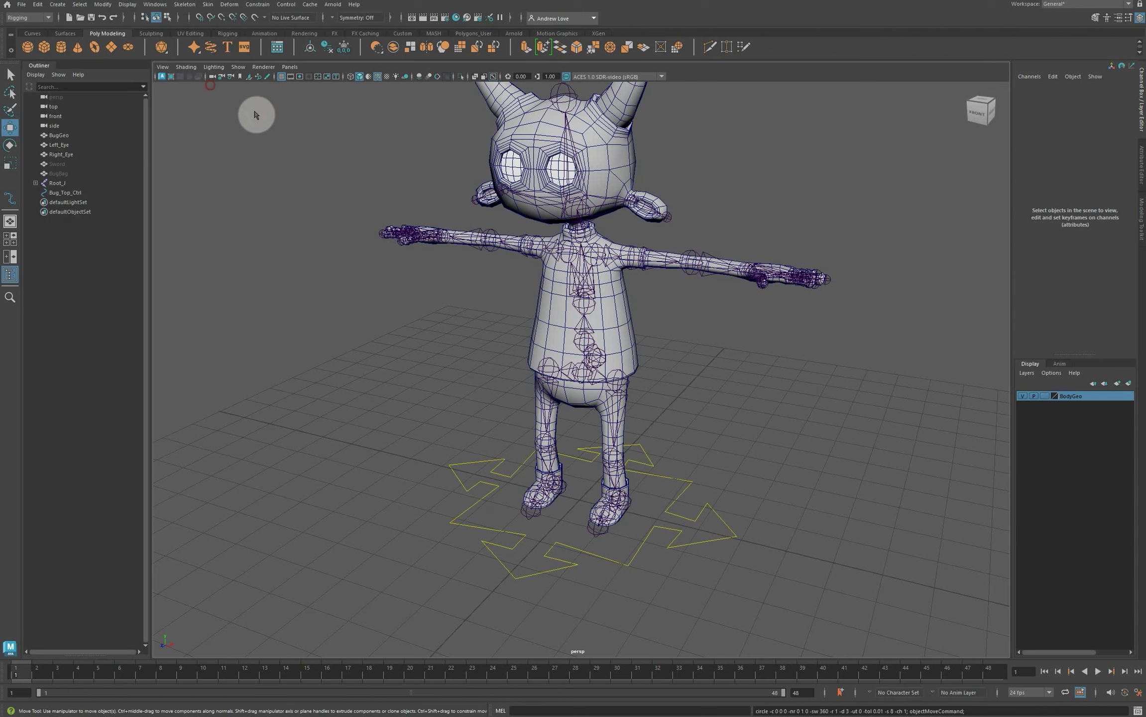
{"action": "left_click_drag", "start_coordinate": [623, 507], "coordinate": [659, 520]}
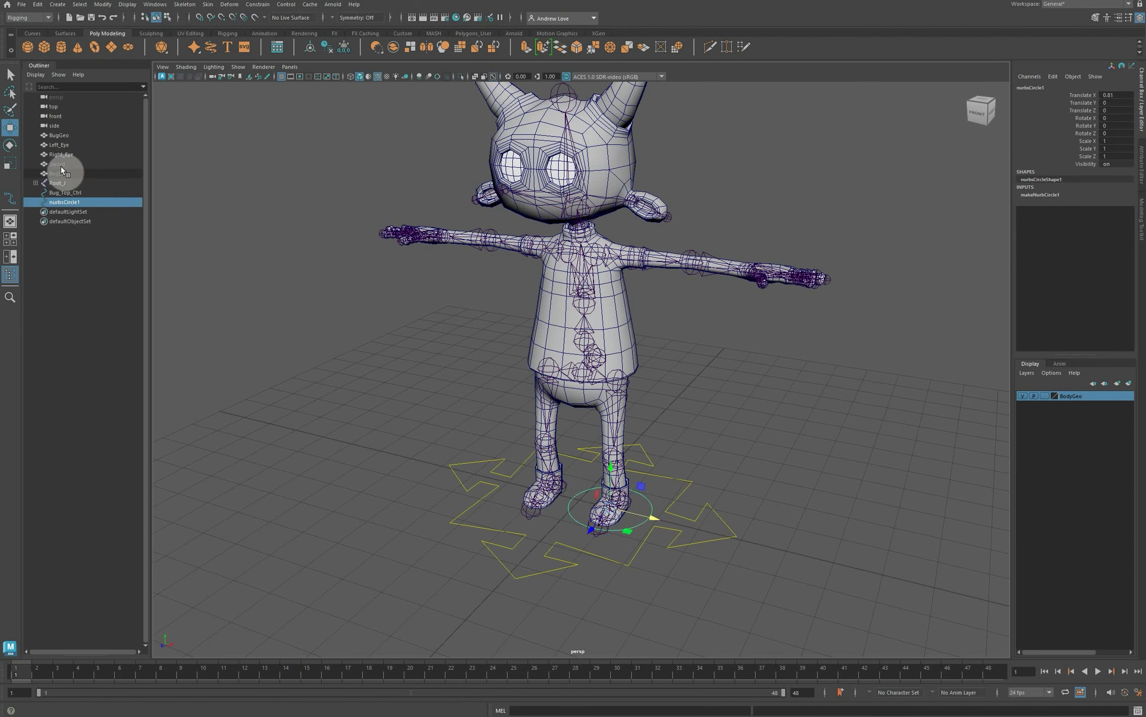
Rename the circle Left_Foot_Ctrl and nudge it to Translate X 0.850 around the foot.
{"action": "left_click", "coordinate": [63, 202]}
{"action": "double_click", "coordinate": [64, 202]}
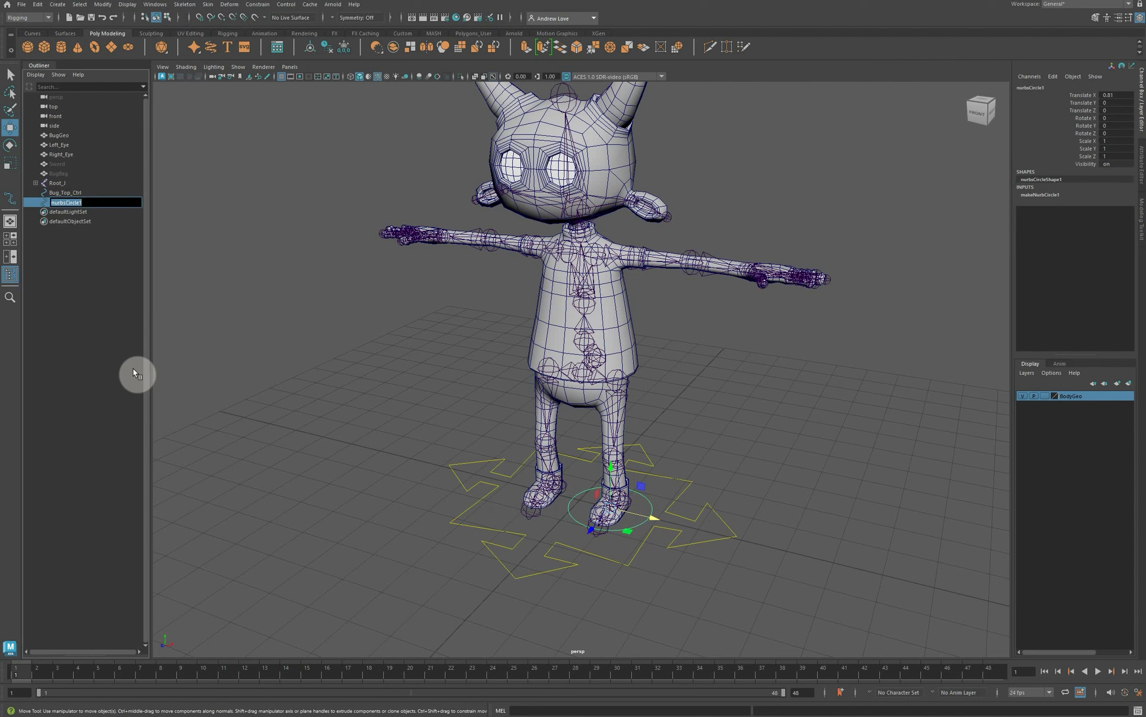
{"action": "type", "text": "Left Foot_ Ctrl"}
{"action": "key", "text": "Return"}
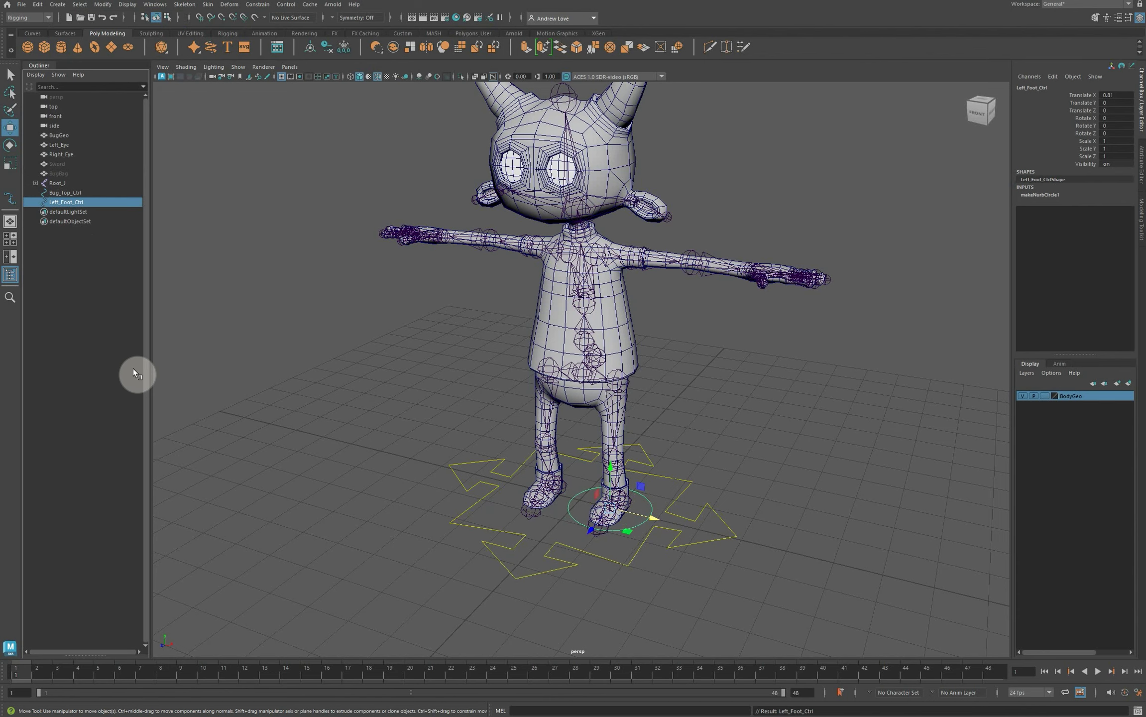
{"action": "scroll", "coordinate": [422, 520], "scroll_direction": "up", "scroll_amount": 5}
{"action": "middle_click_drag", "start_coordinate": [422, 527], "coordinate": [377, 367], "text": "alt"}
{"action": "right_click_drag", "start_coordinate": [377, 366], "coordinate": [479, 376], "text": "alt"}
{"action": "left_click_drag", "start_coordinate": [479, 376], "coordinate": [527, 410], "text": "alt"}
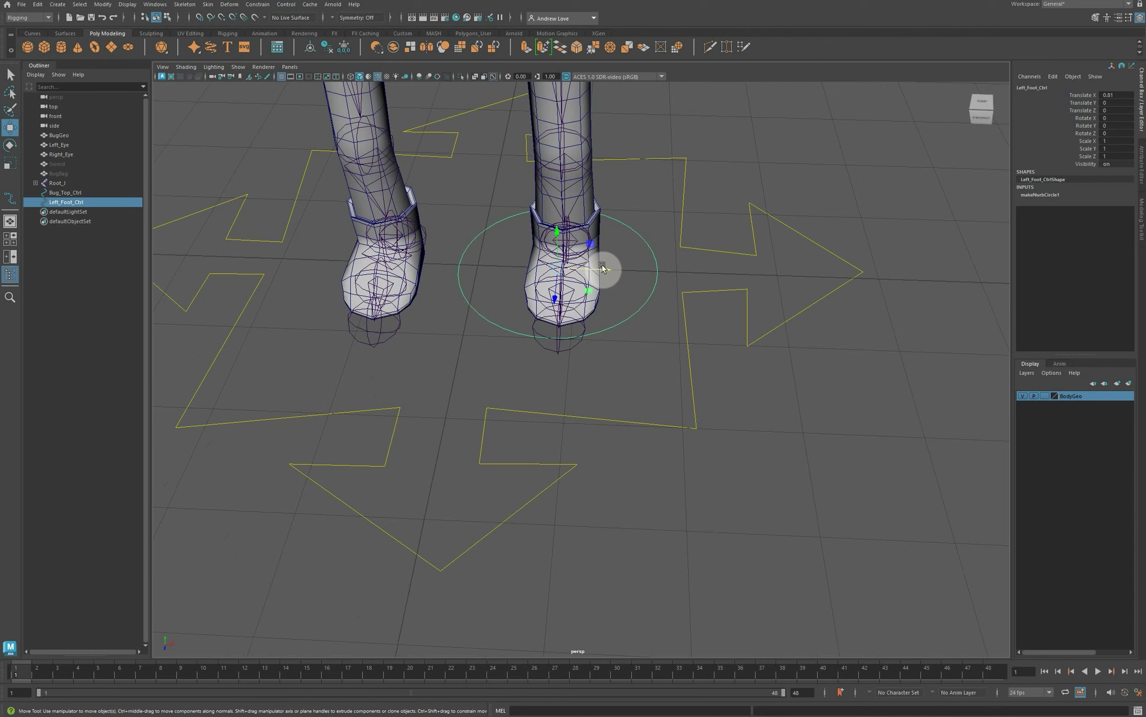
{"action": "left_click_drag", "start_coordinate": [606, 269], "coordinate": [609, 269]}
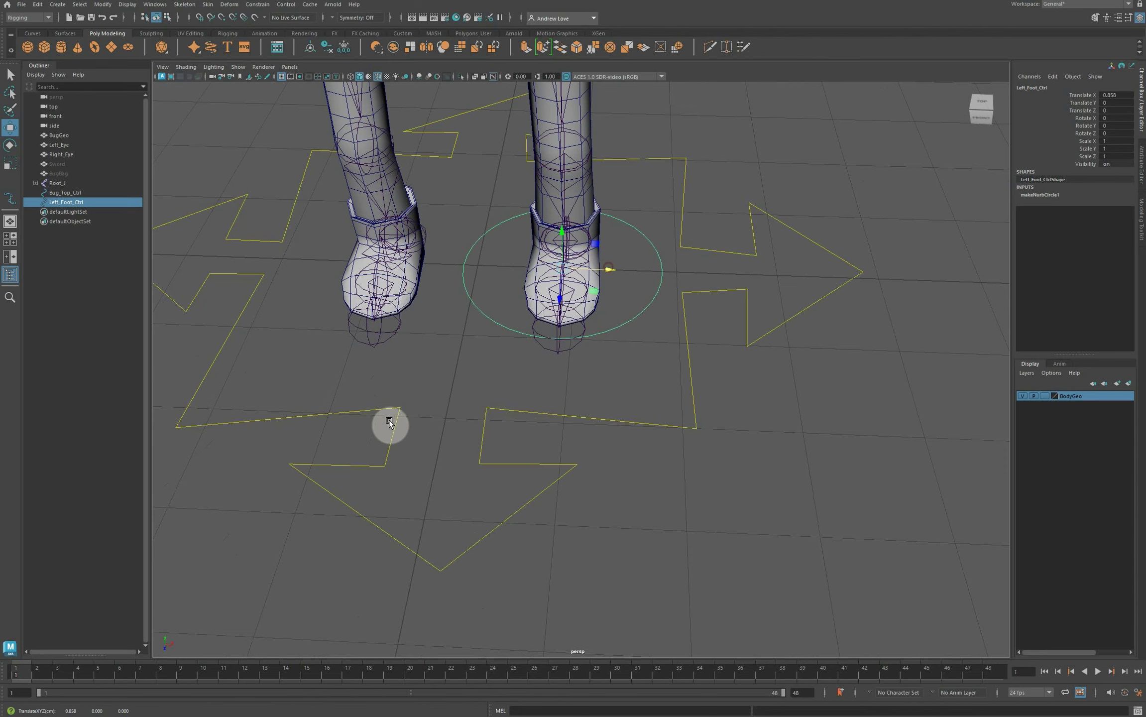
Centre the foot circle under the left foot and scale it narrower along X.
{"action": "key", "text": "space"}
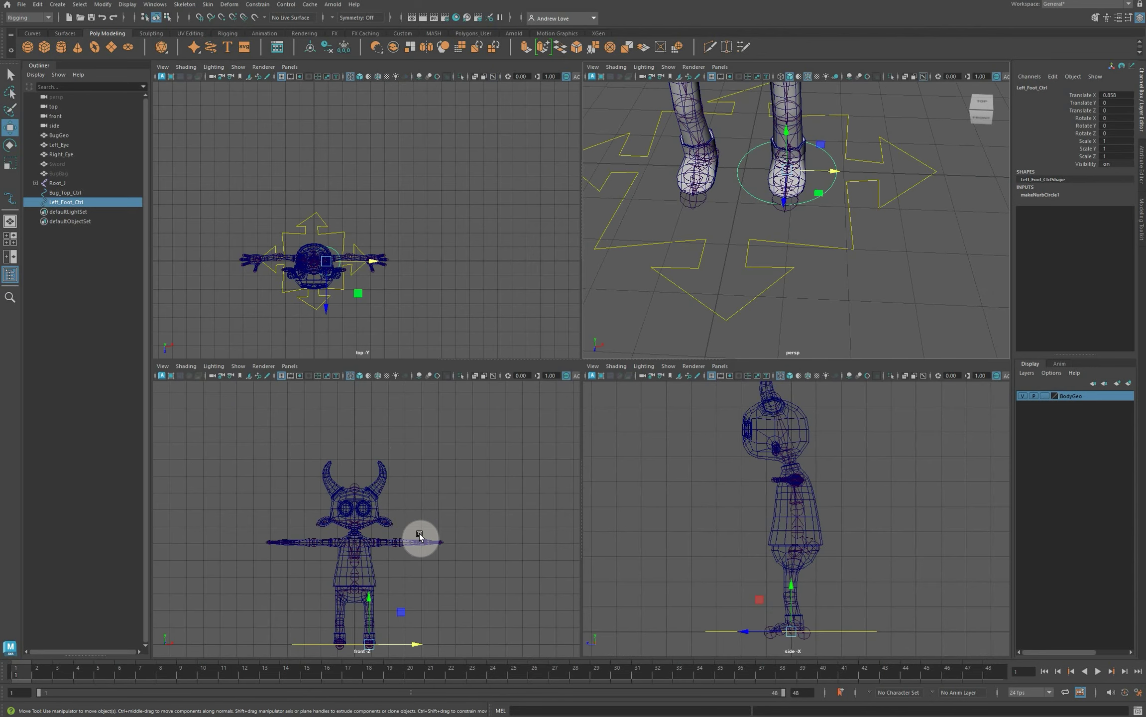
{"action": "key", "text": "f"}
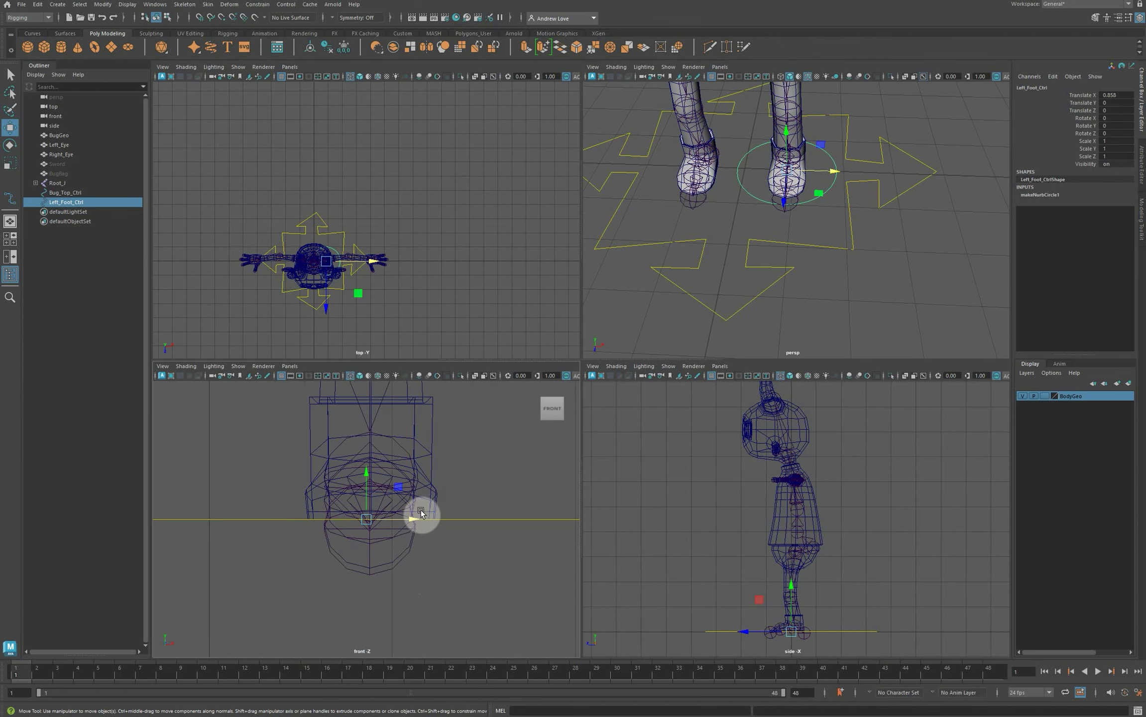
{"action": "left_click_drag", "start_coordinate": [417, 521], "coordinate": [420, 524]}
{"action": "scroll", "coordinate": [736, 255], "scroll_direction": "up", "scroll_amount": 5}
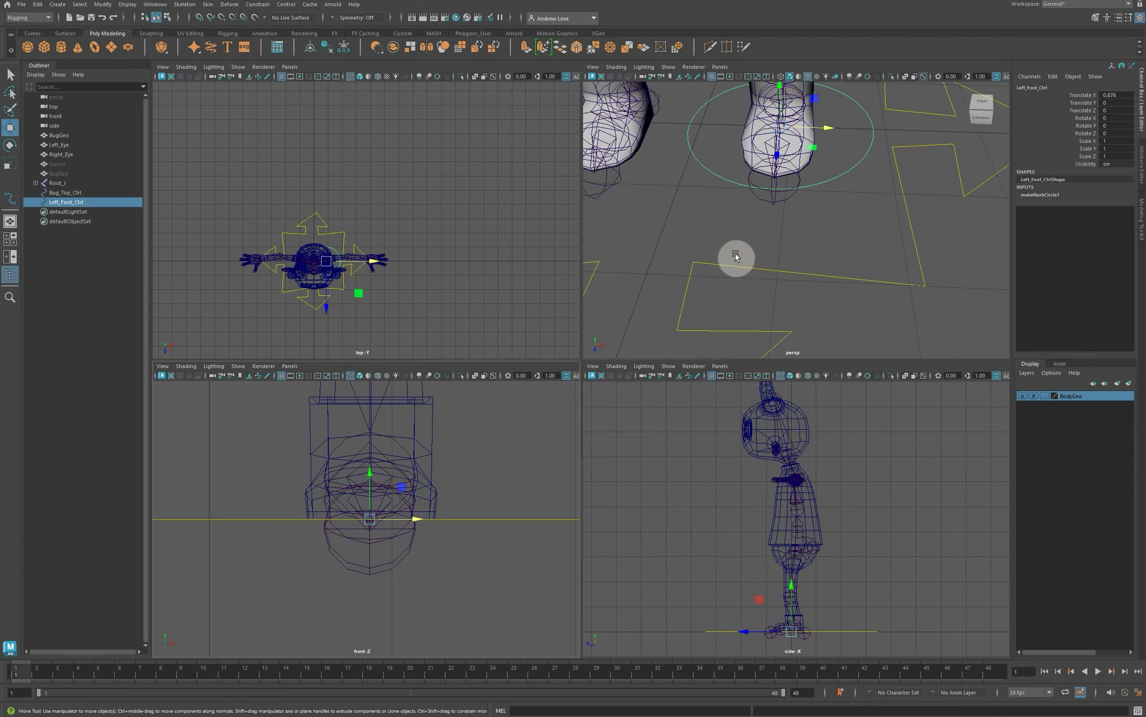
{"action": "key", "text": "space"}
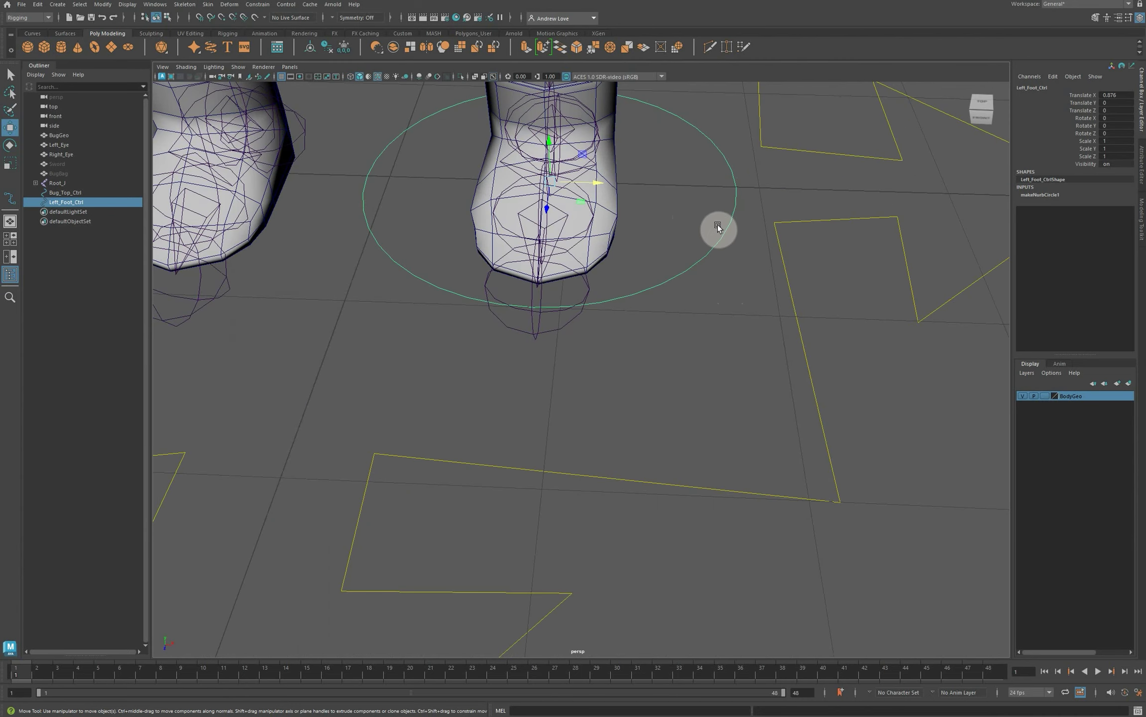
{"action": "key", "text": "r"}
{"action": "left_click_drag", "start_coordinate": [595, 183], "coordinate": [579, 184]}
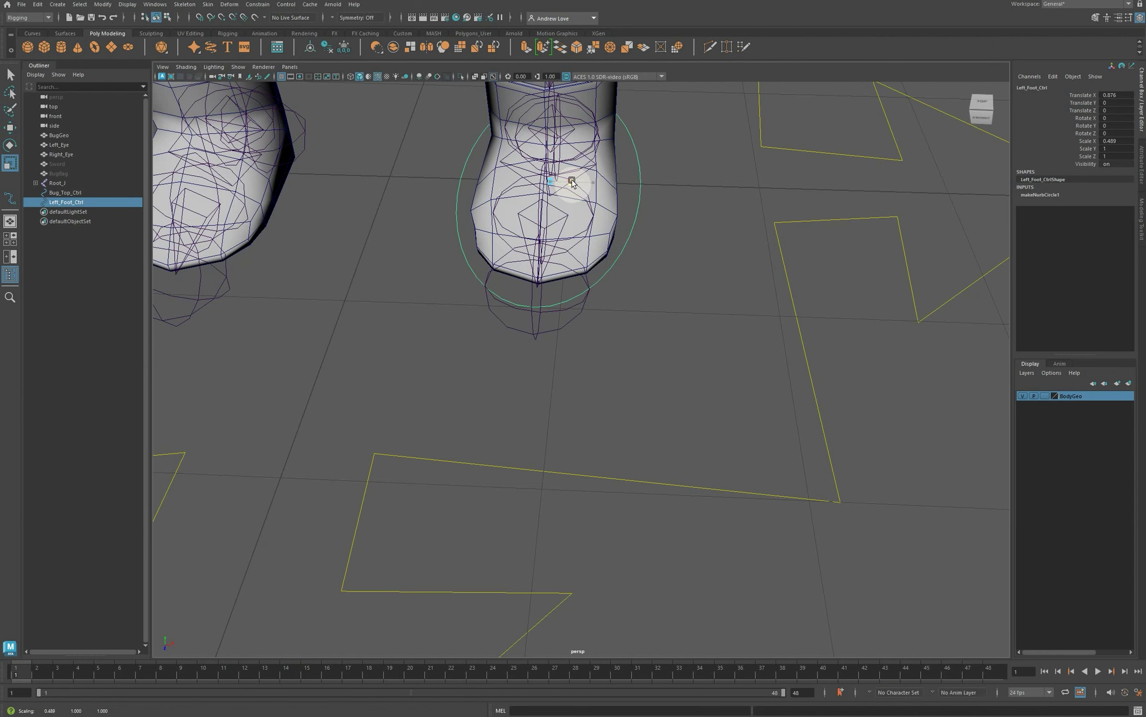
{"action": "mouse_move", "coordinate": [691, 309]}
{"action": "left_mouse_down", "text": "alt"}
{"action": "mouse_move", "coordinate": [663, 349]}
{"action": "mouse_move", "coordinate": [657, 258]}
{"action": "mouse_move", "coordinate": [696, 302]}
{"action": "left_mouse_up", "text": "alt"}
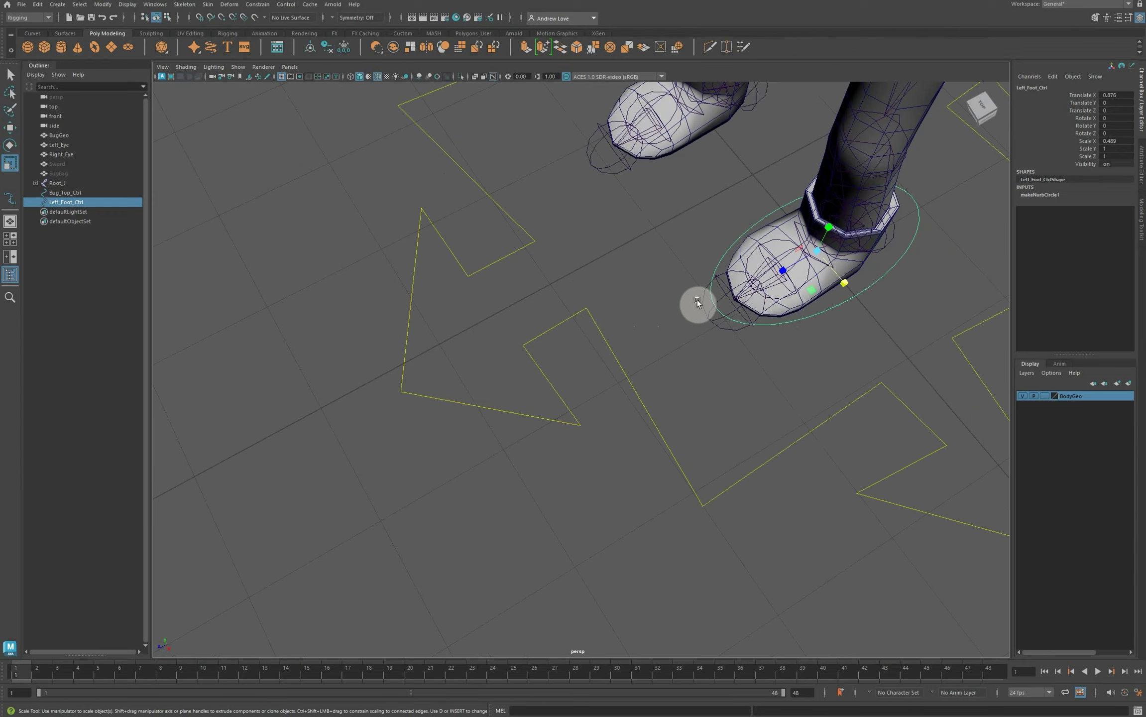
{"action": "left_click_drag", "start_coordinate": [762, 354], "coordinate": [478, 333], "text": "alt"}
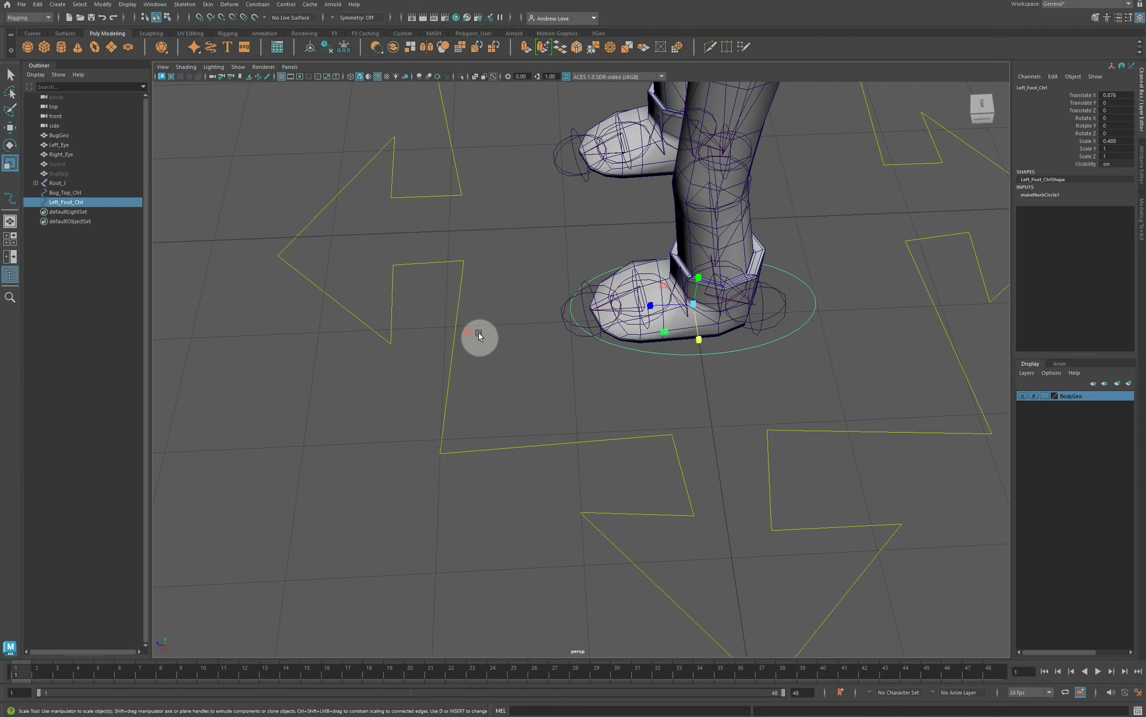
Switch the foot circle to vertex editing and pull one vertex inward toward the foot.
{"action": "right_click", "coordinate": [818, 304]}
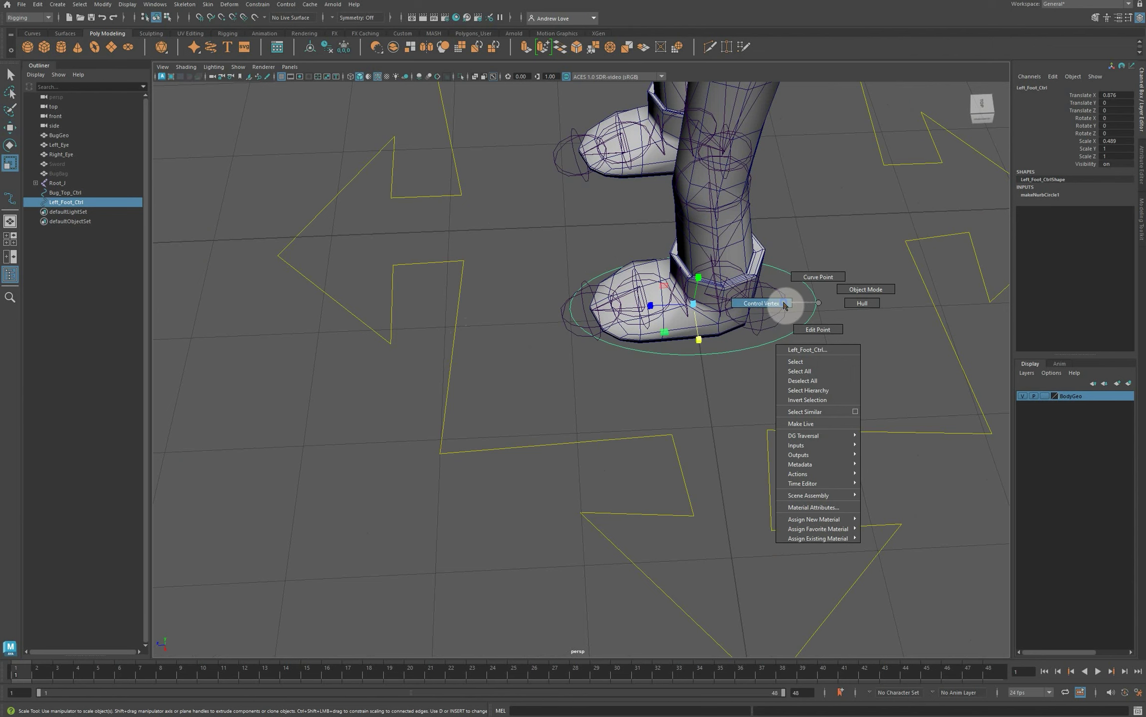
{"action": "left_click", "coordinate": [874, 309]}
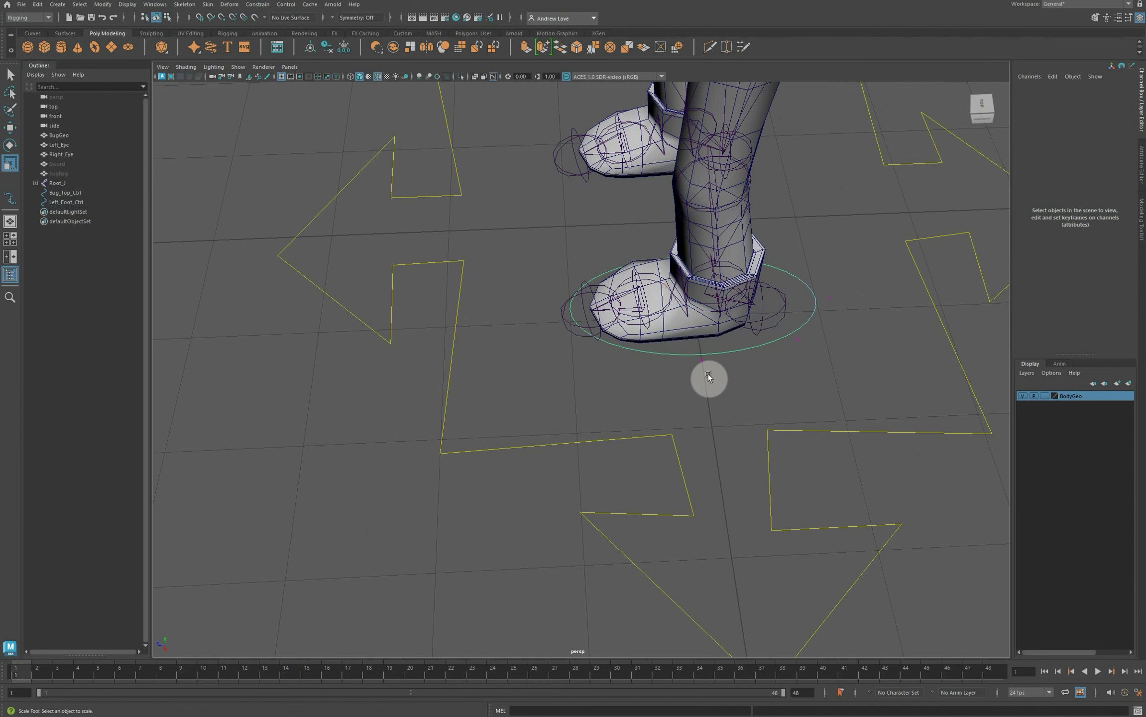
{"action": "left_click_drag", "start_coordinate": [708, 374], "coordinate": [589, 389], "text": "alt"}
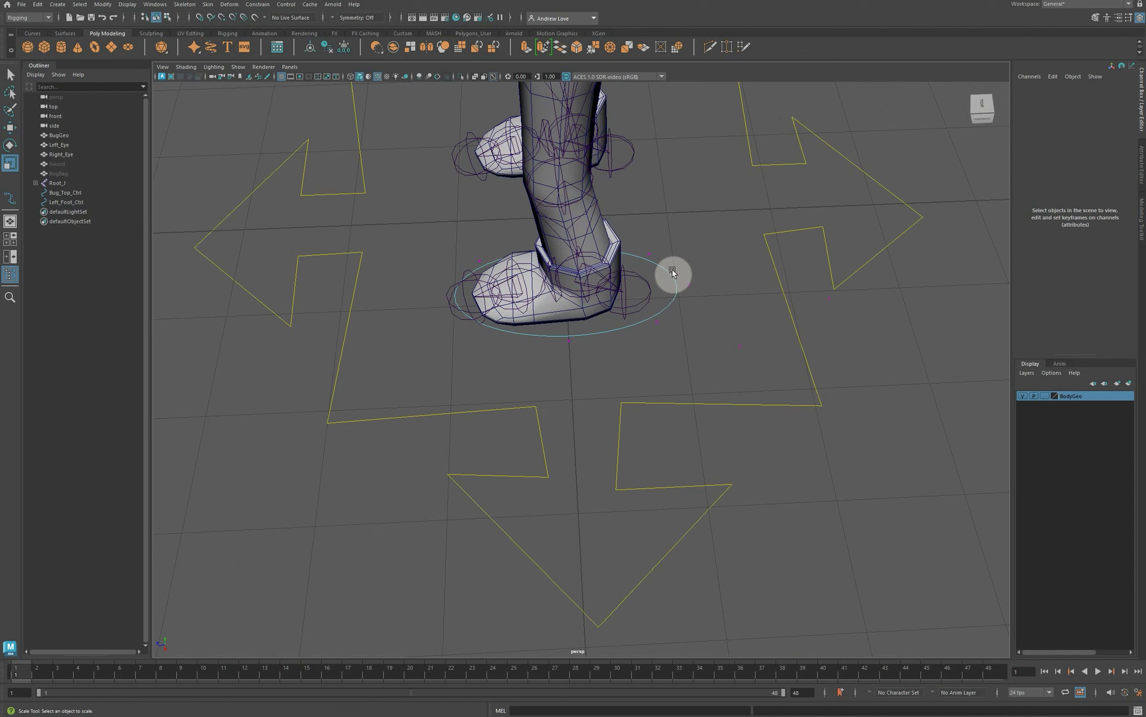
{"action": "left_click", "coordinate": [696, 270]}
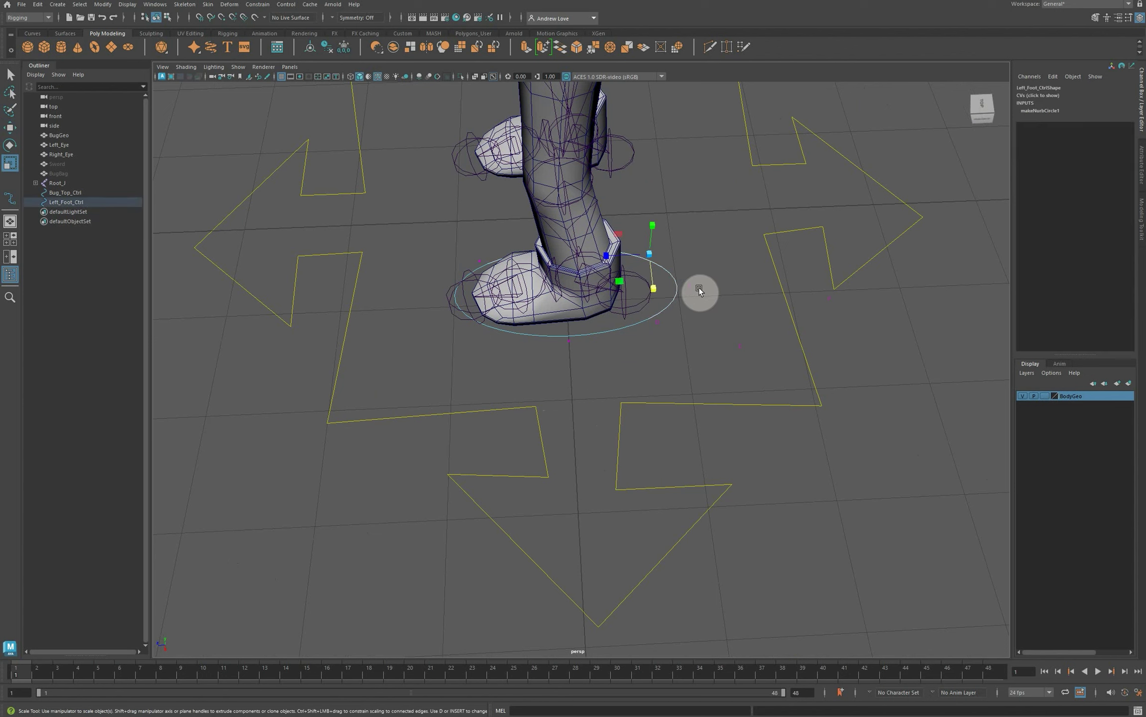
{"action": "key", "text": "q"}
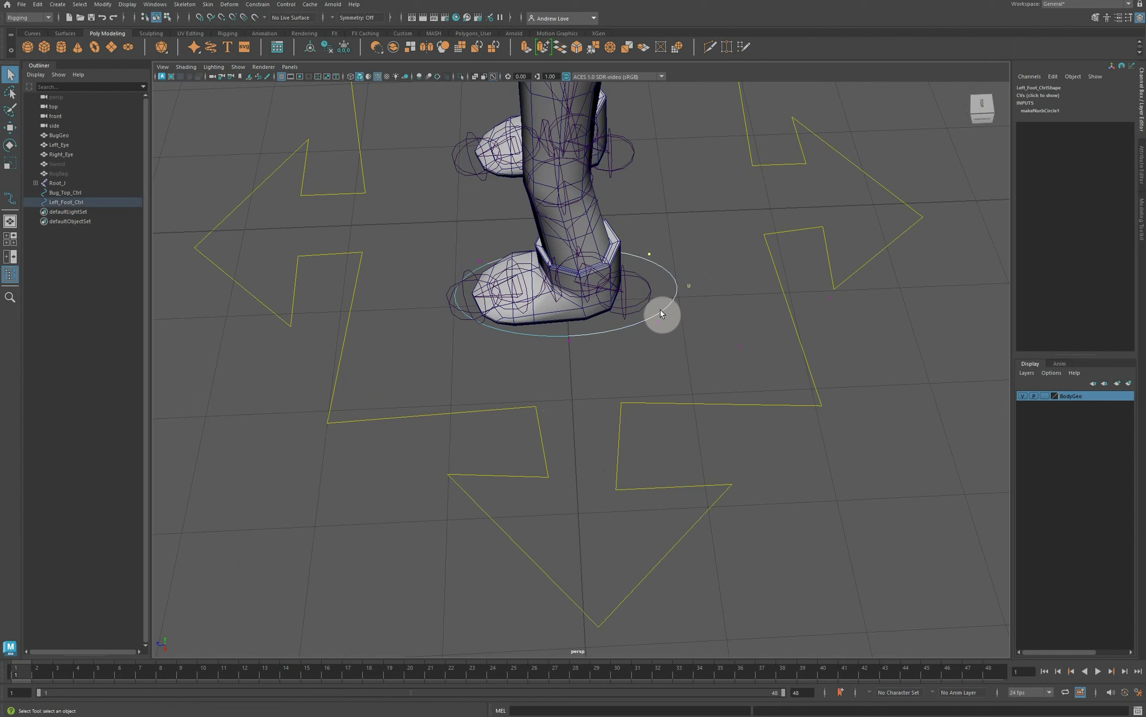
{"action": "left_click", "coordinate": [665, 321]}
{"action": "key", "text": "w"}
{"action": "left_click_drag", "start_coordinate": [665, 321], "coordinate": [596, 289]}
Drag more foot-circle vertices to stretch it toward the toe and fit the foot outline.
{"action": "left_click_drag", "start_coordinate": [669, 402], "coordinate": [936, 307], "text": "alt"}
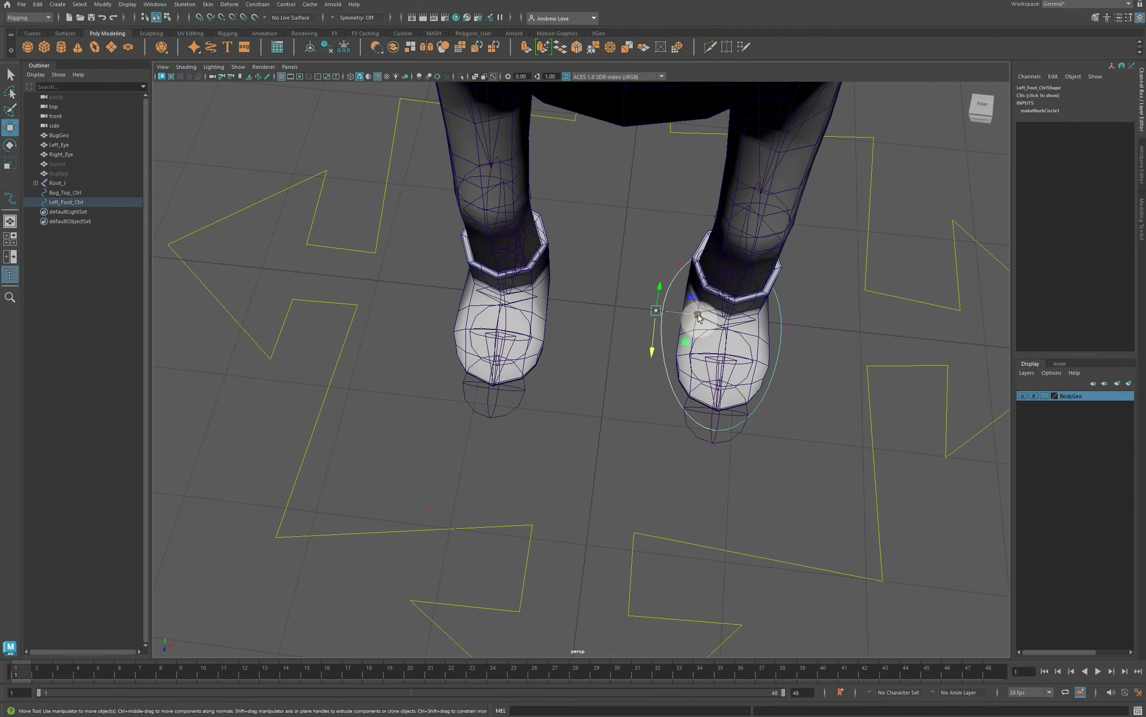
{"action": "left_click_drag", "start_coordinate": [699, 318], "coordinate": [650, 435]}
{"action": "left_click", "coordinate": [778, 414]}
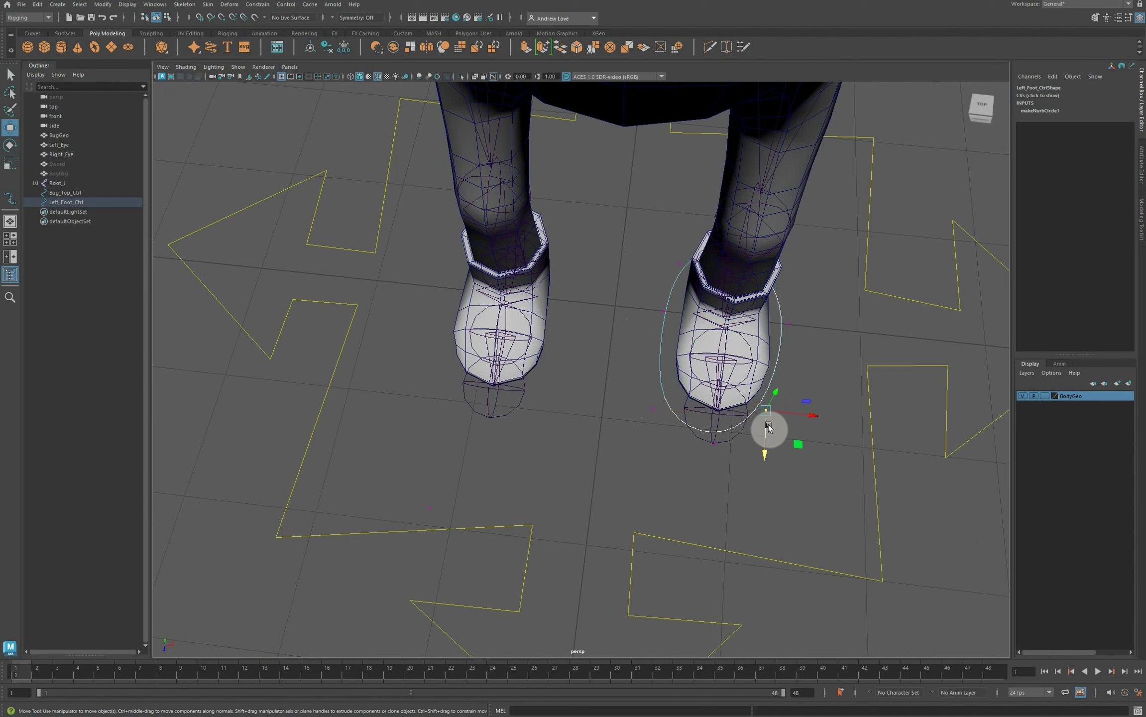
{"action": "mouse_move", "coordinate": [781, 415]}
{"action": "left_mouse_down"}
{"action": "mouse_move", "coordinate": [792, 415]}
{"action": "mouse_move", "coordinate": [773, 430]}
{"action": "left_mouse_up"}
{"action": "left_click", "coordinate": [788, 326]}
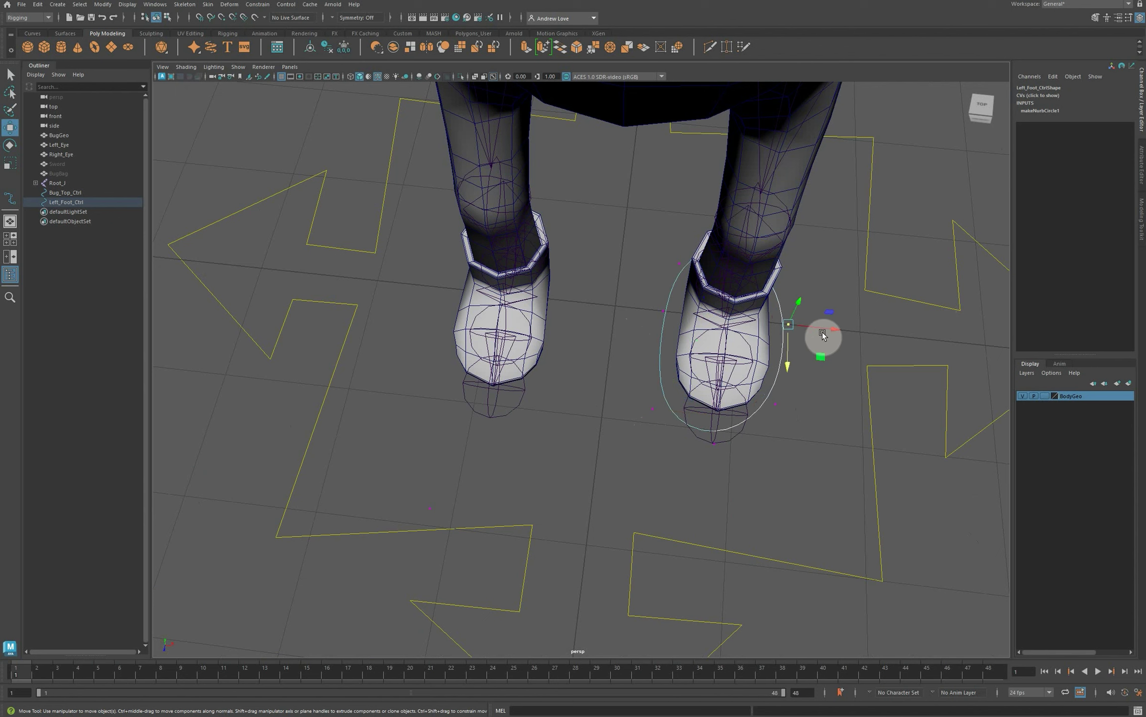
{"action": "left_click_drag", "start_coordinate": [818, 330], "coordinate": [568, 389]}
{"action": "left_click", "coordinate": [669, 396]}
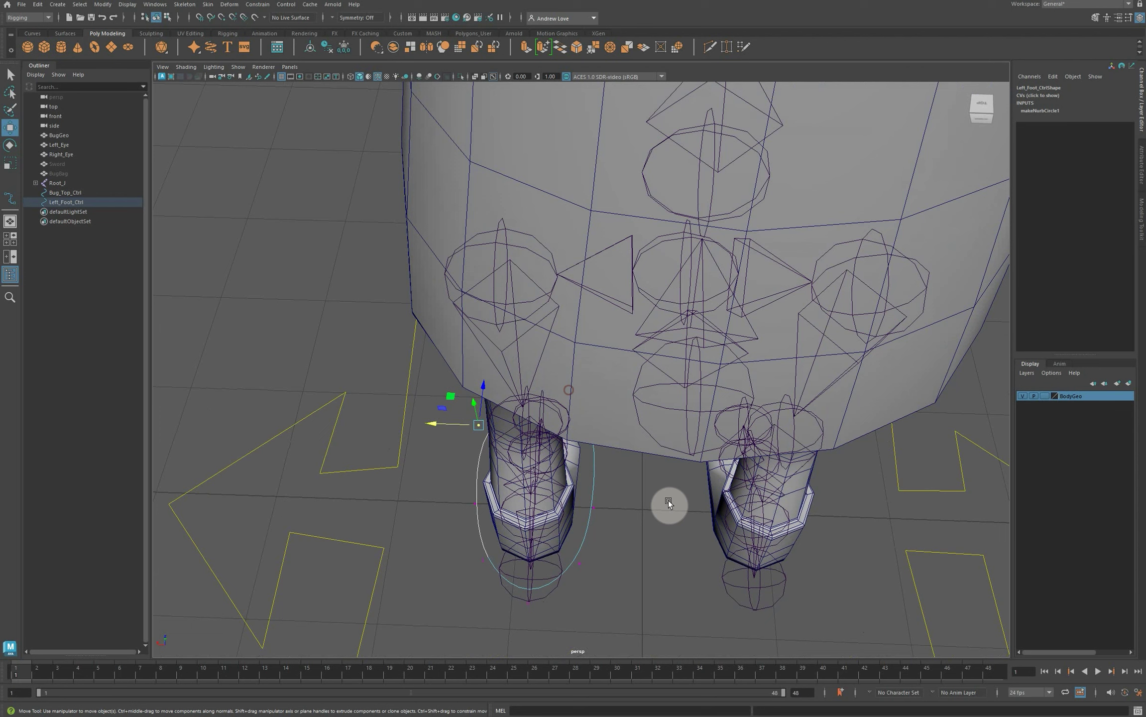
Move the whole Left_Foot_Ctrl curve so it sits centred under the foot.
{"action": "left_click", "coordinate": [532, 615]}
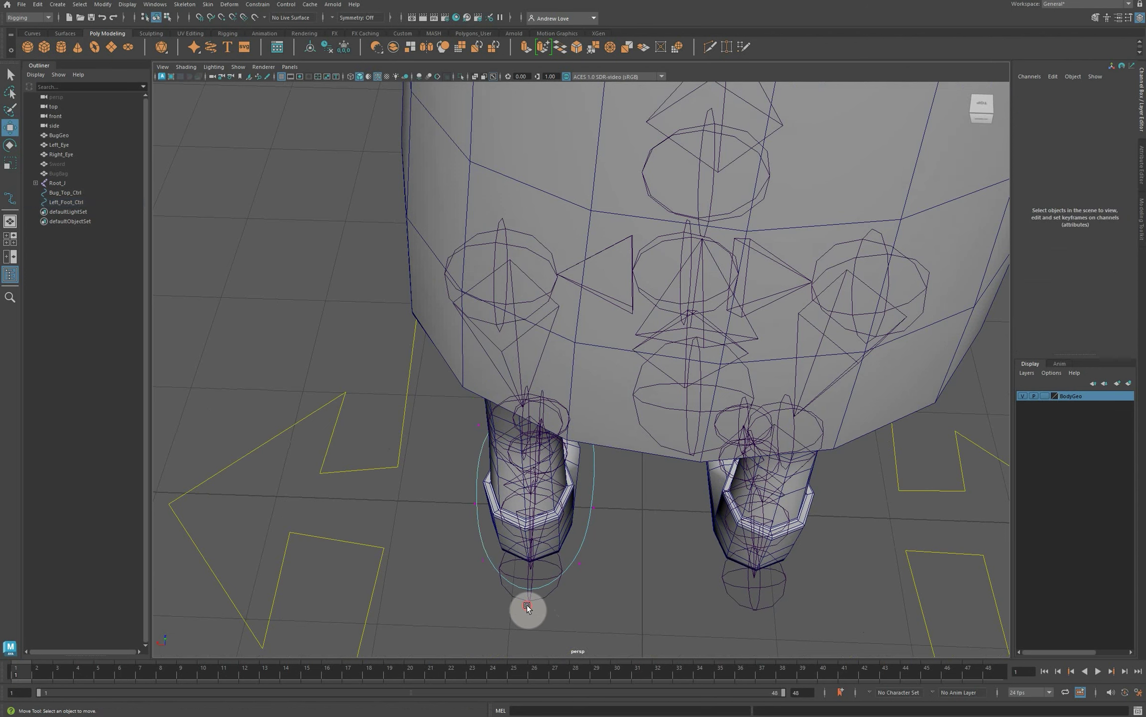
{"action": "left_click", "coordinate": [529, 609]}
{"action": "left_click_drag", "start_coordinate": [530, 609], "coordinate": [529, 565]}
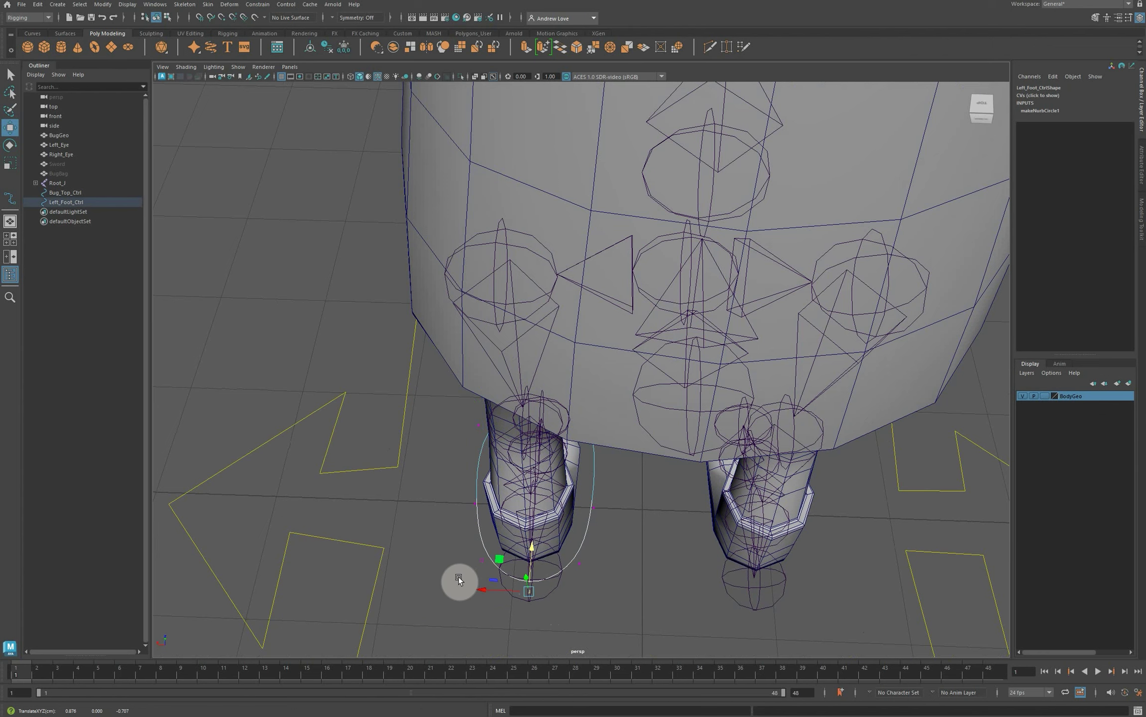
{"action": "left_click_drag", "start_coordinate": [428, 572], "coordinate": [539, 559], "text": "alt"}
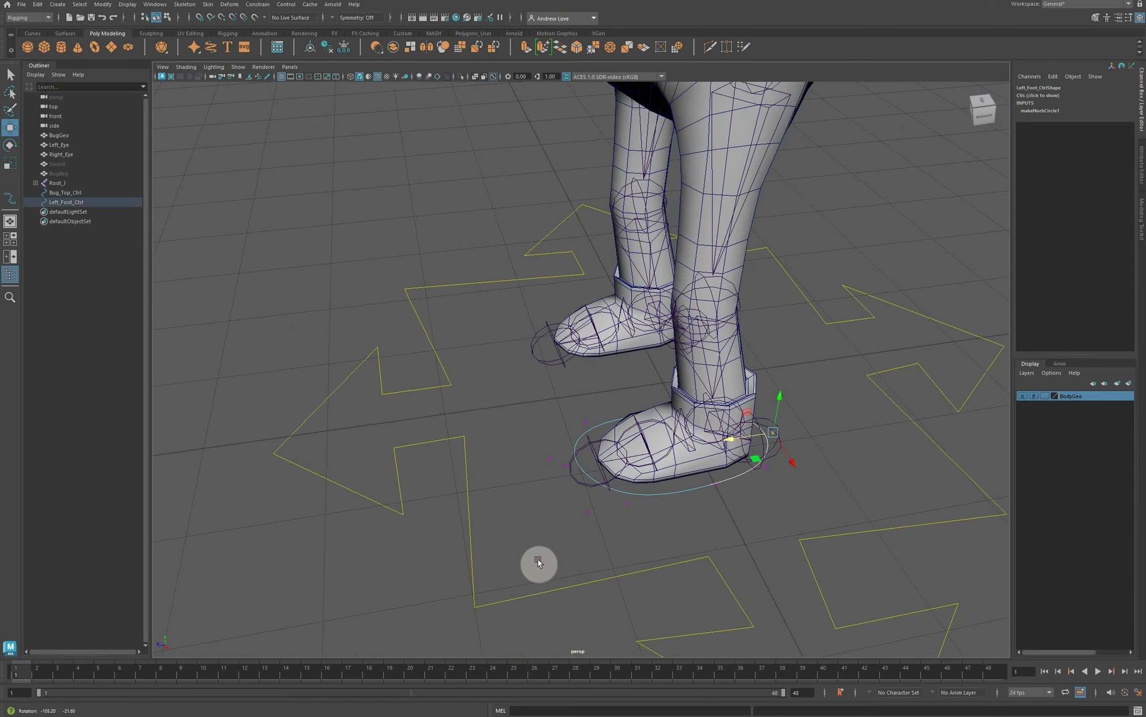
Enable drawing overrides on Left_Foot_CtrlShape and set its RGB override colour to cyan.
{"action": "right_click", "coordinate": [693, 488]}
{"action": "left_click", "coordinate": [741, 505]}
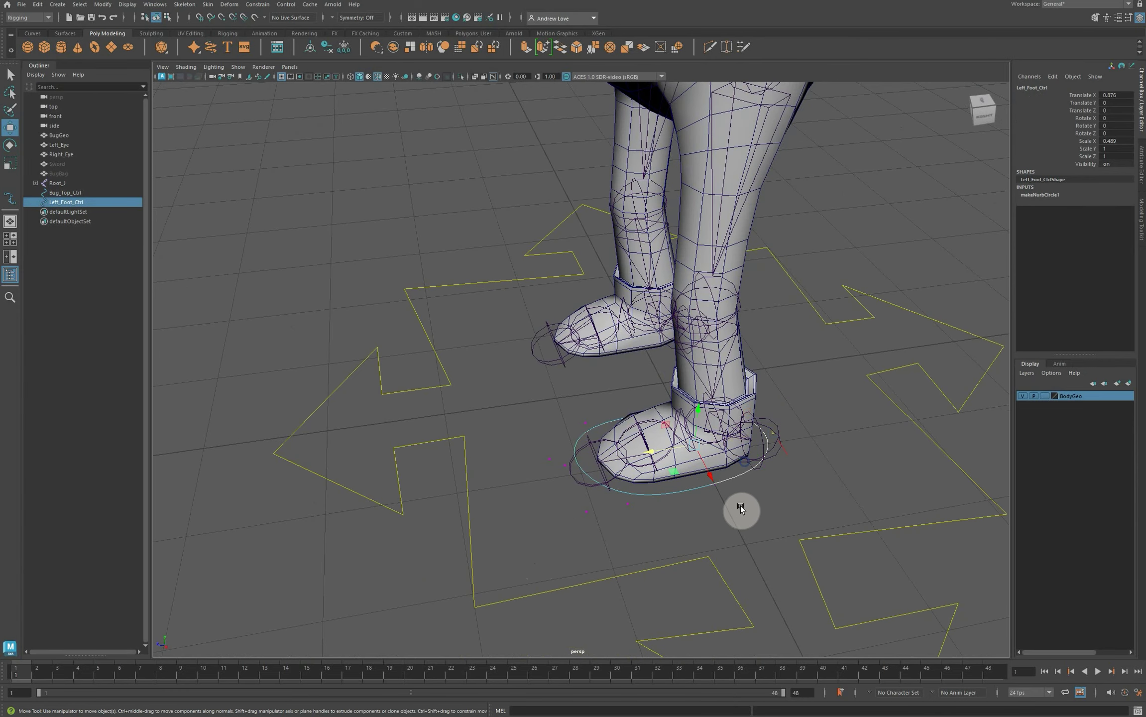
{"action": "left_click", "coordinate": [700, 491]}
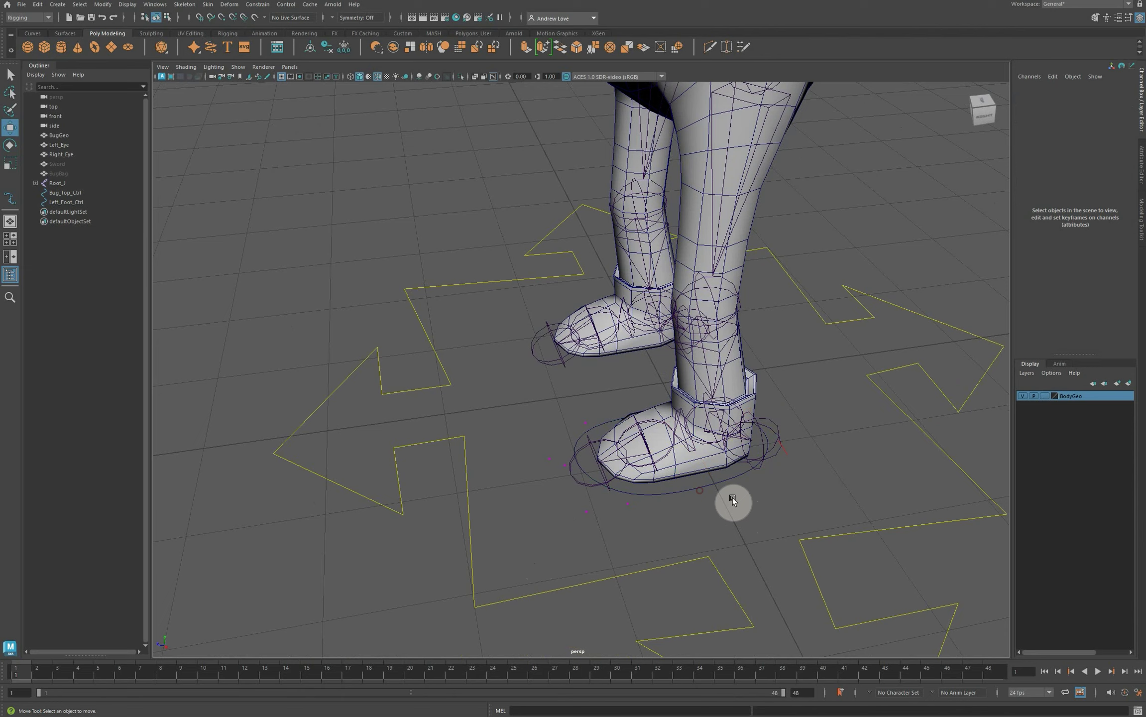
{"action": "left_click", "coordinate": [691, 486]}
{"action": "left_click", "coordinate": [1141, 179]}
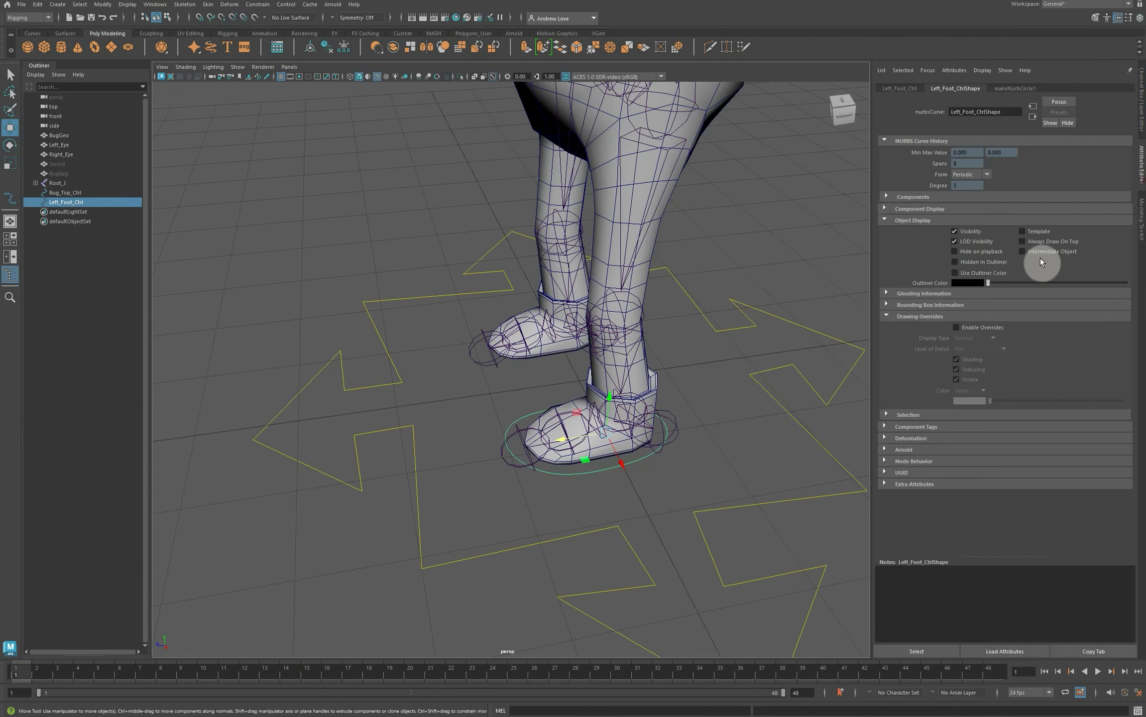
{"action": "left_click", "coordinate": [956, 328]}
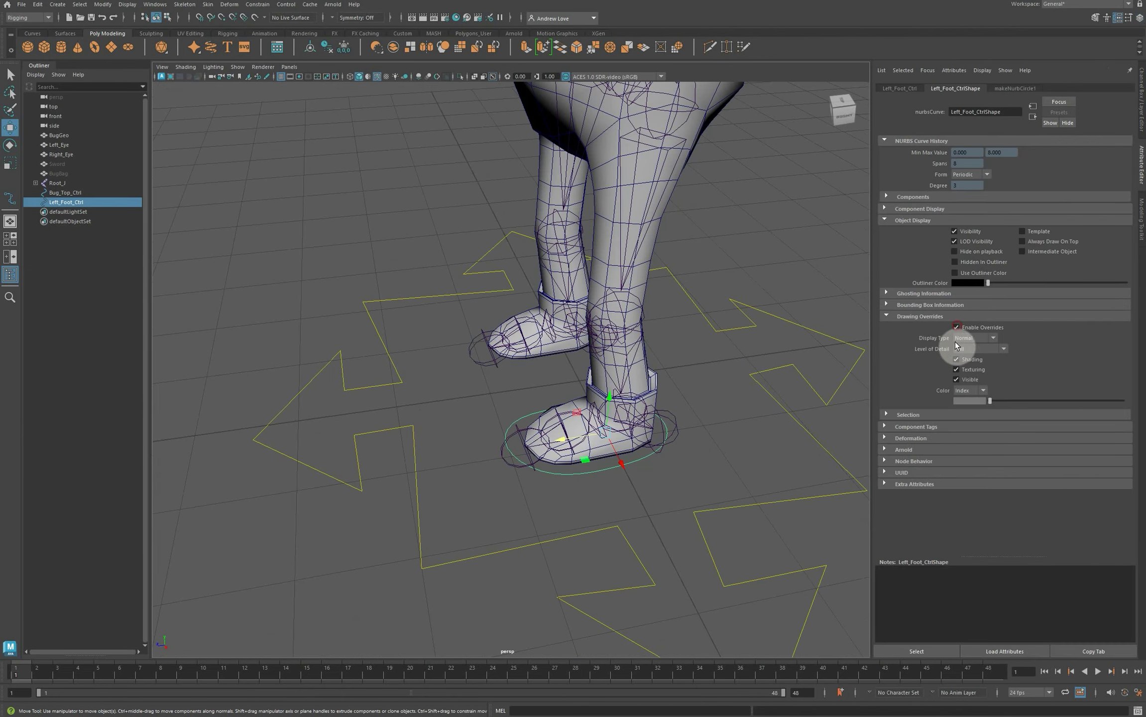
{"action": "left_click", "coordinate": [970, 391]}
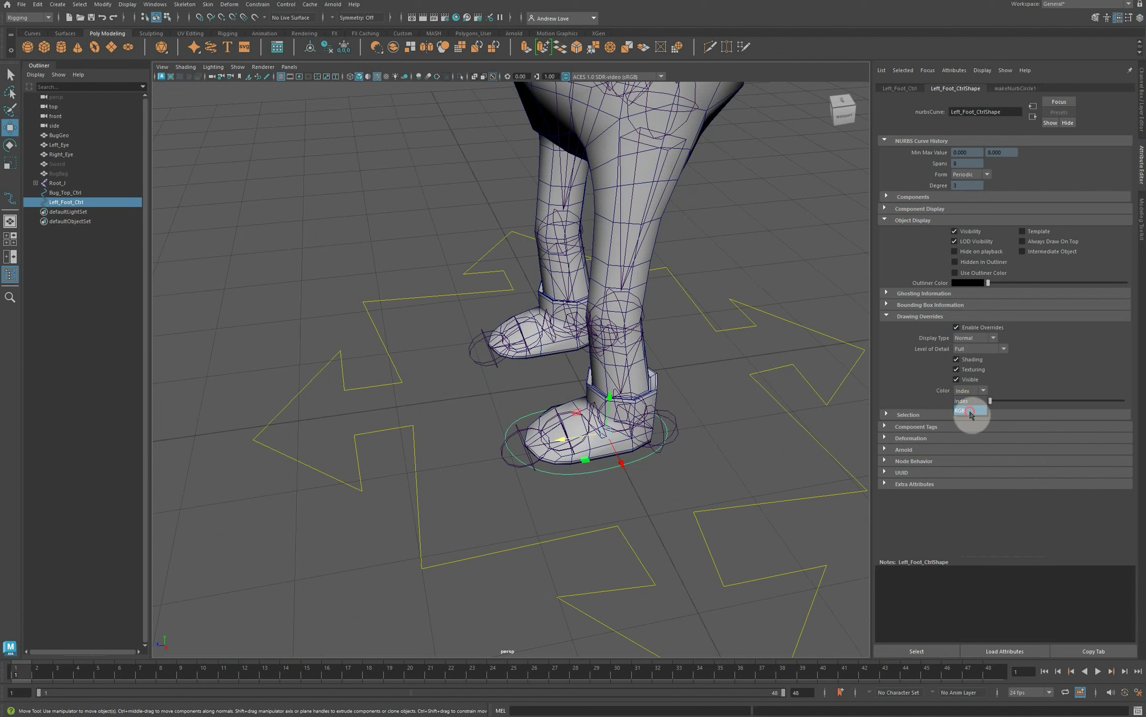
{"action": "left_click", "coordinate": [971, 406]}
{"action": "left_click", "coordinate": [973, 402]}
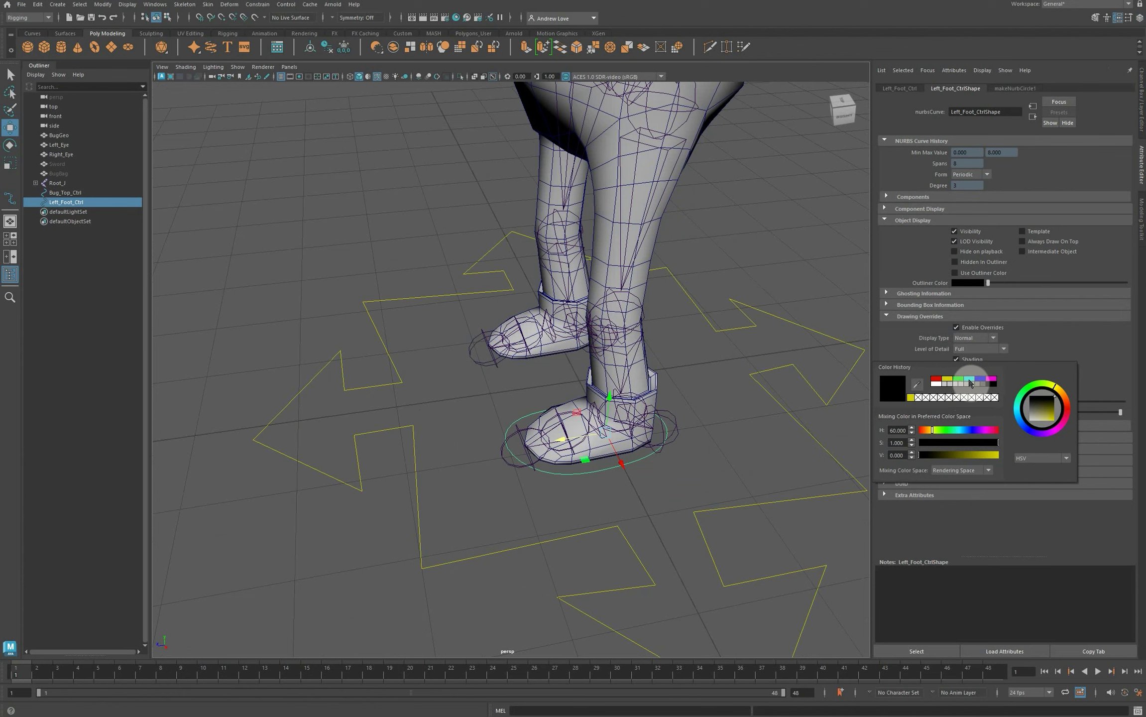
{"action": "left_click", "coordinate": [968, 380]}
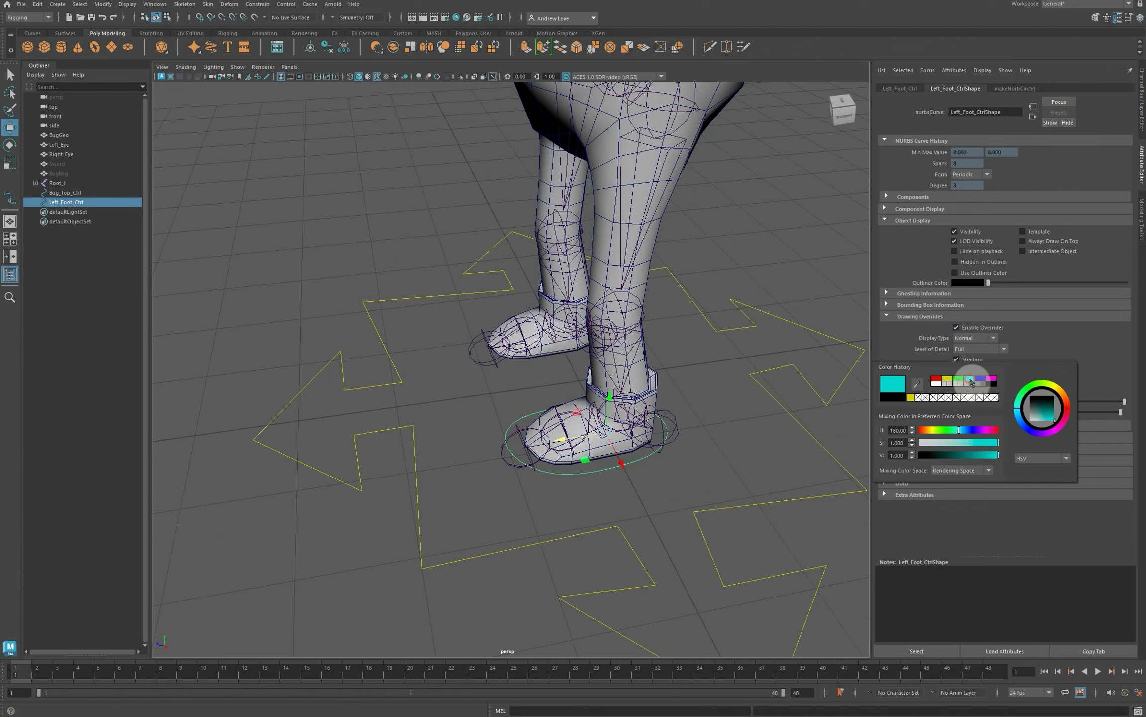
{"action": "left_click", "coordinate": [738, 427]}
{"action": "left_click", "coordinate": [611, 468]}
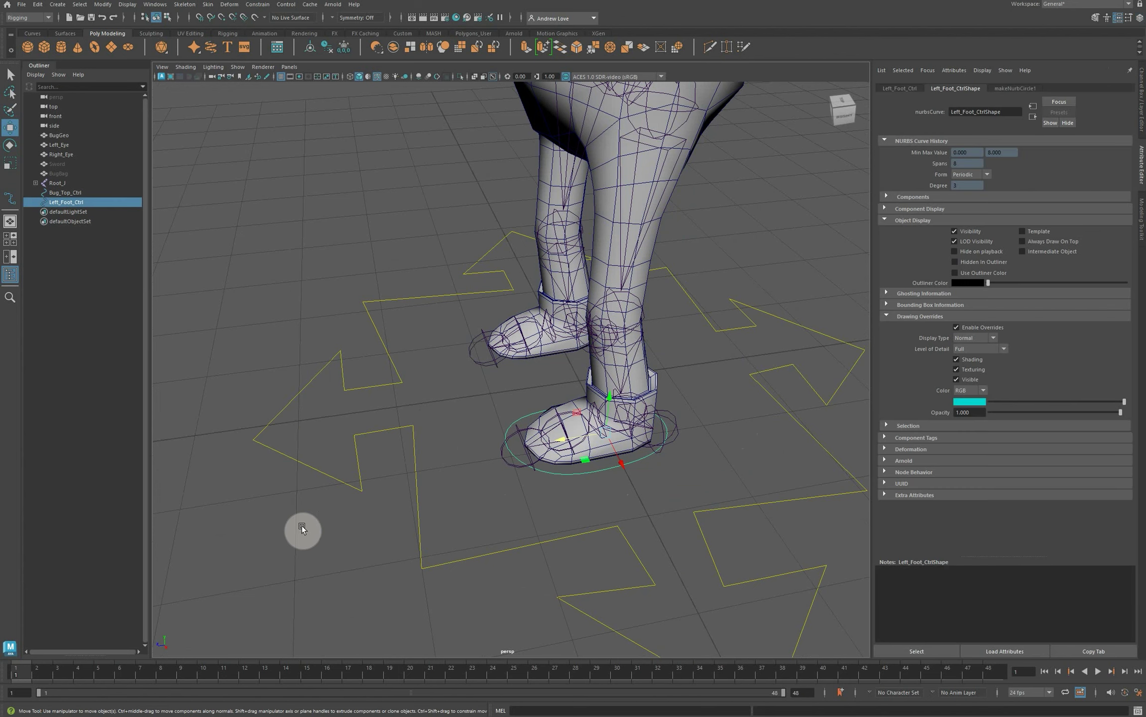
{"action": "left_click_drag", "start_coordinate": [377, 491], "coordinate": [476, 338], "text": "alt"}
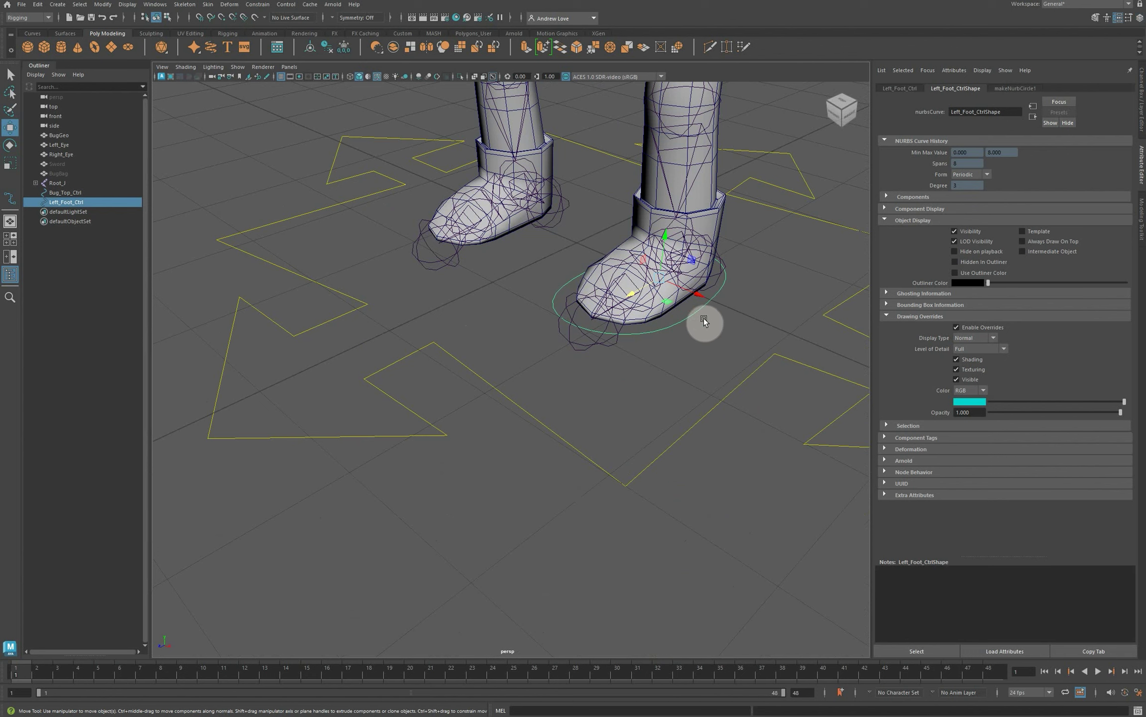
Isolate the foot control, duplicate it, and shrink and reshape the copy into a smaller D-shaped loop.
{"action": "left_click", "coordinate": [240, 67]}
{"action": "mouse_move", "coordinate": [265, 83]}
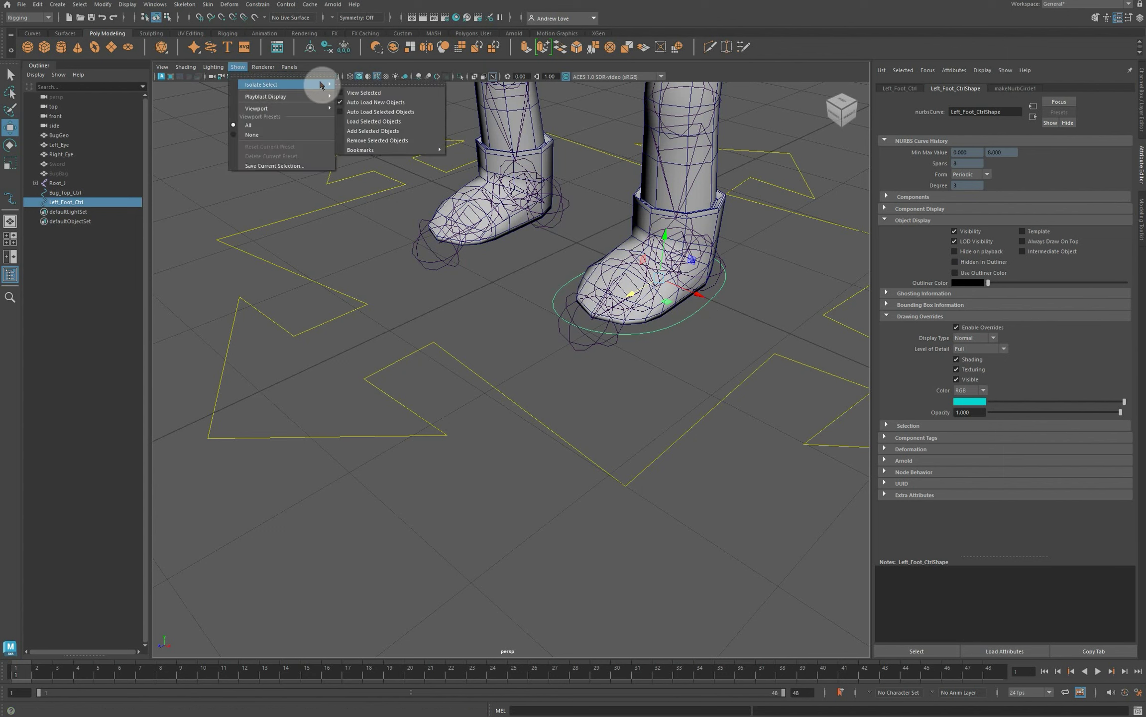
{"action": "left_click", "coordinate": [356, 86]}
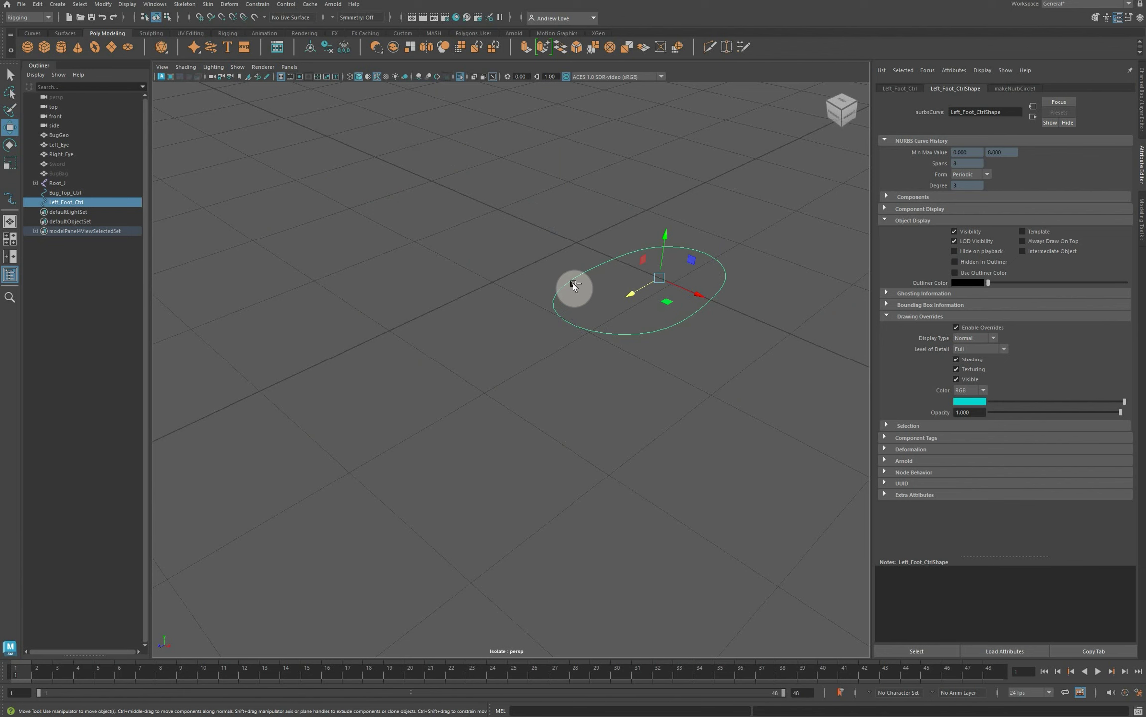
{"action": "key", "text": "ctrl+d"}
{"action": "key", "text": "r"}
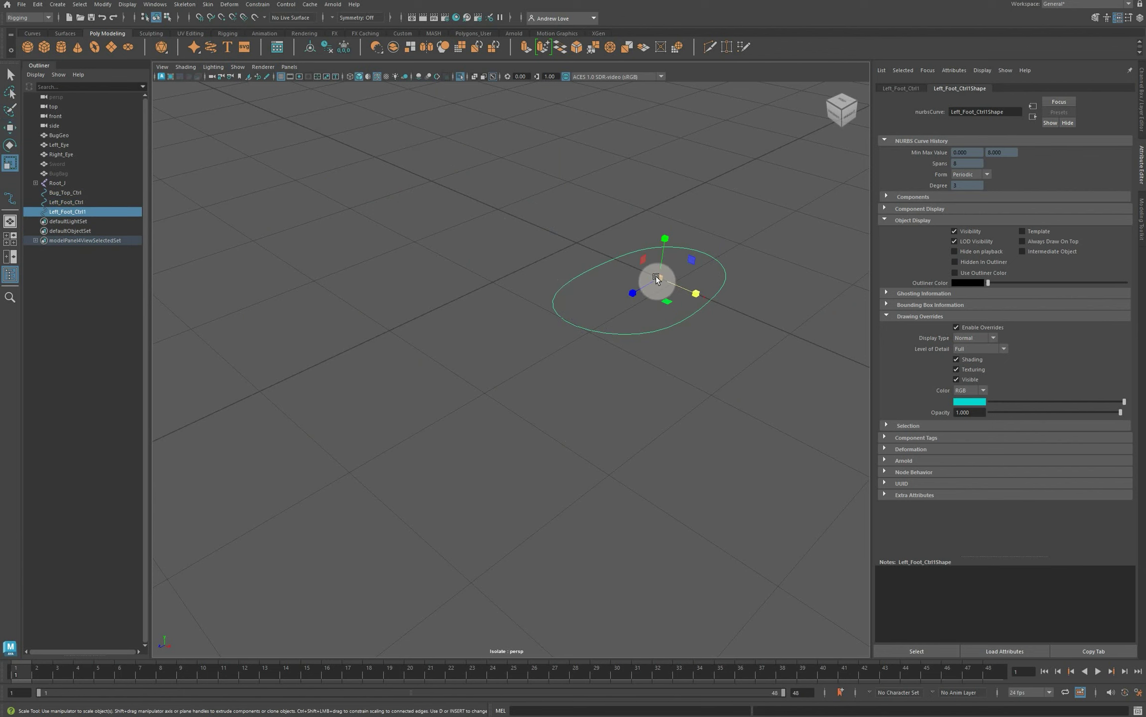
{"action": "left_click_drag", "start_coordinate": [656, 276], "coordinate": [607, 282]}
{"action": "right_click_drag", "start_coordinate": [600, 271], "coordinate": [544, 272]}
{"action": "left_click_drag", "start_coordinate": [484, 299], "coordinate": [599, 306], "text": "alt"}
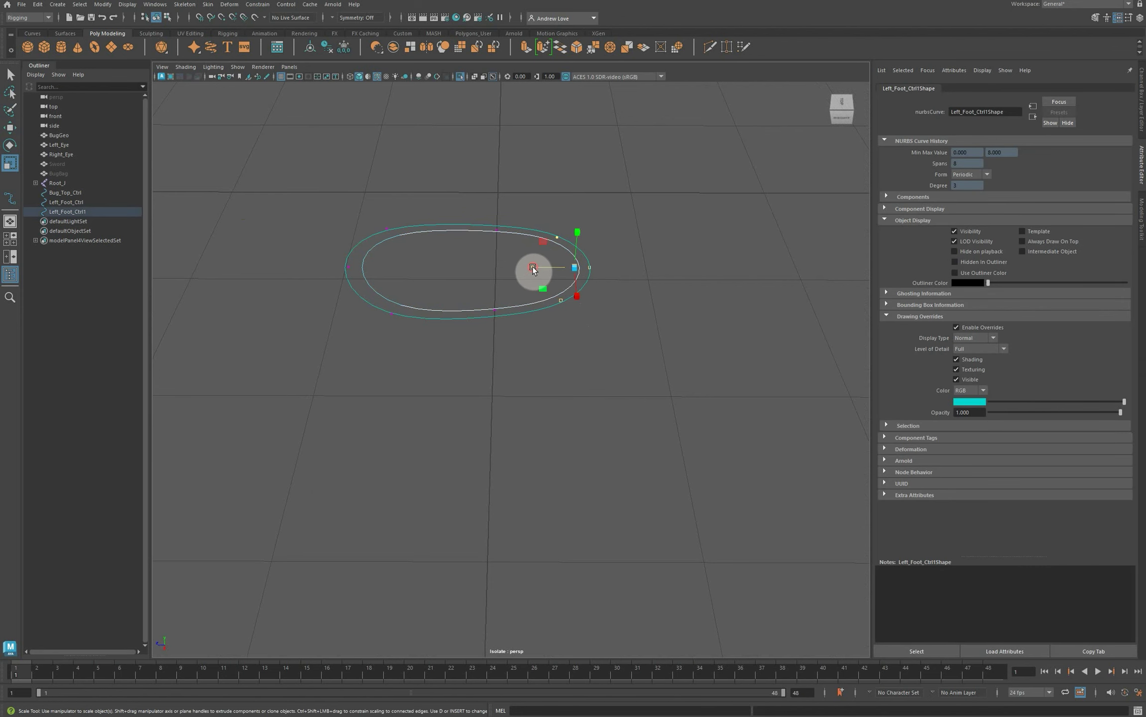
{"action": "key", "text": "w"}
{"action": "left_click_drag", "start_coordinate": [562, 264], "coordinate": [428, 265]}
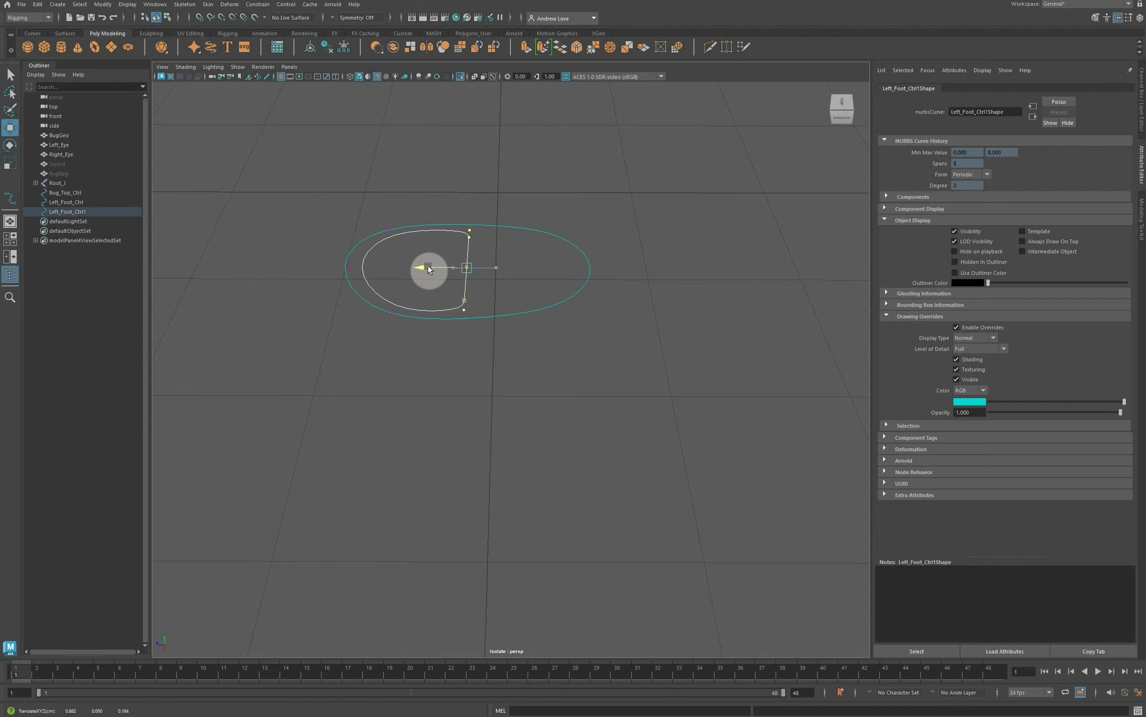
{"action": "left_click_drag", "start_coordinate": [326, 263], "coordinate": [303, 268]}
{"action": "left_click", "coordinate": [523, 278]}
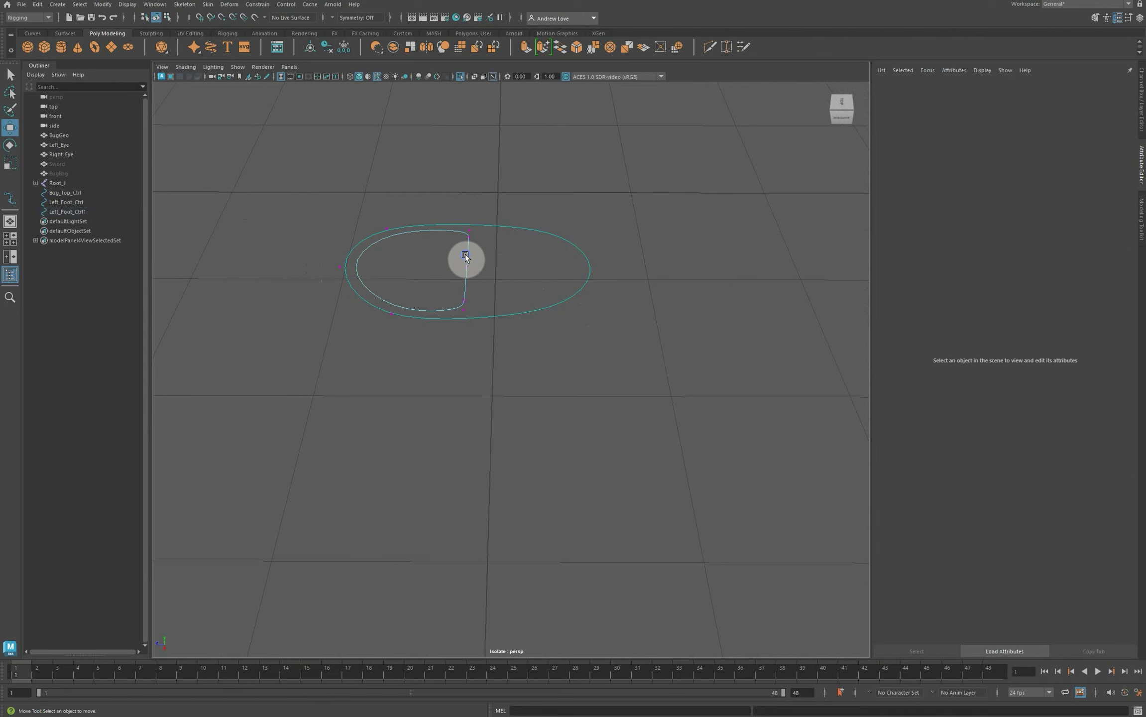
Rename the duplicate curve Left_Foot_Ctrl1 to Left_Toe_Ctrl.
{"action": "right_click_drag", "start_coordinate": [465, 255], "coordinate": [500, 244]}
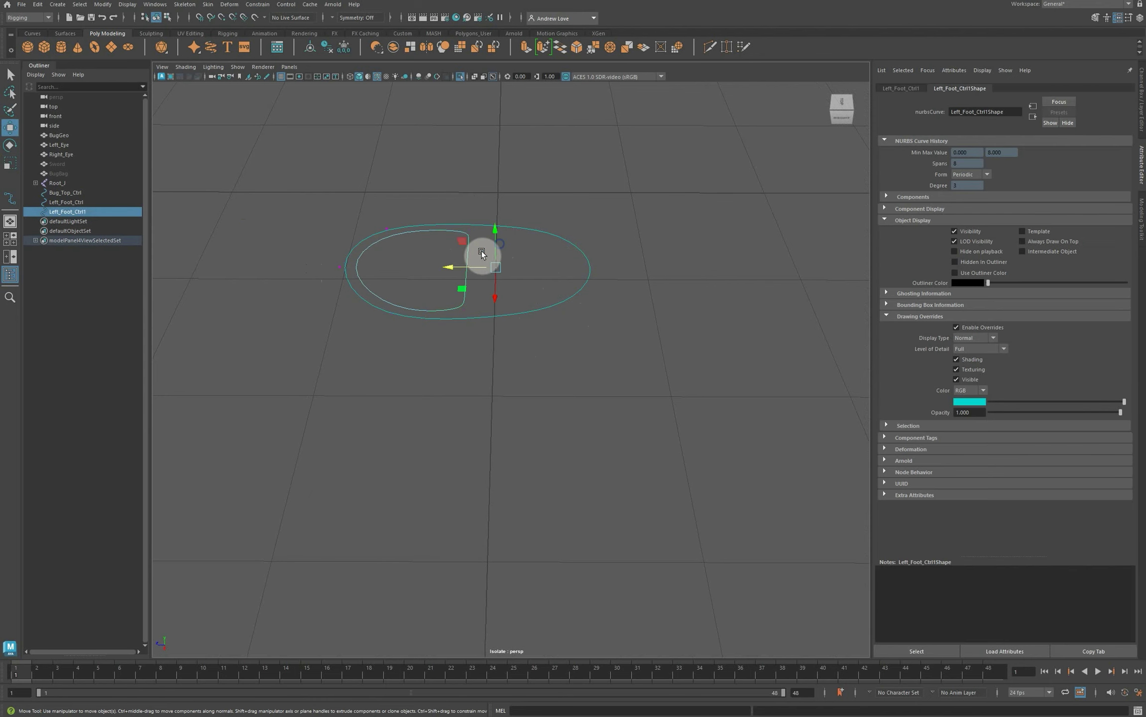
{"action": "double_click", "coordinate": [71, 211]}
{"action": "left_click_drag", "start_coordinate": [72, 211], "coordinate": [75, 239]}
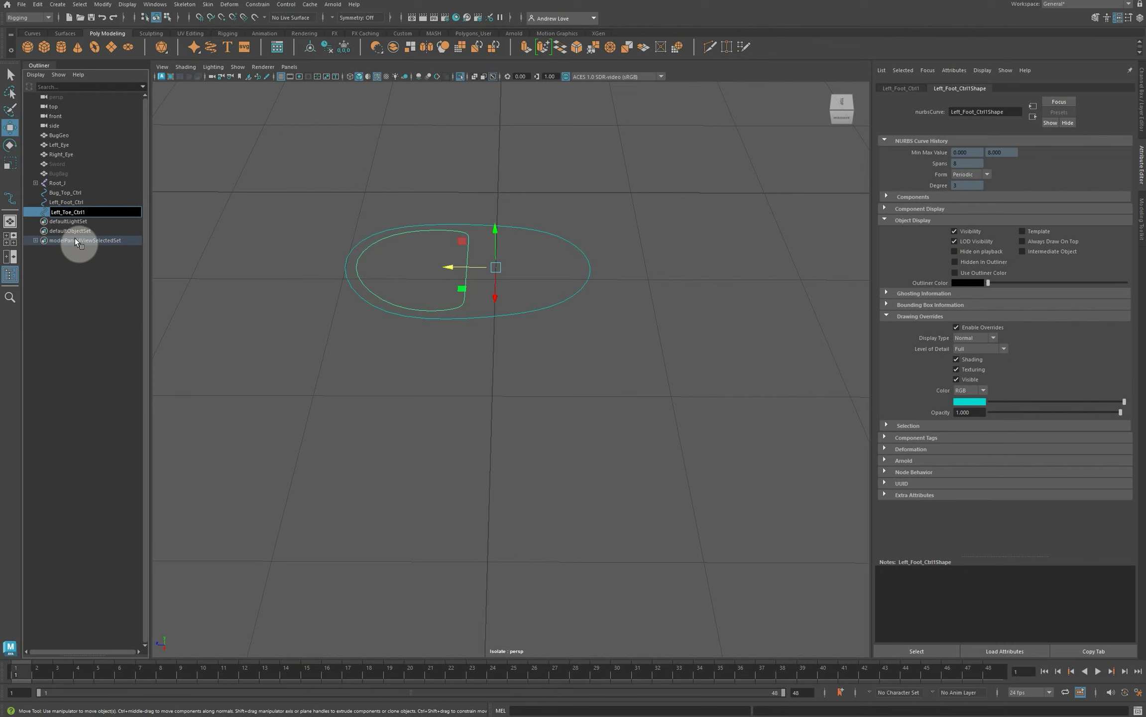
{"action": "type", "text": "Toe"}
{"action": "key", "text": "BackSpace"}
{"action": "key", "text": "Return"}
{"action": "left_click", "coordinate": [495, 337]}
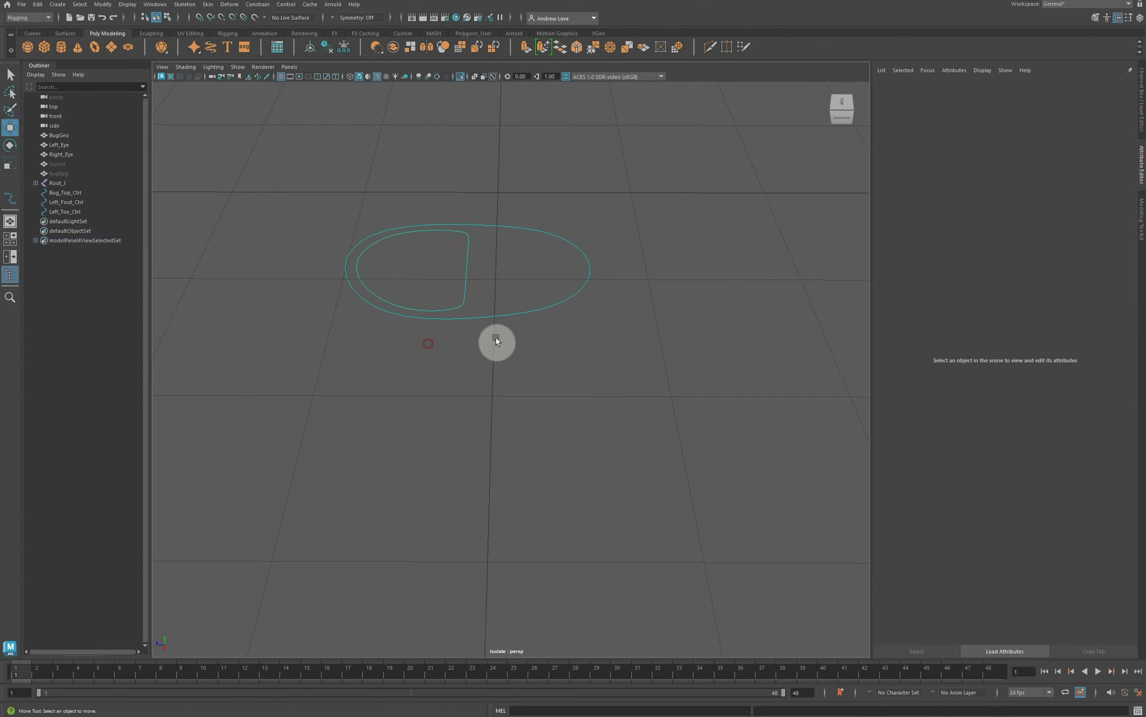
{"action": "left_click", "coordinate": [518, 313]}
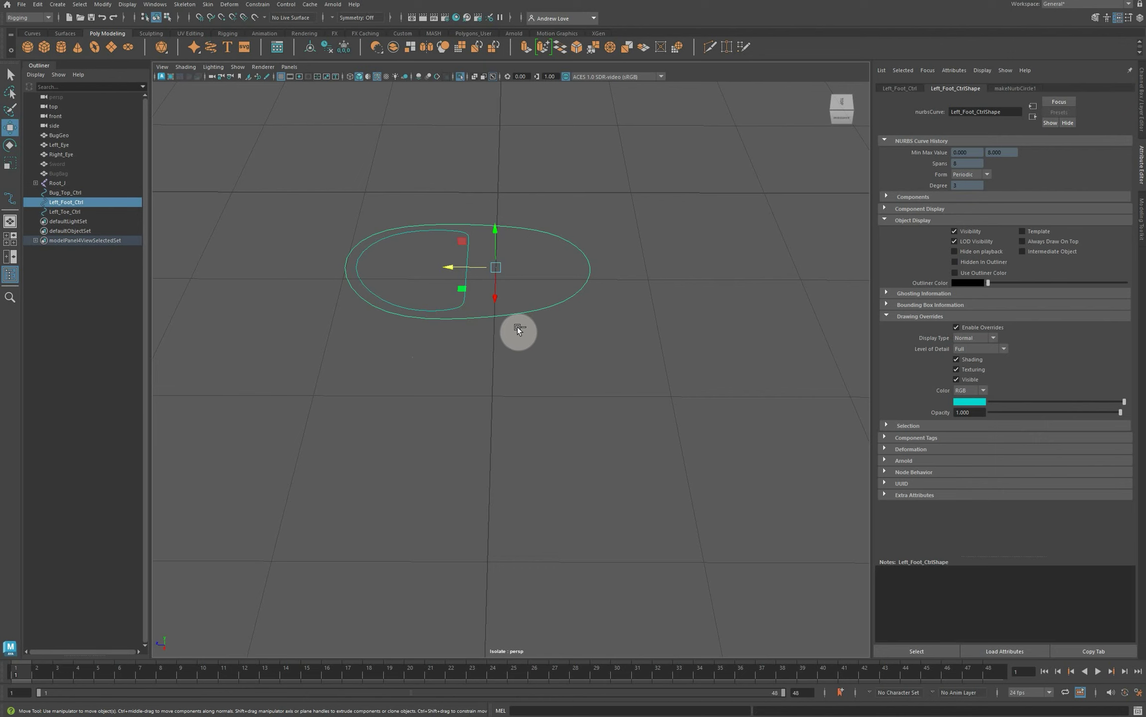
Duplicate the foot control again, shrink it, and flatten one side into a D shape mirroring the toe loop.
{"action": "key", "text": "ctrl+d"}
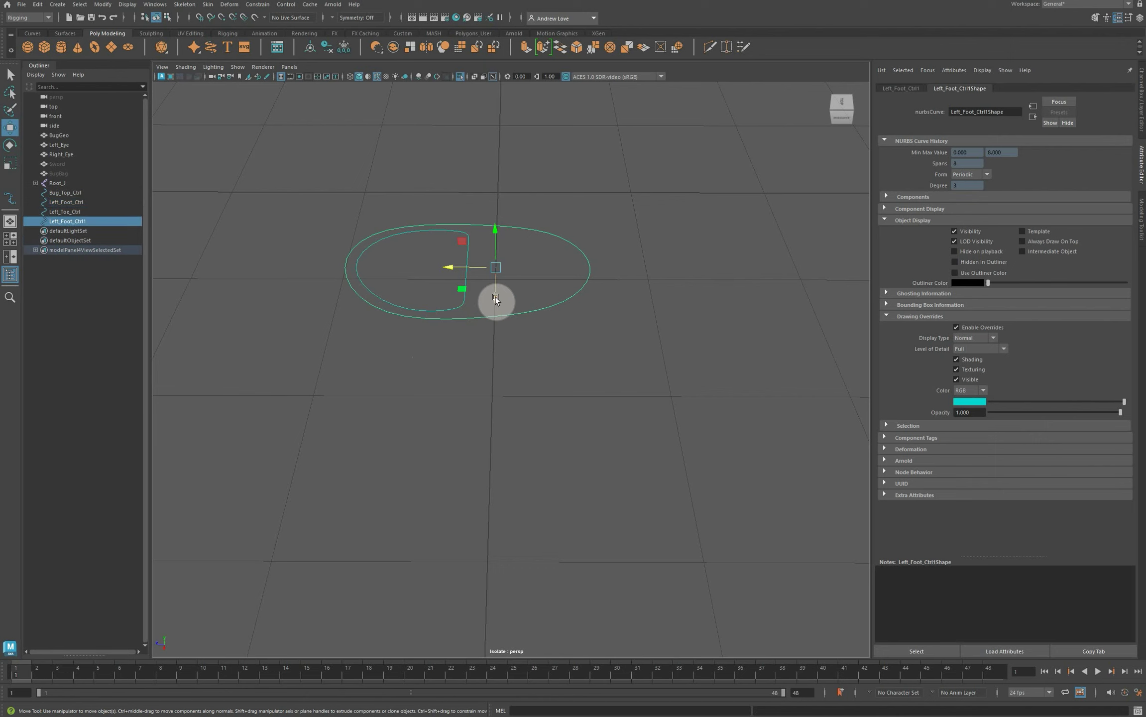
{"action": "key", "text": "r"}
{"action": "left_click_drag", "start_coordinate": [499, 268], "coordinate": [478, 259]}
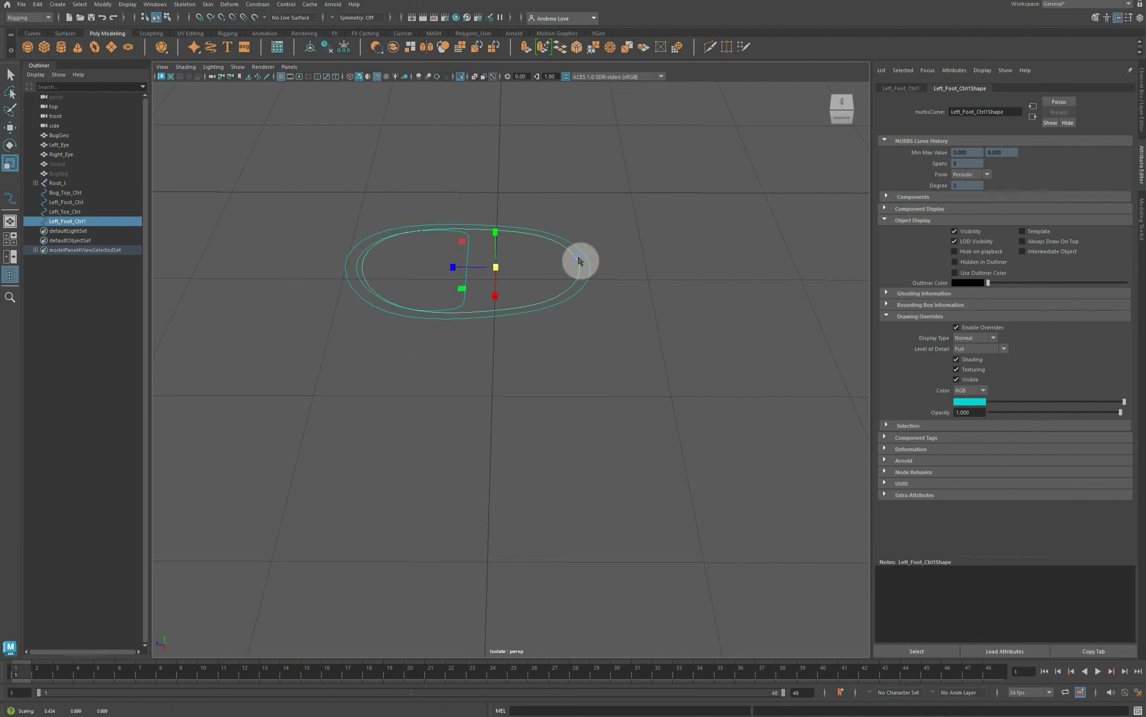
{"action": "right_click_drag", "start_coordinate": [579, 256], "coordinate": [530, 259]}
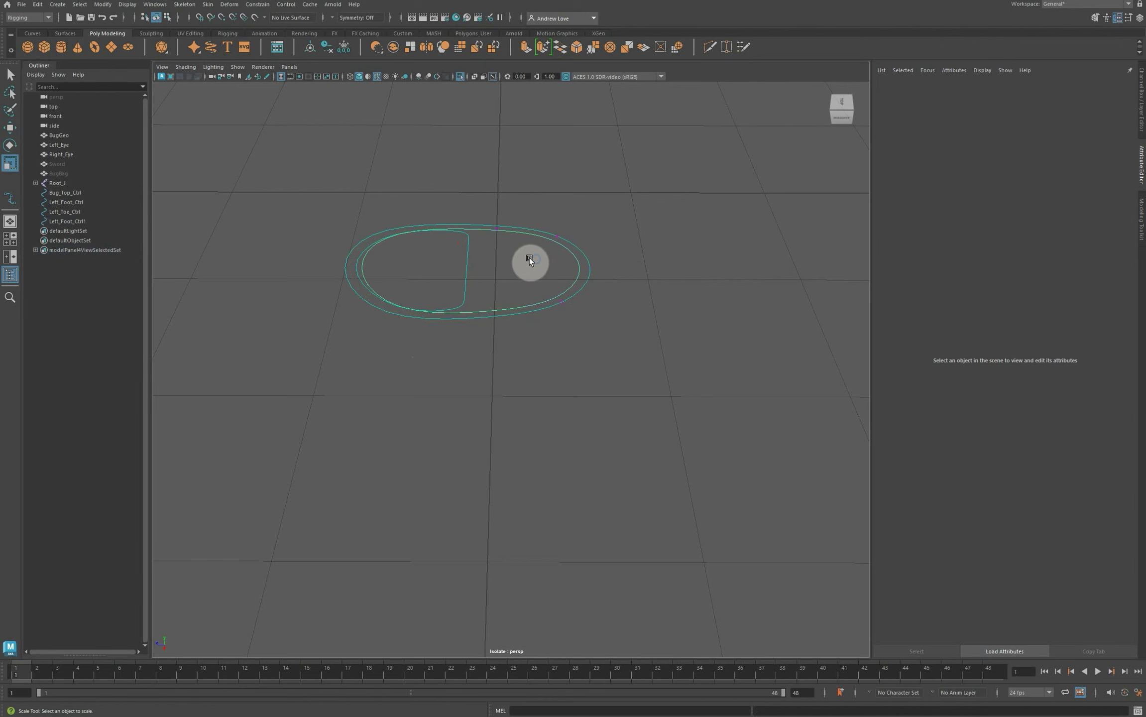
{"action": "left_click_drag", "start_coordinate": [330, 212], "coordinate": [437, 341]}
{"action": "left_click_drag", "start_coordinate": [344, 286], "coordinate": [427, 277]}
{"action": "key", "text": "w"}
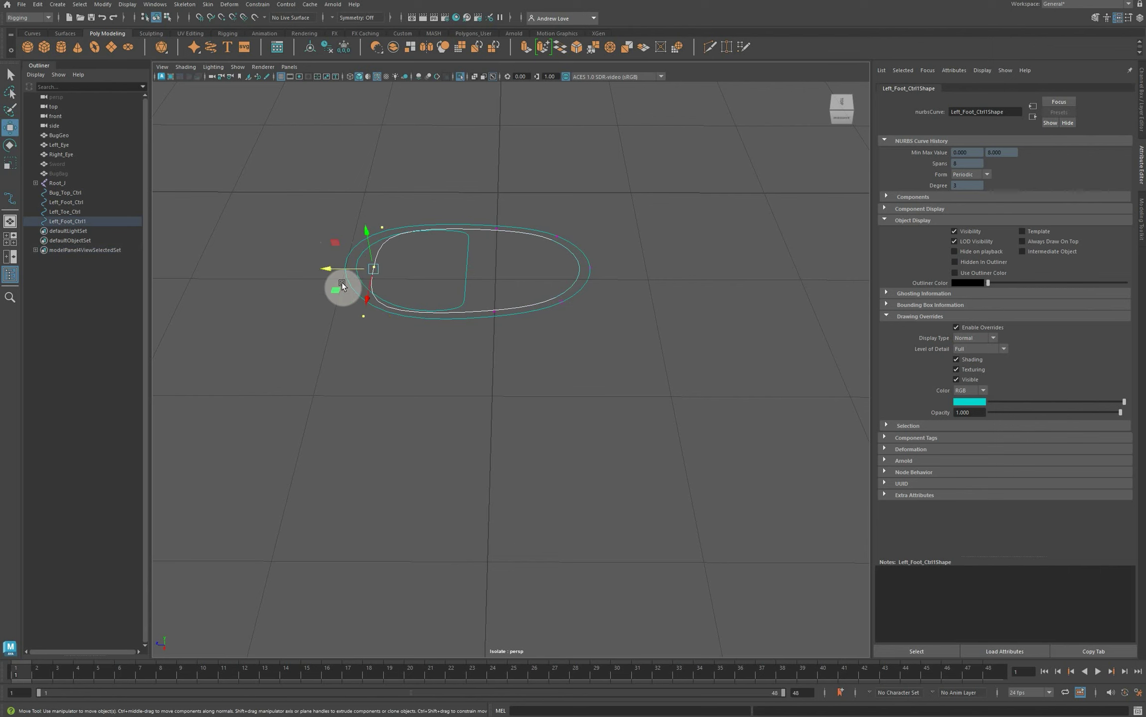
{"action": "left_click_drag", "start_coordinate": [328, 268], "coordinate": [486, 288]}
{"action": "key", "text": "r"}
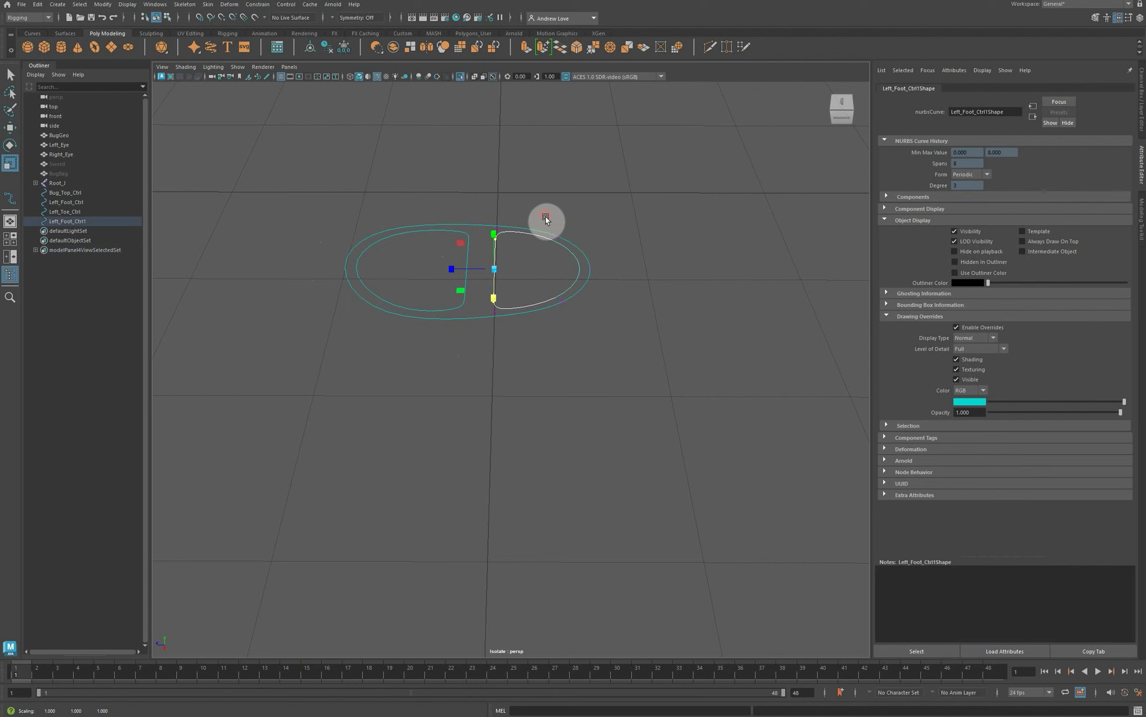
{"action": "left_click", "coordinate": [564, 296]}
{"action": "left_click_drag", "start_coordinate": [564, 296], "coordinate": [559, 293]}
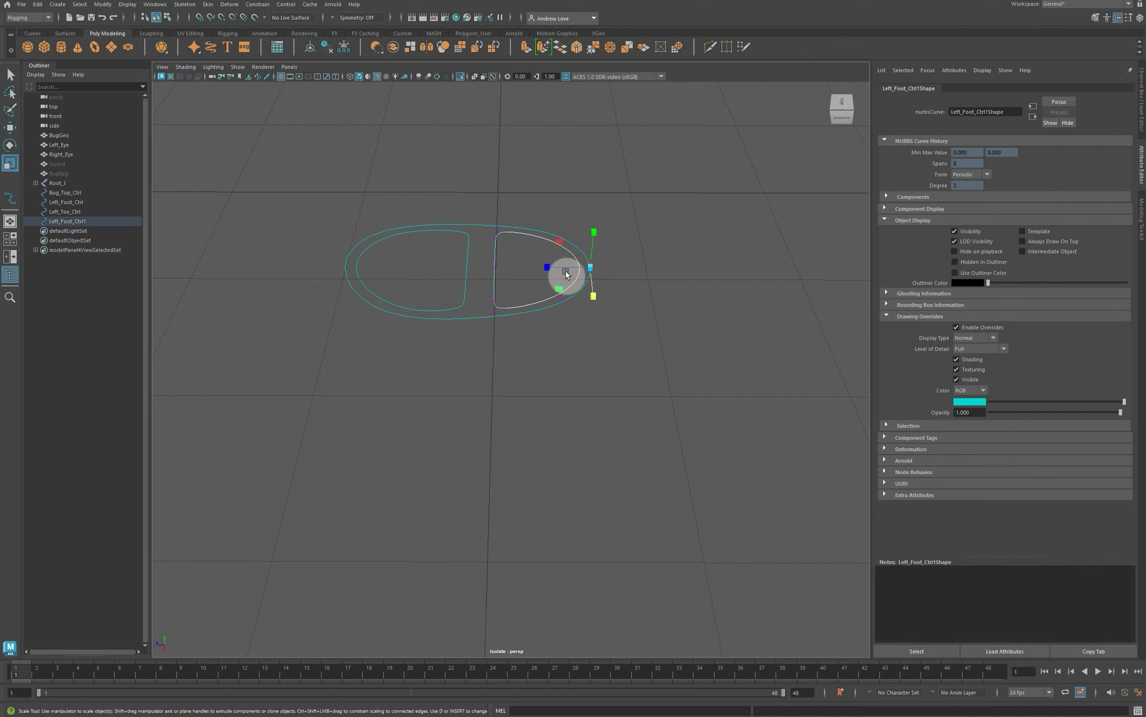
{"action": "key", "text": "w"}
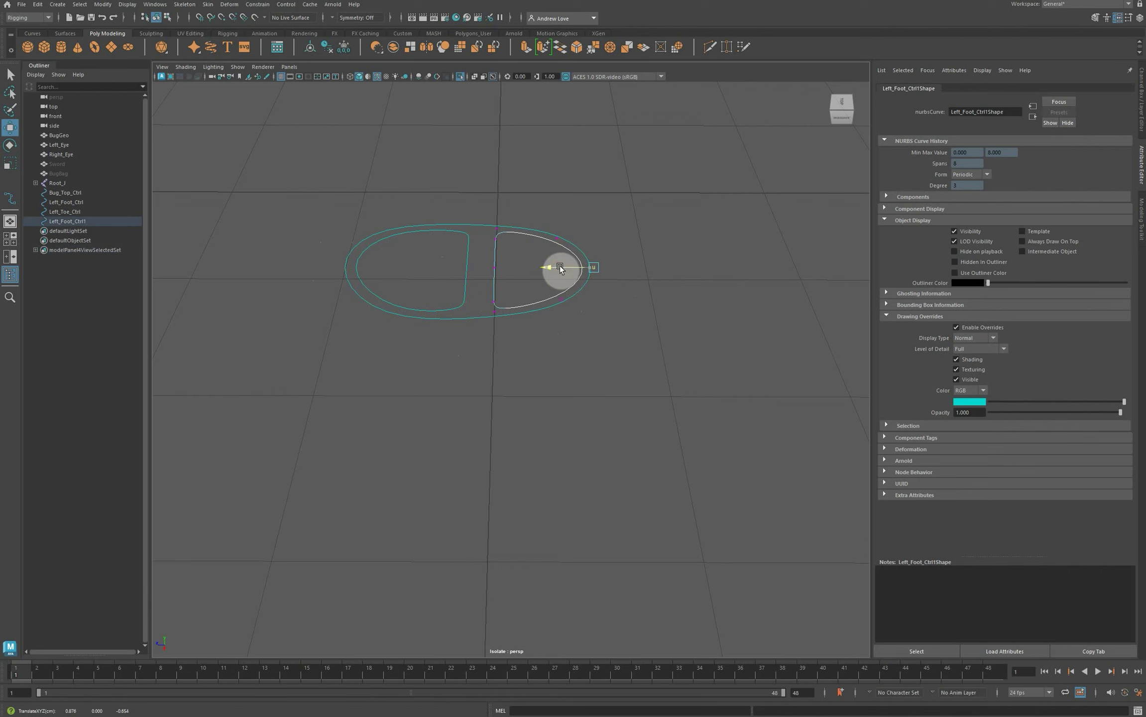
{"action": "left_click", "coordinate": [432, 382]}
{"action": "right_click_drag", "start_coordinate": [493, 269], "coordinate": [523, 255]}
Rename the new Left_Foot_Ctrl1 curve to Left_Heel_Ctrl.
{"action": "left_click", "coordinate": [566, 345]}
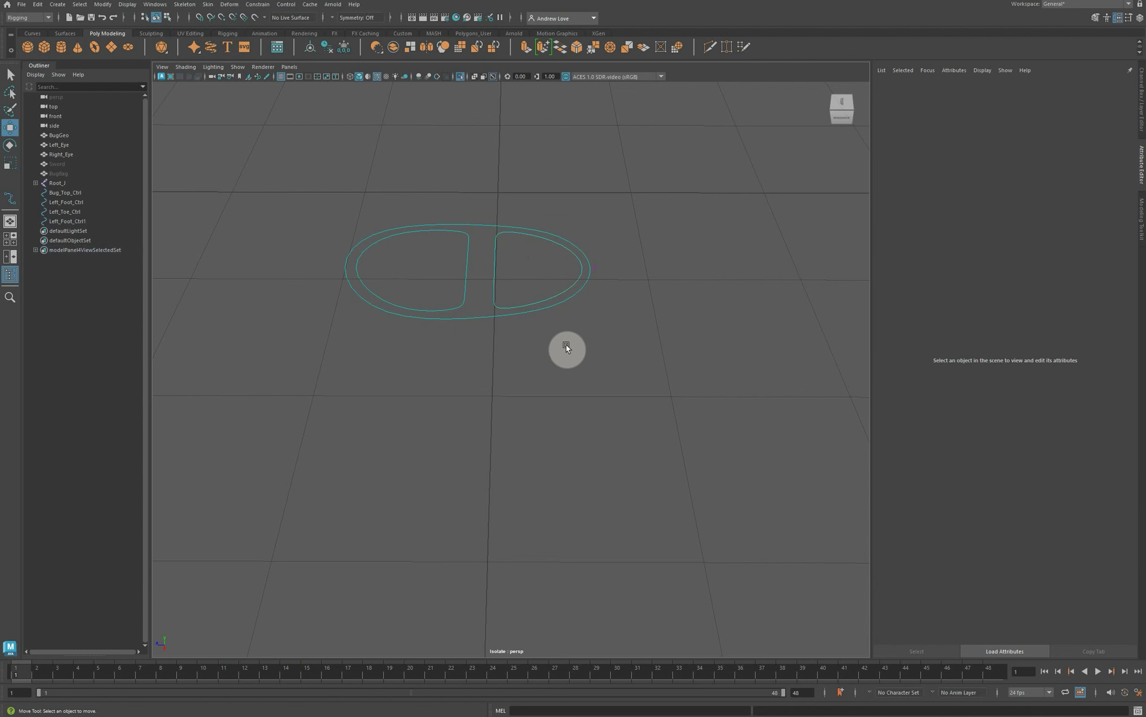
{"action": "left_click", "coordinate": [484, 269]}
{"action": "double_click", "coordinate": [65, 221]}
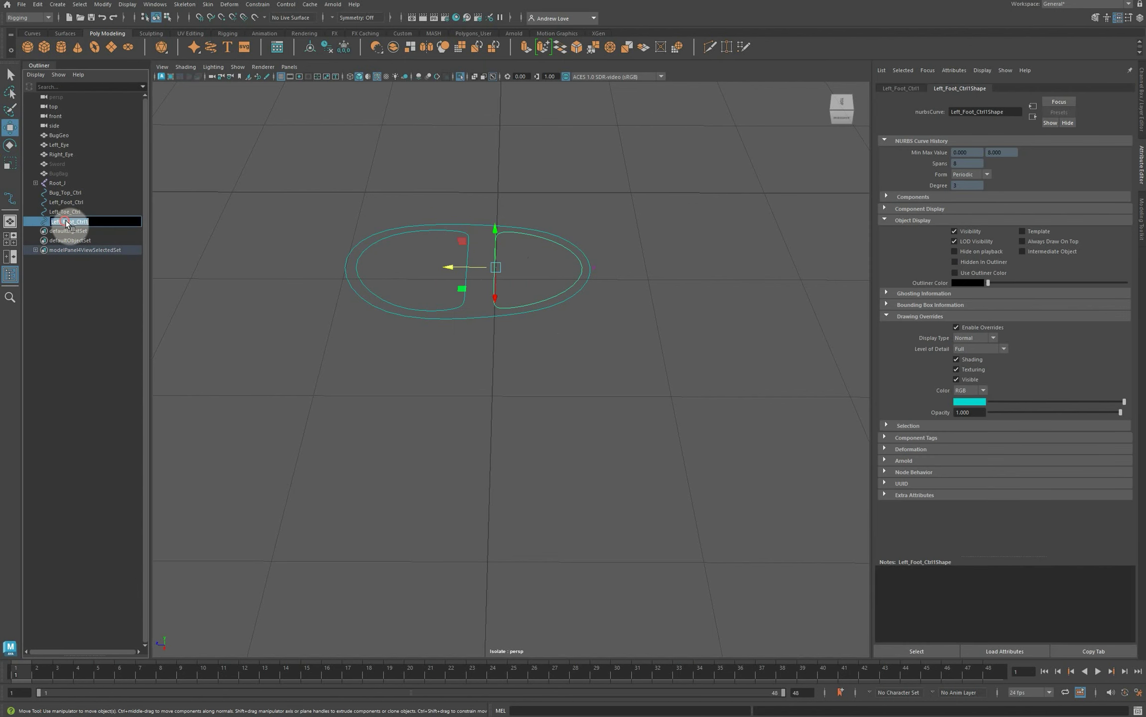
{"action": "left_click_drag", "start_coordinate": [64, 221], "coordinate": [74, 221]}
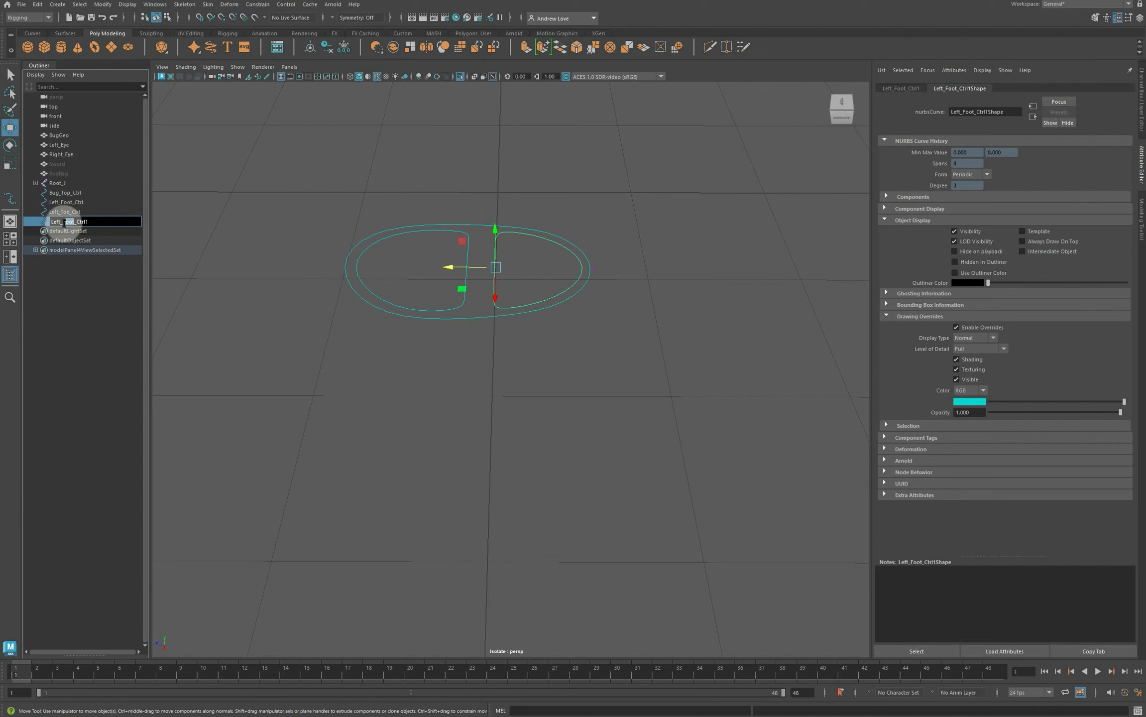
{"action": "left_click_drag", "start_coordinate": [63, 223], "coordinate": [94, 263]}
{"action": "type", "text": "Heel"}
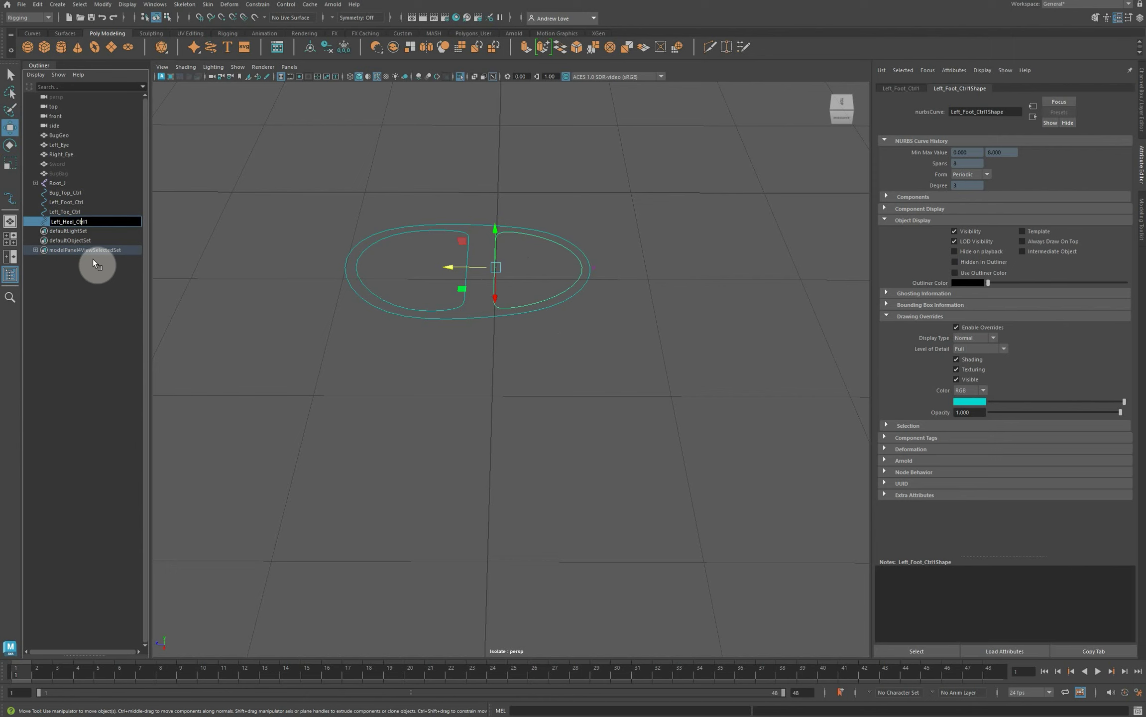
{"action": "key", "text": "BackSpace"}
{"action": "key", "text": "Return"}
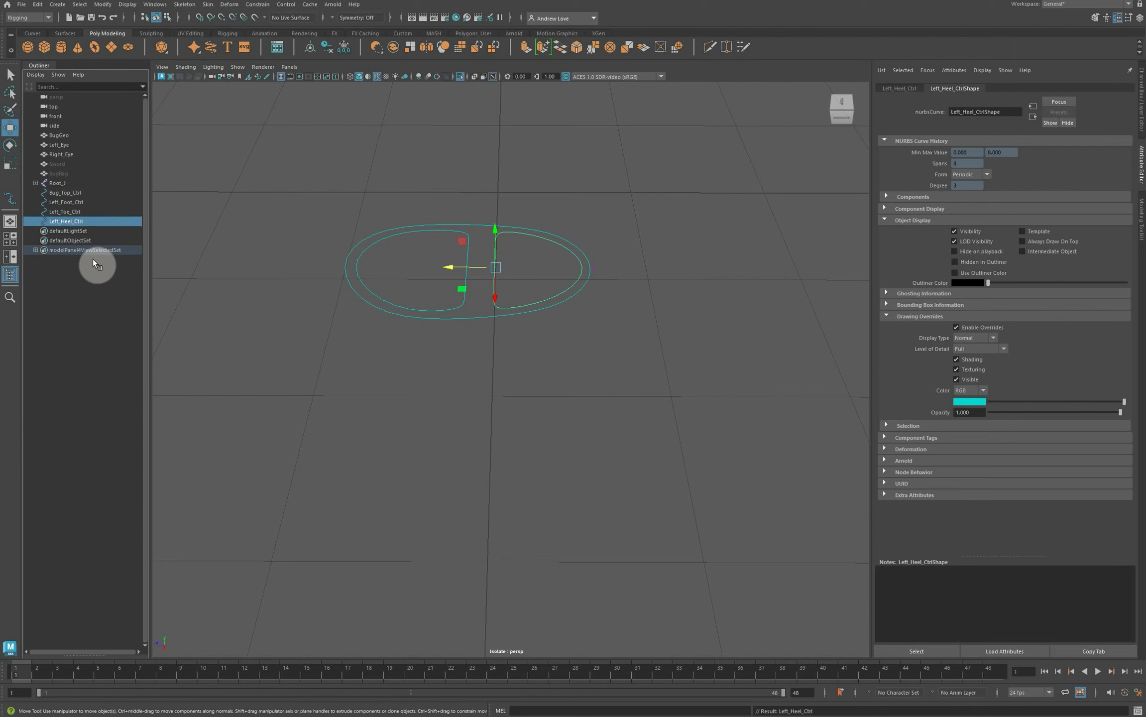
{"action": "left_click", "coordinate": [315, 321]}
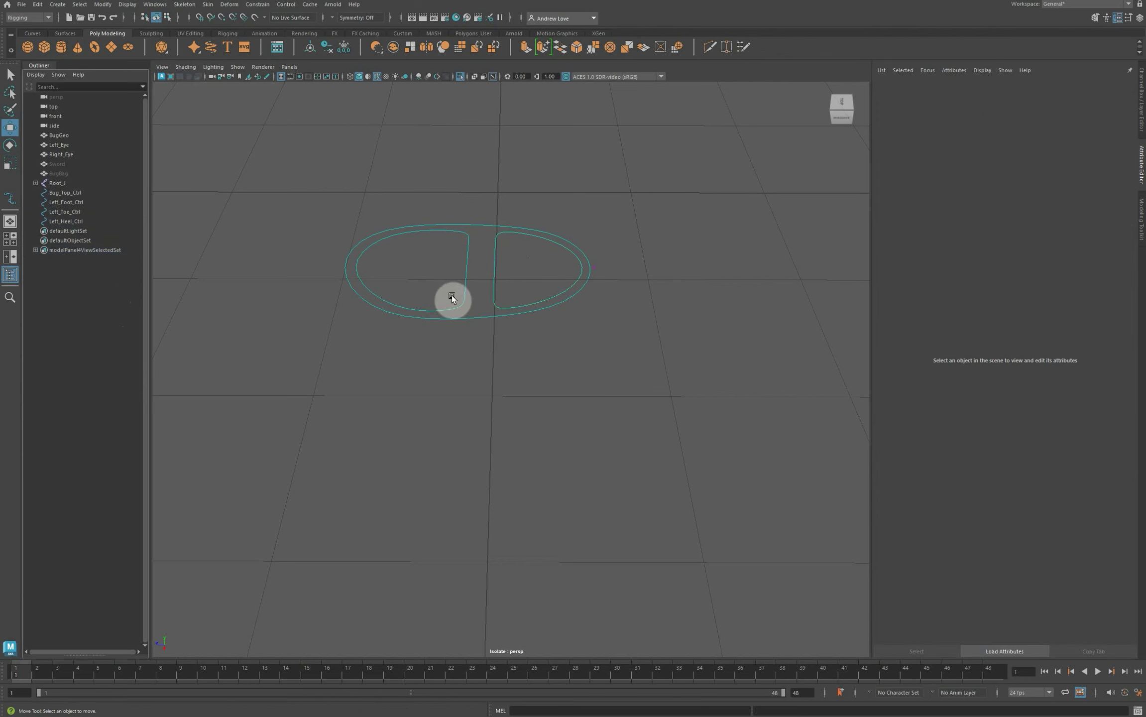
Group Left_Foot_Ctrl, Left_Toe_Ctrl and Left_Heel_Ctrl into group1, then duplicate it as group2.
{"action": "mouse_move", "coordinate": [452, 297]}
{"action": "left_mouse_down", "text": "alt"}
{"action": "mouse_move", "coordinate": [435, 341]}
{"action": "mouse_move", "coordinate": [399, 325]}
{"action": "mouse_move", "coordinate": [464, 409]}
{"action": "mouse_move", "coordinate": [390, 326]}
{"action": "mouse_move", "coordinate": [553, 373]}
{"action": "left_mouse_up", "text": "alt"}
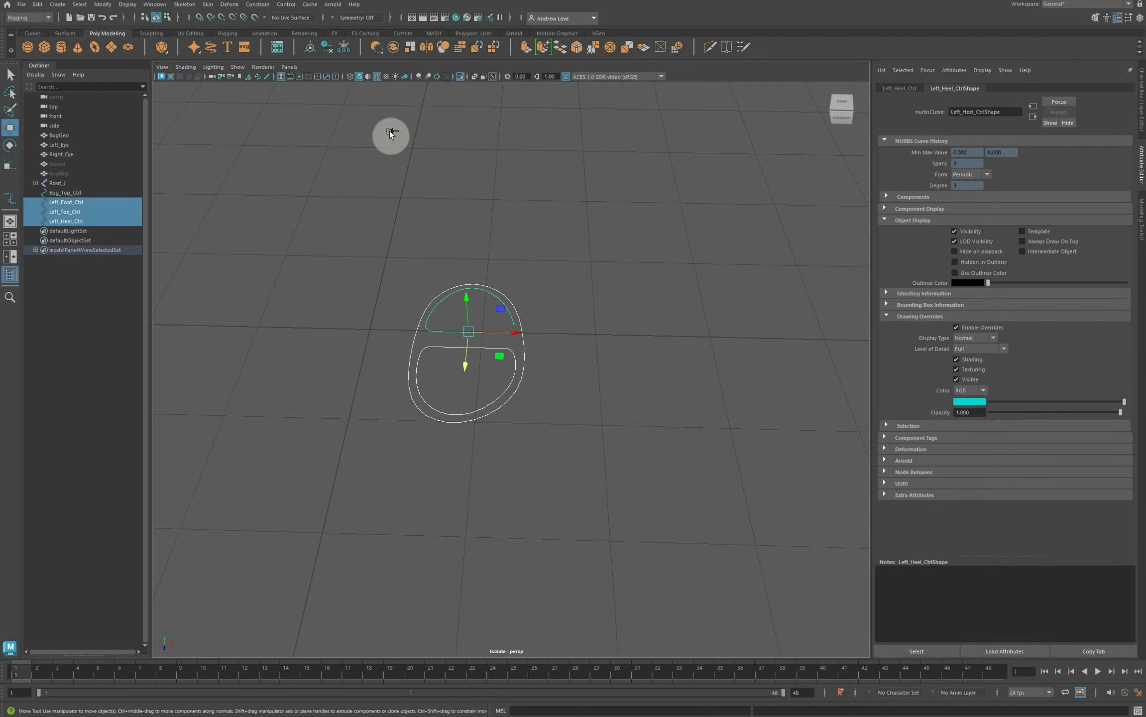
{"action": "key", "text": "ctrl+g"}
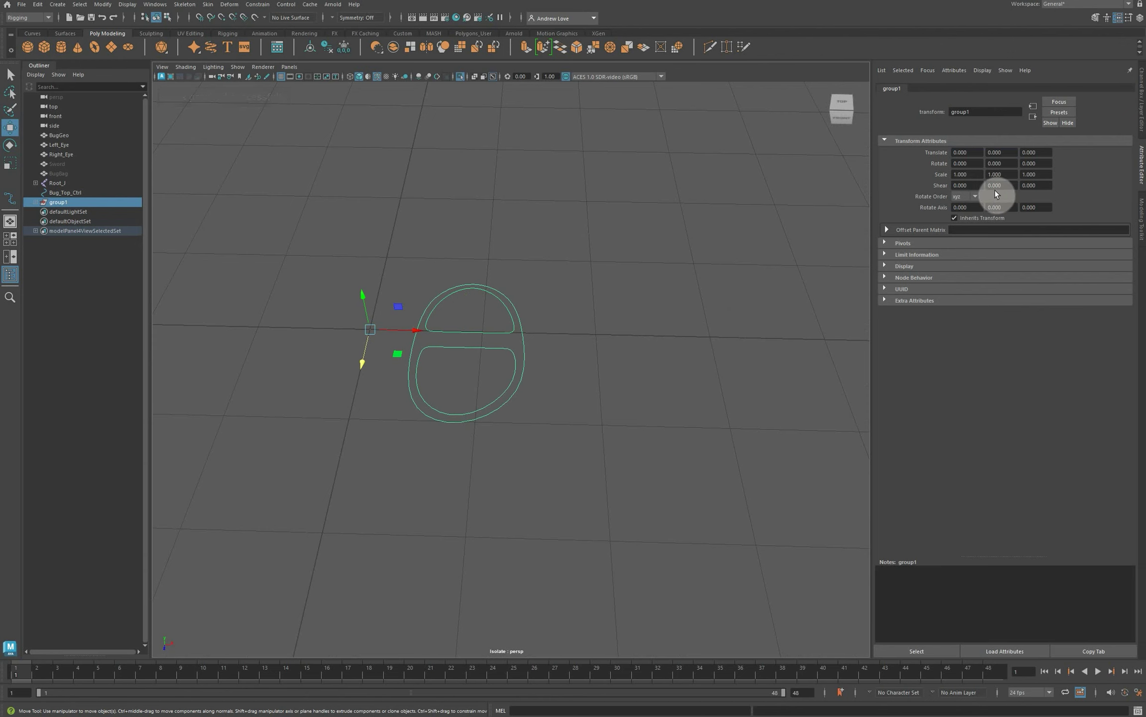
{"action": "key", "text": "ctrl+g"}
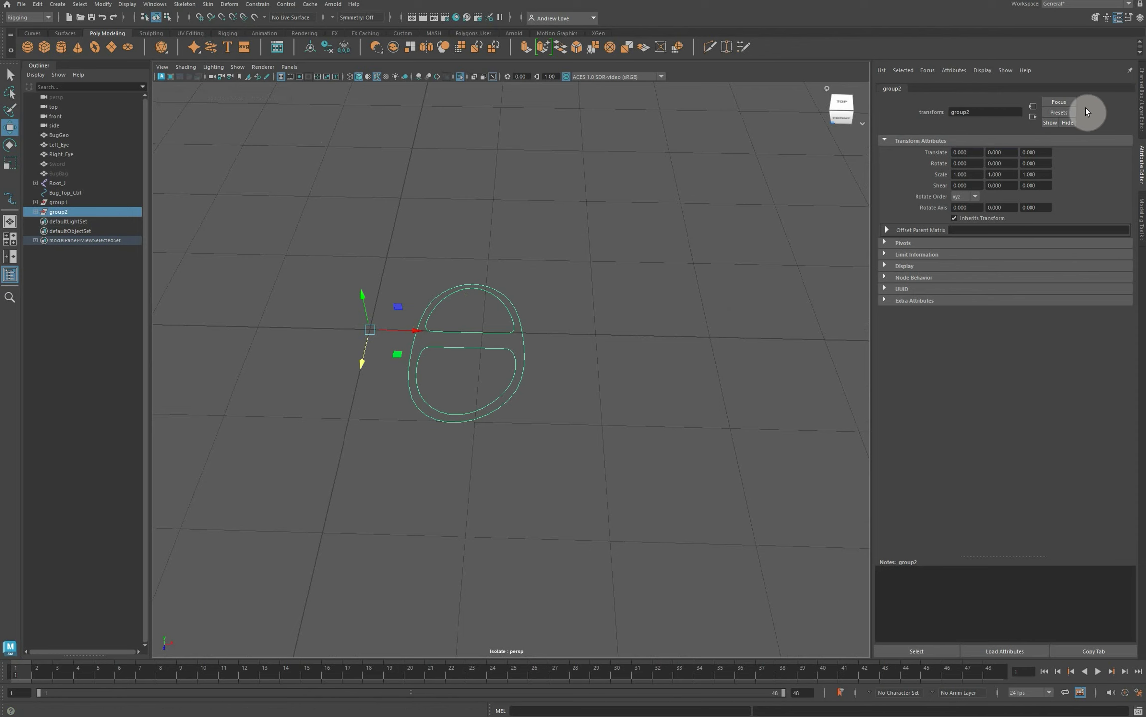
{"action": "left_click", "coordinate": [1141, 115]}
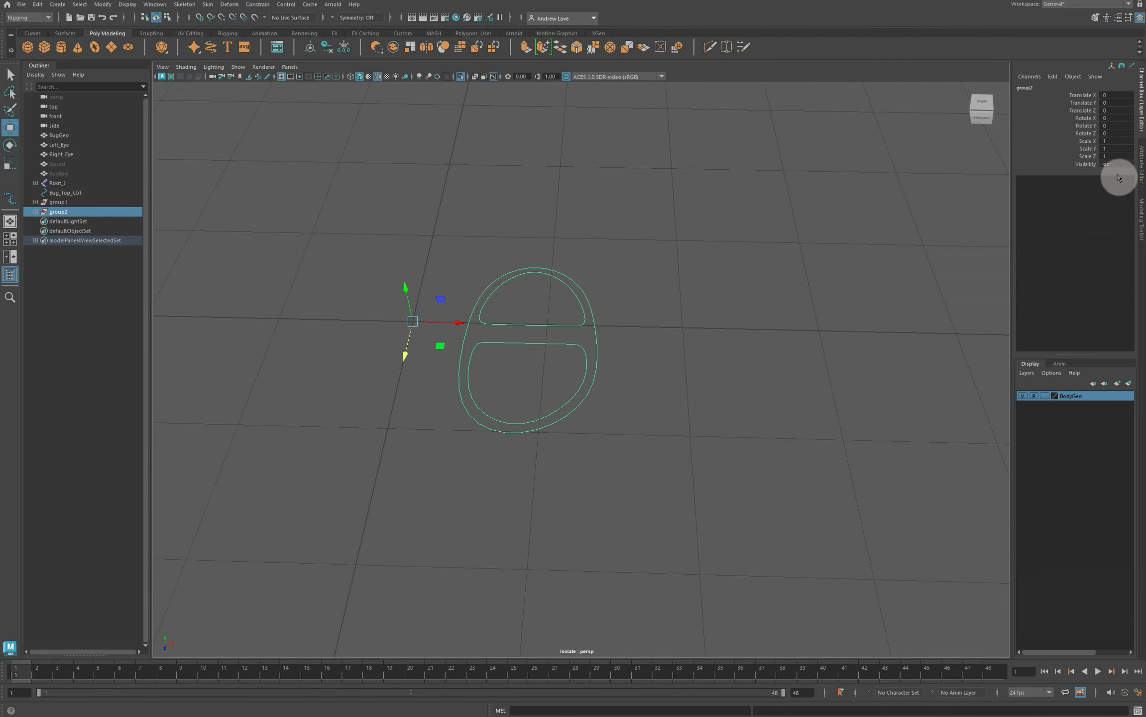
Set group2's Scale X to -1 to mirror the copied foot controls to the other foot.
{"action": "left_click", "coordinate": [1102, 141]}
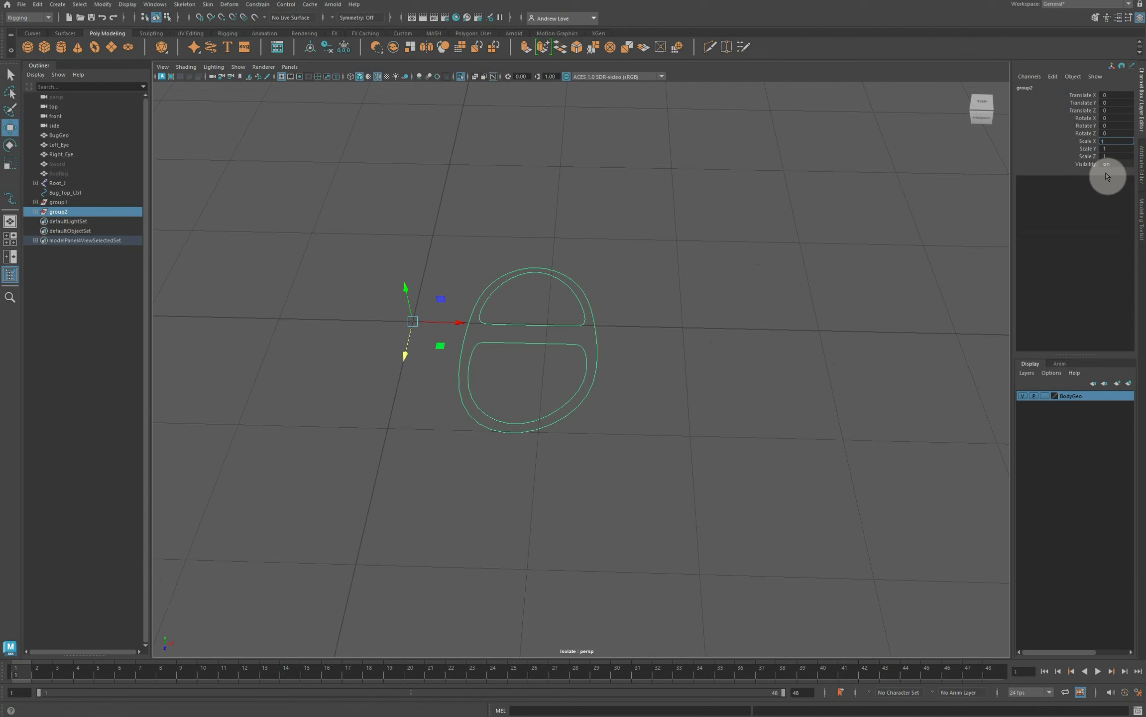
{"action": "type", "text": "-"}
{"action": "key", "text": "Return"}
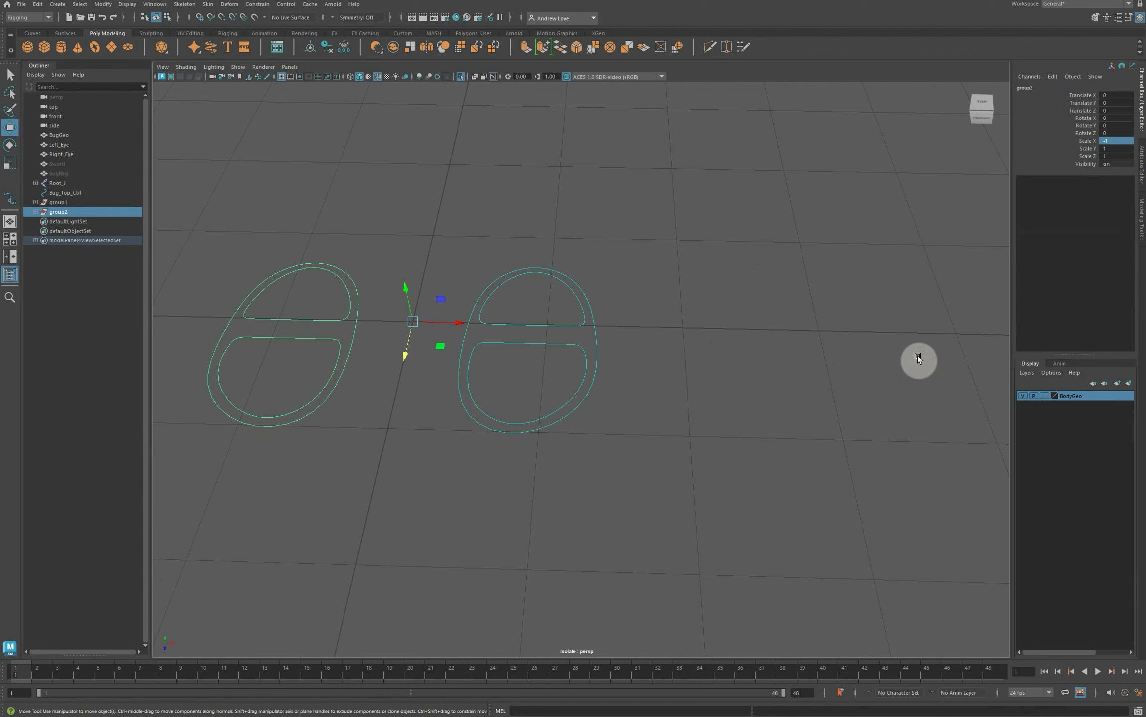
{"action": "left_click", "coordinate": [325, 565]}
{"action": "left_click", "coordinate": [443, 304]}
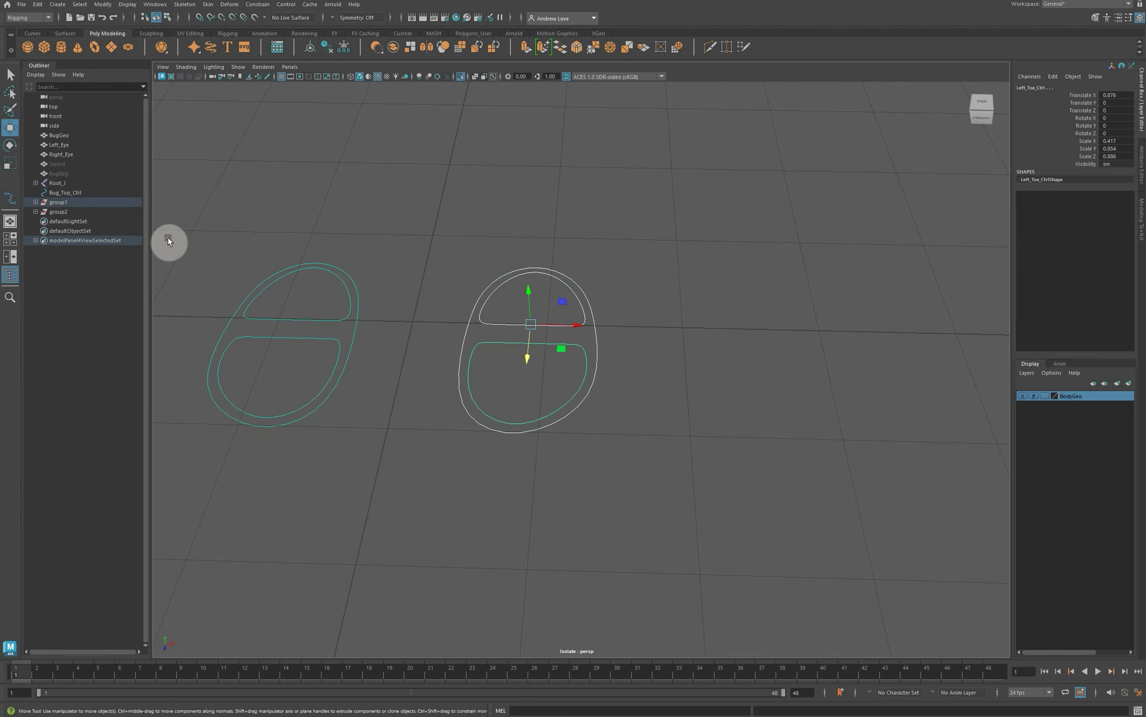
{"action": "left_click", "coordinate": [63, 202]}
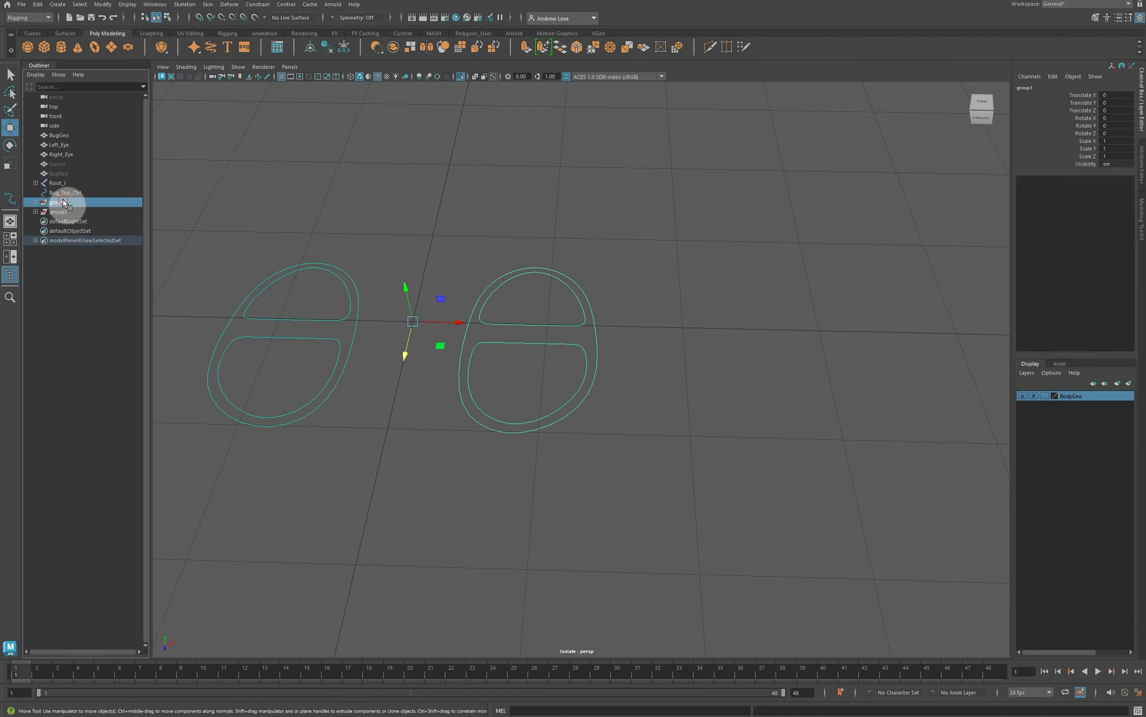
Ungroup group1 and then group2 using Edit > Ungroup.
{"action": "left_click", "coordinate": [38, 4]}
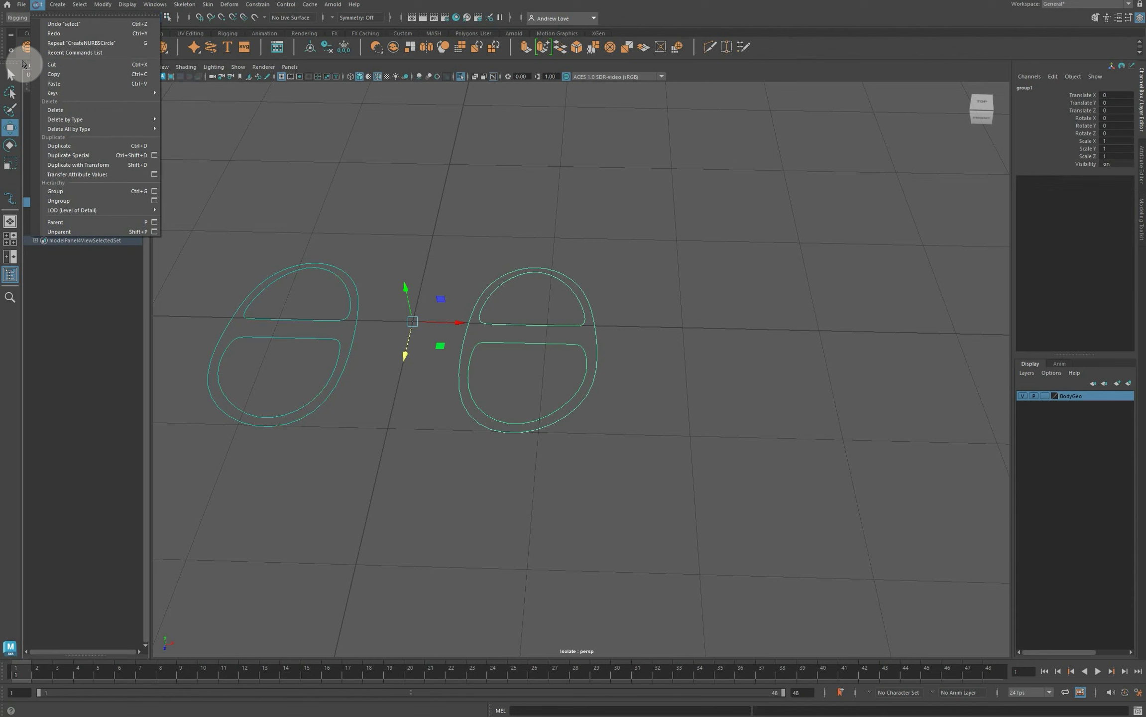
{"action": "left_click", "coordinate": [87, 202]}
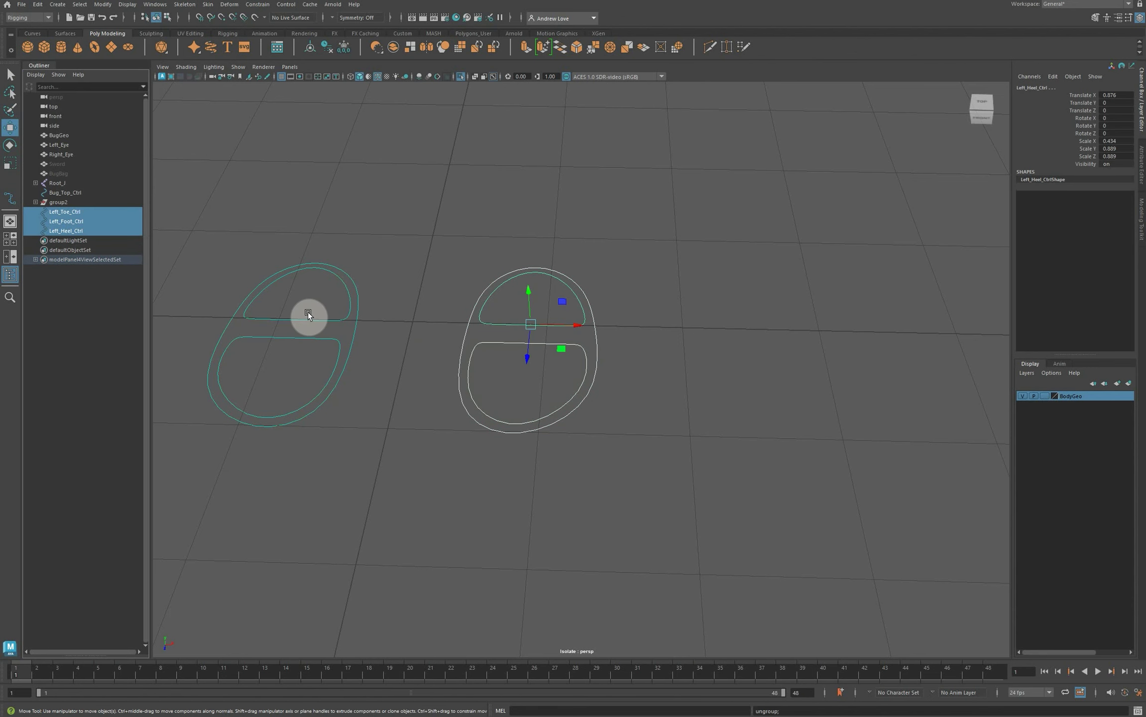
{"action": "left_click", "coordinate": [358, 350]}
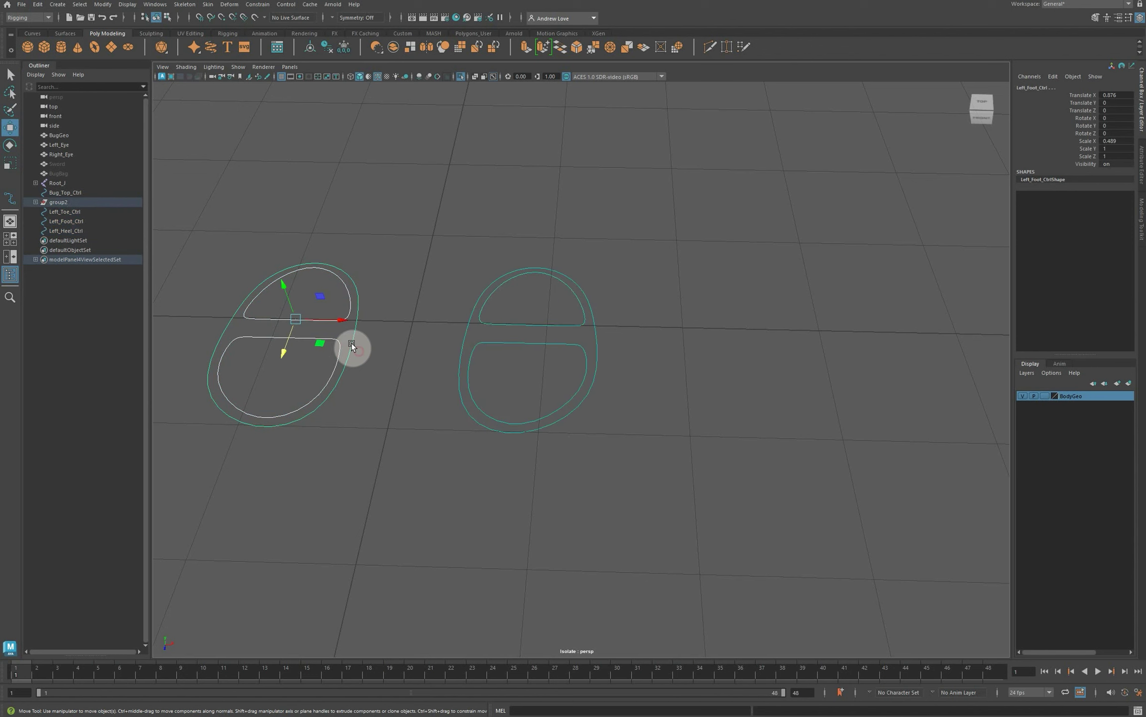
{"action": "left_click", "coordinate": [78, 203]}
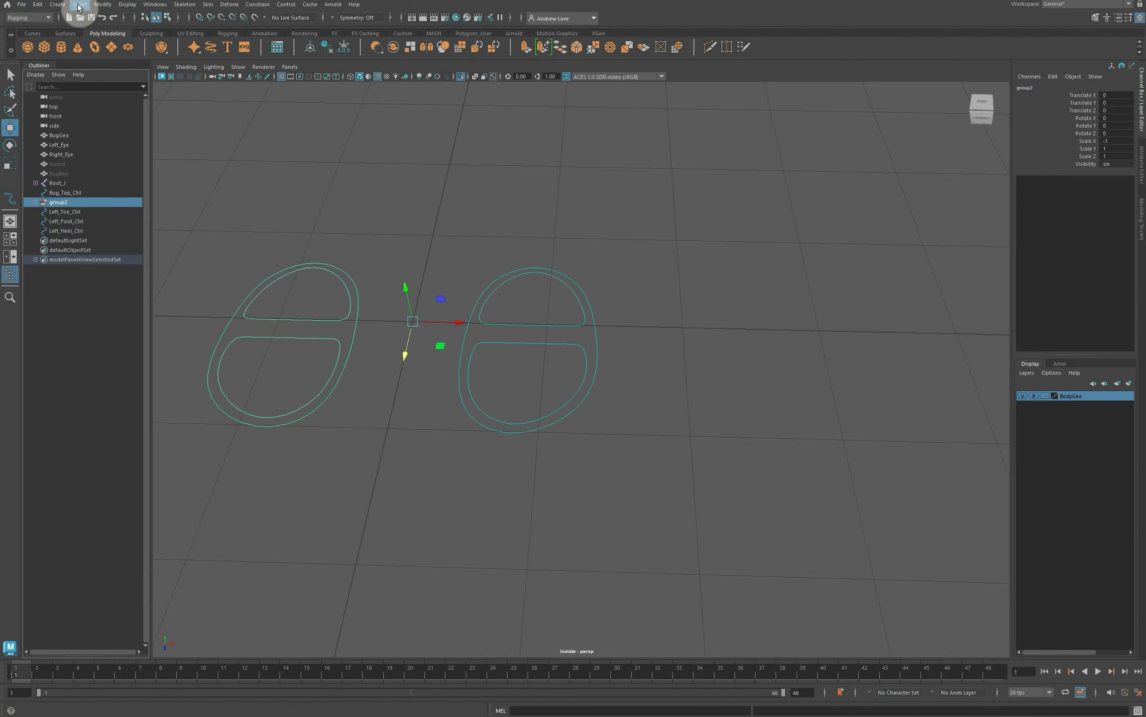
{"action": "left_click", "coordinate": [38, 4]}
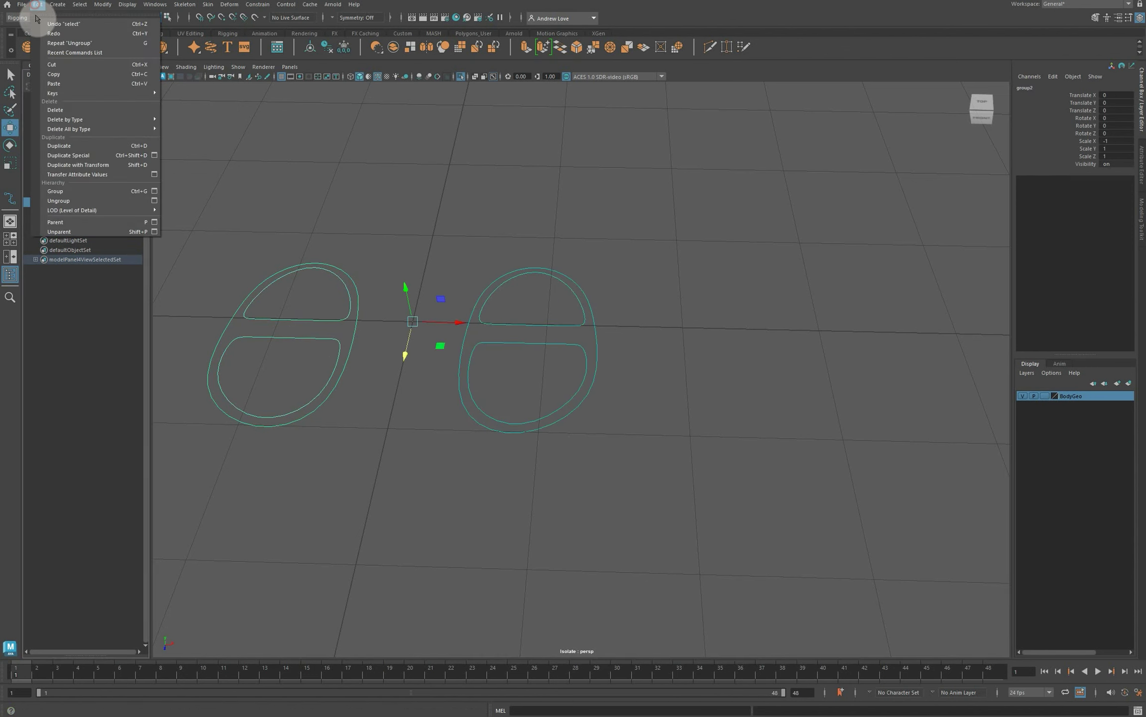
{"action": "left_click", "coordinate": [103, 202]}
{"action": "left_click", "coordinate": [192, 211]}
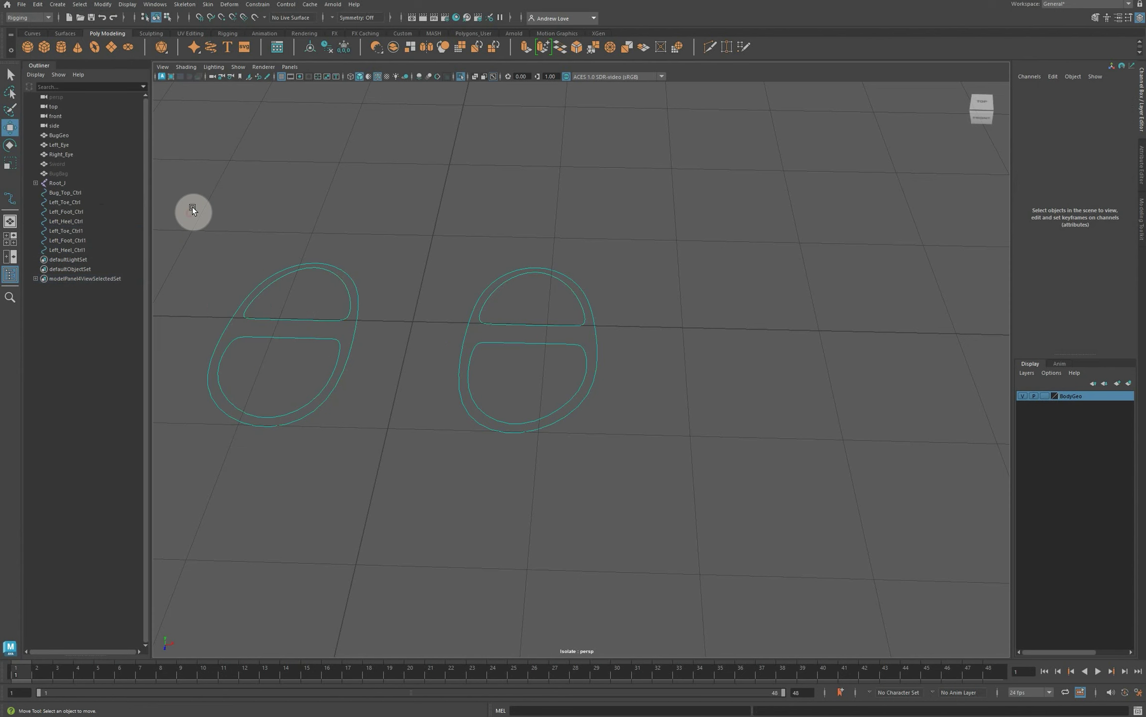
Set the mirrored Left_Foot_Ctrl1's drawing override colour to red.
{"action": "left_click", "coordinate": [351, 349]}
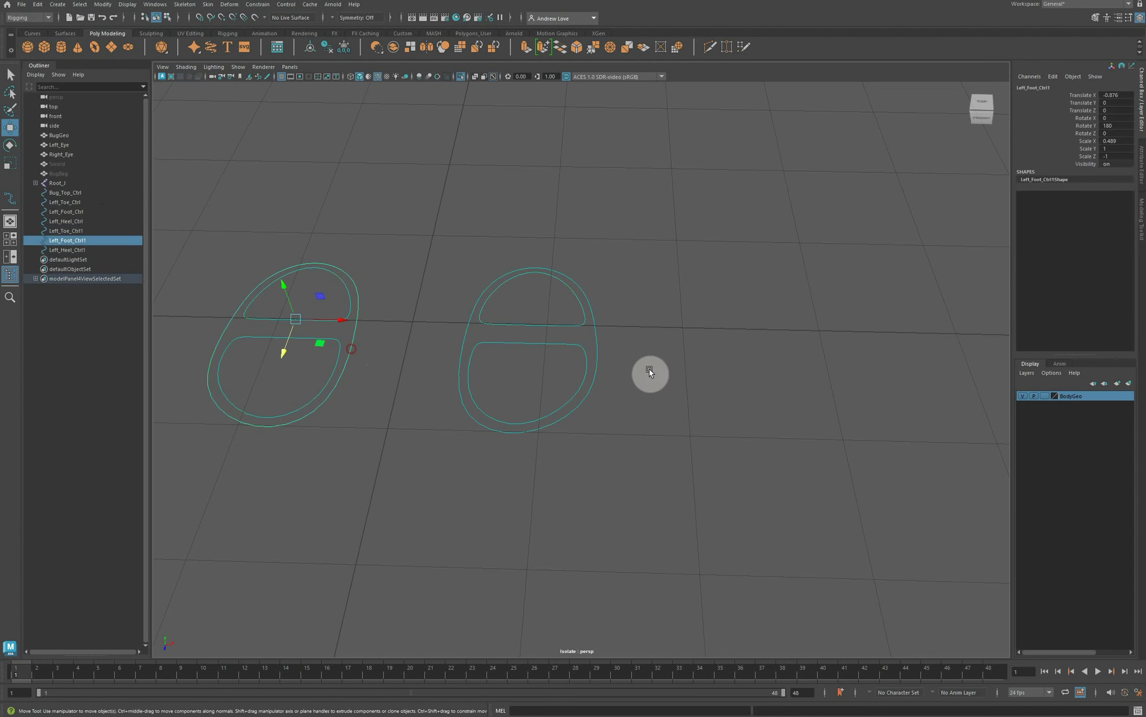
{"action": "left_click", "coordinate": [1139, 171]}
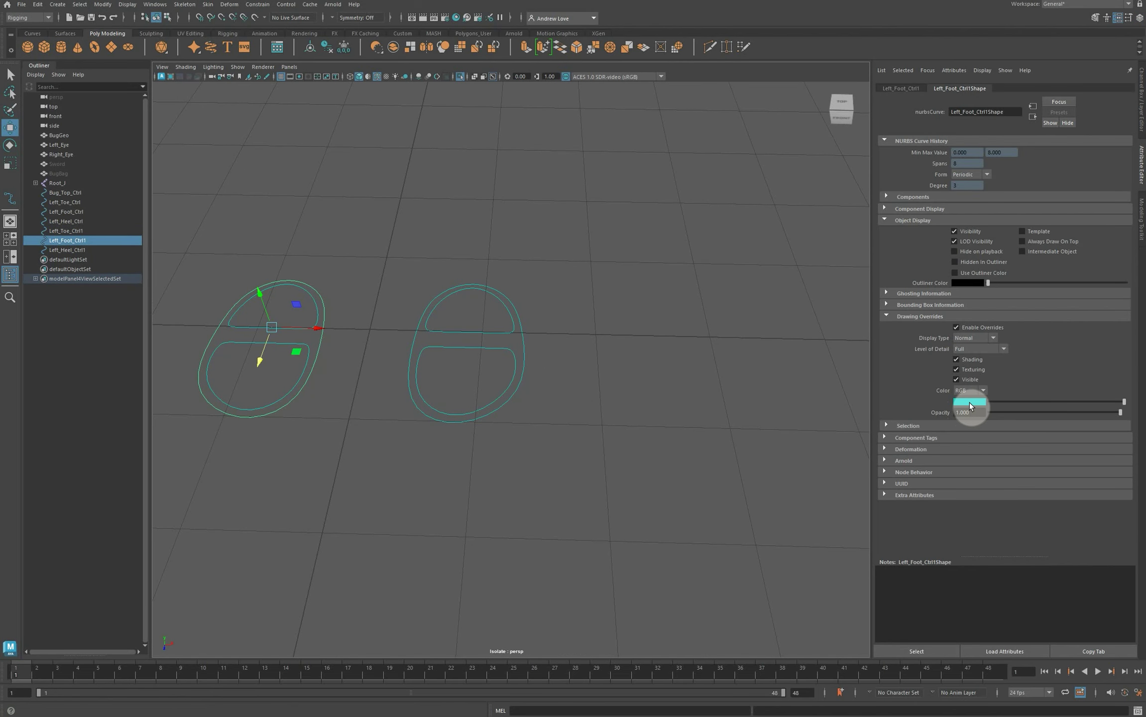
{"action": "left_click", "coordinate": [970, 402]}
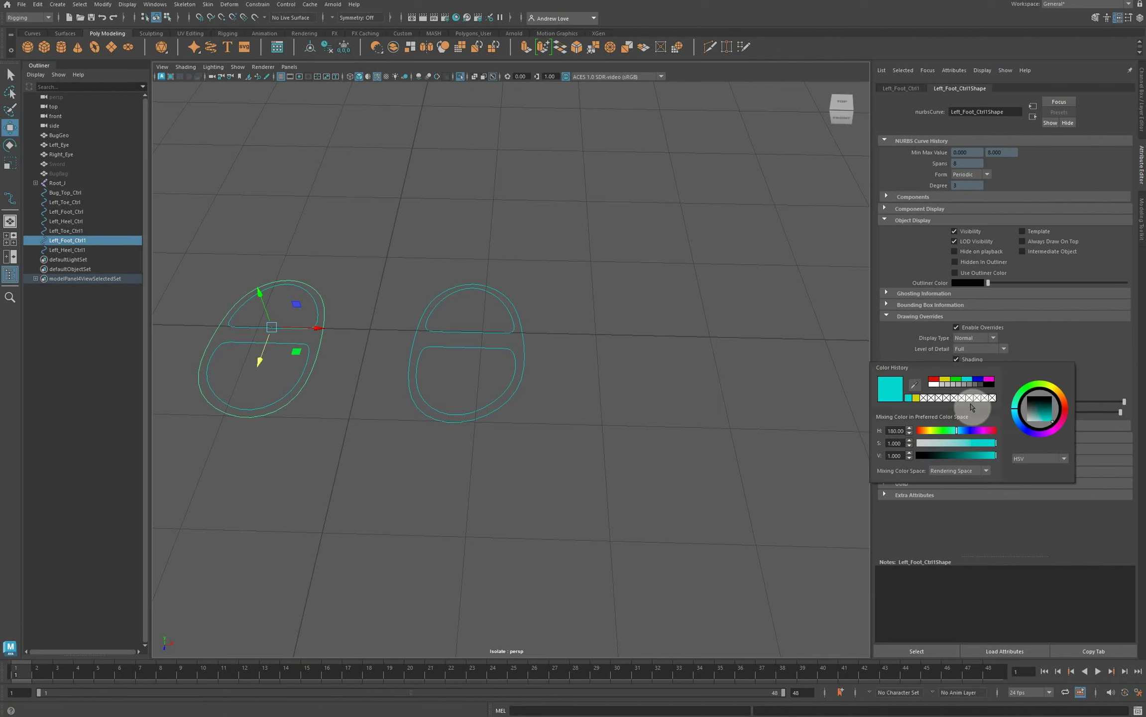
{"action": "left_click", "coordinate": [942, 380]}
{"action": "left_click", "coordinate": [334, 350]}
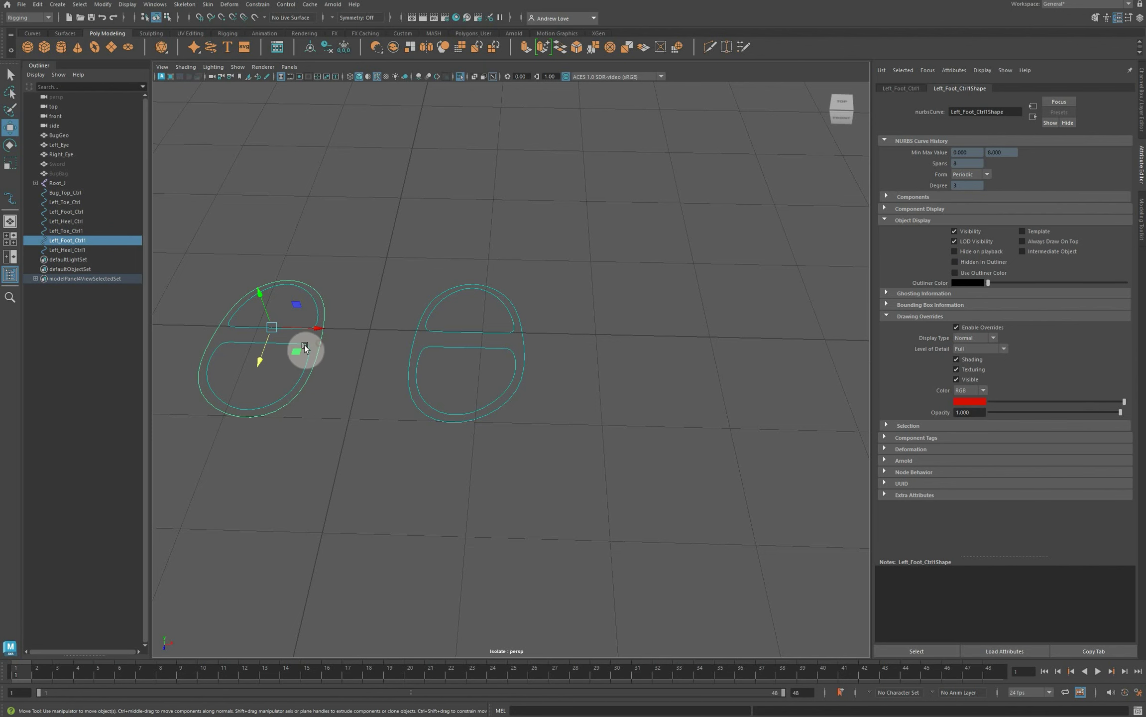
{"action": "left_click", "coordinate": [318, 344]}
{"action": "left_click", "coordinate": [331, 350]}
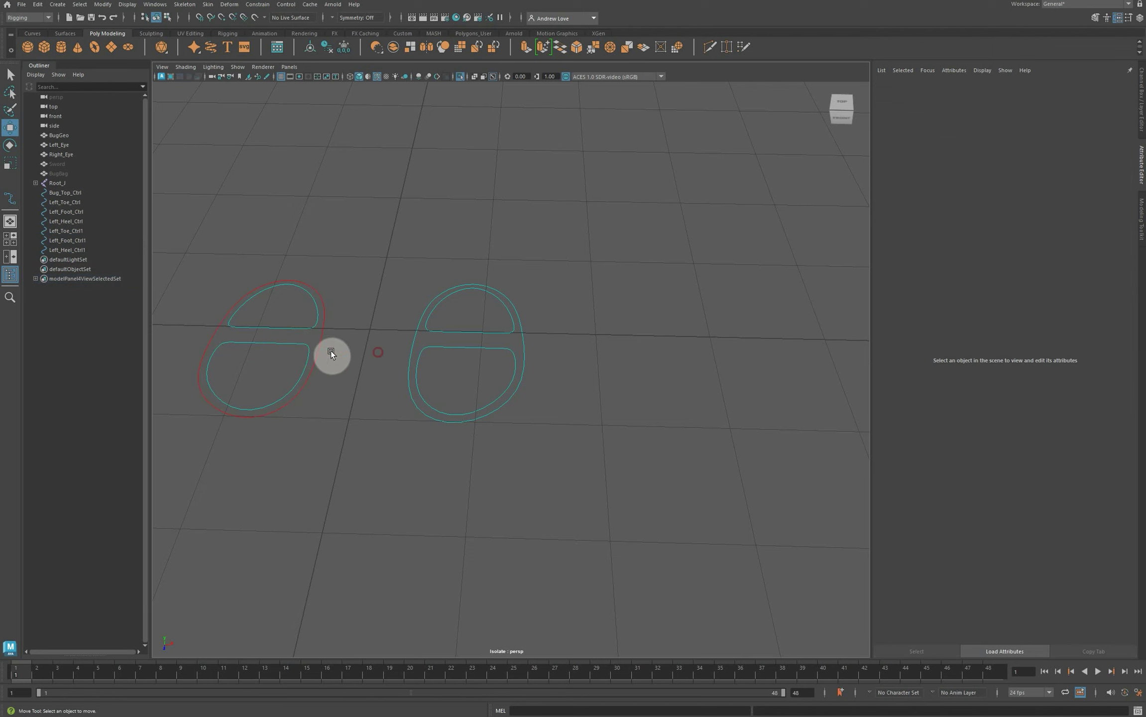
Give the mirrored toe and heel controls the same red override colour.
{"action": "left_click", "coordinate": [301, 346]}
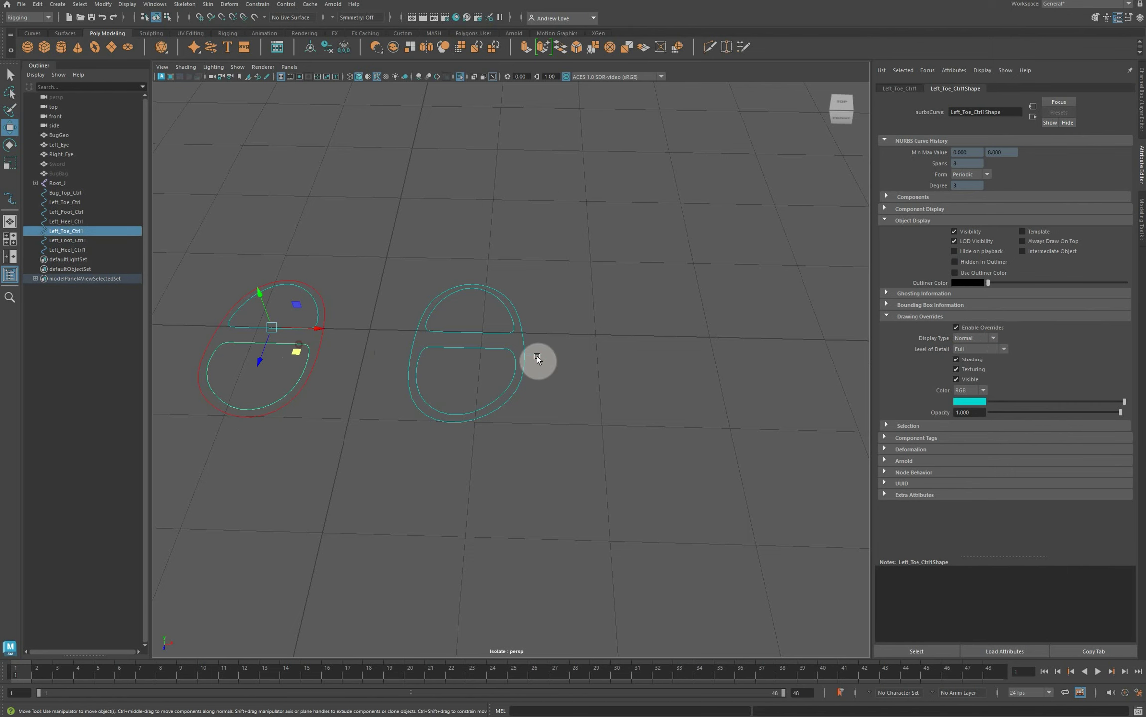
{"action": "left_click", "coordinate": [969, 402]}
{"action": "left_click", "coordinate": [929, 374]}
{"action": "left_click", "coordinate": [692, 428]}
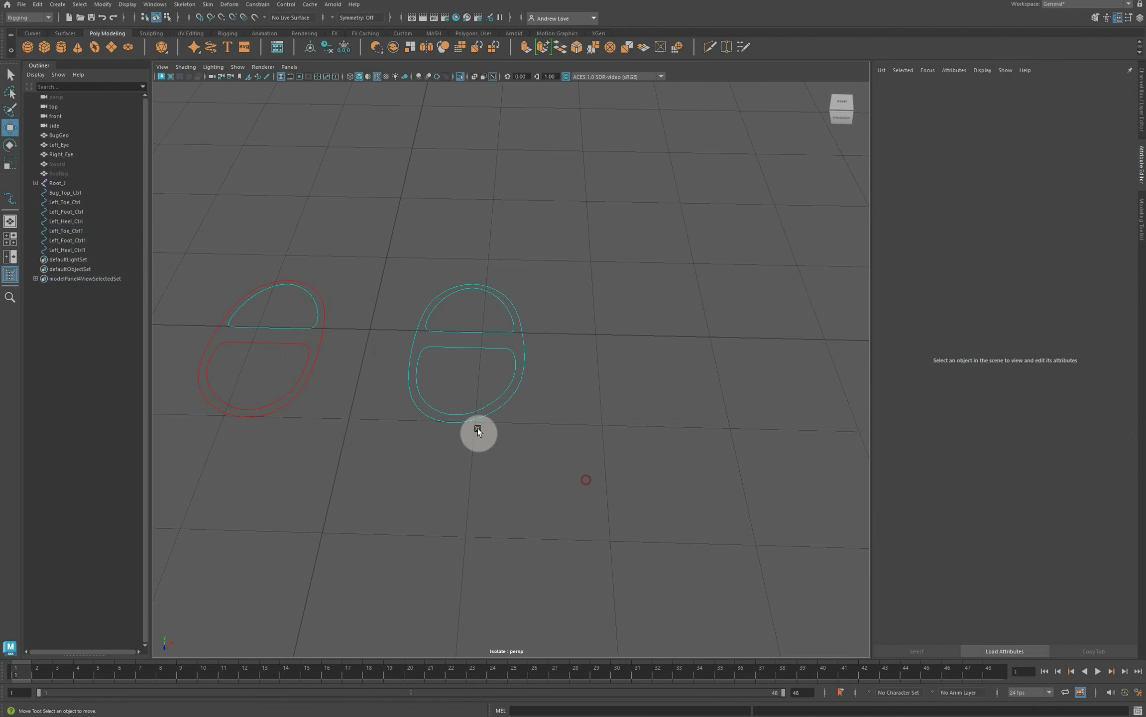
{"action": "left_click", "coordinate": [315, 327]}
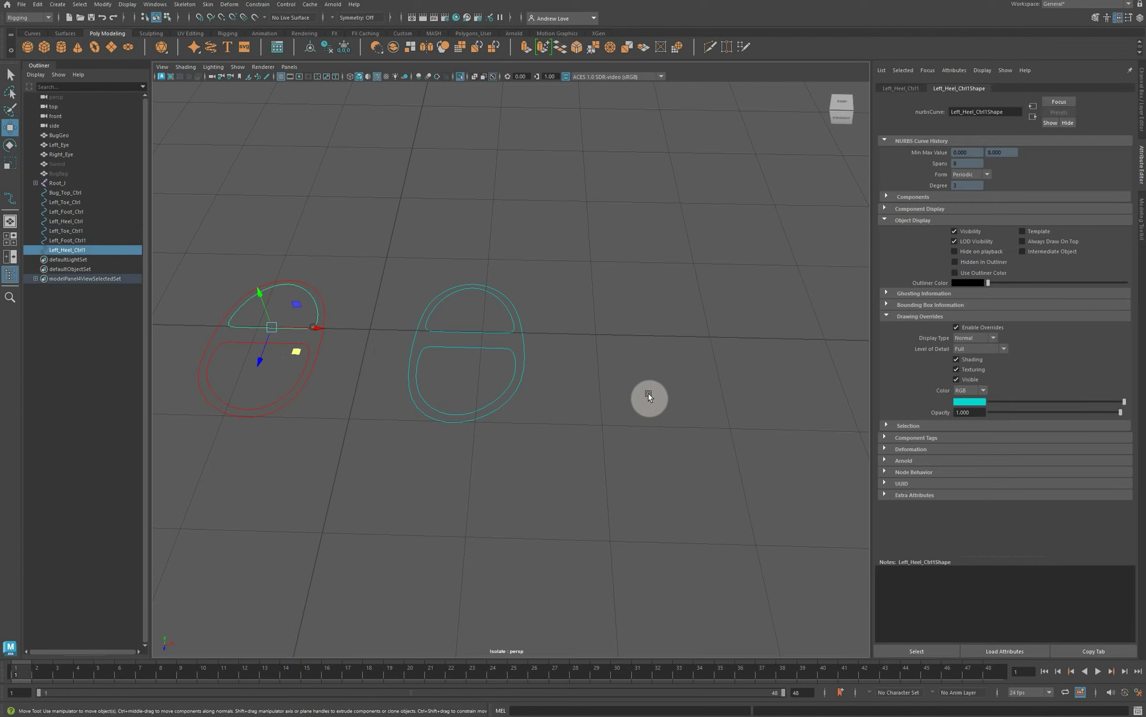
{"action": "left_click", "coordinate": [966, 401]}
{"action": "left_click", "coordinate": [930, 377]}
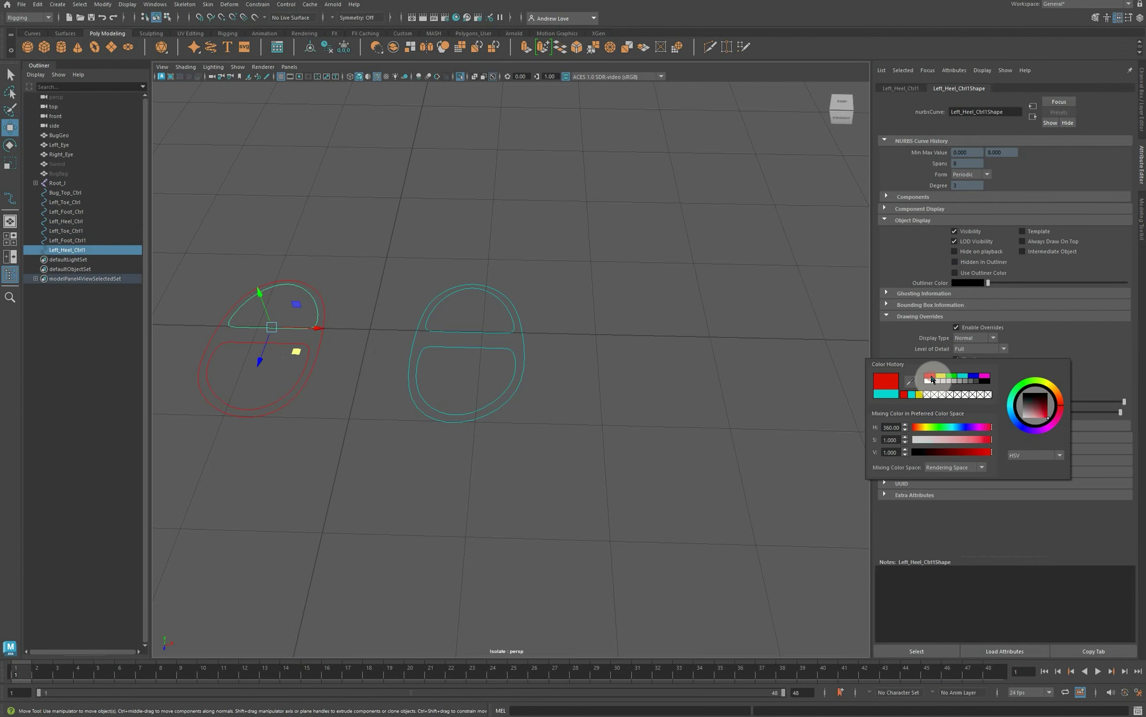
{"action": "left_click", "coordinate": [192, 378]}
Rename Left_Toe_Ctrl1 to Right_Toe_Ctrl.
{"action": "double_click", "coordinate": [59, 232]}
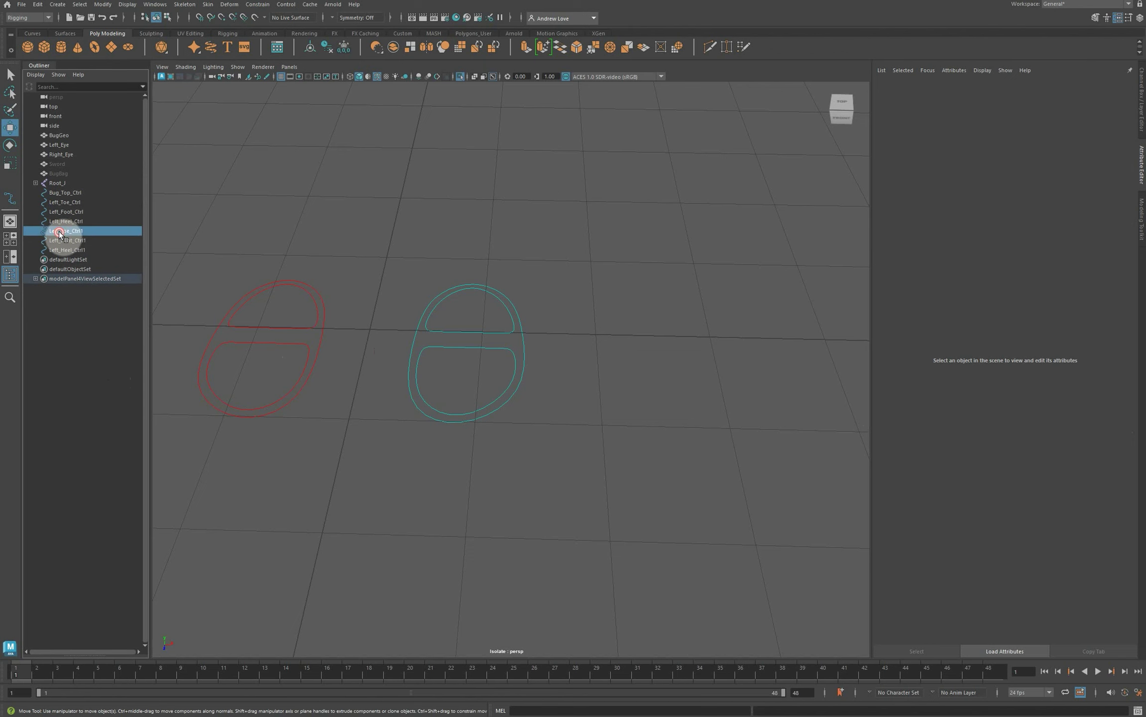
{"action": "left_click", "coordinate": [61, 231]}
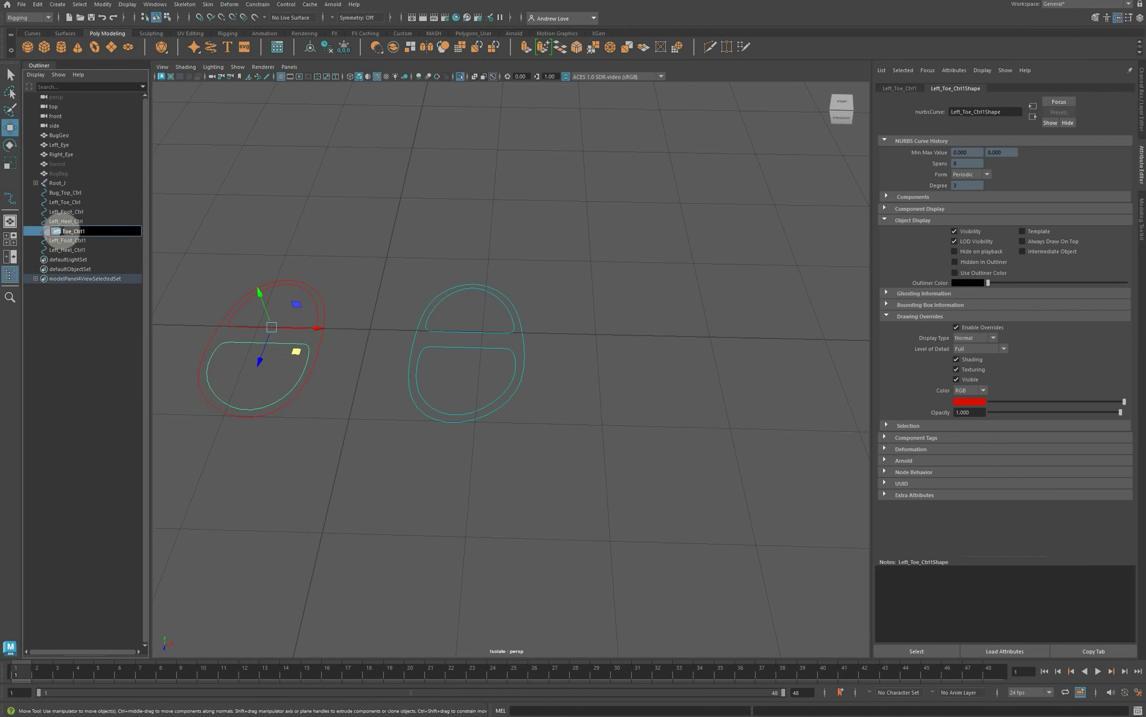
{"action": "left_click", "coordinate": [63, 231]}
{"action": "left_click_drag", "start_coordinate": [63, 231], "coordinate": [33, 230]}
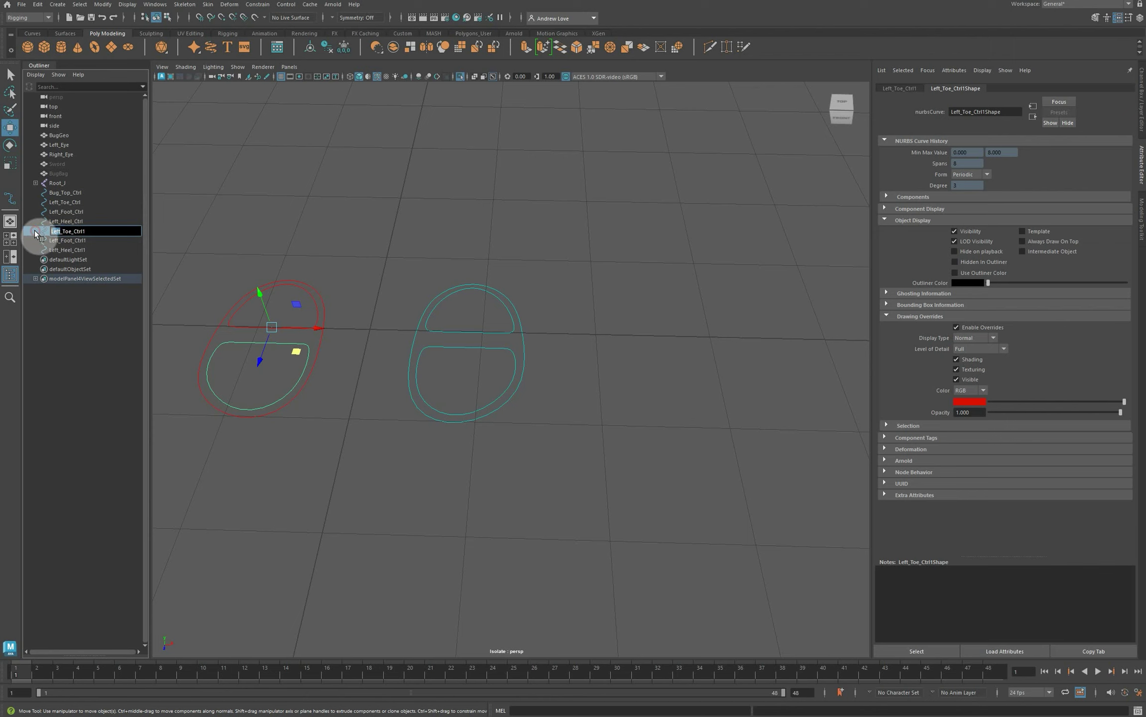
{"action": "type", "text": "Right"}
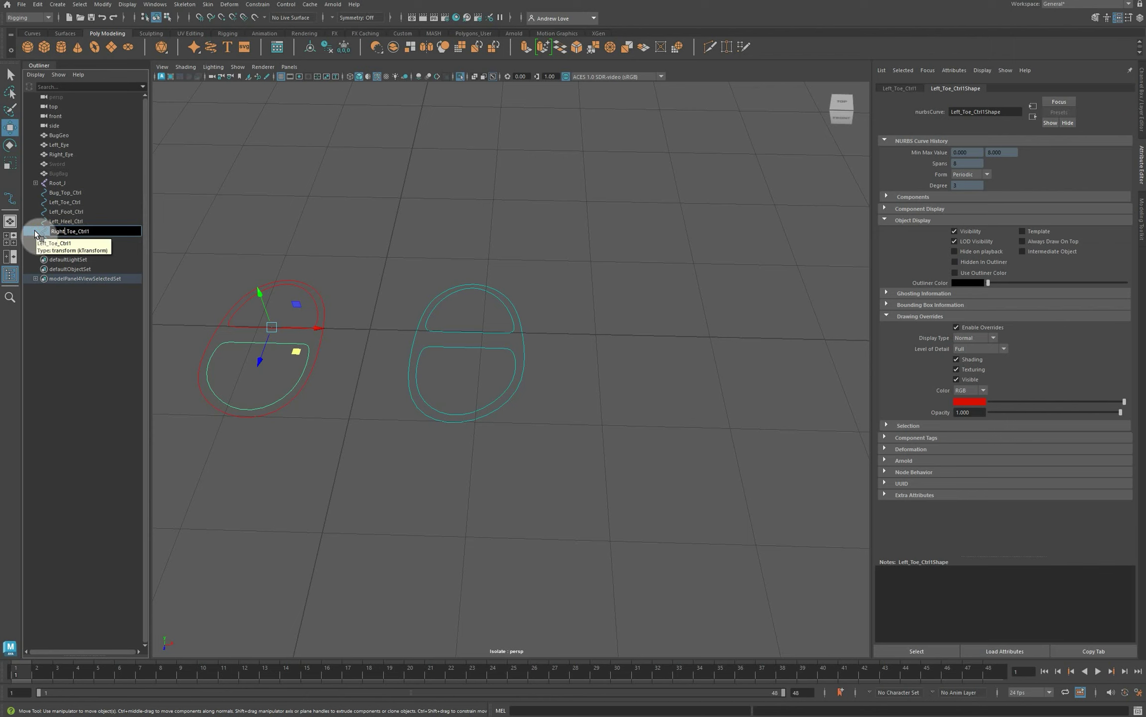
{"action": "key", "text": "Right"}
{"action": "key", "text": "Right"}
{"action": "key", "text": "Right"}
{"action": "key", "text": "Right"}
{"action": "key", "text": "Right"}
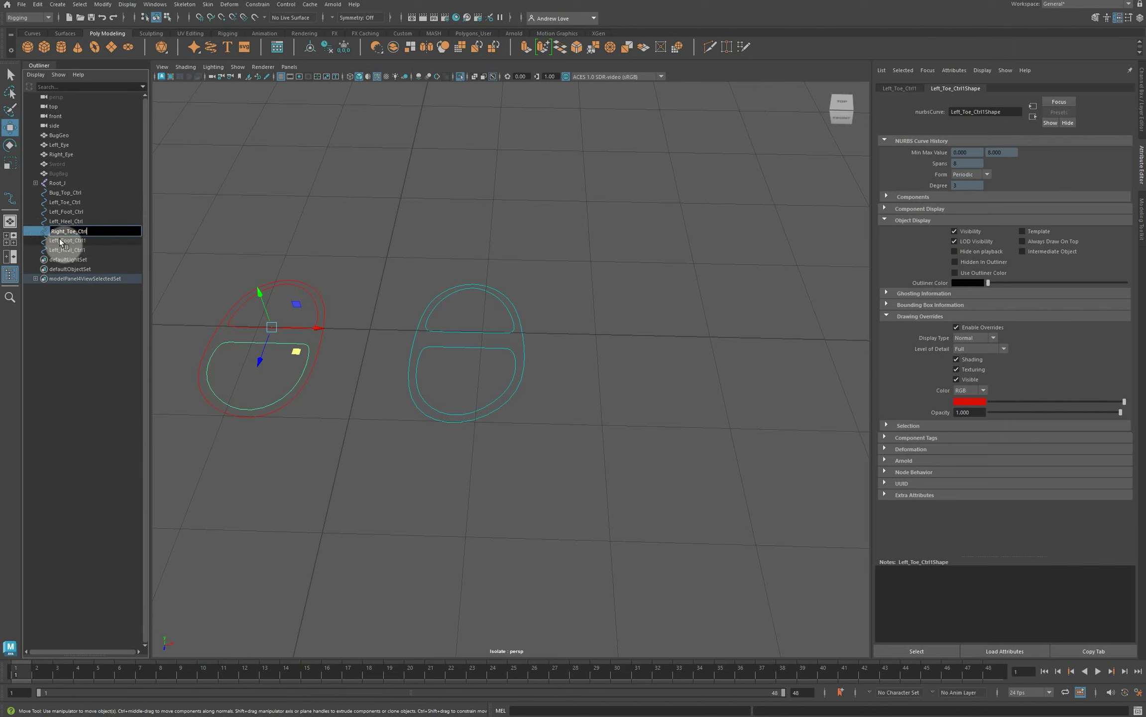
{"action": "key", "text": "Tab"}
Rename Left_Foot_Ctrl1 to Right_Foot_Ctrl.
{"action": "left_click", "coordinate": [61, 241]}
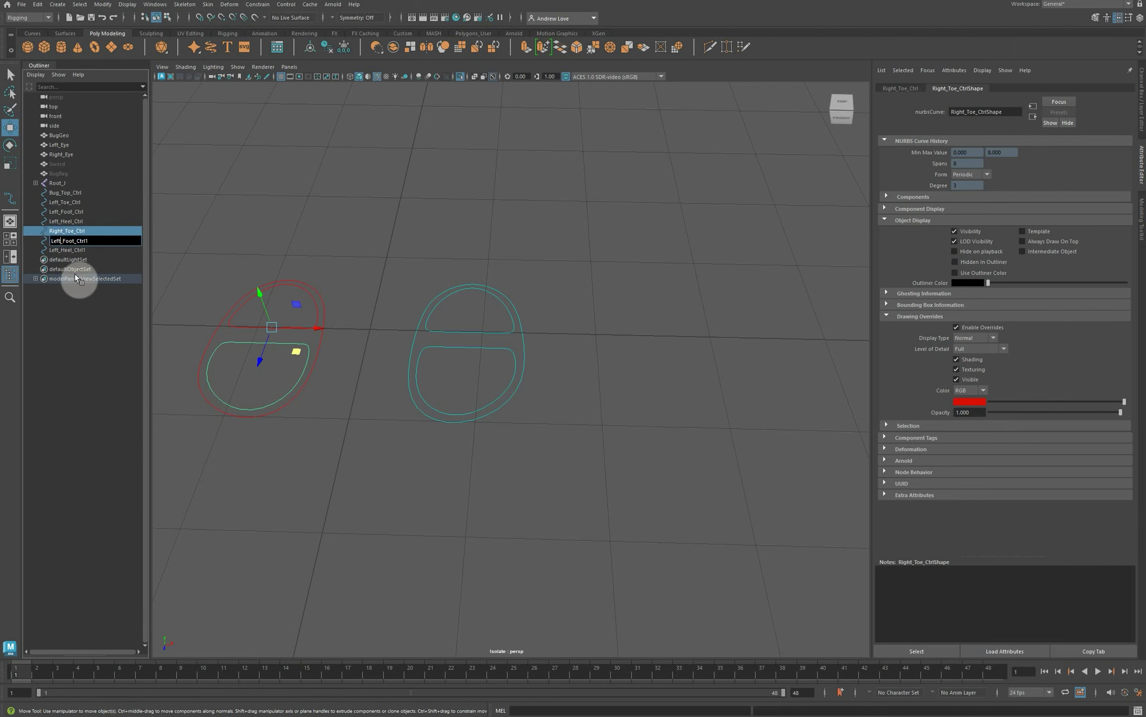
{"action": "key", "text": "BackSpace"}
{"action": "key", "text": "BackSpace"}
{"action": "key", "text": "BackSpace"}
{"action": "key", "text": "BackSpace"}
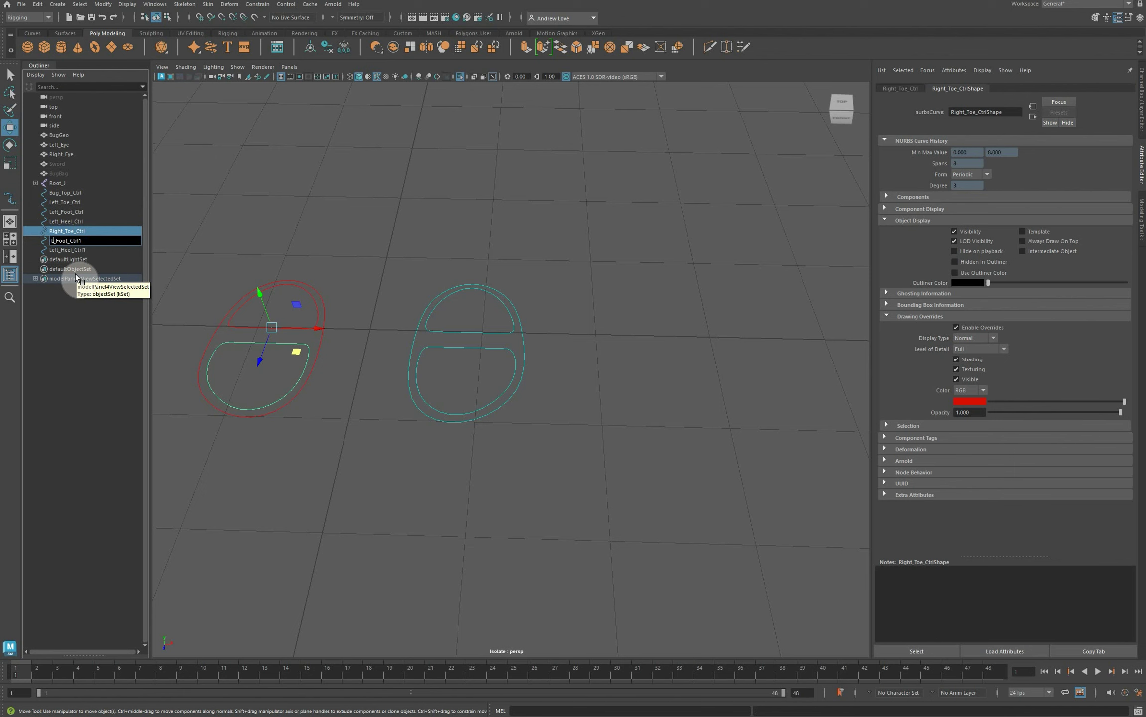
{"action": "type", "text": "Right"}
{"action": "key", "text": "Right"}
{"action": "key", "text": "Right"}
{"action": "key", "text": "Right"}
{"action": "key", "text": "Delete"}
{"action": "key", "text": "Return"}
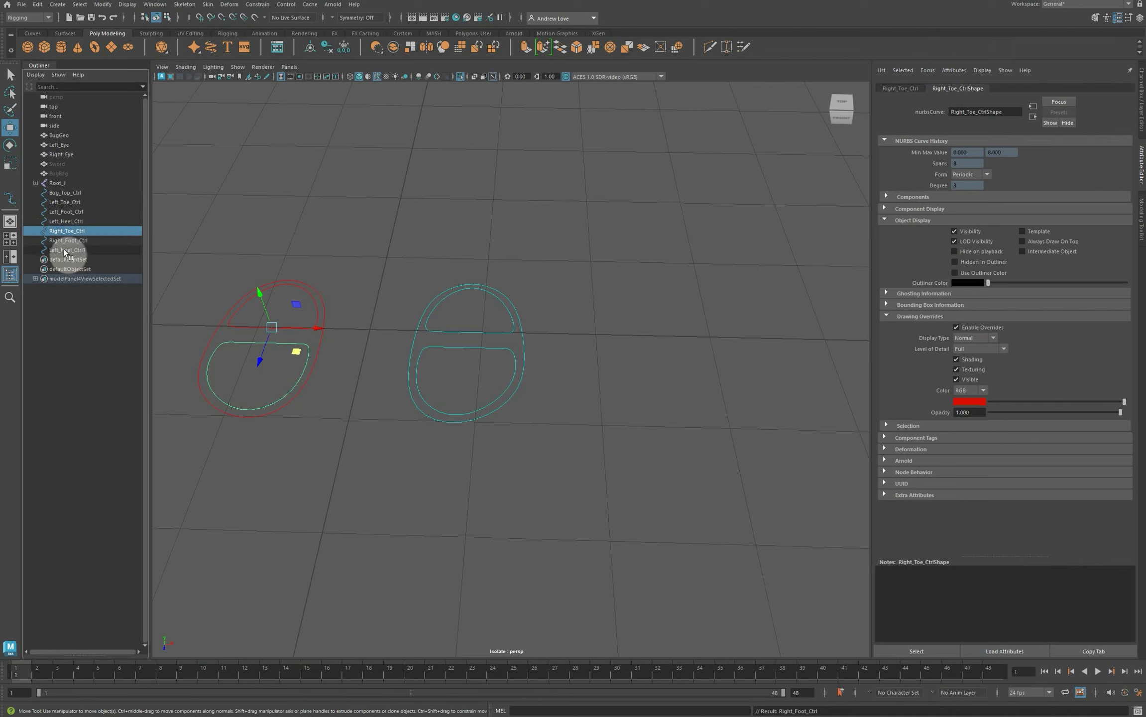
Rename Left_Heel_Ctrl1 to Right_Heel_Ctrl.
{"action": "double_click", "coordinate": [66, 250]}
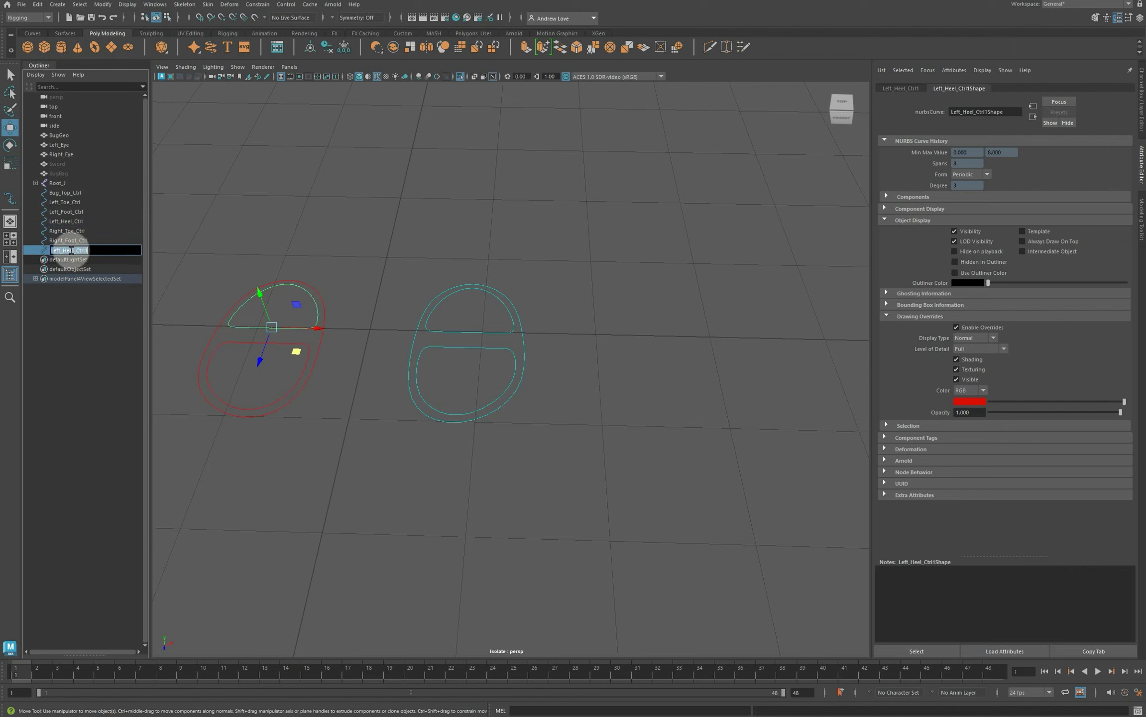
{"action": "left_click", "coordinate": [60, 250]}
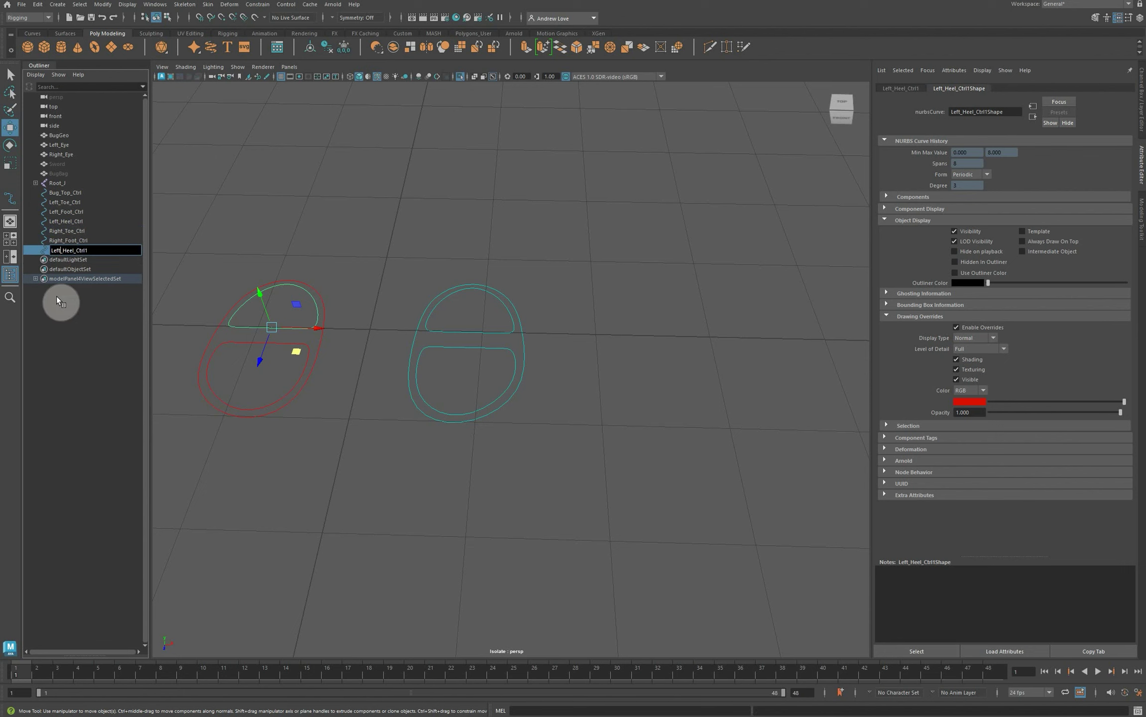
{"action": "key", "text": "BackSpace"}
{"action": "key", "text": "BackSpace"}
{"action": "key", "text": "BackSpace"}
{"action": "key", "text": "BackSpace"}
{"action": "type", "text": "Right"}
{"action": "key", "text": "BackSpace"}
{"action": "key", "text": "Return"}
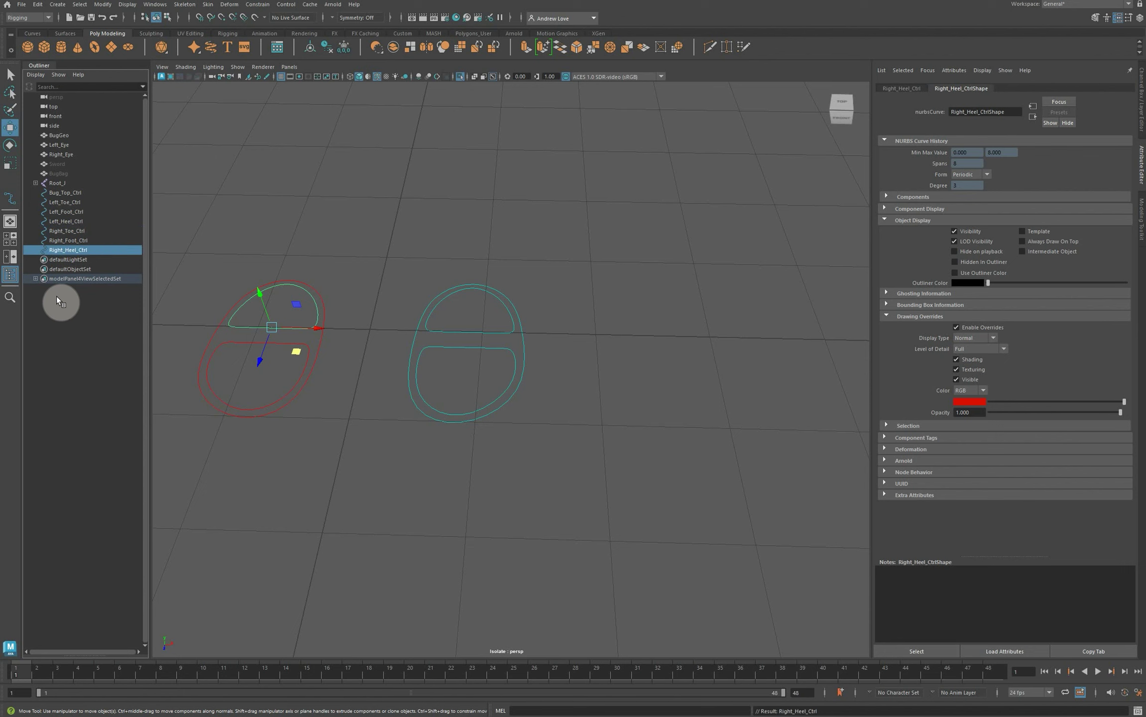
{"action": "left_click", "coordinate": [326, 462]}
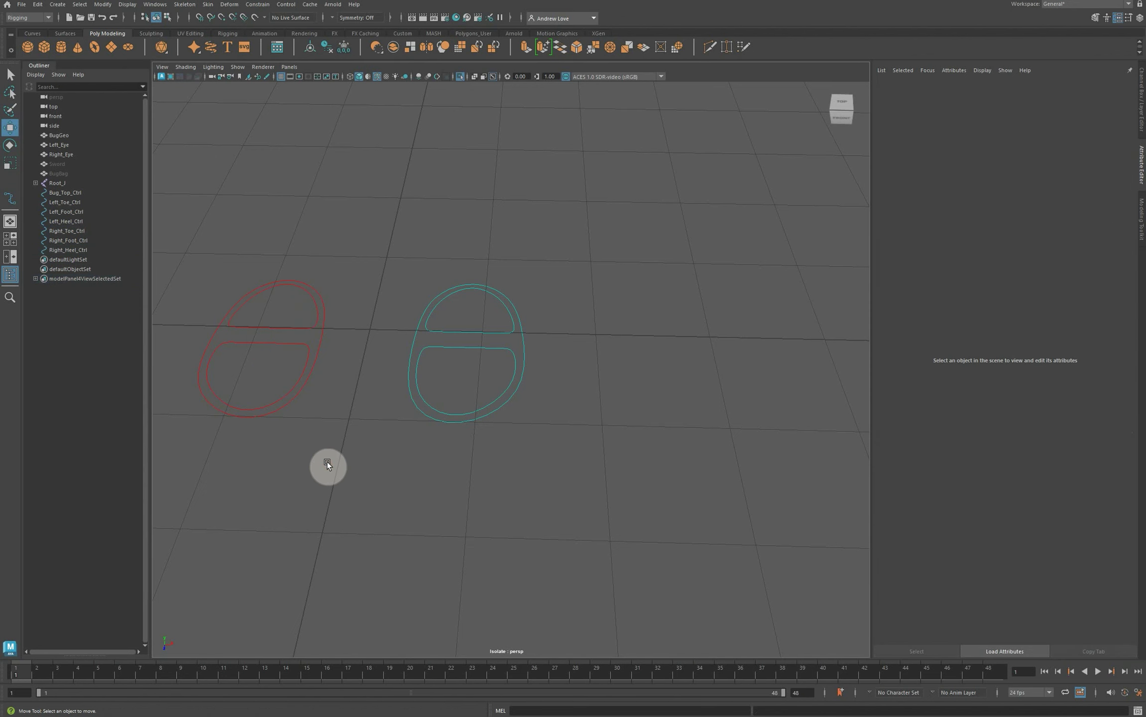
Exit Isolate Select to show the whole scene and select Bug_Top_Ctrl.
{"action": "left_click", "coordinate": [237, 68]}
{"action": "mouse_move", "coordinate": [313, 89]}
{"action": "left_click", "coordinate": [356, 85]}
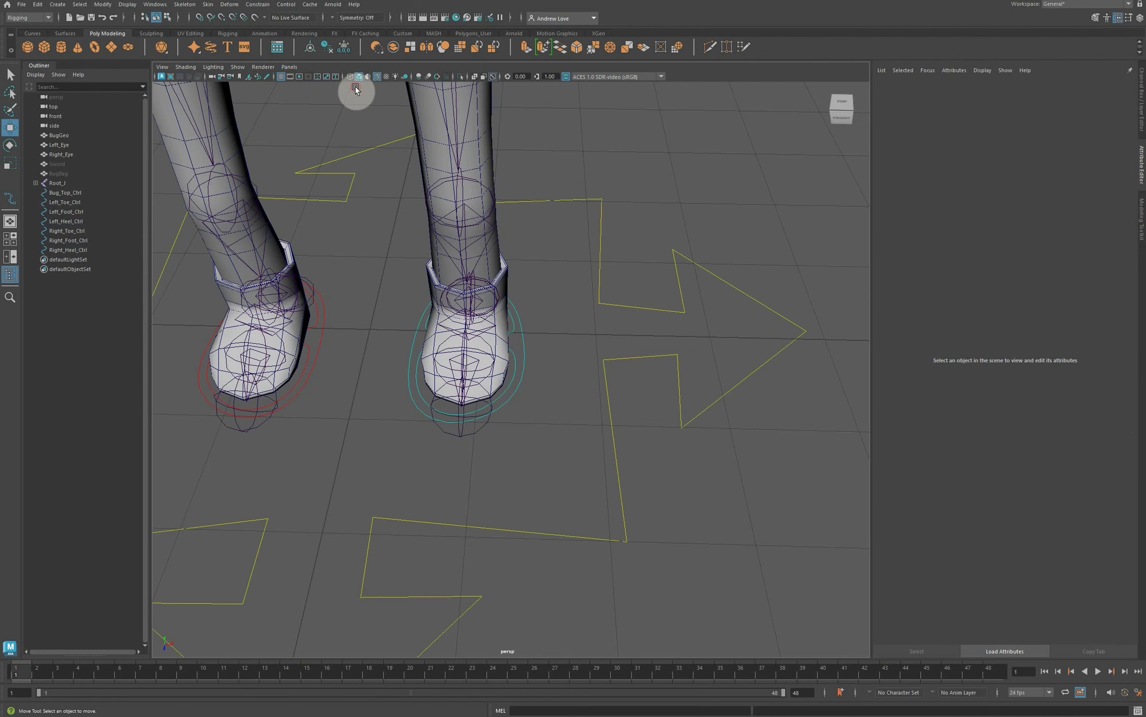
{"action": "scroll", "coordinate": [746, 369], "scroll_direction": "down", "scroll_amount": 5}
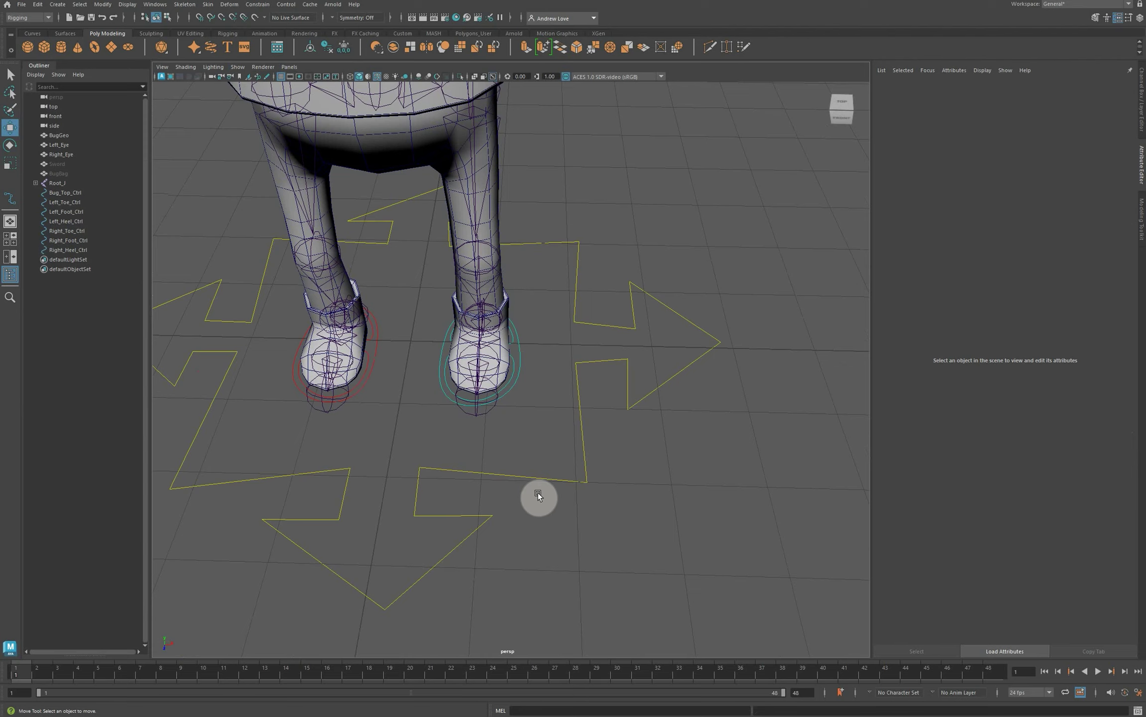
{"action": "left_click_drag", "start_coordinate": [538, 494], "coordinate": [482, 446], "text": "alt"}
{"action": "left_click", "coordinate": [504, 457]}
{"action": "right_click_drag", "start_coordinate": [503, 457], "coordinate": [538, 429], "text": "alt"}
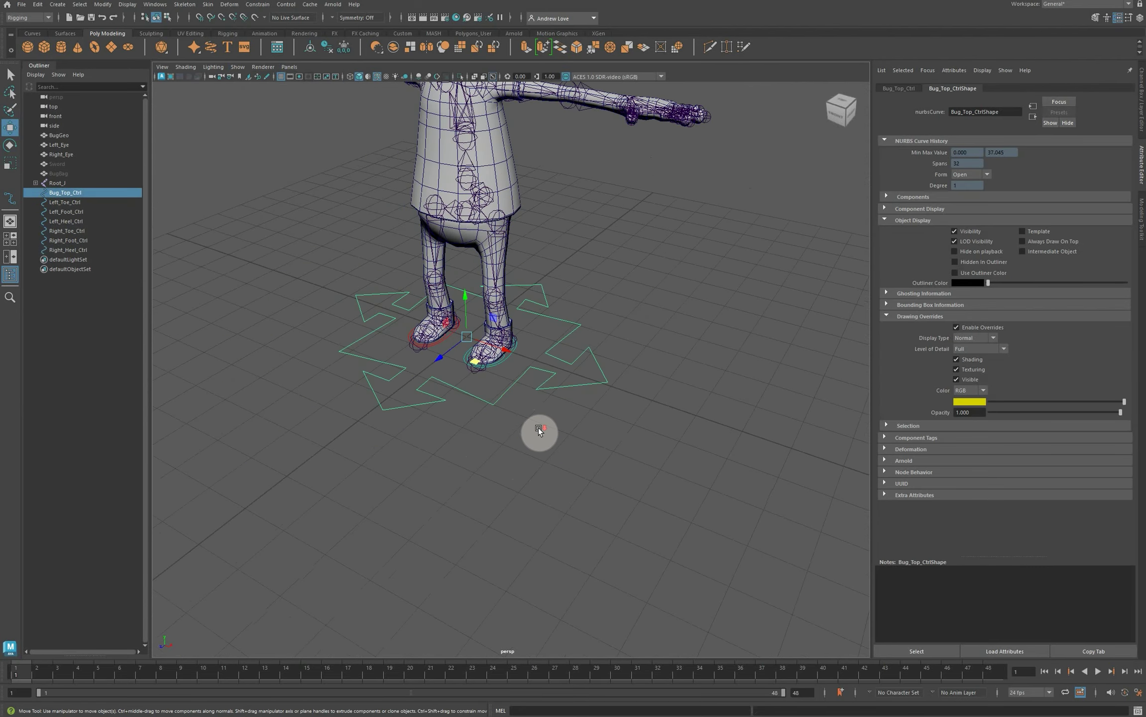
Duplicate Bug_Top_Ctrl, shrink the copy to 0.13 scale and set Rotate X to 90.
{"action": "key", "text": "ctrl+d"}
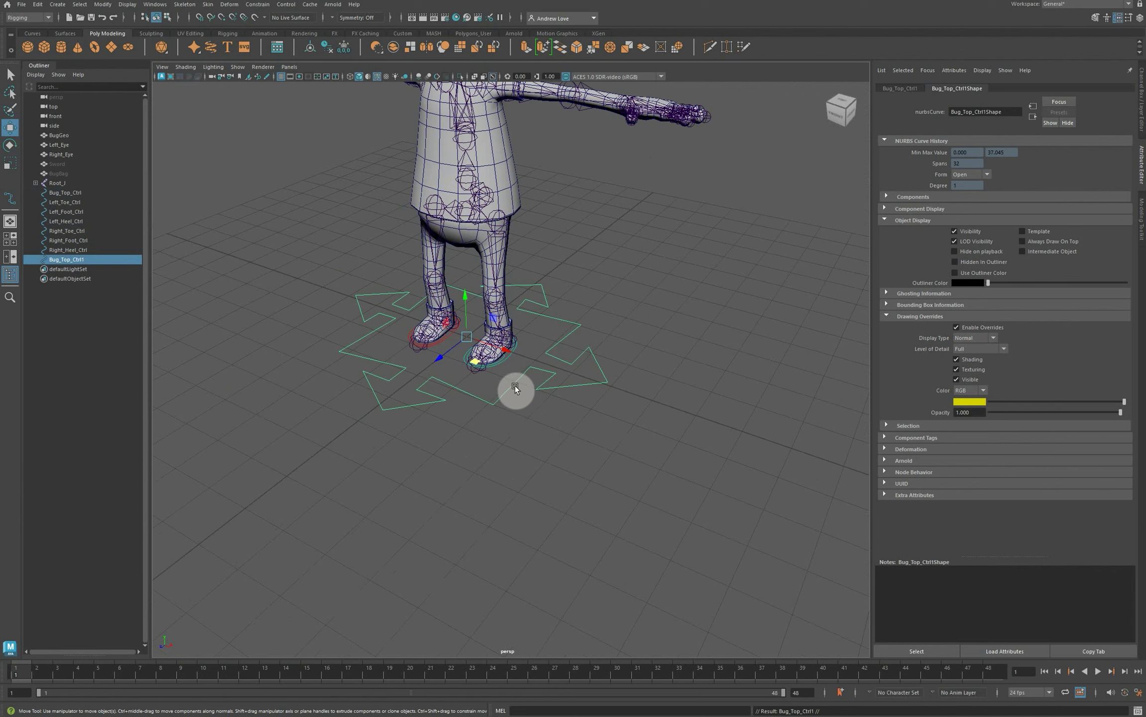
{"action": "key", "text": "r"}
{"action": "left_click_drag", "start_coordinate": [479, 341], "coordinate": [290, 243]}
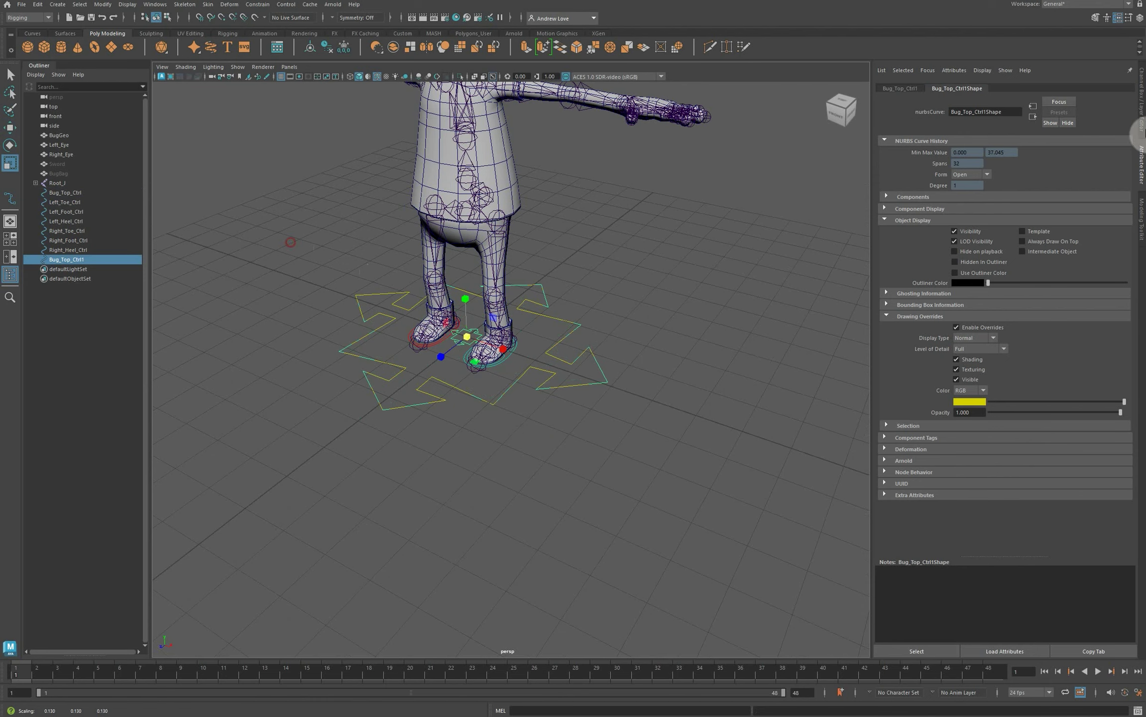
{"action": "left_click", "coordinate": [1139, 100]}
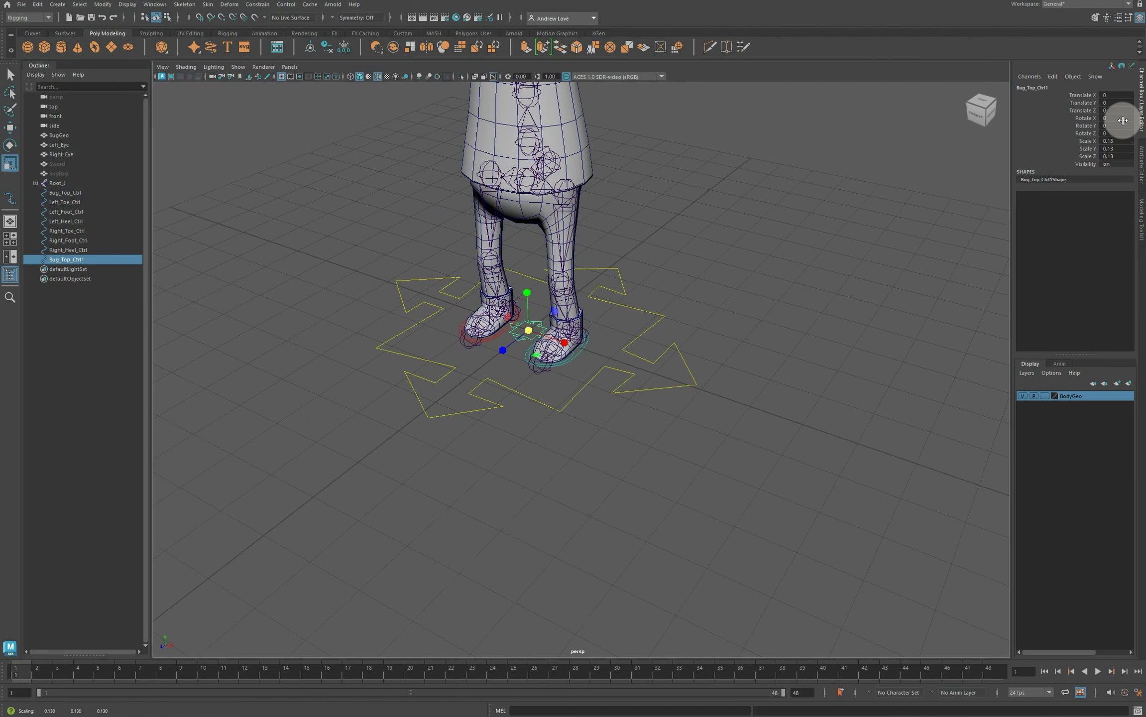
{"action": "left_click", "coordinate": [1121, 119]}
{"action": "type", "text": "90"}
{"action": "key", "text": "Return"}
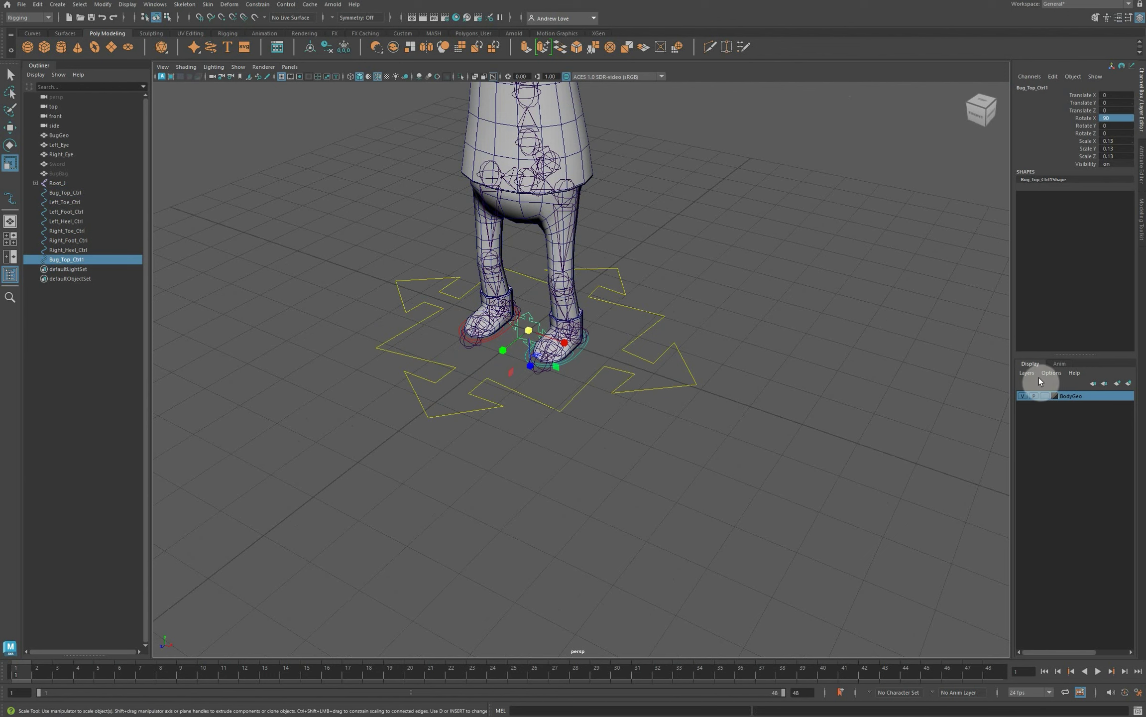
Hide the BodyGeo layer and snap the copy onto the right knee joint.
{"action": "left_click", "coordinate": [1024, 396]}
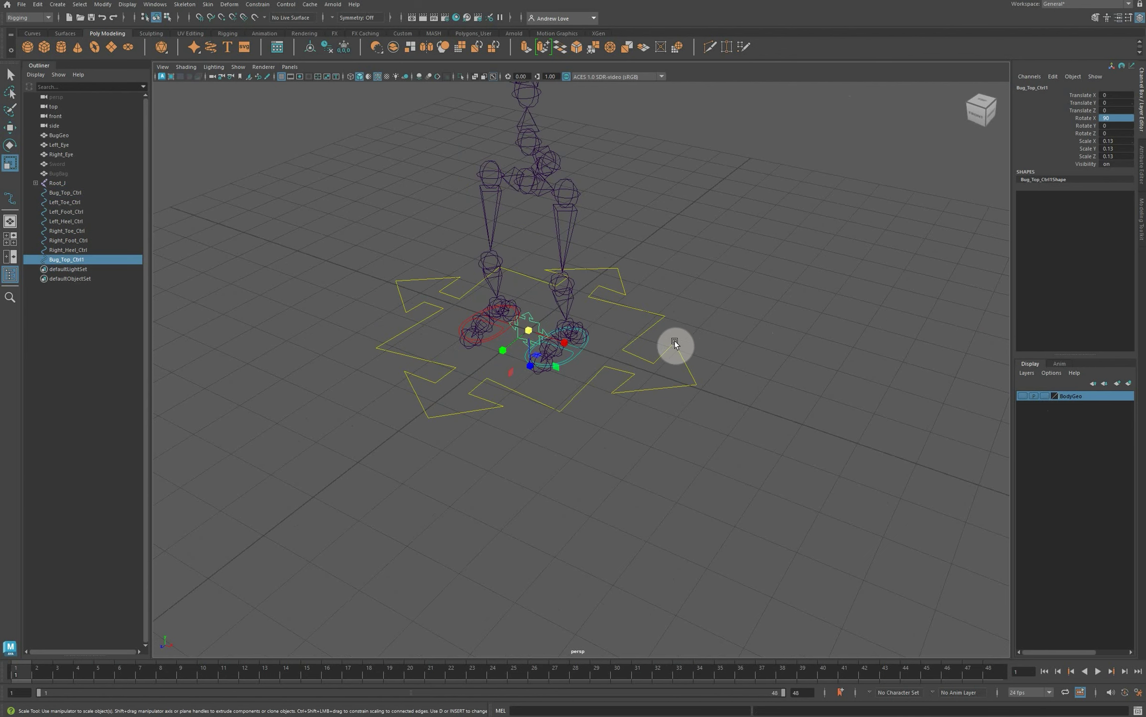
{"action": "key", "text": "w"}
{"action": "left_click_drag", "start_coordinate": [531, 333], "coordinate": [585, 484]}
{"action": "scroll", "coordinate": [561, 273], "scroll_direction": "up", "scroll_amount": 3}
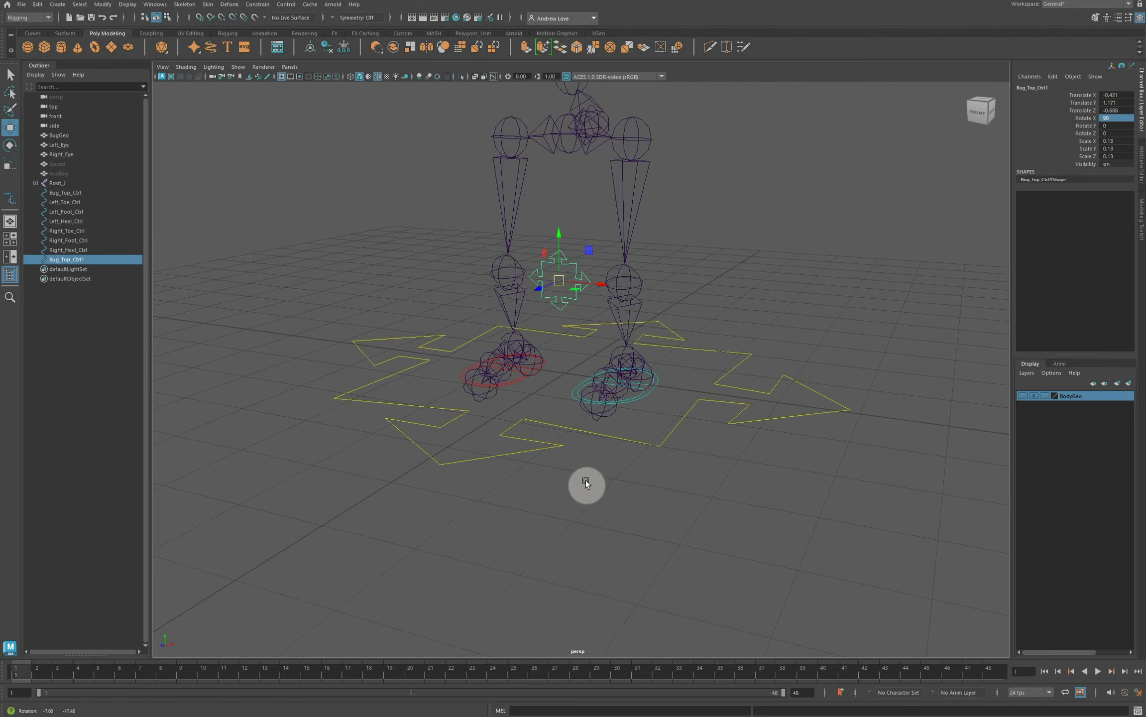
{"action": "key", "text": "v"}
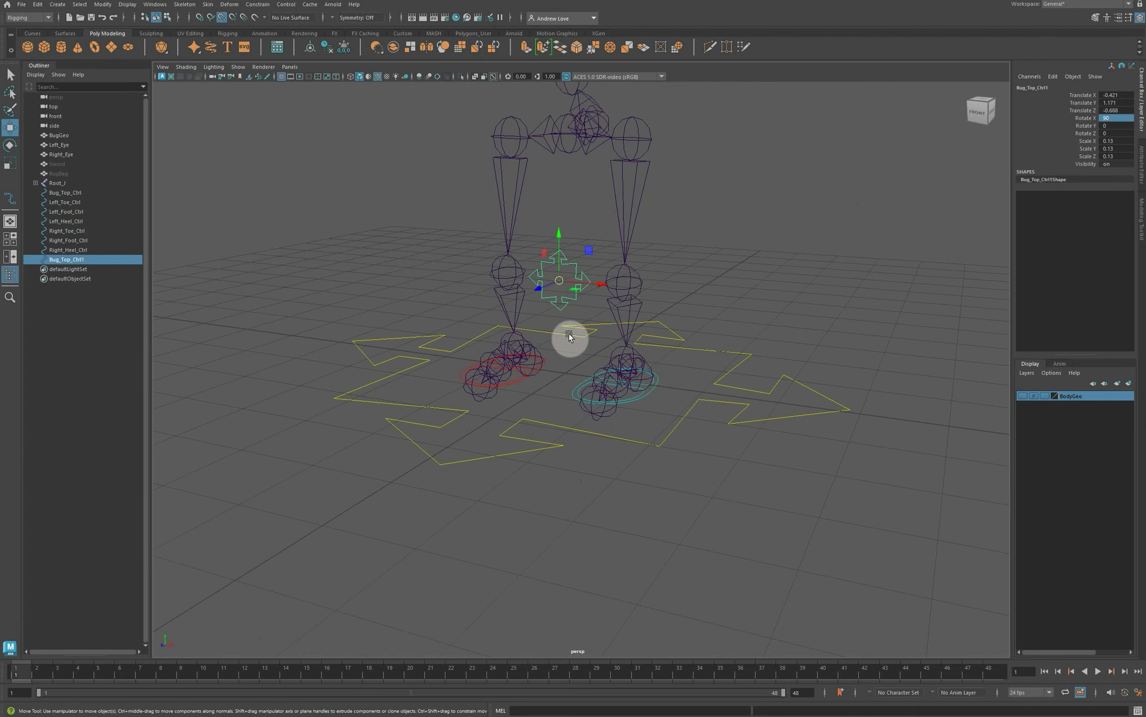
{"action": "left_click_drag", "start_coordinate": [559, 280], "coordinate": [627, 284]}
Duplicate the knee control and snap the second copy onto the left knee.
{"action": "key", "text": "ctrl+d"}
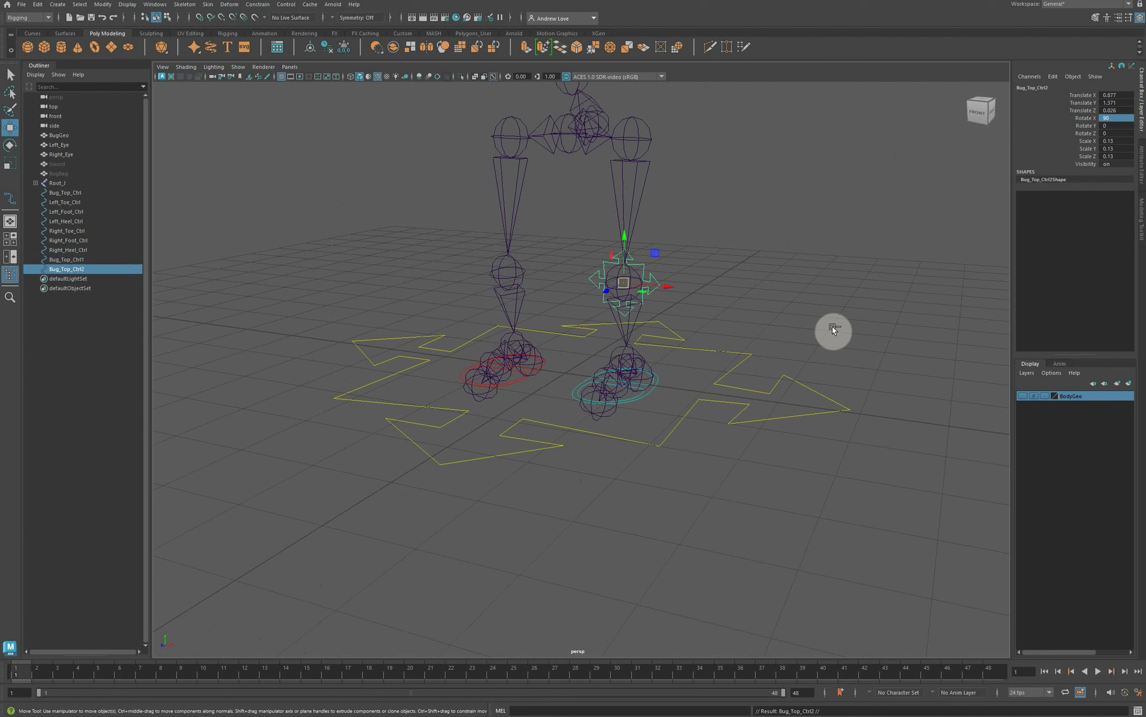
{"action": "left_click_drag", "start_coordinate": [673, 289], "coordinate": [487, 281]}
{"action": "key", "text": "v"}
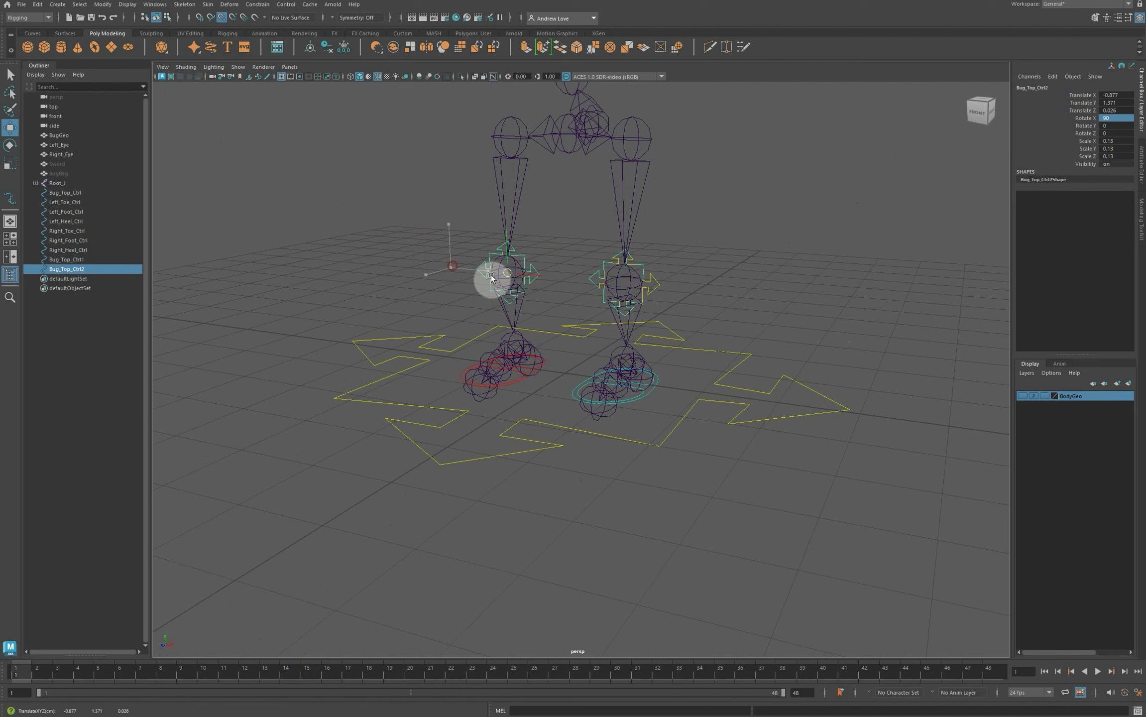
{"action": "left_click", "coordinate": [395, 259]}
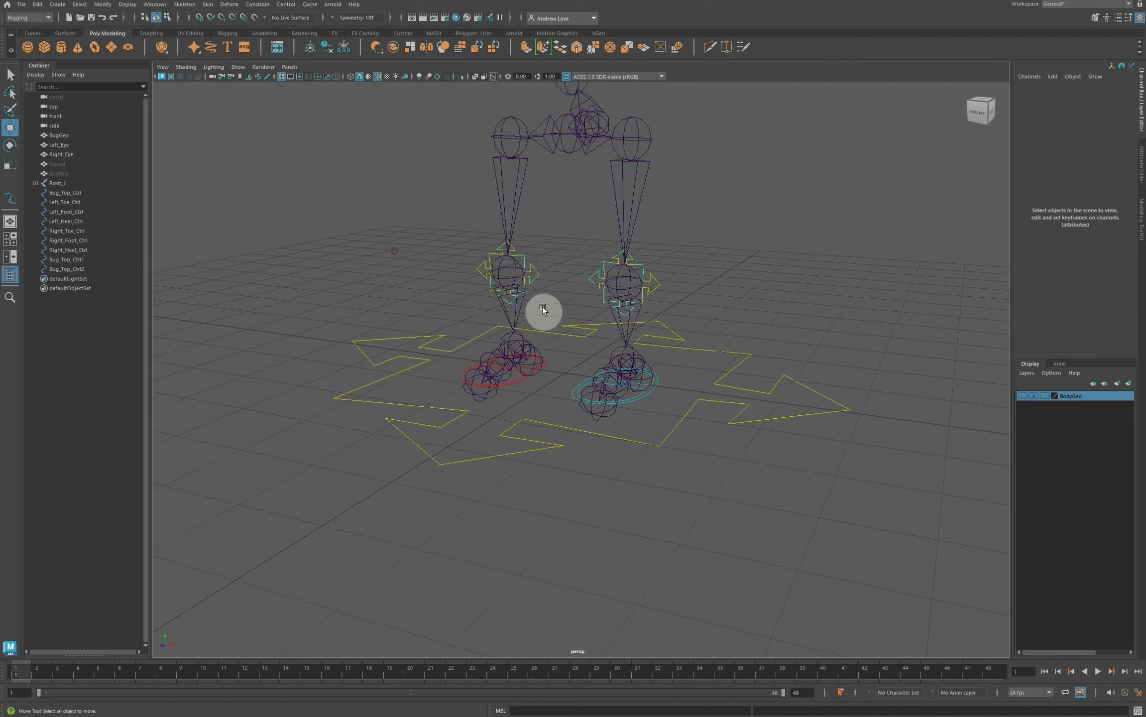
{"action": "left_click", "coordinate": [588, 281]}
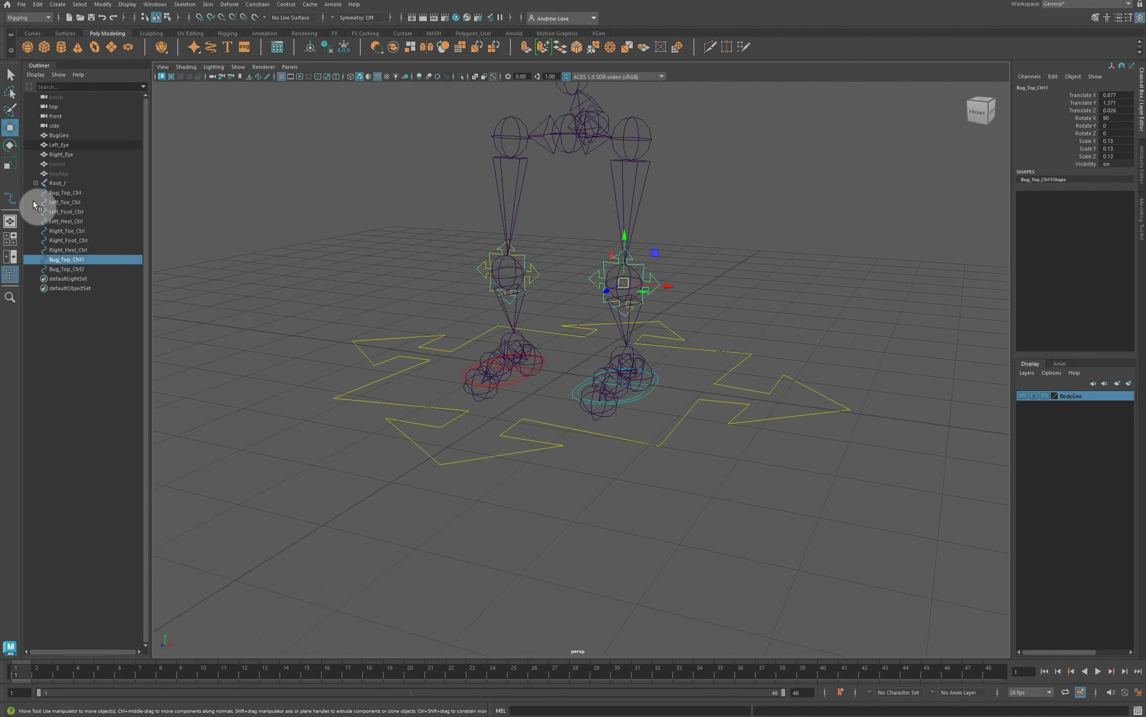
Rename Bug_Top_Ctrl1 to Left_Knee_Tgt in the Outliner.
{"action": "double_click", "coordinate": [65, 260]}
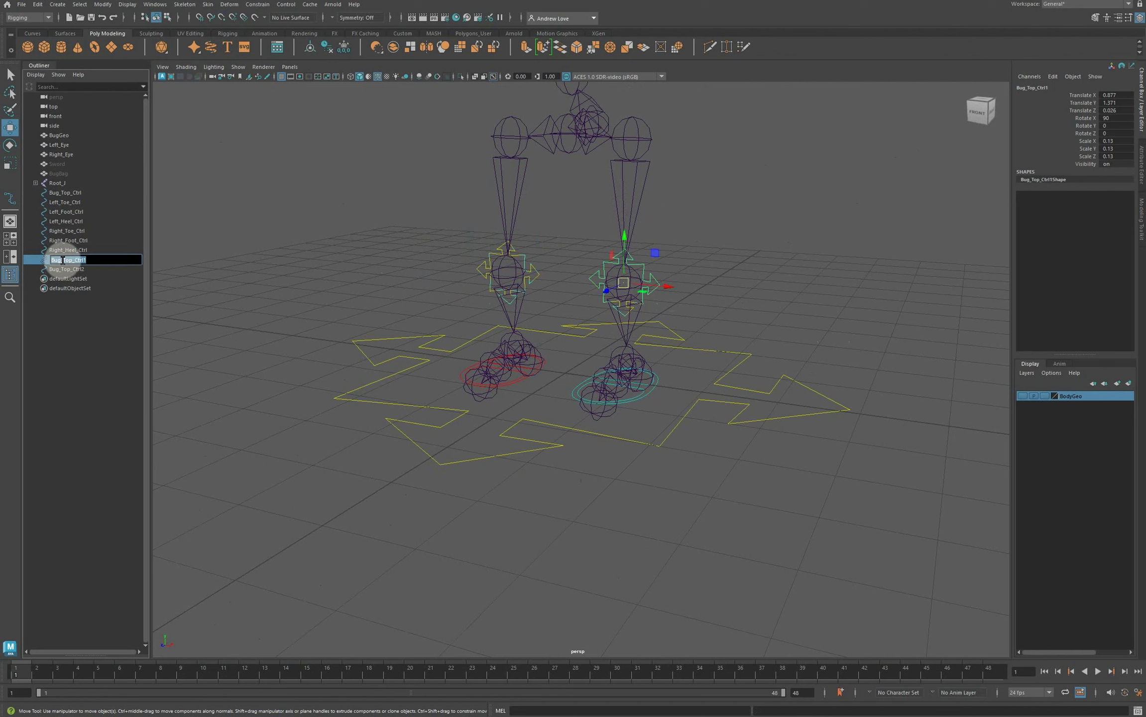
{"action": "left_click_drag", "start_coordinate": [63, 259], "coordinate": [4, 251]}
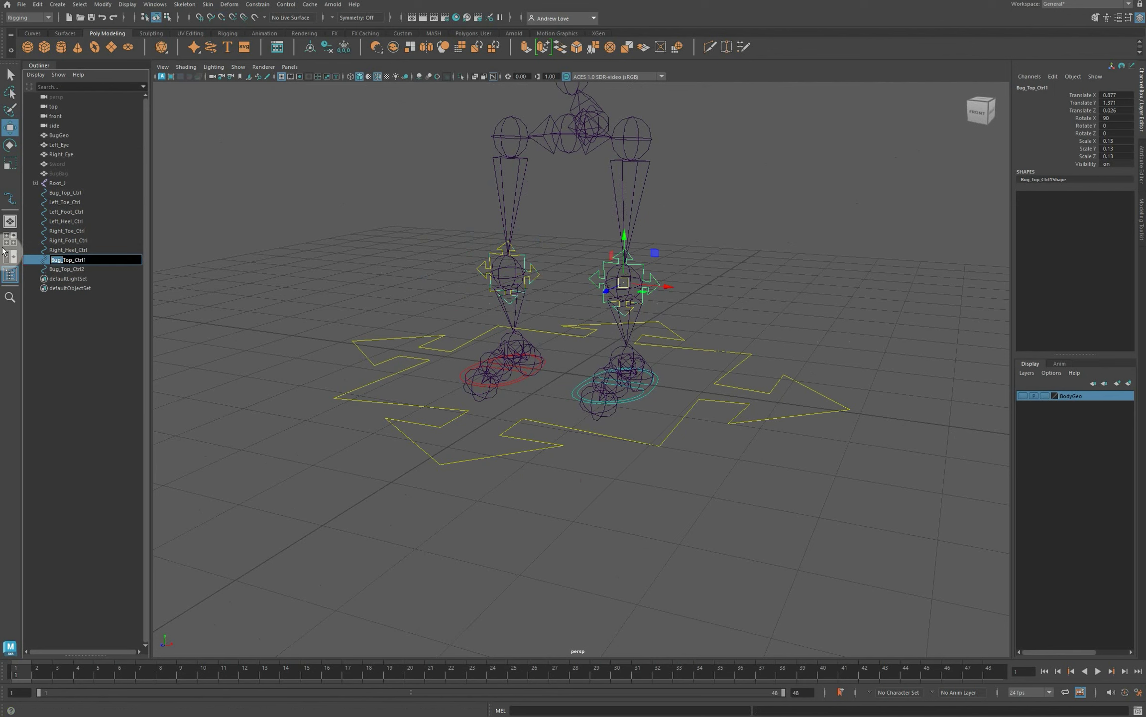
{"action": "type", "text": "Left_"}
{"action": "key", "text": "BackSpace"}
{"action": "key", "text": "BackSpace"}
{"action": "key", "text": "BackSpace"}
{"action": "type", "text": "Knee"}
{"action": "type", "text": "gt"}
{"action": "key", "text": "Return"}
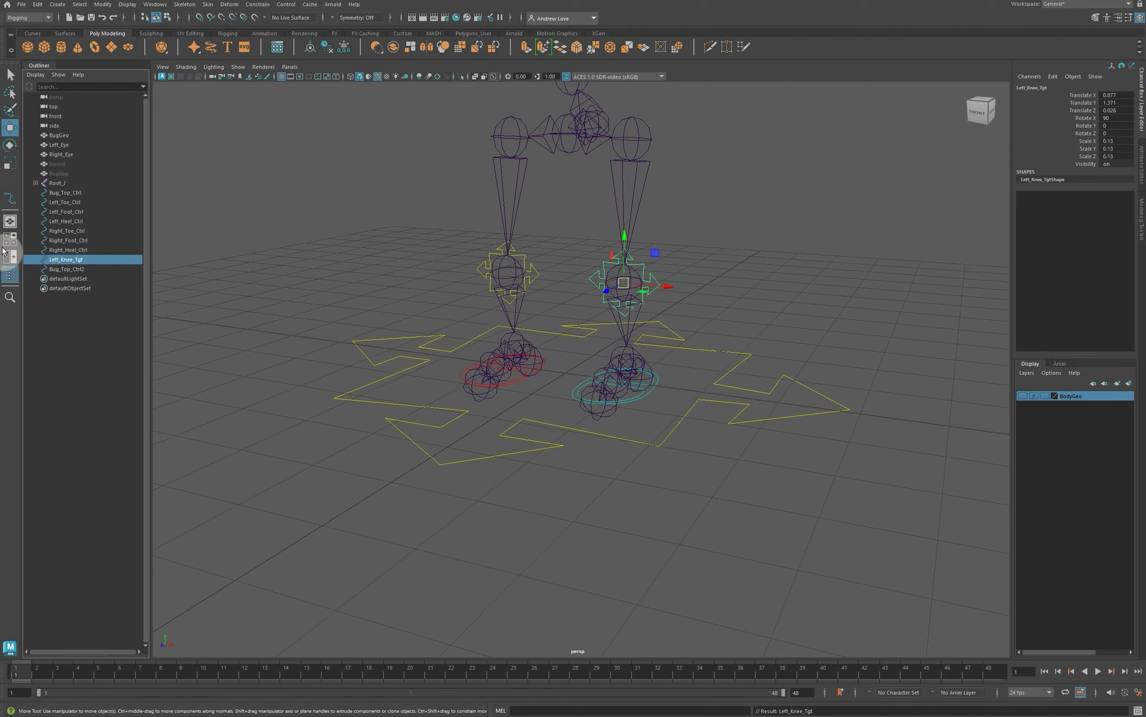
Rename Bug_Top_Ctrl2 to Right_Knee_Tgt.
{"action": "double_click", "coordinate": [60, 269]}
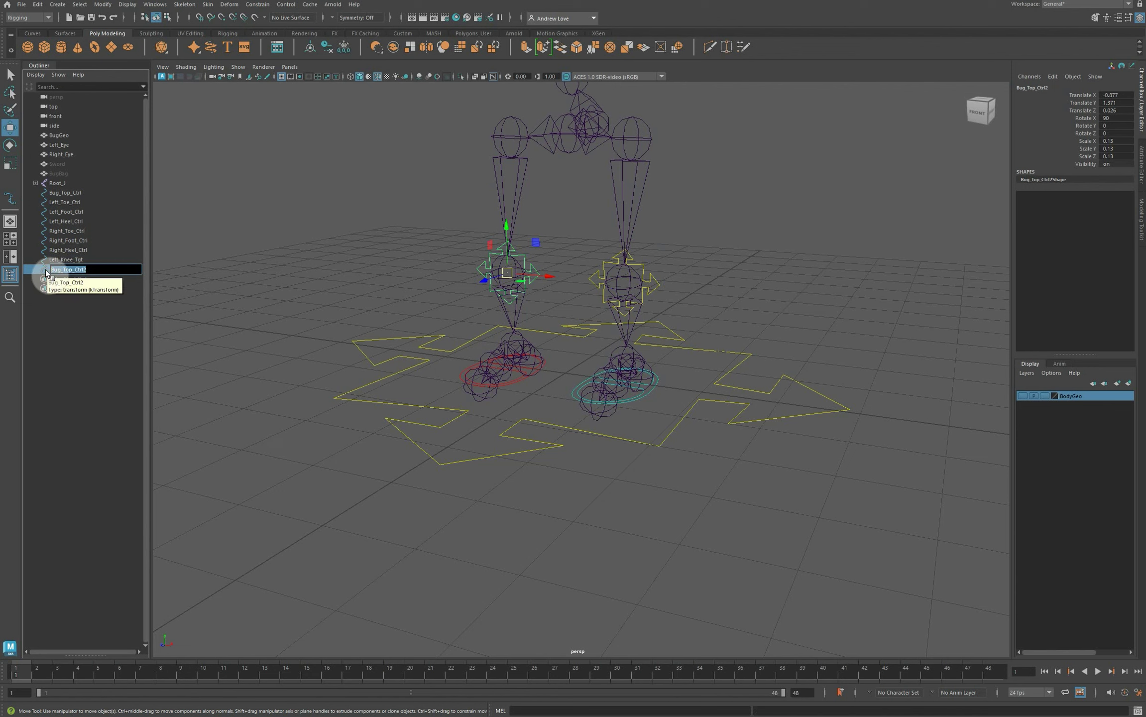
{"action": "type", "text": "Right Knee Tgt"}
{"action": "key", "text": "Return"}
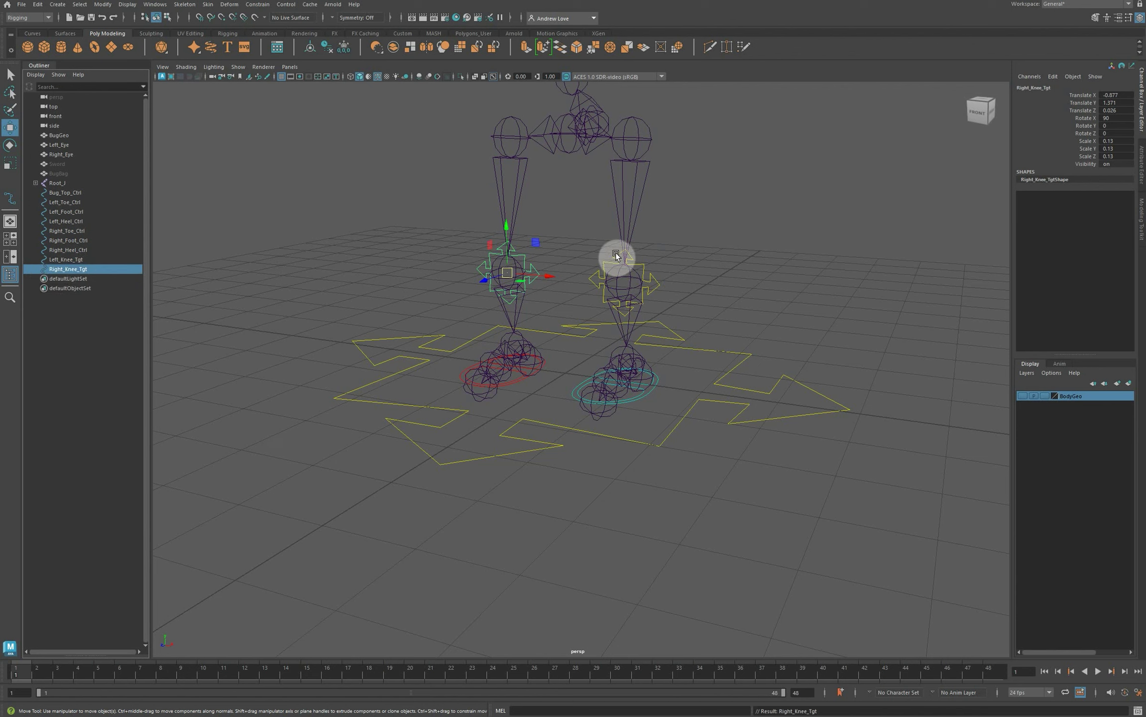
{"action": "left_click", "coordinate": [594, 269]}
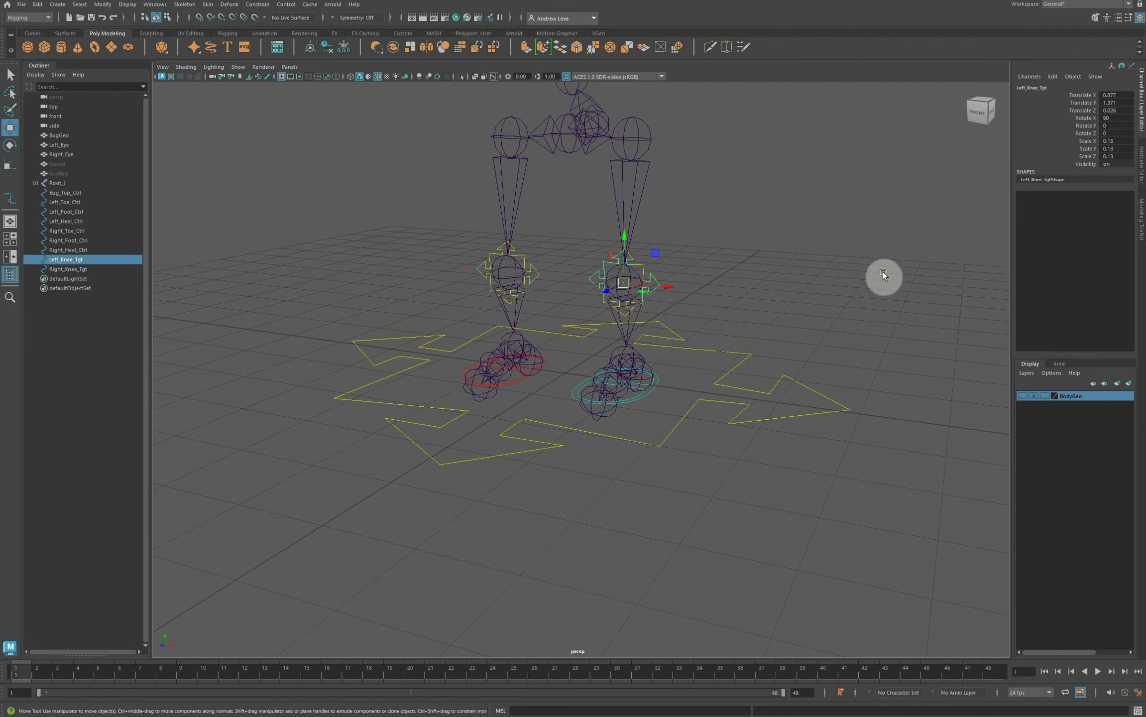
Color Left_Knee_Tgt cyan and Right_Knee_Tgt red via drawing overrides.
{"action": "left_click", "coordinate": [1142, 171]}
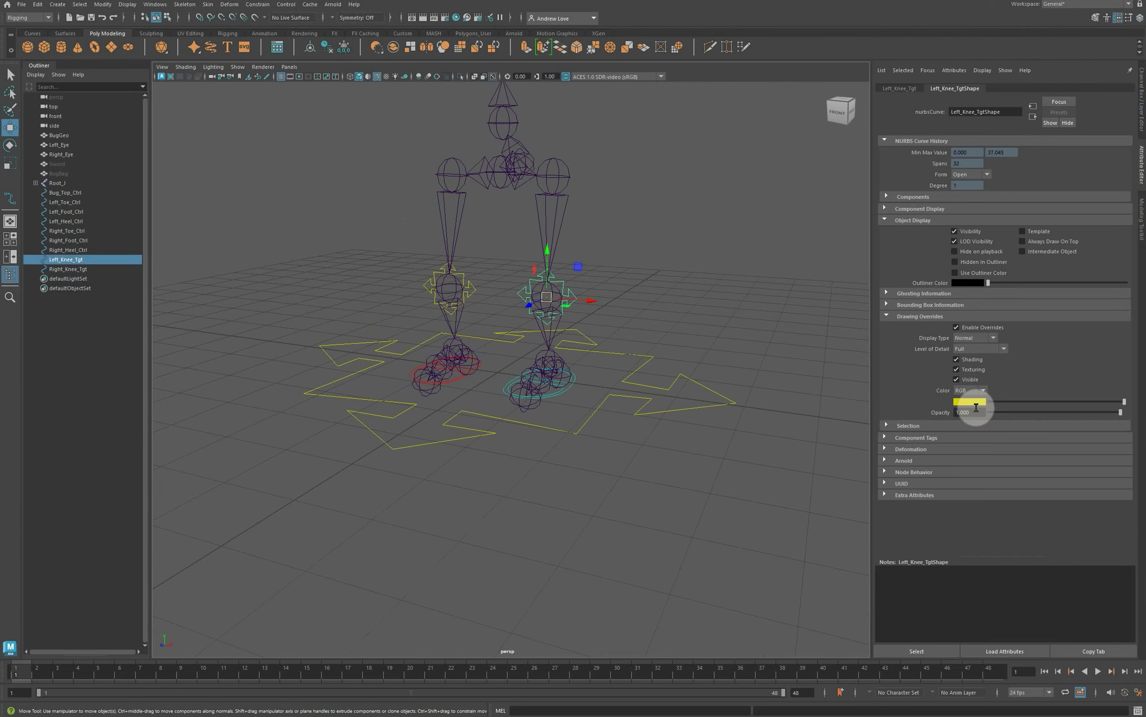
{"action": "left_click", "coordinate": [973, 401]}
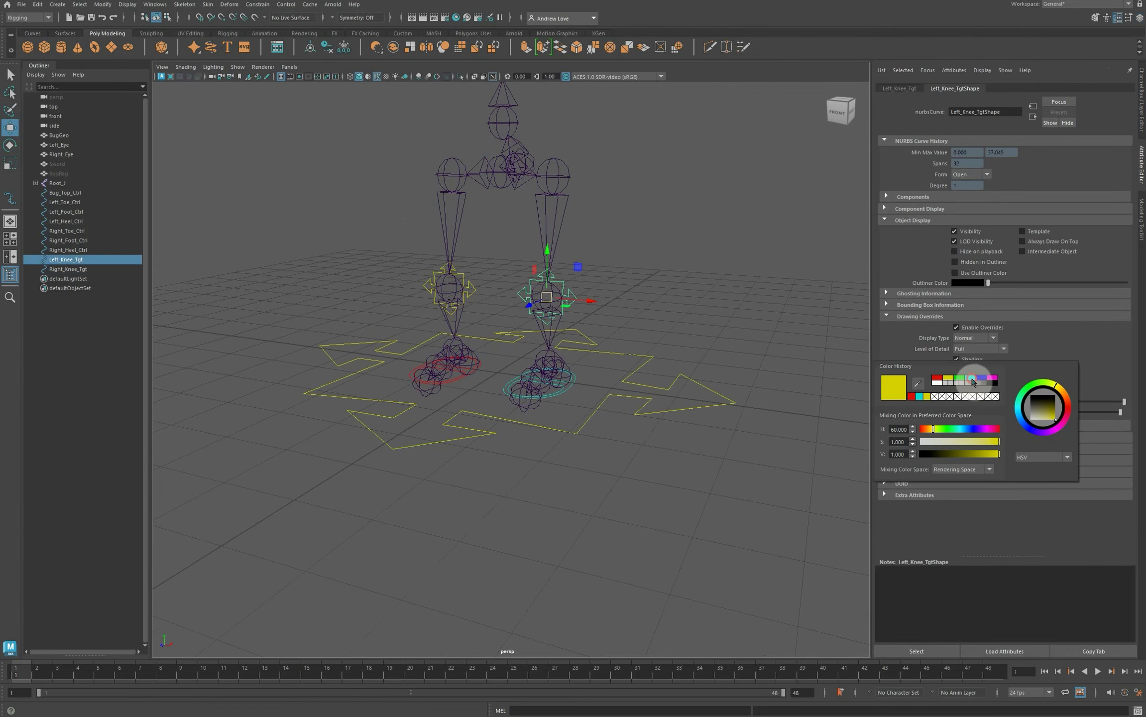
{"action": "left_click", "coordinate": [972, 379]}
{"action": "left_click", "coordinate": [473, 287]}
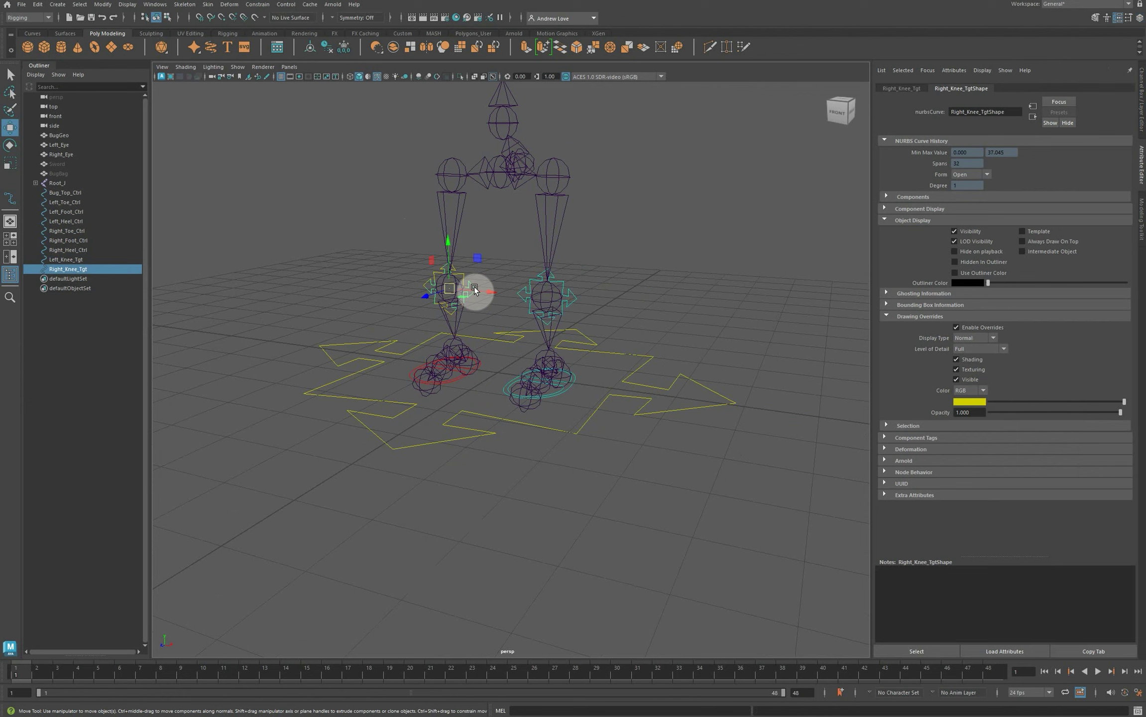
{"action": "left_click", "coordinate": [969, 402]}
{"action": "left_click", "coordinate": [881, 371]}
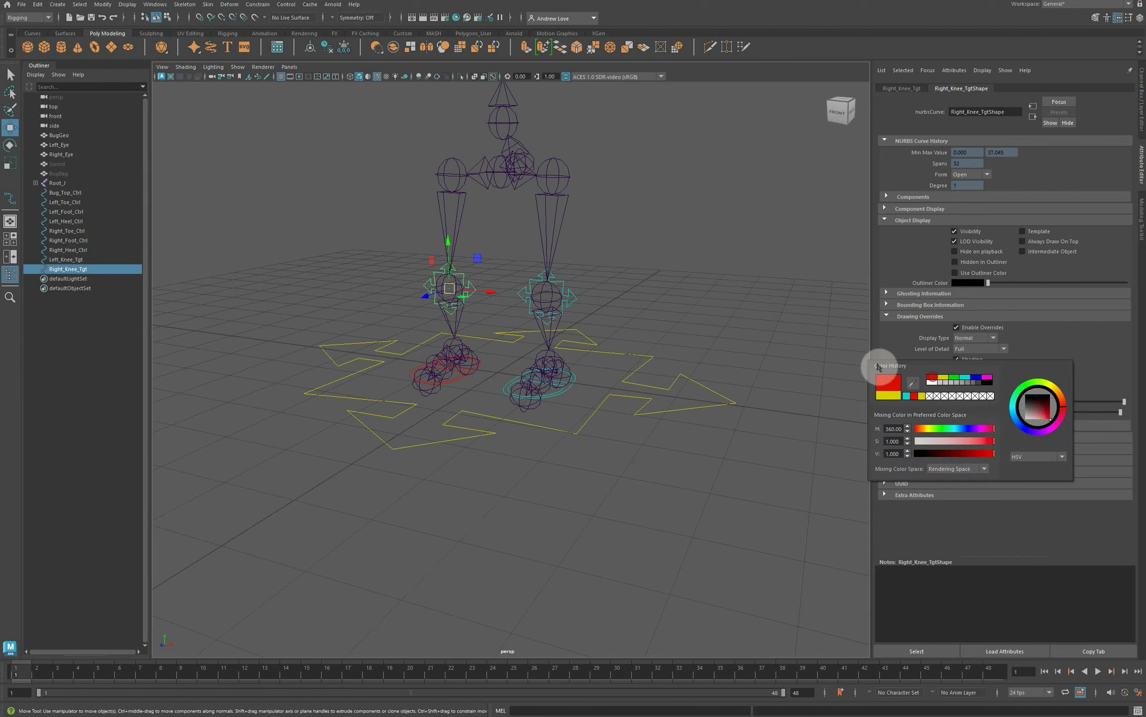
{"action": "left_click", "coordinate": [738, 317]}
Move both knee targets forward along Z so they sit in front of the legs.
{"action": "left_click", "coordinate": [519, 295]}
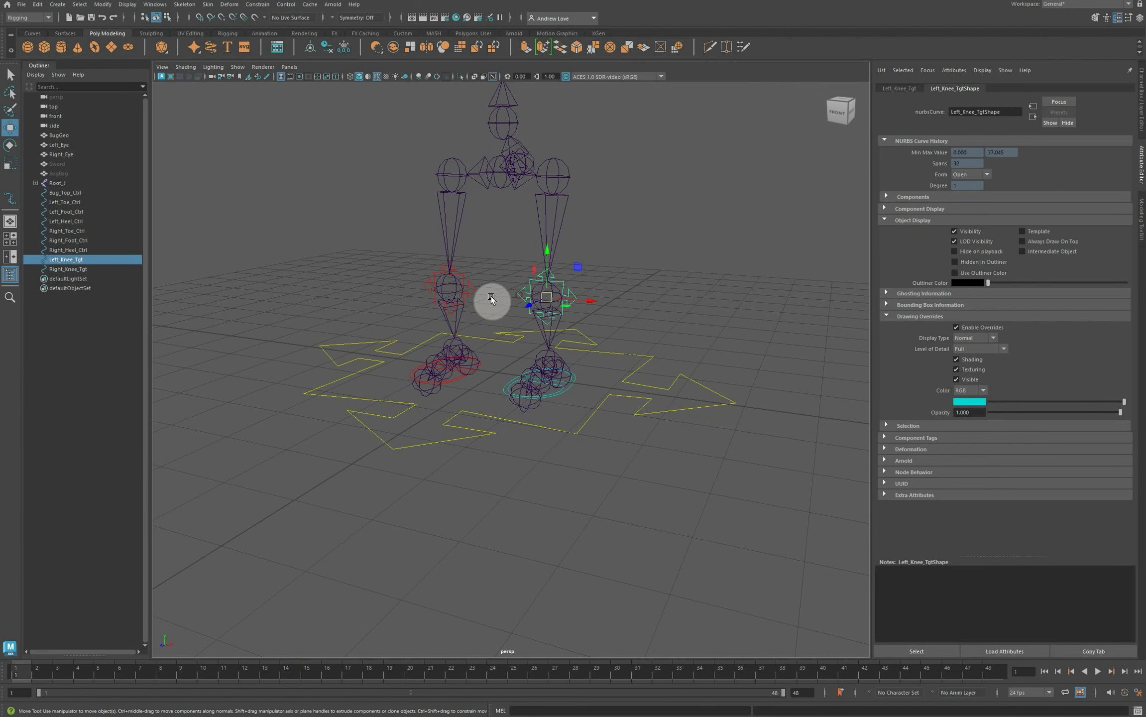
{"action": "left_click", "coordinate": [422, 283], "text": "shift"}
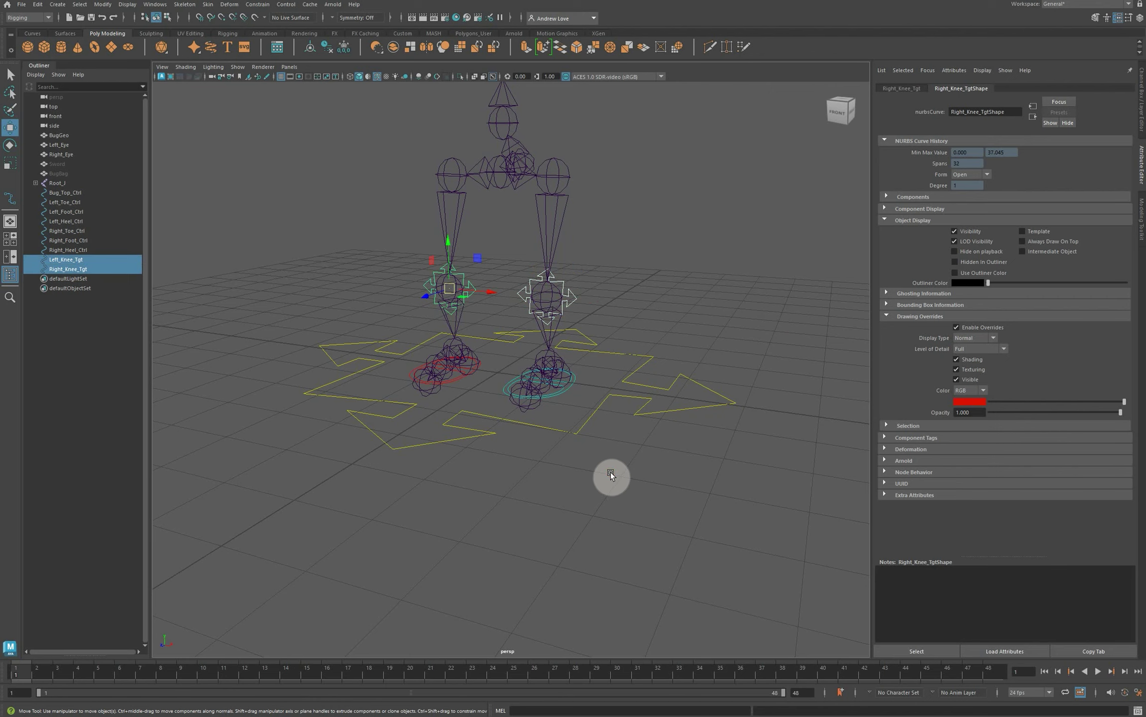
{"action": "left_click_drag", "start_coordinate": [611, 473], "coordinate": [440, 353], "text": "alt"}
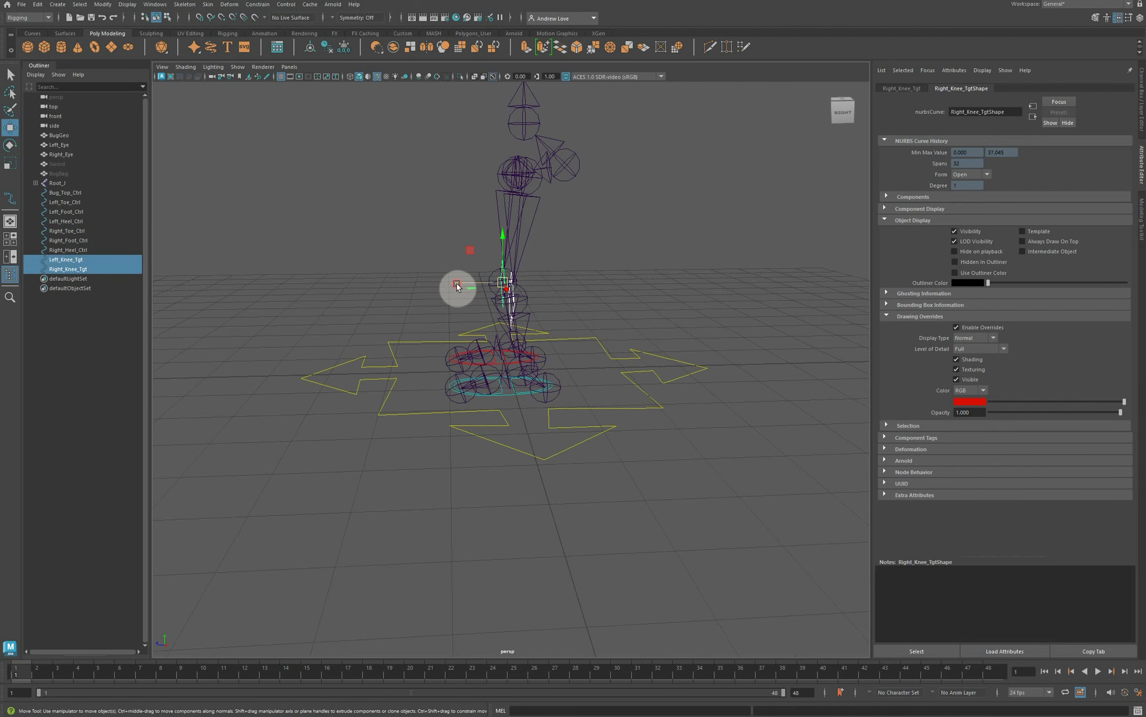
{"action": "left_click_drag", "start_coordinate": [456, 286], "coordinate": [353, 286]}
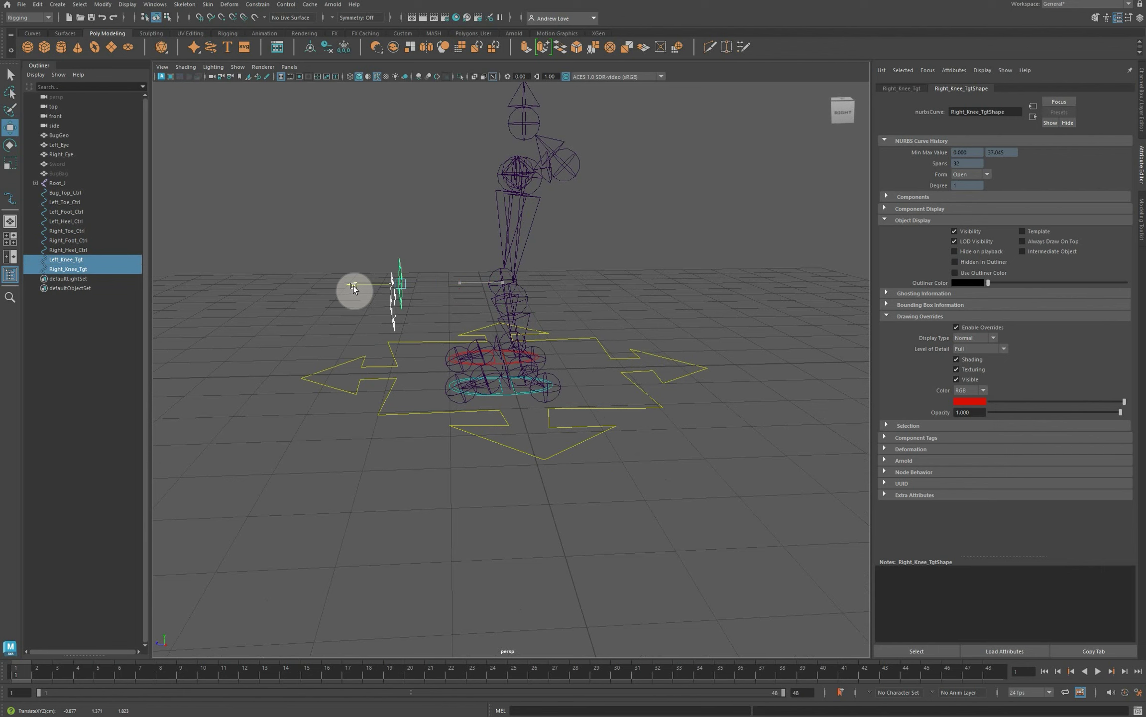
{"action": "left_click_drag", "start_coordinate": [354, 287], "coordinate": [334, 287]}
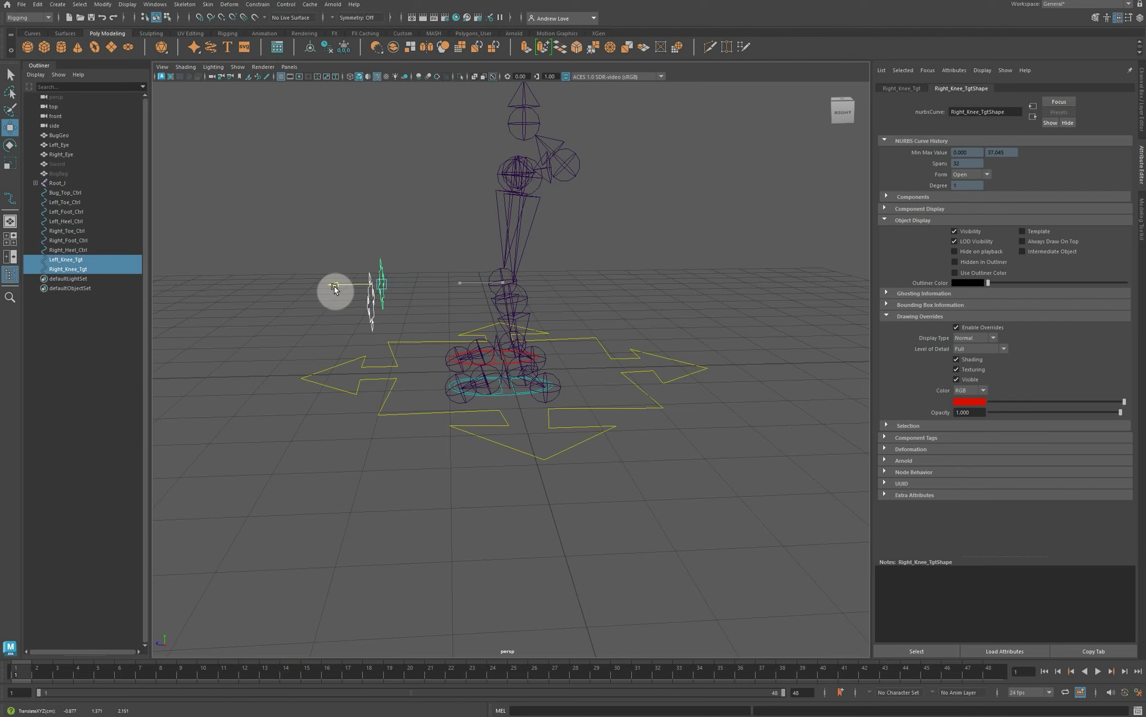
{"action": "left_click", "coordinate": [283, 283]}
{"action": "left_click_drag", "start_coordinate": [302, 435], "coordinate": [312, 460], "text": "alt"}
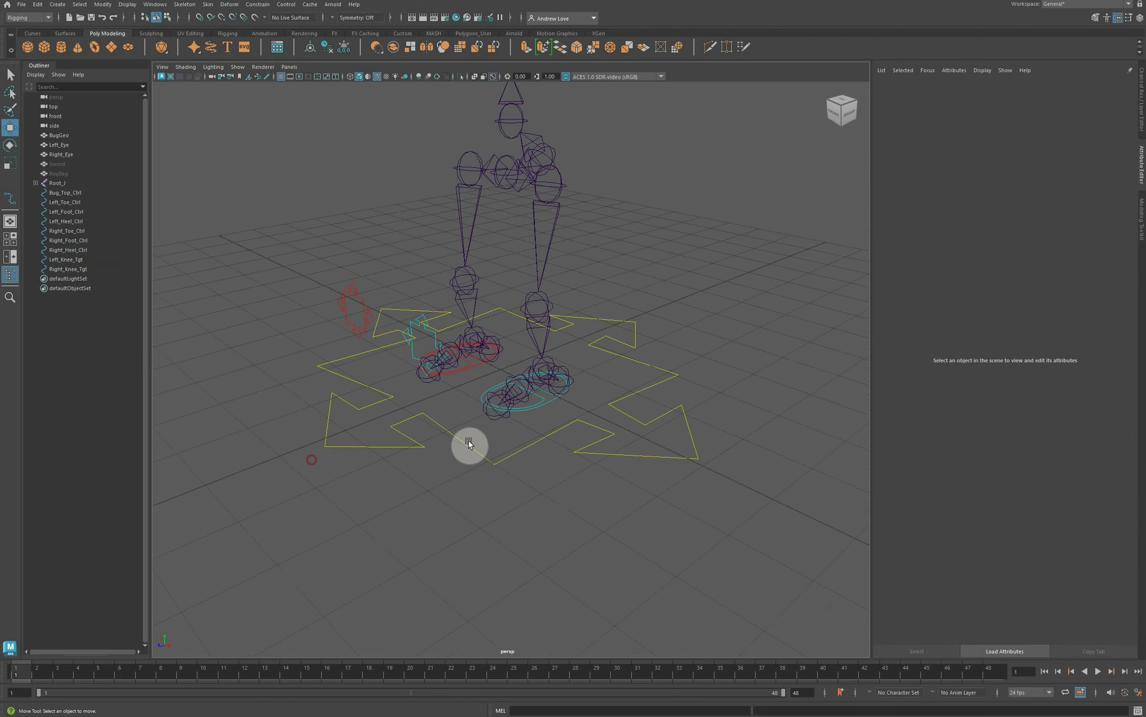
Freeze transforms and delete history on Left_Foot_Ctrl.
{"action": "scroll", "coordinate": [558, 421], "scroll_direction": "up", "scroll_amount": 4}
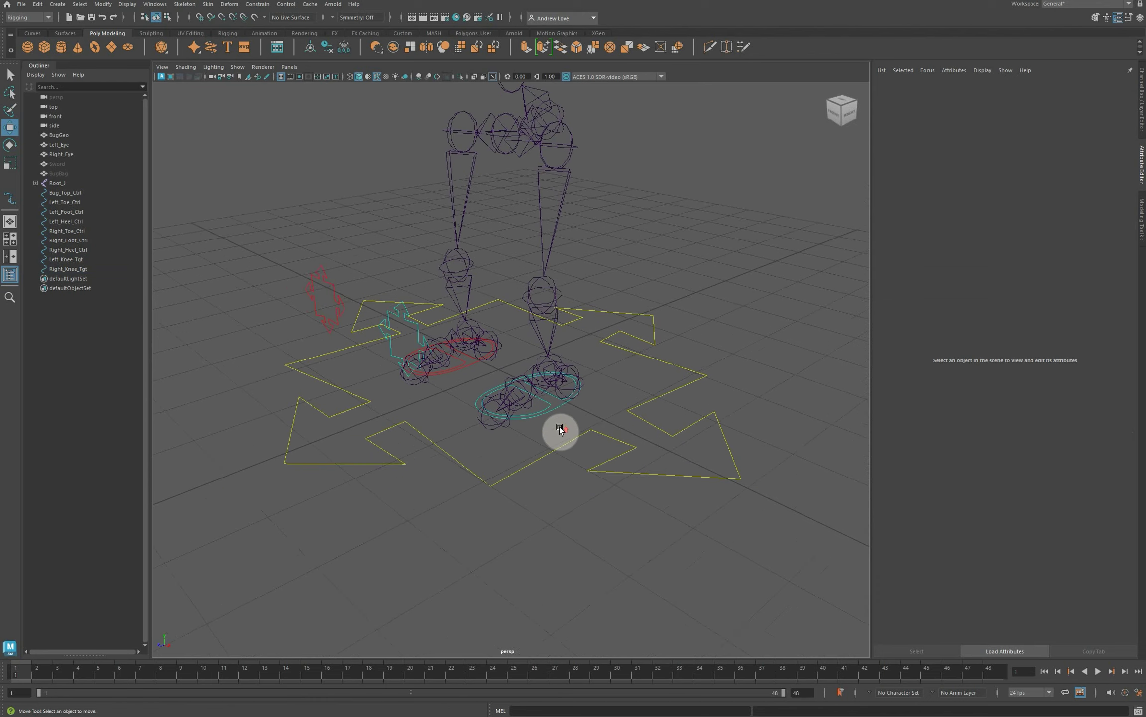
{"action": "left_click", "coordinate": [567, 418]}
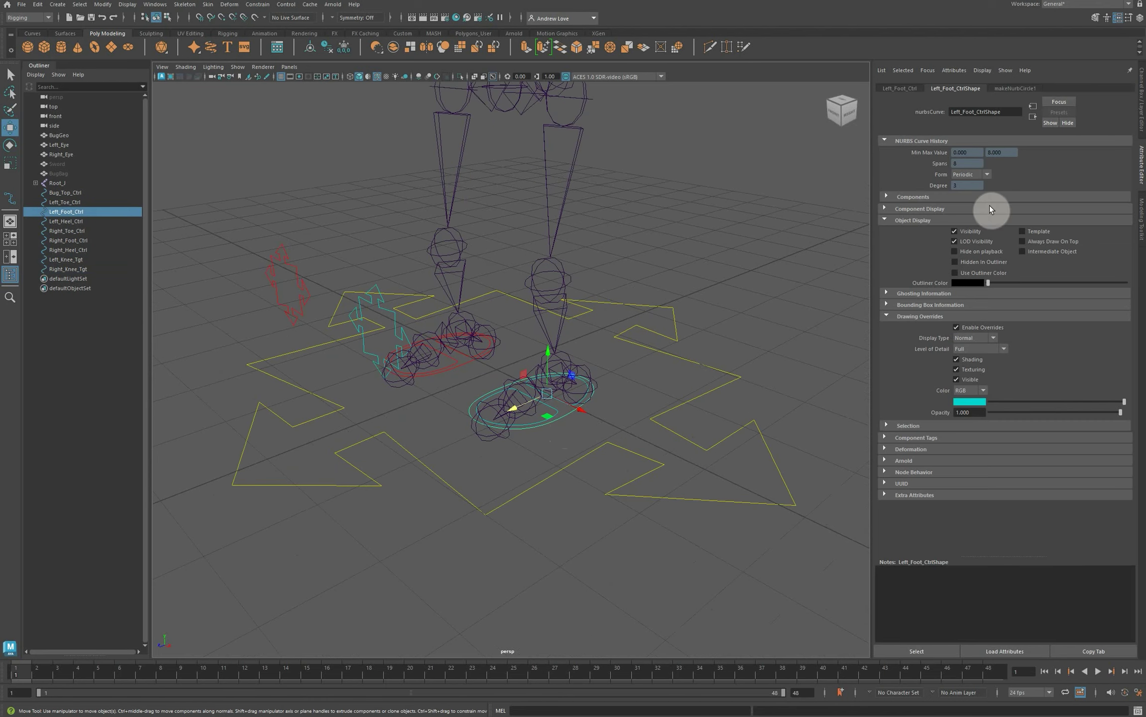
{"action": "left_click", "coordinate": [1142, 123]}
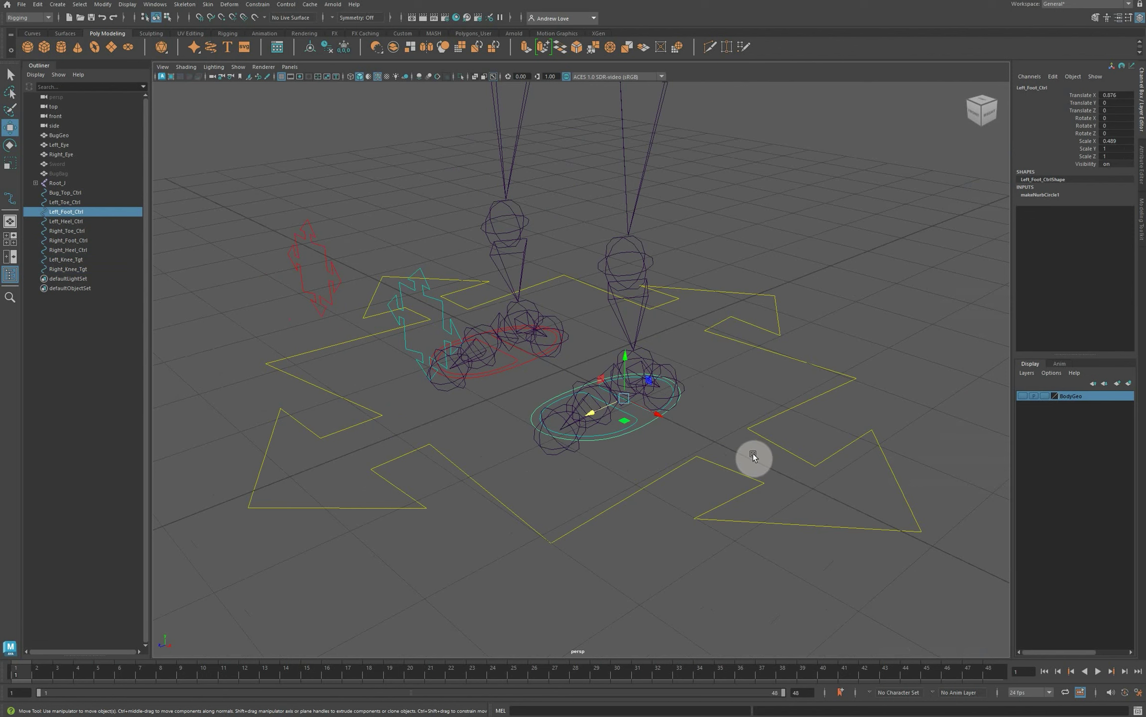
{"action": "left_click", "coordinate": [344, 50]}
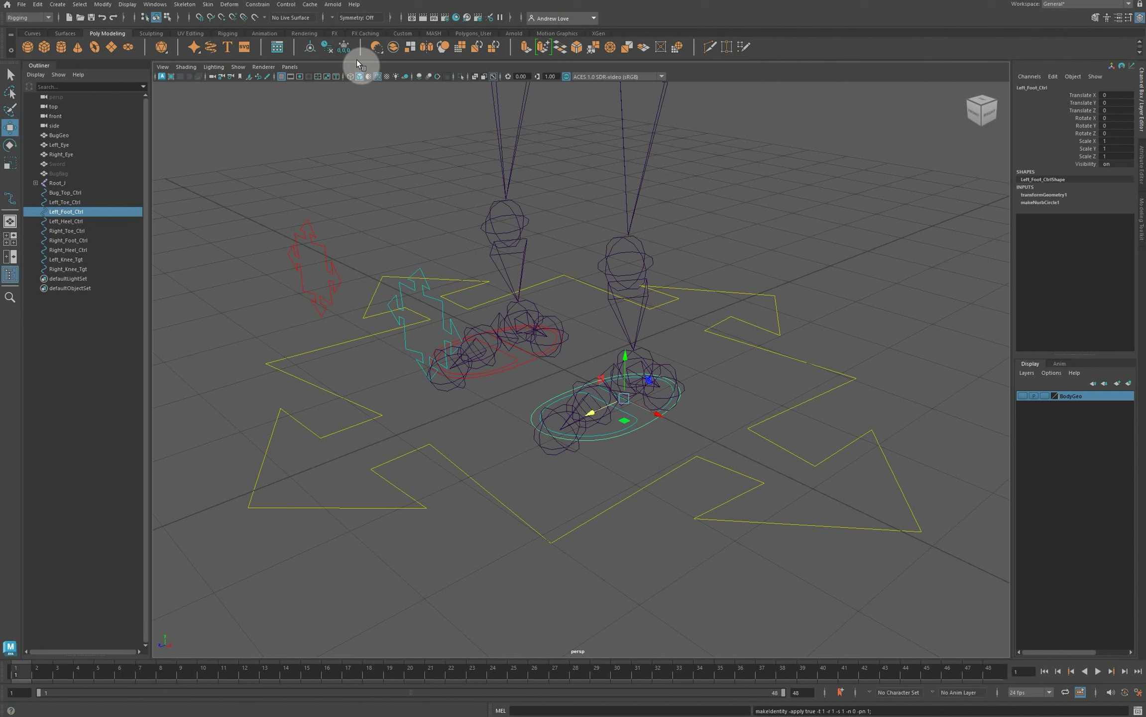
{"action": "left_click", "coordinate": [329, 50]}
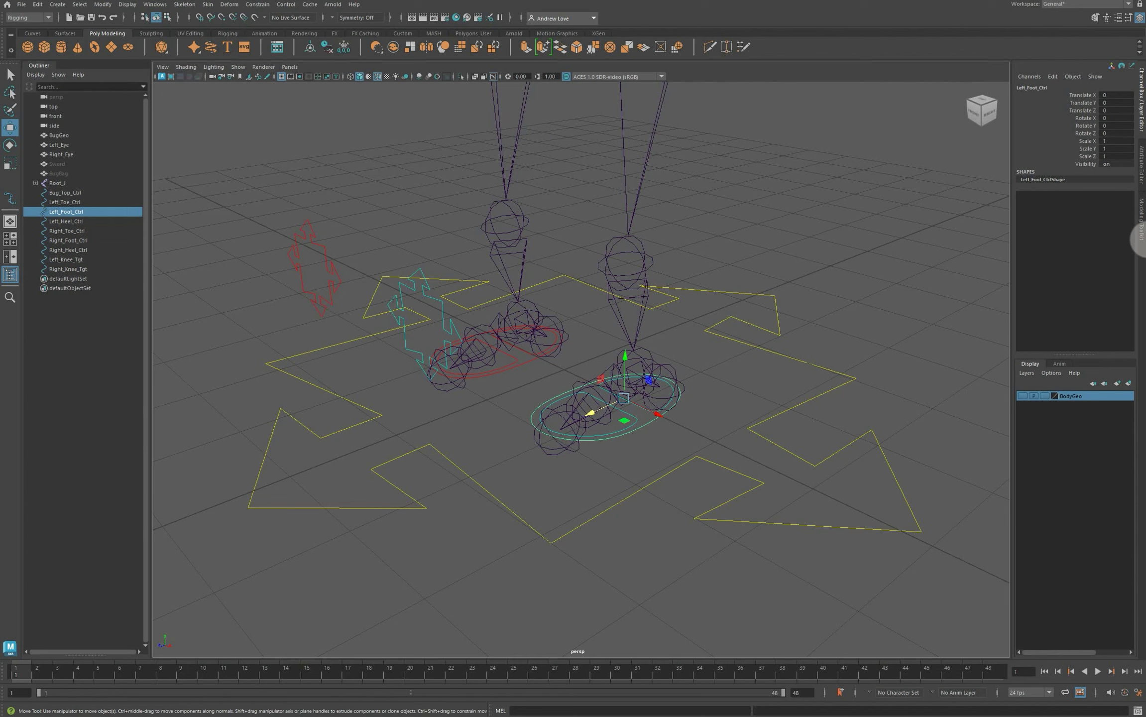
Freeze transforms on the left toe and left heel controls.
{"action": "left_click", "coordinate": [635, 426]}
{"action": "left_click", "coordinate": [635, 426]}
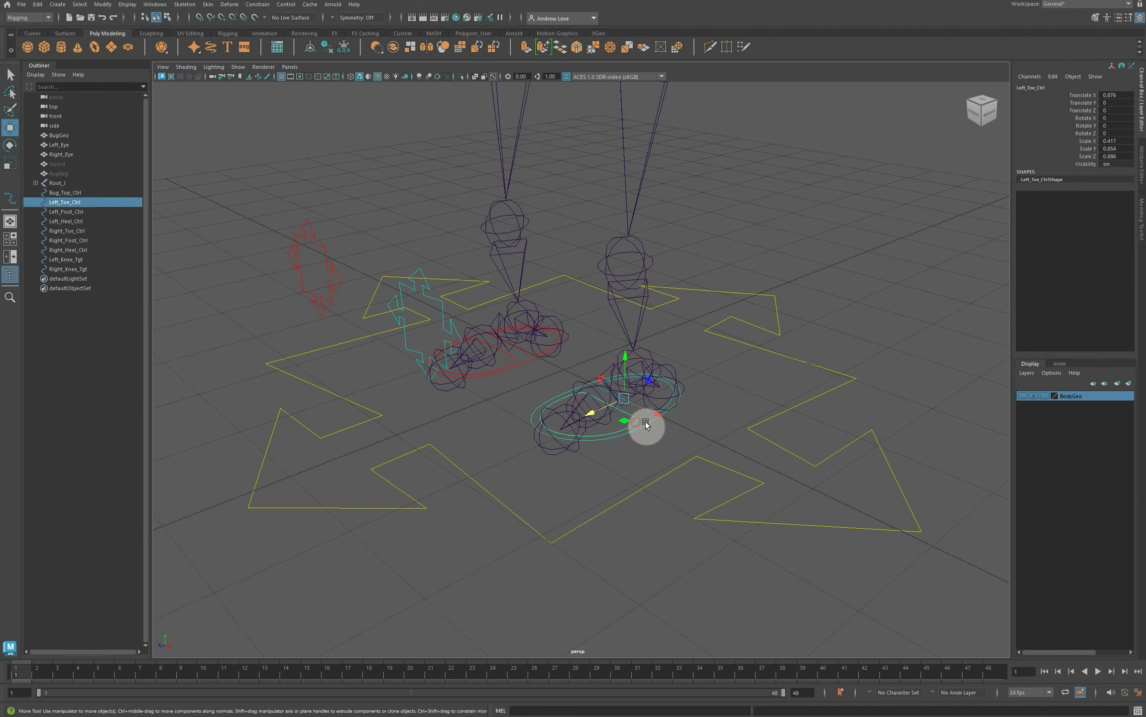
{"action": "left_click", "coordinate": [343, 49]}
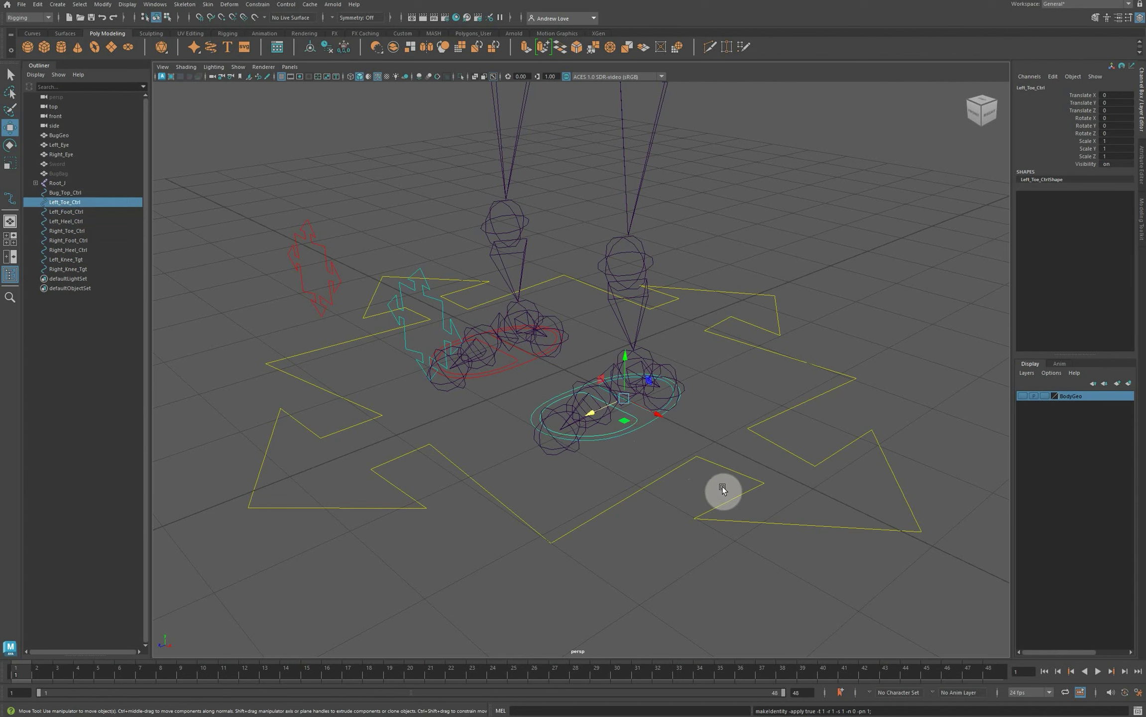
{"action": "left_click", "coordinate": [717, 439]}
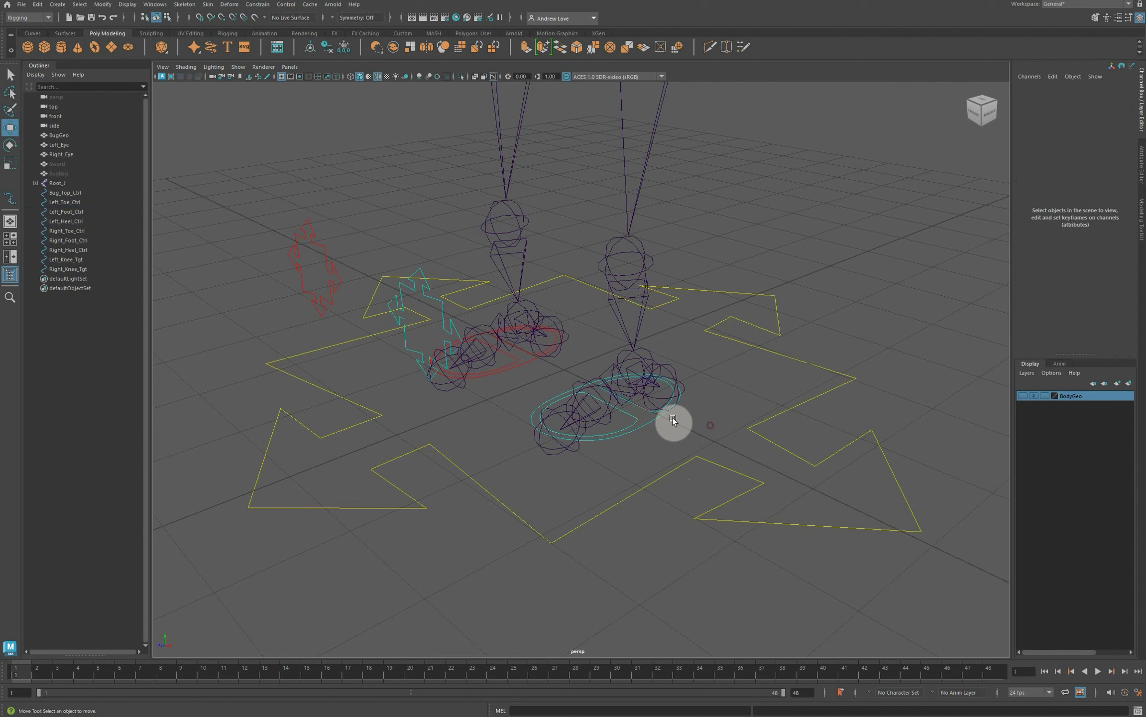
{"action": "left_click", "coordinate": [639, 409]}
{"action": "left_click", "coordinate": [343, 48]}
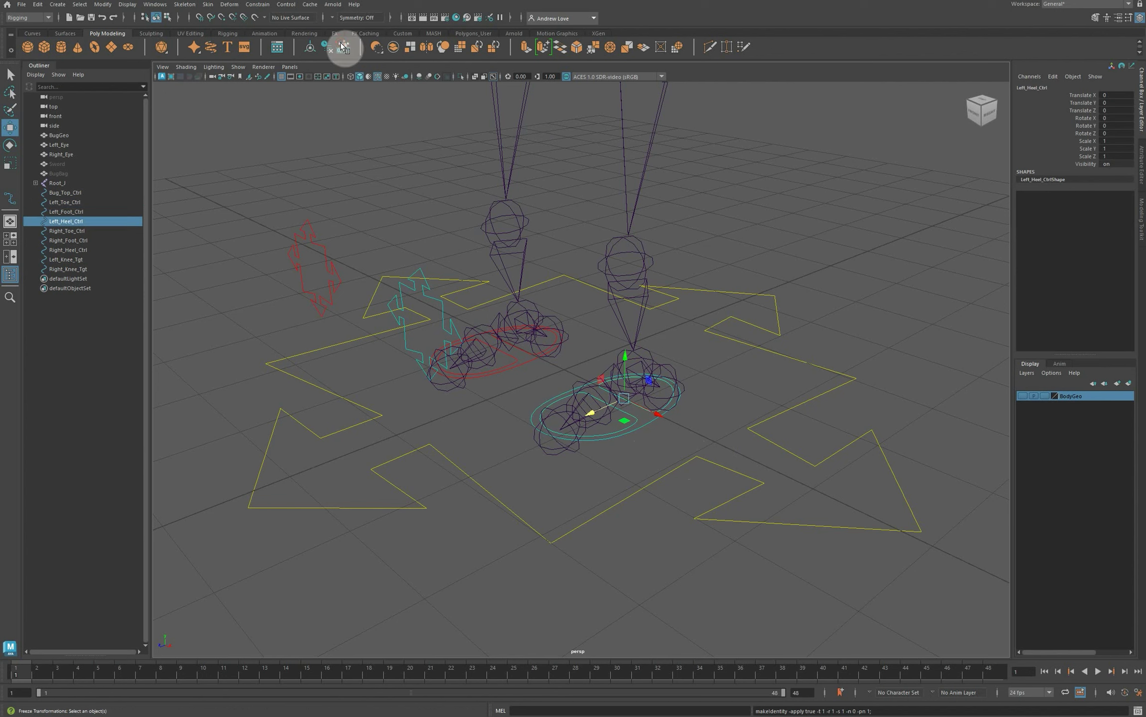
Freeze transforms on the right foot, right heel and right toe controls.
{"action": "left_click", "coordinate": [523, 363]}
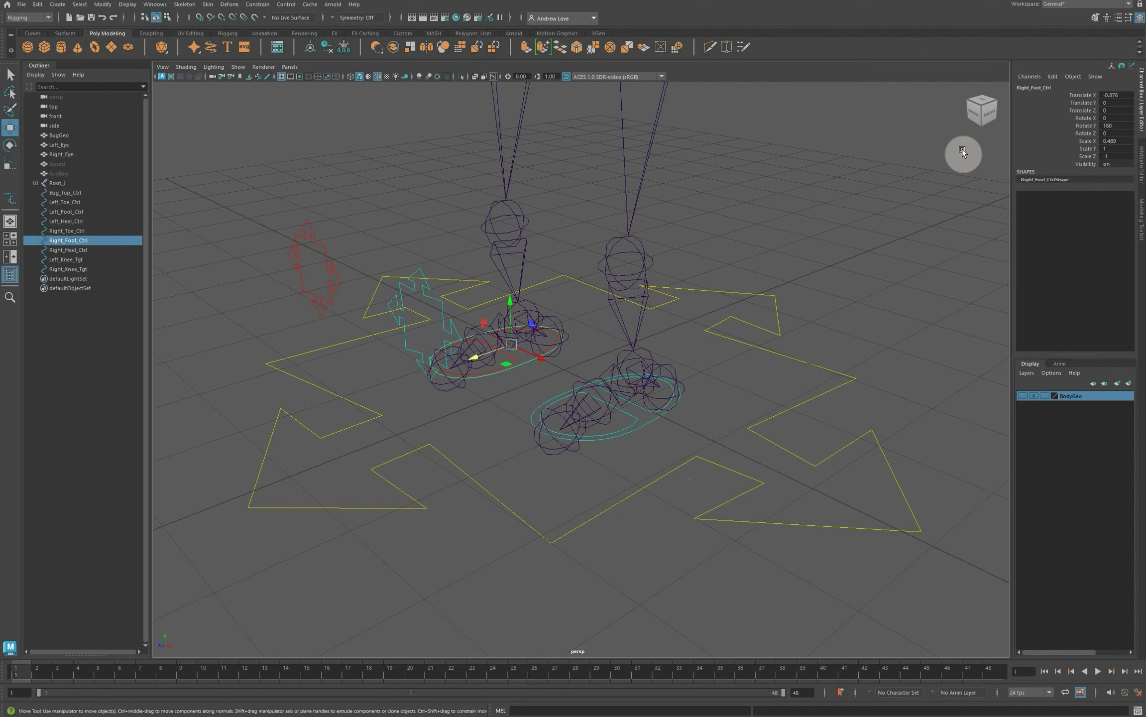
{"action": "left_click", "coordinate": [343, 48]}
{"action": "left_click", "coordinate": [527, 351]}
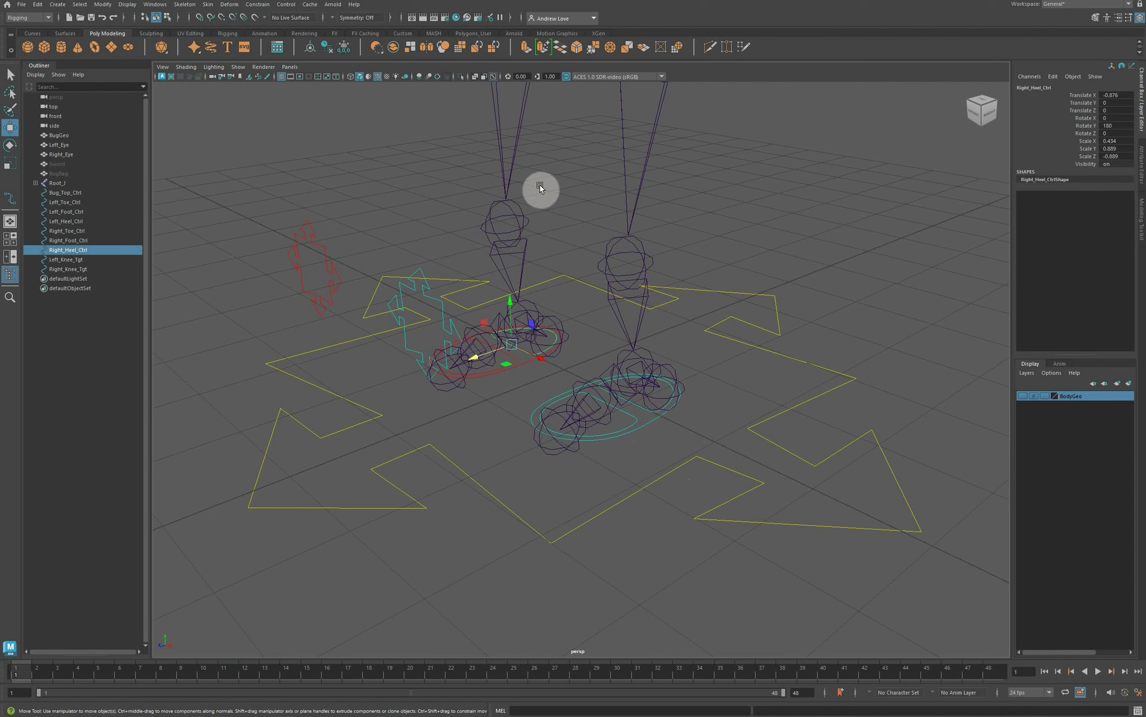
{"action": "left_click", "coordinate": [344, 48]}
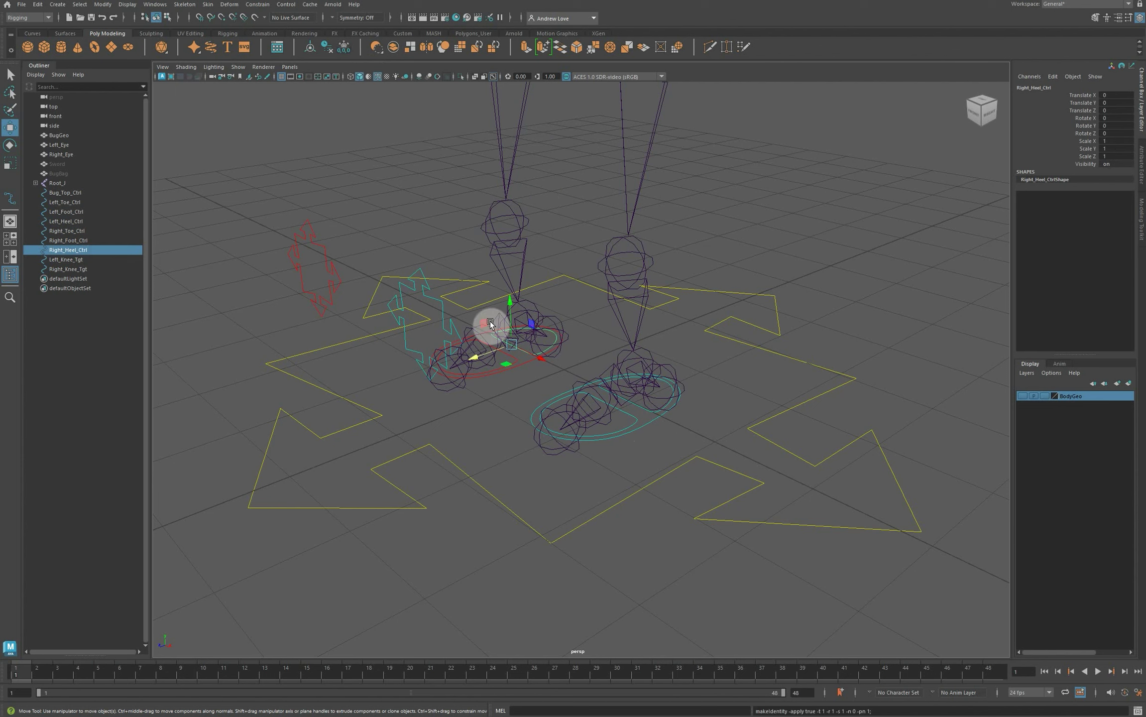
{"action": "left_click", "coordinate": [517, 359]}
{"action": "left_click", "coordinate": [517, 359]}
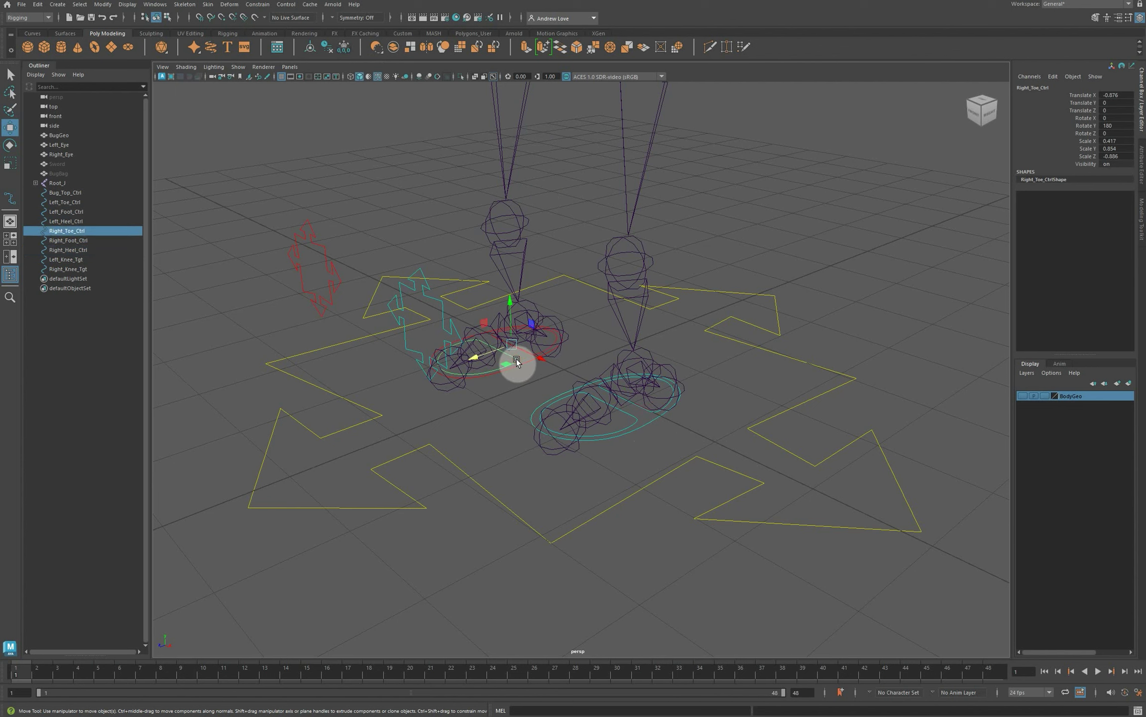
{"action": "left_click", "coordinate": [345, 50]}
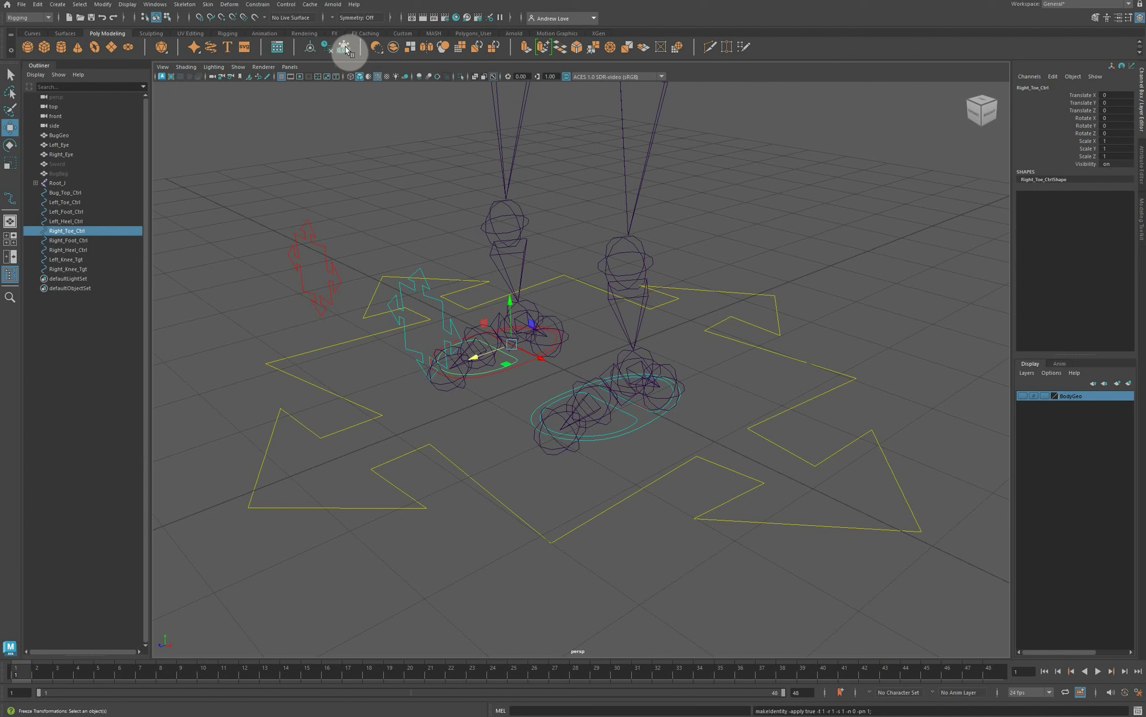
{"action": "left_click", "coordinate": [521, 378]}
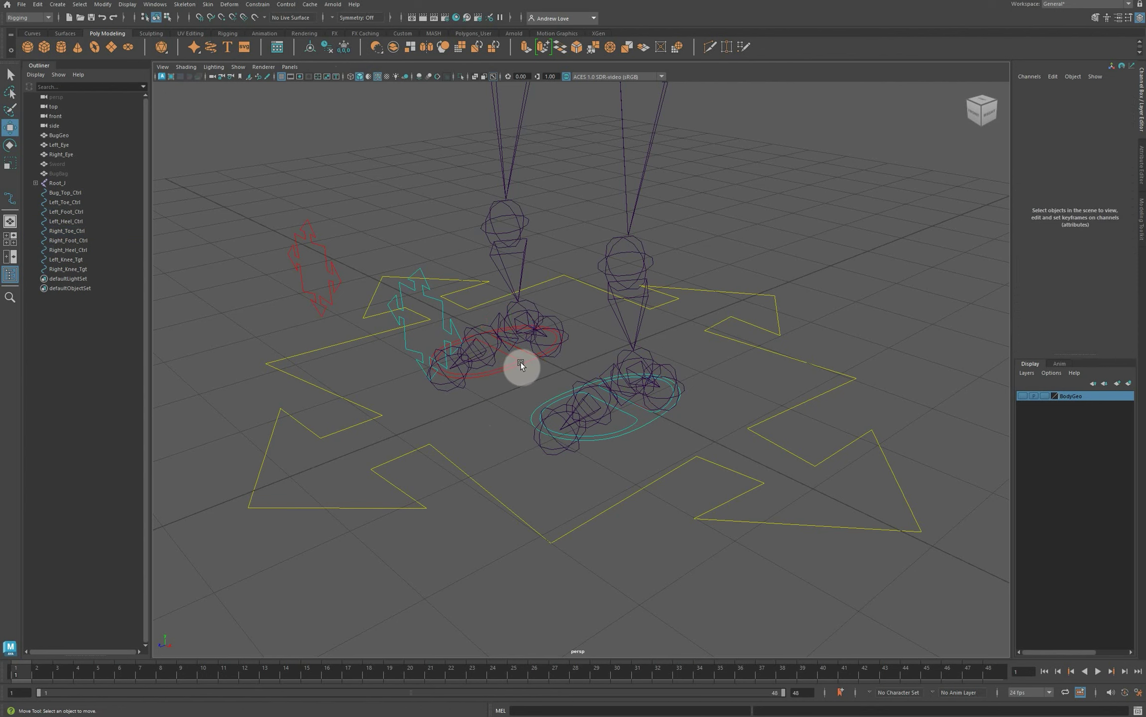
{"action": "left_click", "coordinate": [518, 362]}
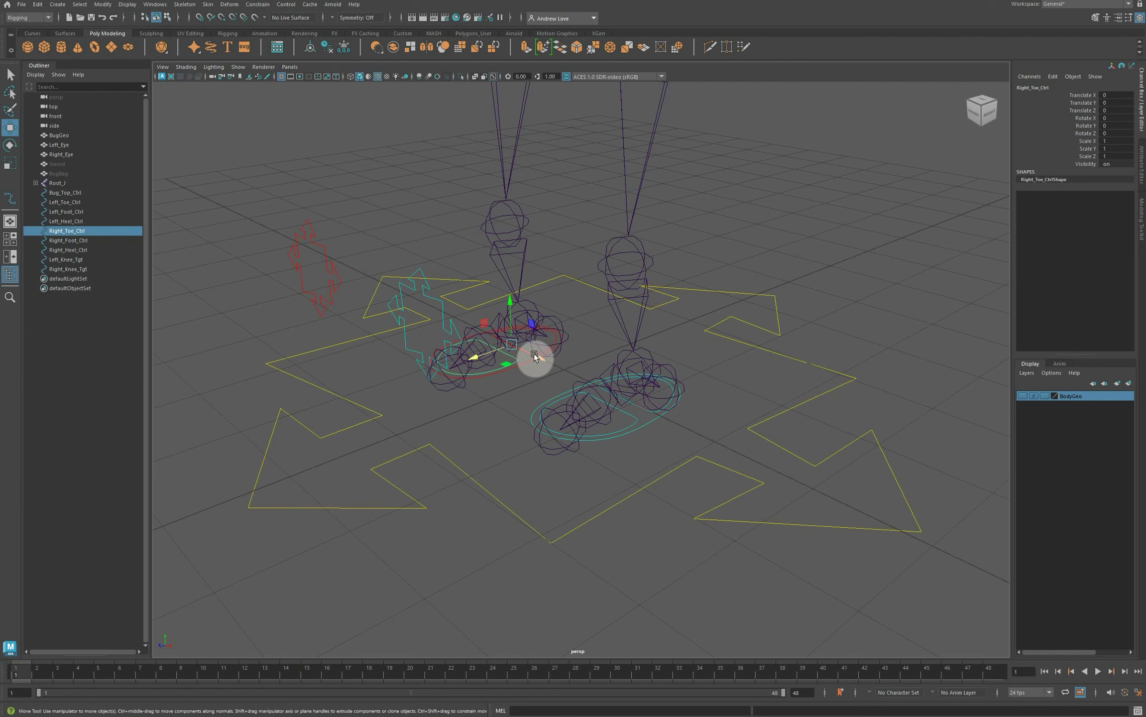
{"action": "left_click_drag", "start_coordinate": [531, 355], "coordinate": [514, 391]}
{"action": "left_click", "coordinate": [272, 300]}
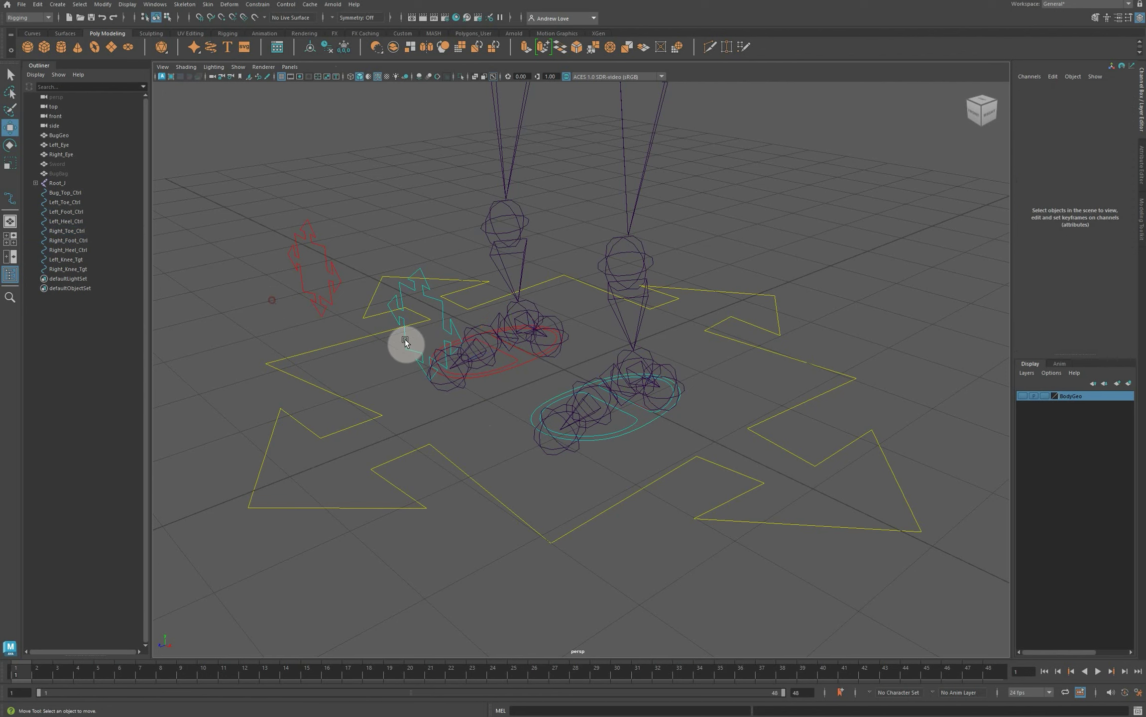
Freeze transforms on Left_Knee_Tgt and Right_Knee_Tgt.
{"action": "left_click", "coordinate": [406, 351]}
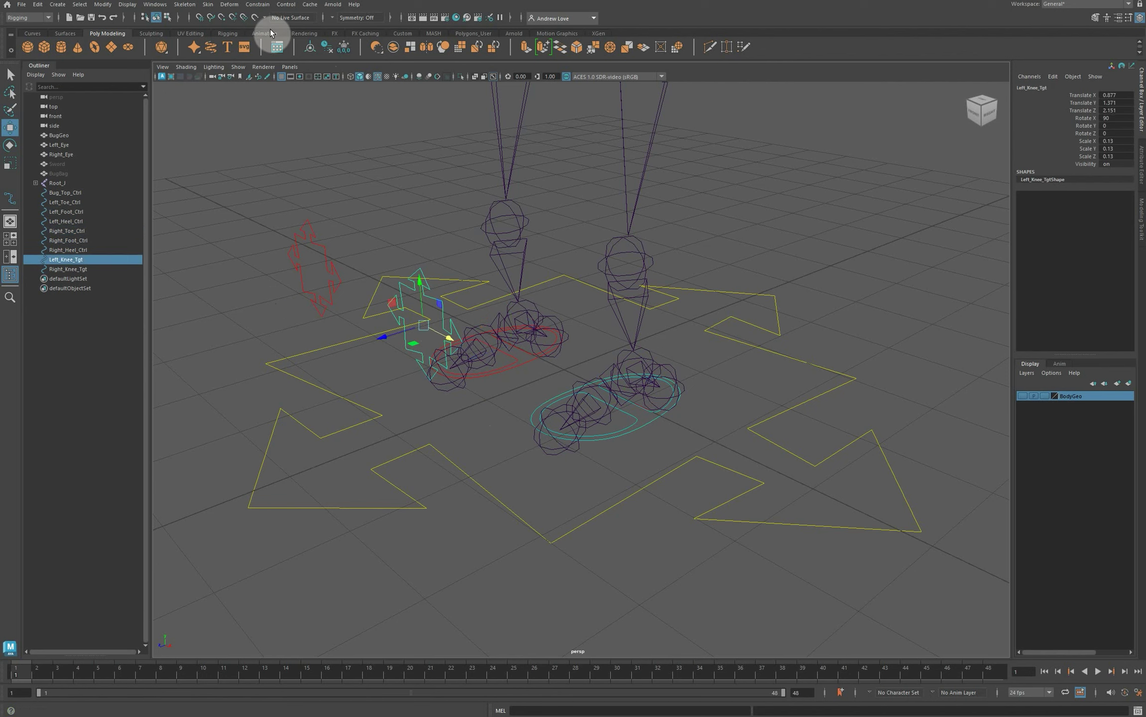
{"action": "left_click", "coordinate": [343, 46]}
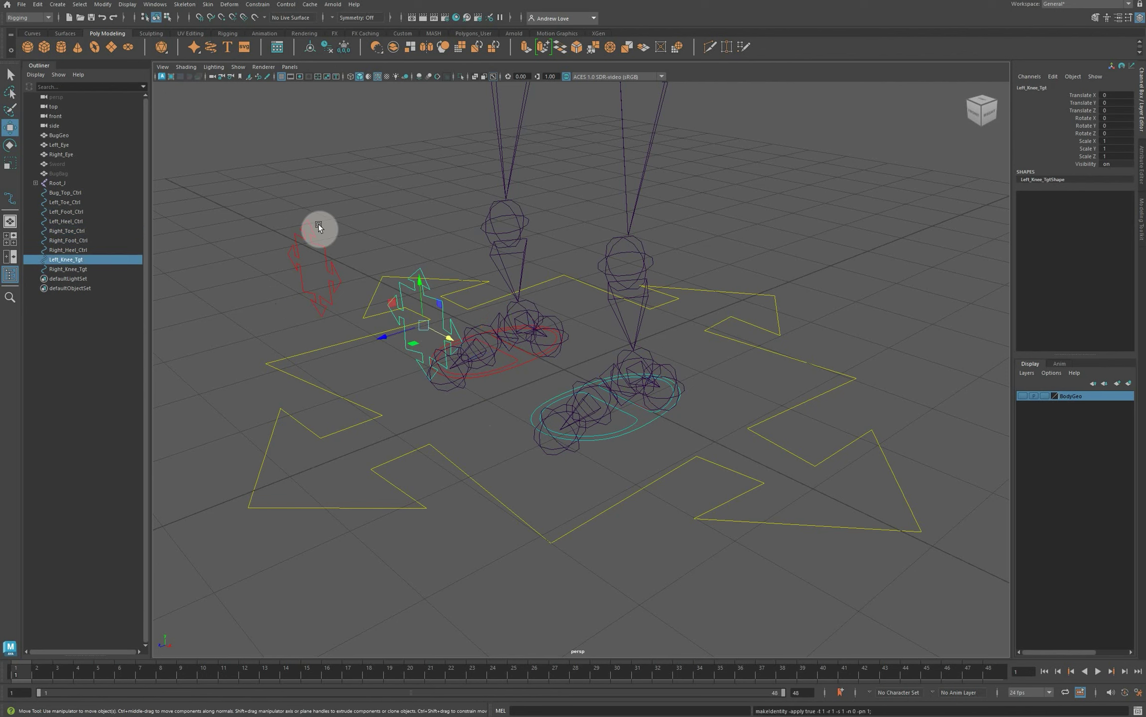
{"action": "left_click", "coordinate": [310, 234]}
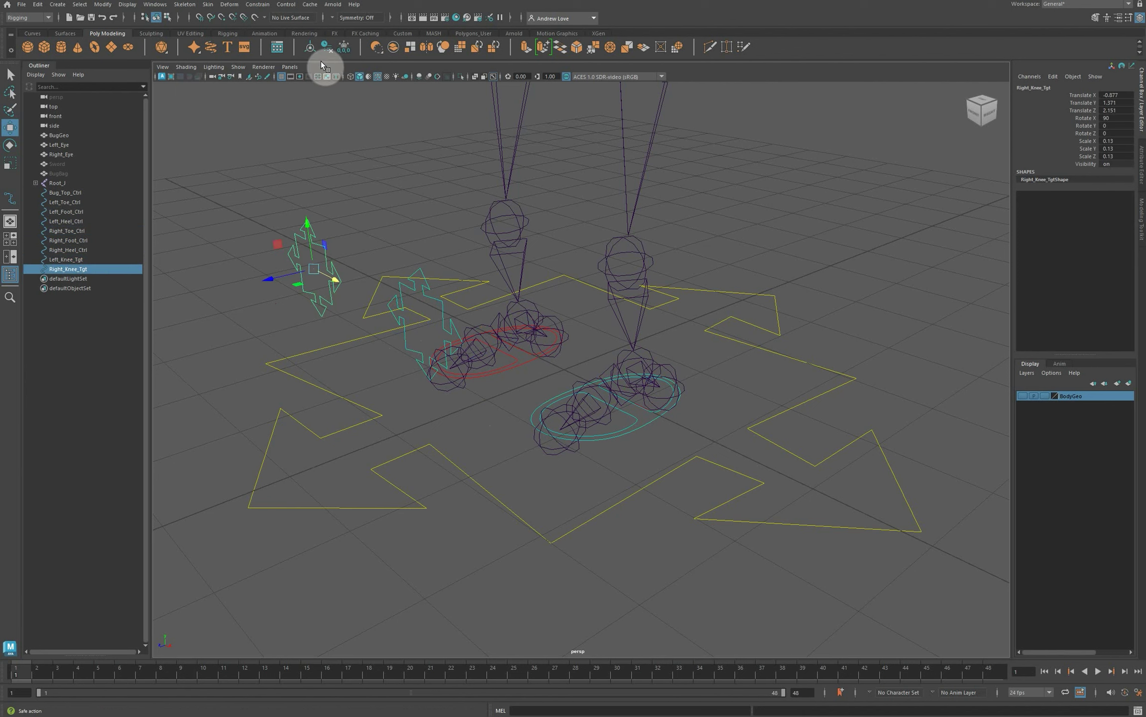
{"action": "left_click", "coordinate": [343, 47]}
{"action": "left_click", "coordinate": [358, 178]}
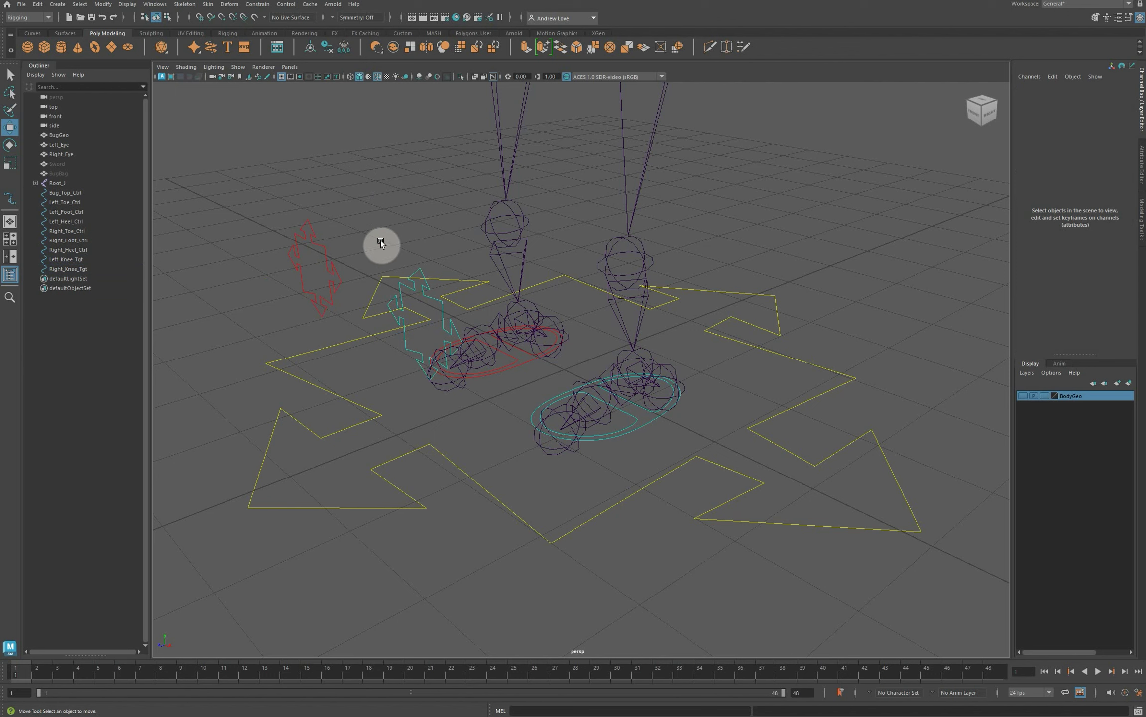
{"action": "left_click", "coordinate": [336, 278]}
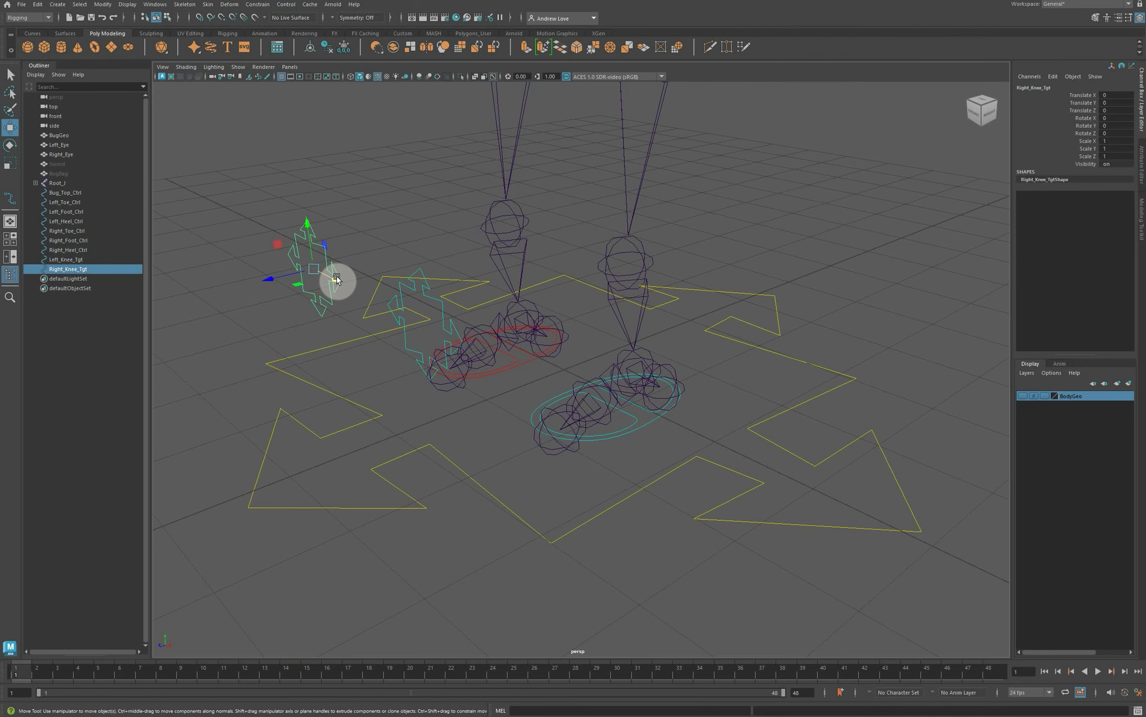
Orbit the persp view, then switch to the four-view layout and centre the rig in top view.
{"action": "scroll", "coordinate": [478, 512], "scroll_direction": "down", "scroll_amount": 5}
{"action": "left_click", "coordinate": [366, 523]}
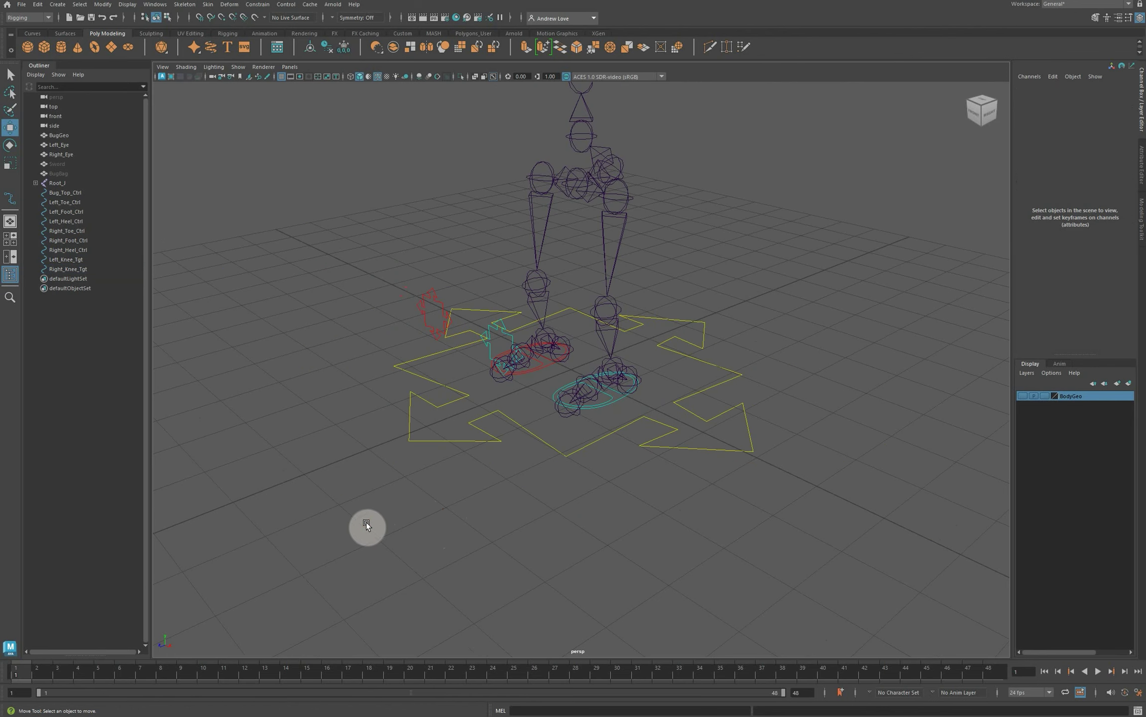
{"action": "mouse_move", "coordinate": [366, 522]}
{"action": "left_mouse_down", "text": "alt"}
{"action": "mouse_move", "coordinate": [625, 520]}
{"action": "mouse_move", "coordinate": [468, 530]}
{"action": "mouse_move", "coordinate": [375, 511]}
{"action": "mouse_move", "coordinate": [377, 499]}
{"action": "mouse_move", "coordinate": [504, 525]}
{"action": "mouse_move", "coordinate": [358, 502]}
{"action": "mouse_move", "coordinate": [385, 516]}
{"action": "left_mouse_up", "text": "alt"}
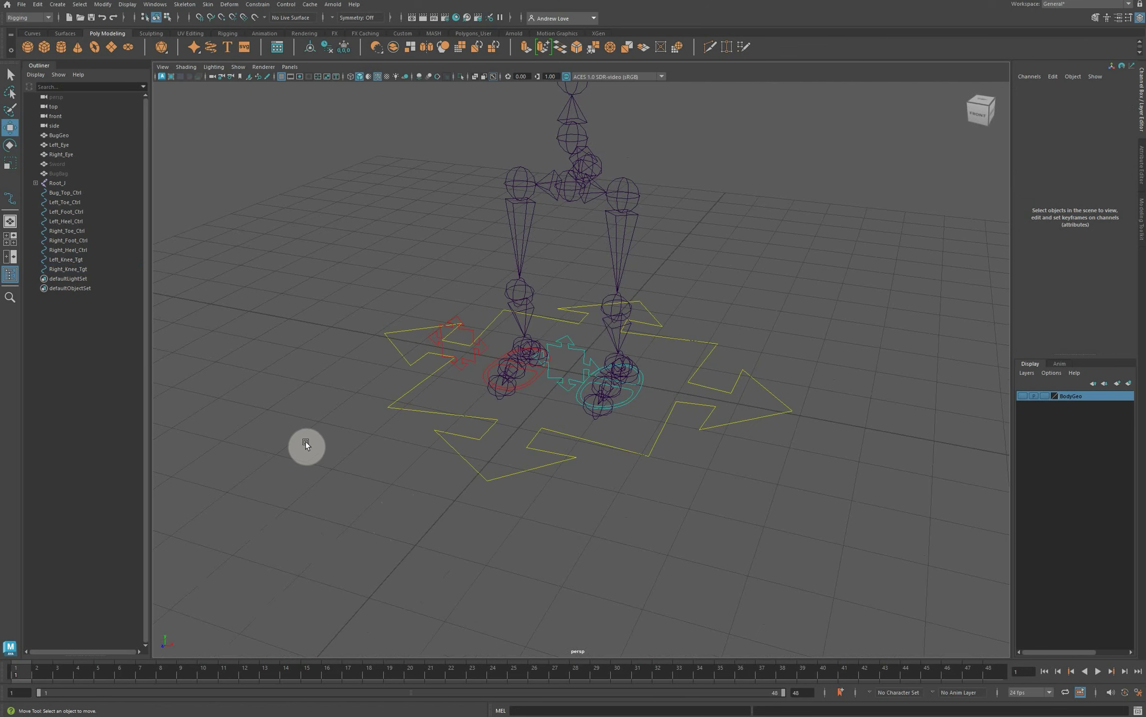
{"action": "scroll", "coordinate": [252, 243], "scroll_direction": "down", "scroll_amount": 3}
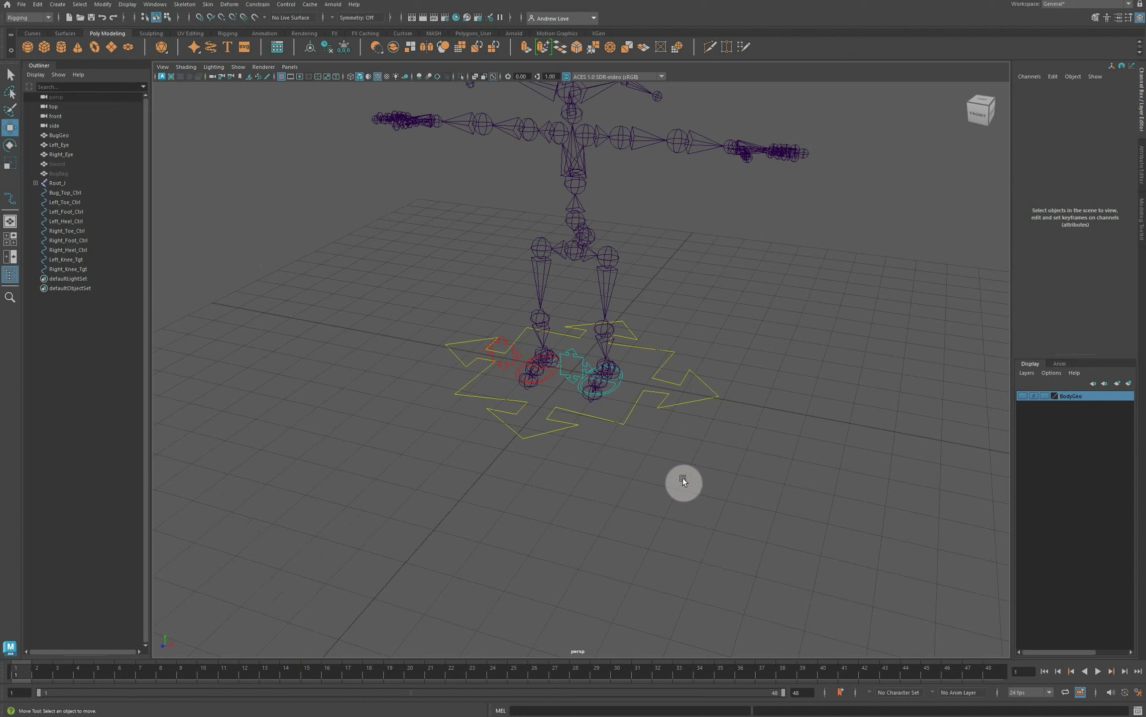
{"action": "key", "text": "space"}
{"action": "key", "text": "space"}
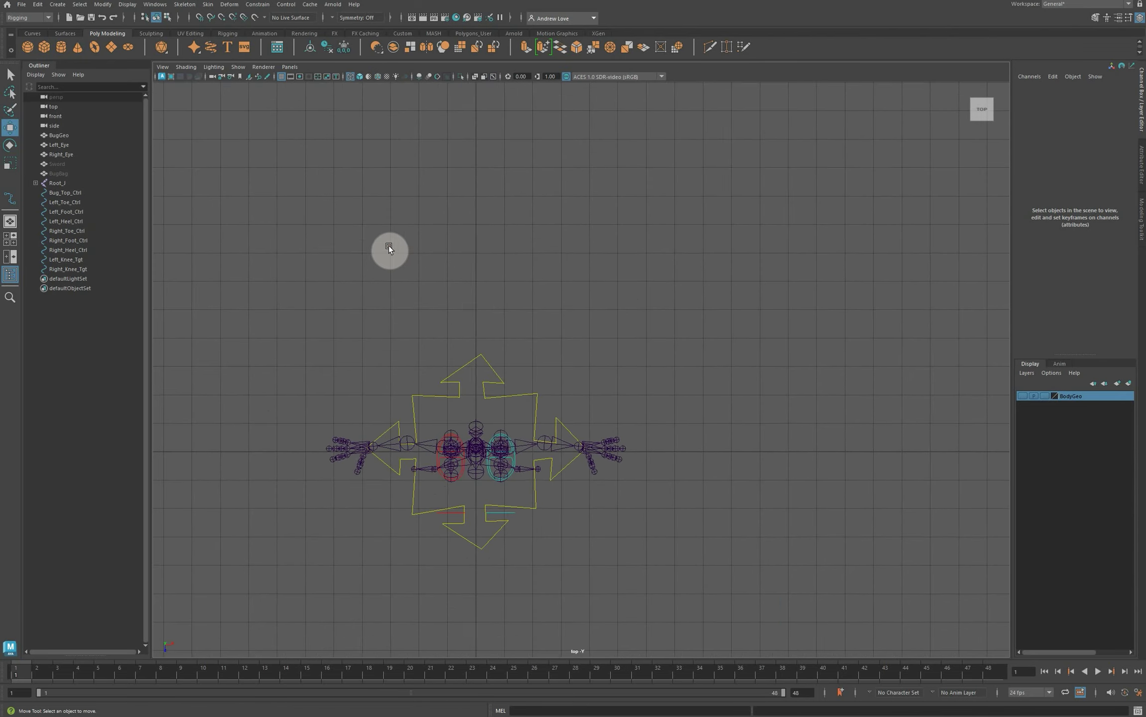
{"action": "scroll", "coordinate": [392, 247], "scroll_direction": "up", "scroll_amount": 3}
{"action": "middle_click_drag", "start_coordinate": [403, 204], "coordinate": [433, 197], "text": "alt"}
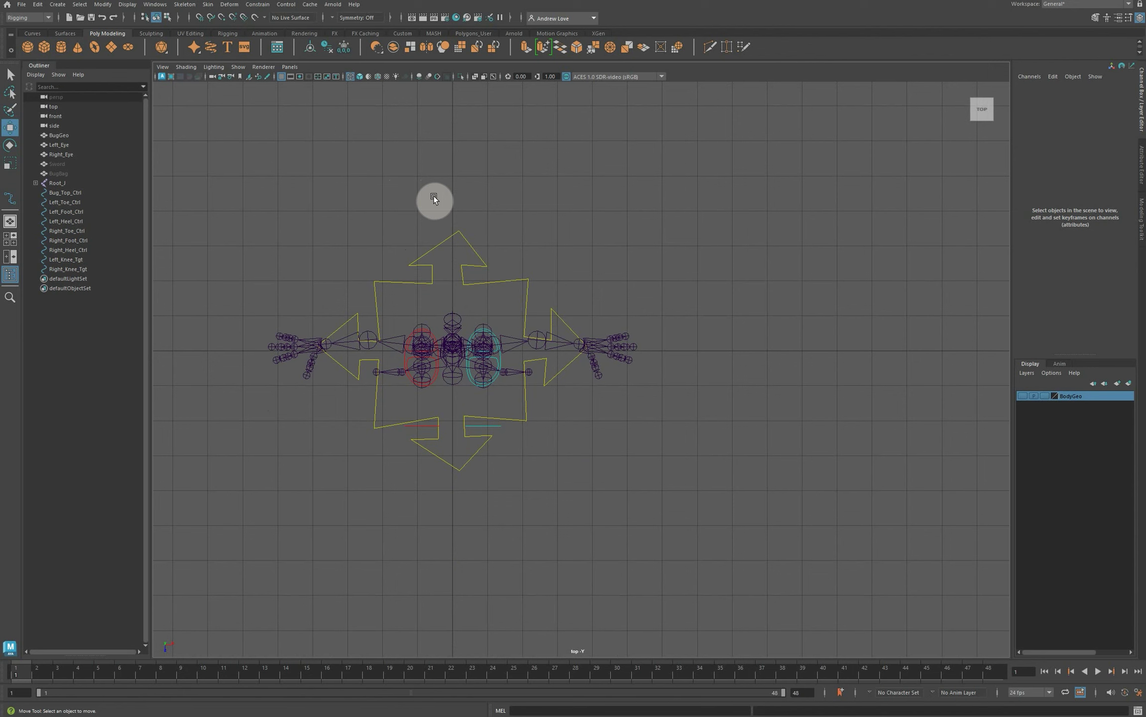
Switch to the EP Curve Tool from Create > Curve Tools.
{"action": "left_click", "coordinate": [57, 4]}
{"action": "mouse_move", "coordinate": [119, 56]}
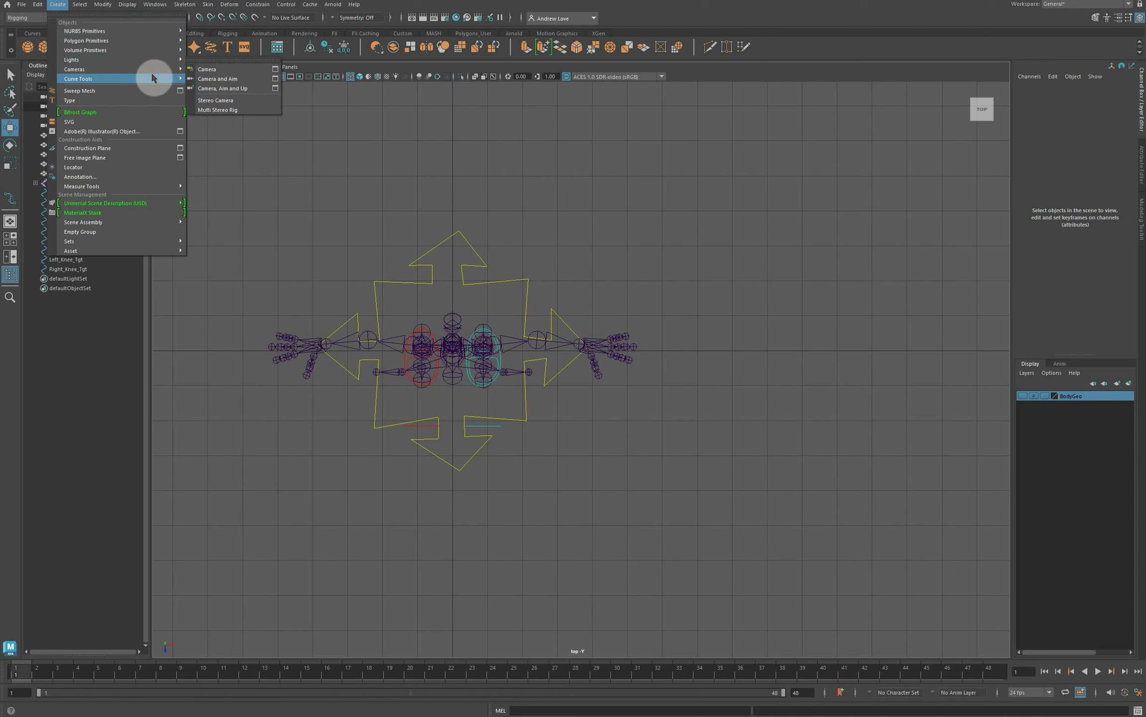
{"action": "mouse_move", "coordinate": [154, 79]}
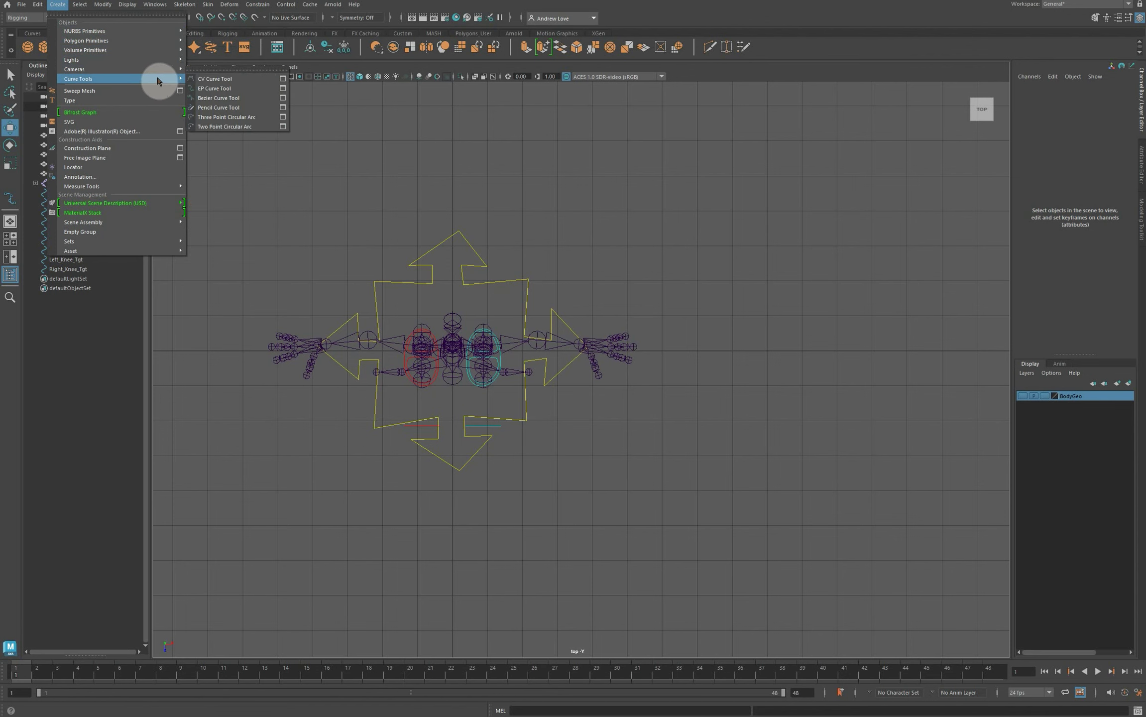
{"action": "left_click", "coordinate": [242, 89]}
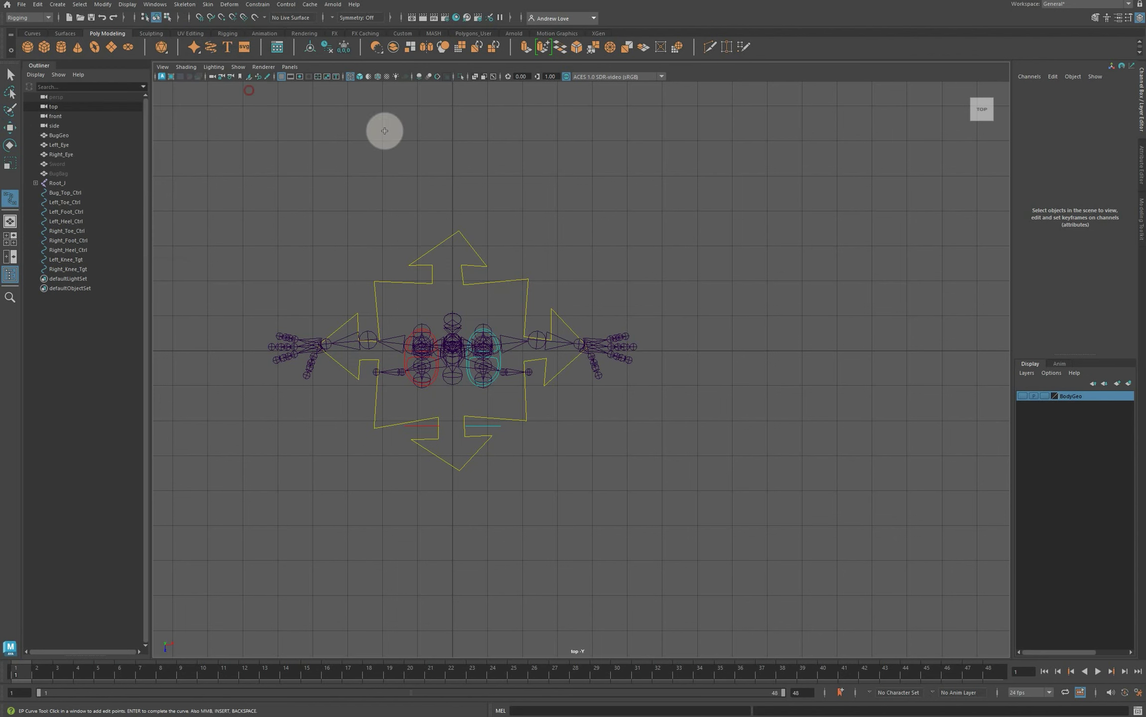
Trace a blocky octagonal outline with side tabs beside the rig in the top view.
{"action": "left_click", "coordinate": [666, 229]}
{"action": "left_click", "coordinate": [663, 269]}
{"action": "left_click", "coordinate": [680, 244]}
{"action": "left_click", "coordinate": [699, 245]}
{"action": "left_click", "coordinate": [701, 219]}
{"action": "left_click", "coordinate": [771, 202]}
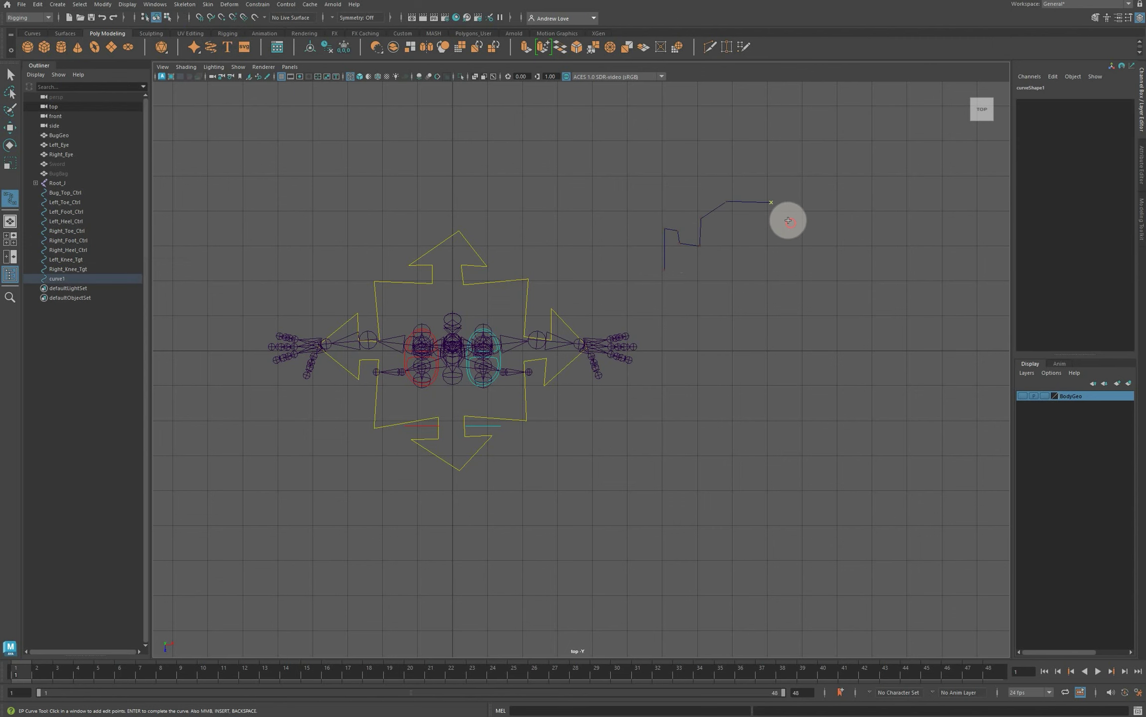
{"action": "left_click", "coordinate": [792, 250]}
{"action": "left_click", "coordinate": [818, 232]}
{"action": "left_click", "coordinate": [819, 278]}
{"action": "left_click", "coordinate": [794, 267]}
{"action": "left_click", "coordinate": [794, 292]}
{"action": "left_click", "coordinate": [776, 314]}
{"action": "left_click", "coordinate": [734, 318]}
{"action": "left_click", "coordinate": [711, 303]}
{"action": "left_click", "coordinate": [701, 268]}
{"action": "left_click", "coordinate": [688, 268]}
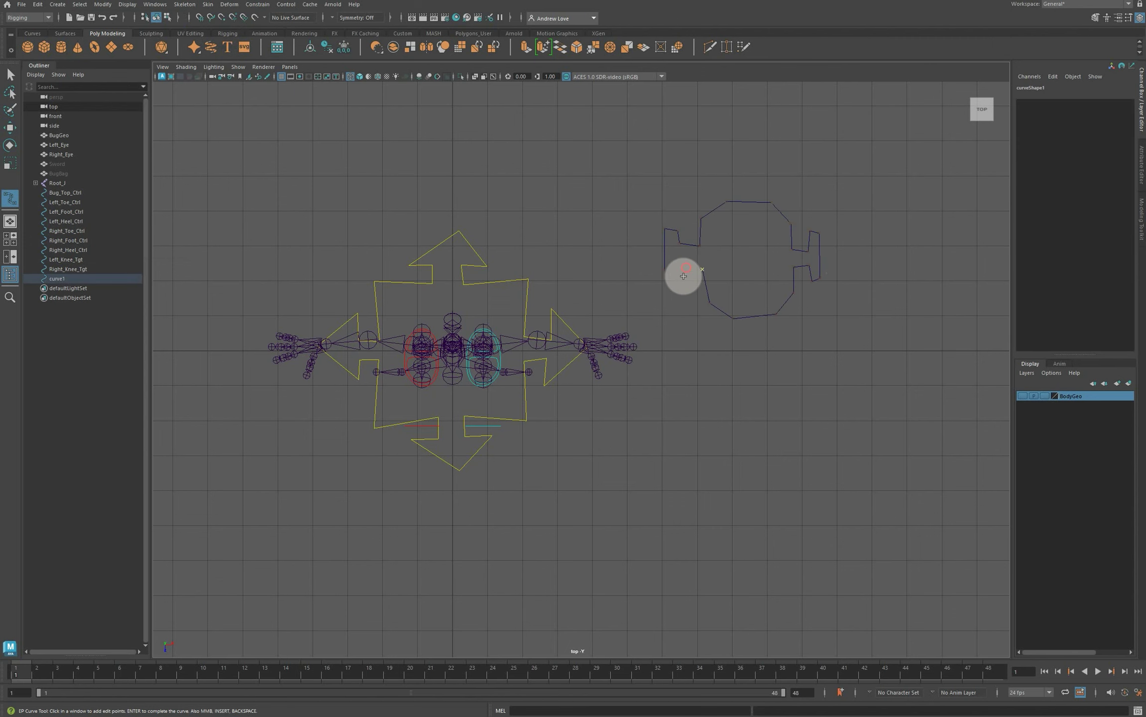
{"action": "left_click", "coordinate": [688, 286]}
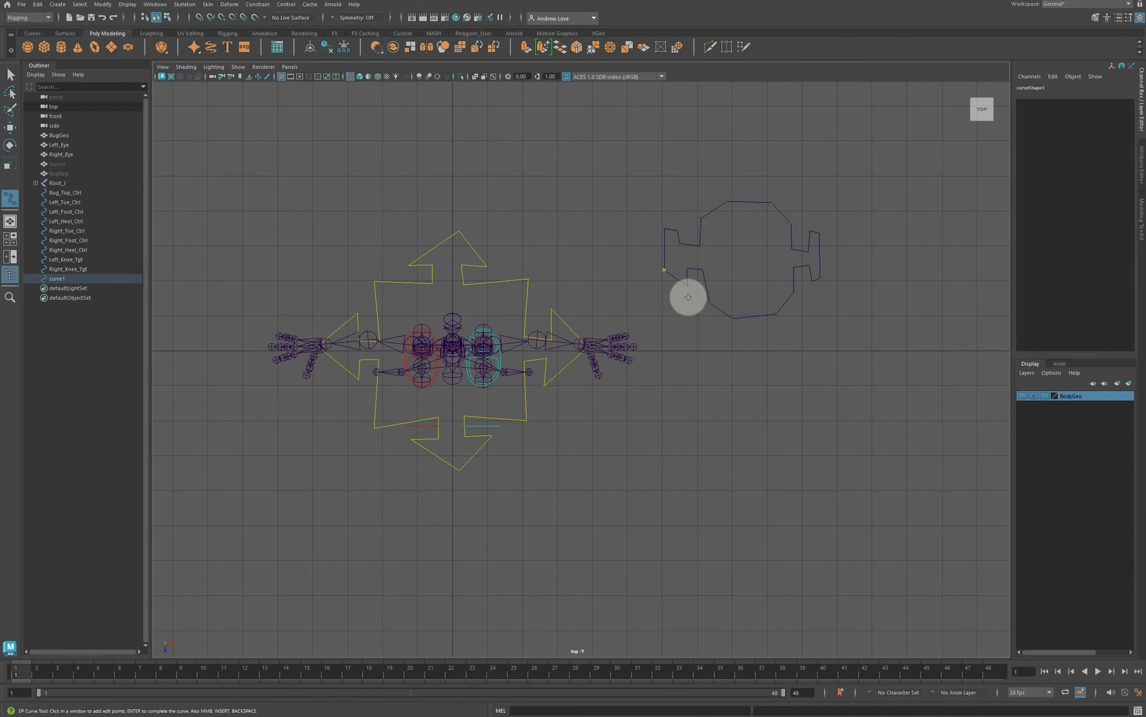
Finish the curve as a closed octagon and return it to object mode.
{"action": "key", "text": "Return"}
{"action": "key", "text": "w"}
{"action": "right_click_drag", "start_coordinate": [718, 210], "coordinate": [680, 211]}
{"action": "scroll", "coordinate": [788, 167], "scroll_direction": "up", "scroll_amount": 3}
{"action": "key", "text": "F8"}
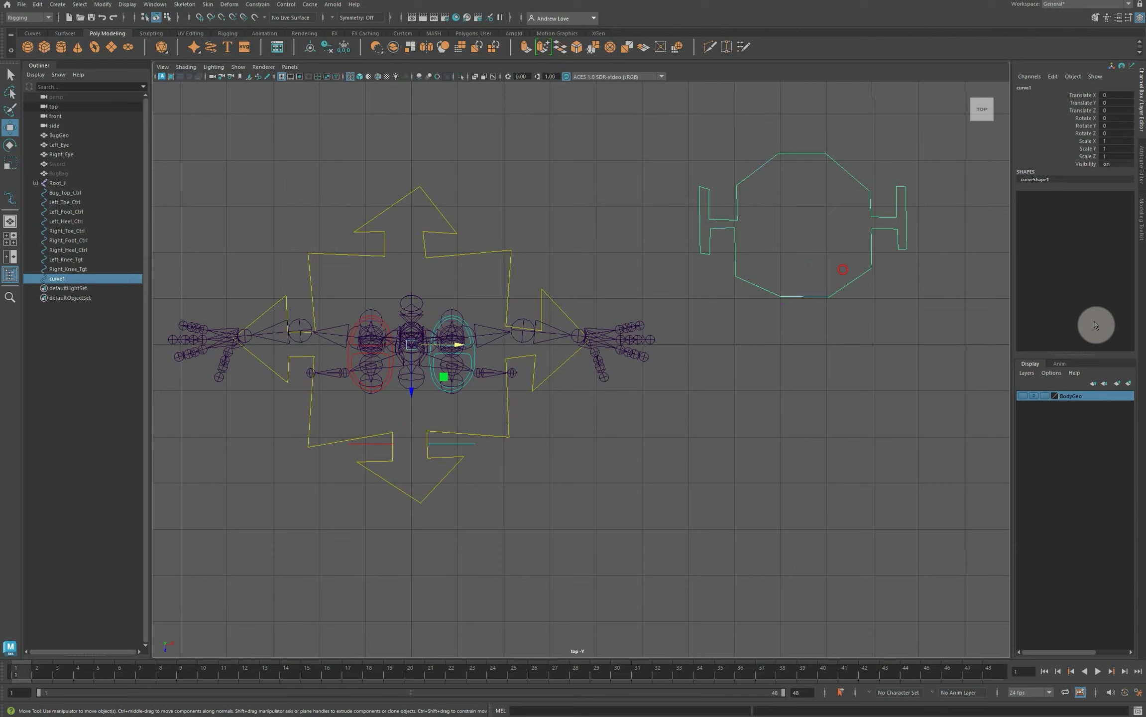
Enable drawing overrides on the curve shape and set its RGB colour to yellow.
{"action": "left_click", "coordinate": [1142, 169]}
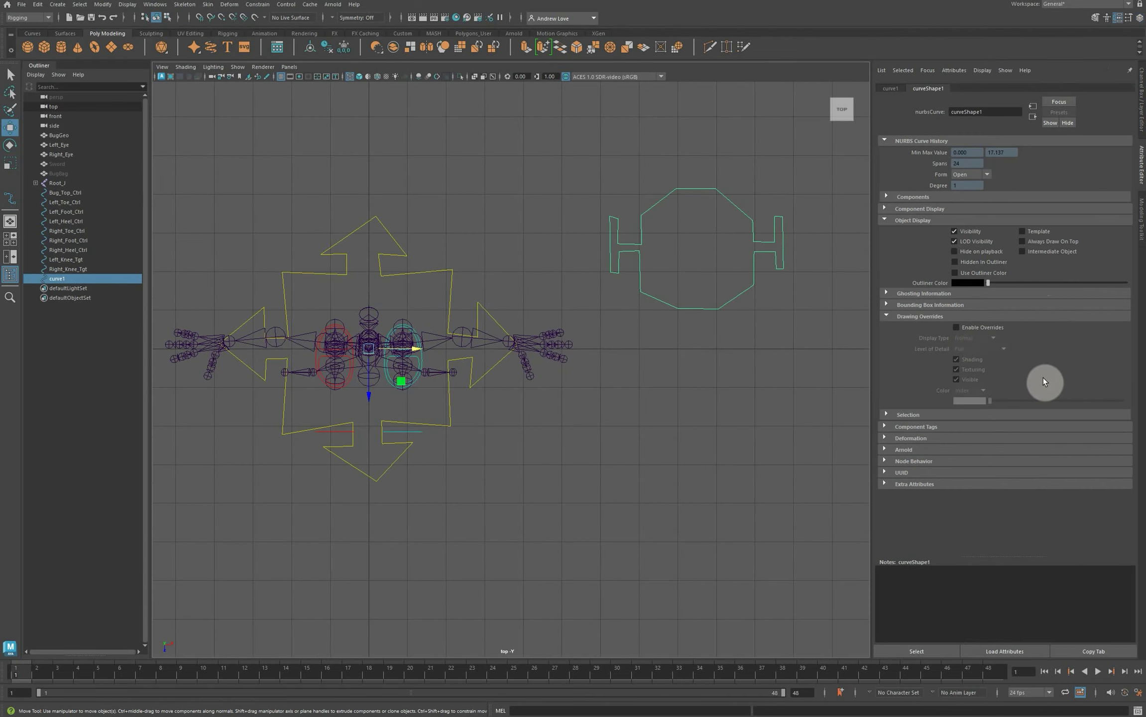
{"action": "left_click", "coordinate": [957, 328]}
{"action": "left_click", "coordinate": [969, 390]}
{"action": "left_click", "coordinate": [966, 401]}
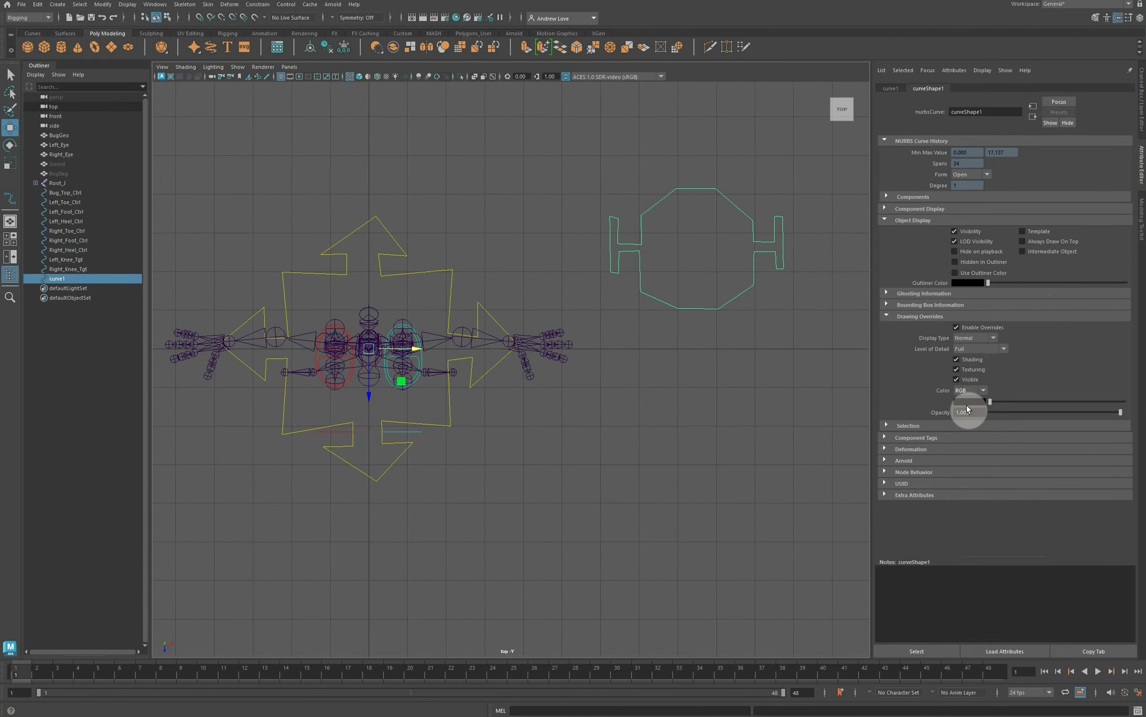
{"action": "left_click", "coordinate": [956, 383]}
{"action": "left_click", "coordinate": [758, 402]}
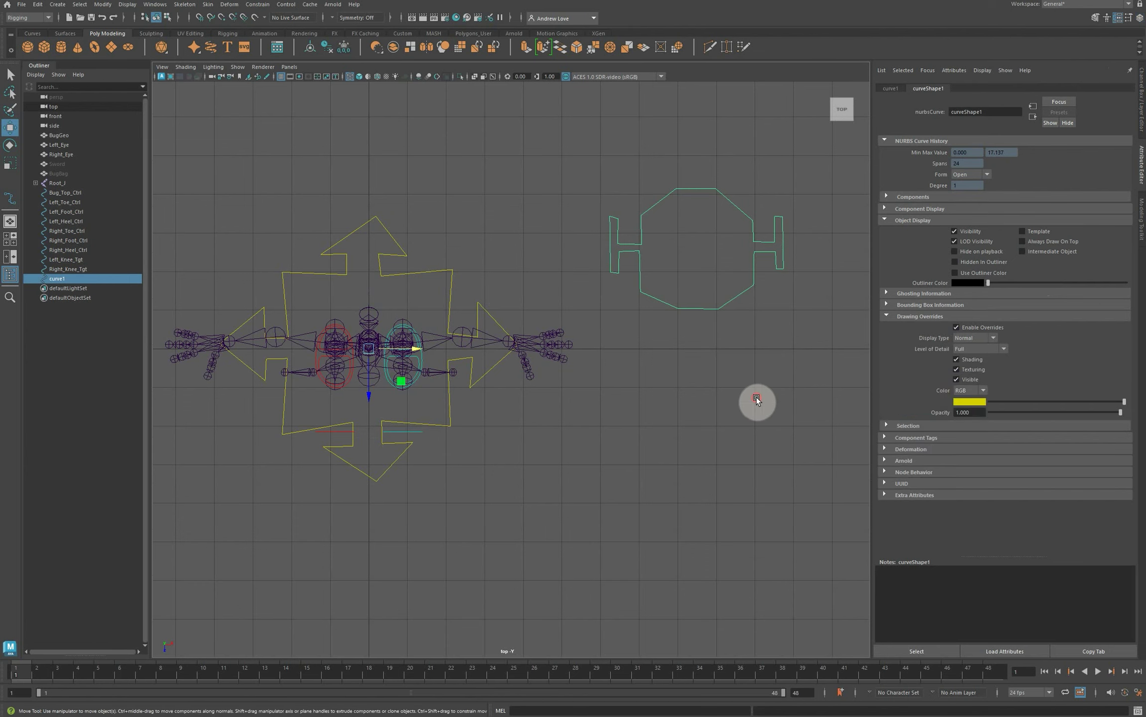
{"action": "left_click", "coordinate": [737, 304]}
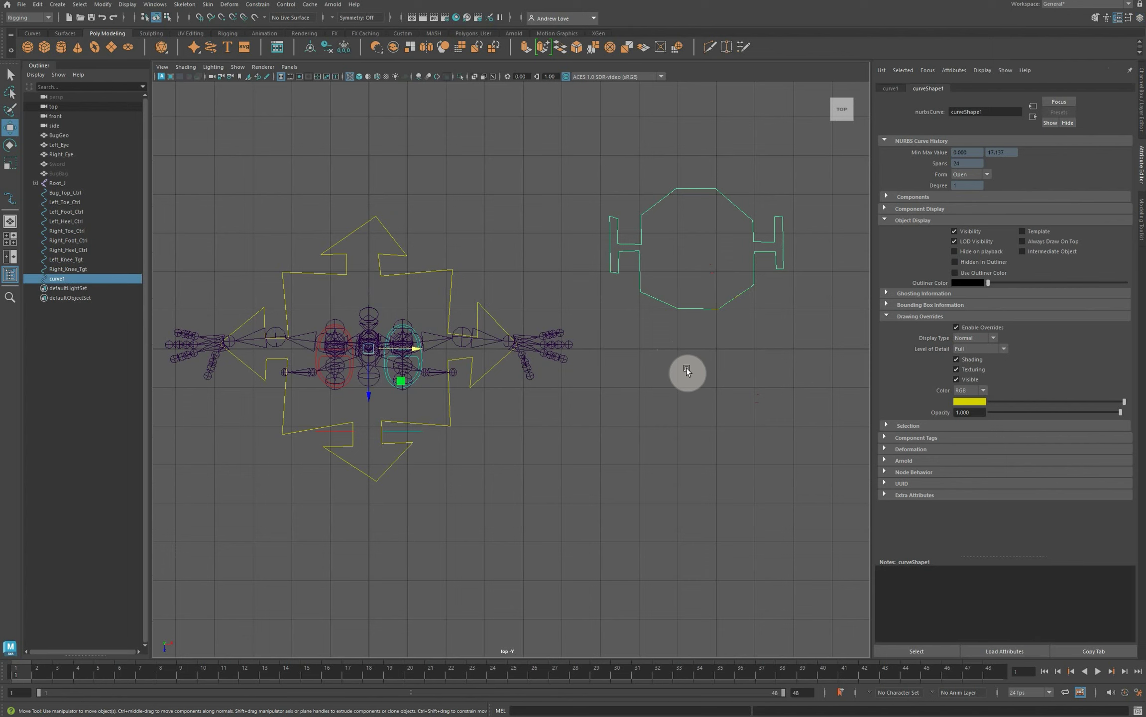
Centre the curve's pivot and drag the curve over toward the rig.
{"action": "left_click", "coordinate": [314, 49]}
{"action": "key", "text": "space"}
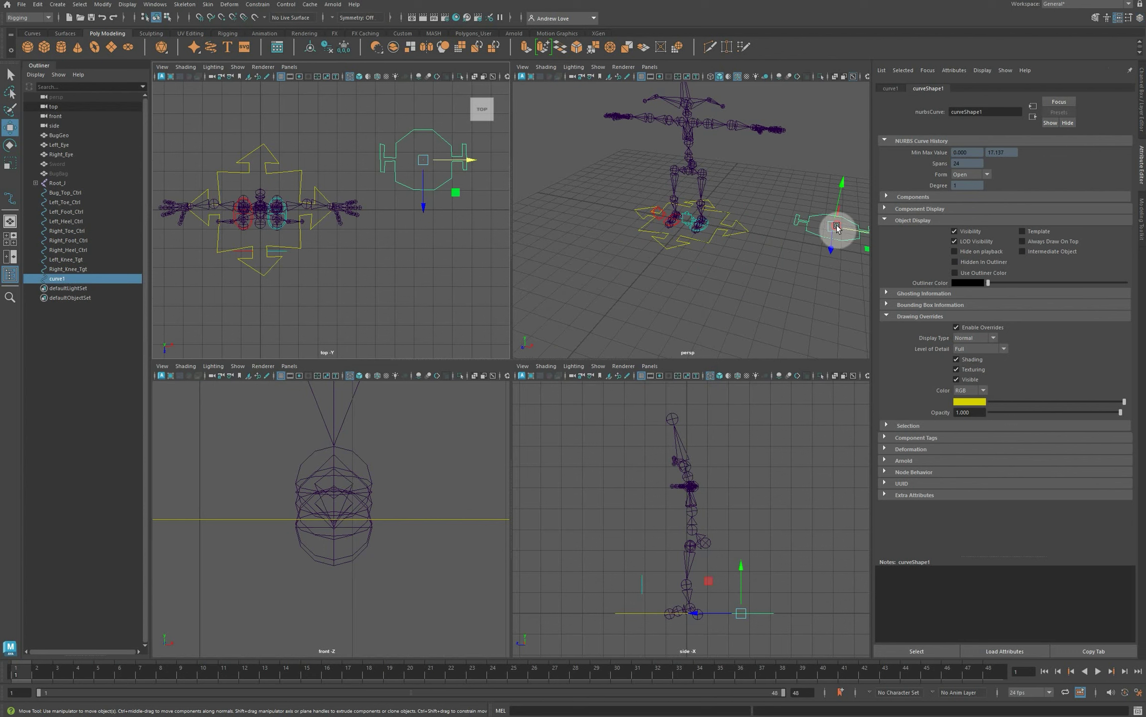
{"action": "left_click_drag", "start_coordinate": [837, 227], "coordinate": [702, 180]}
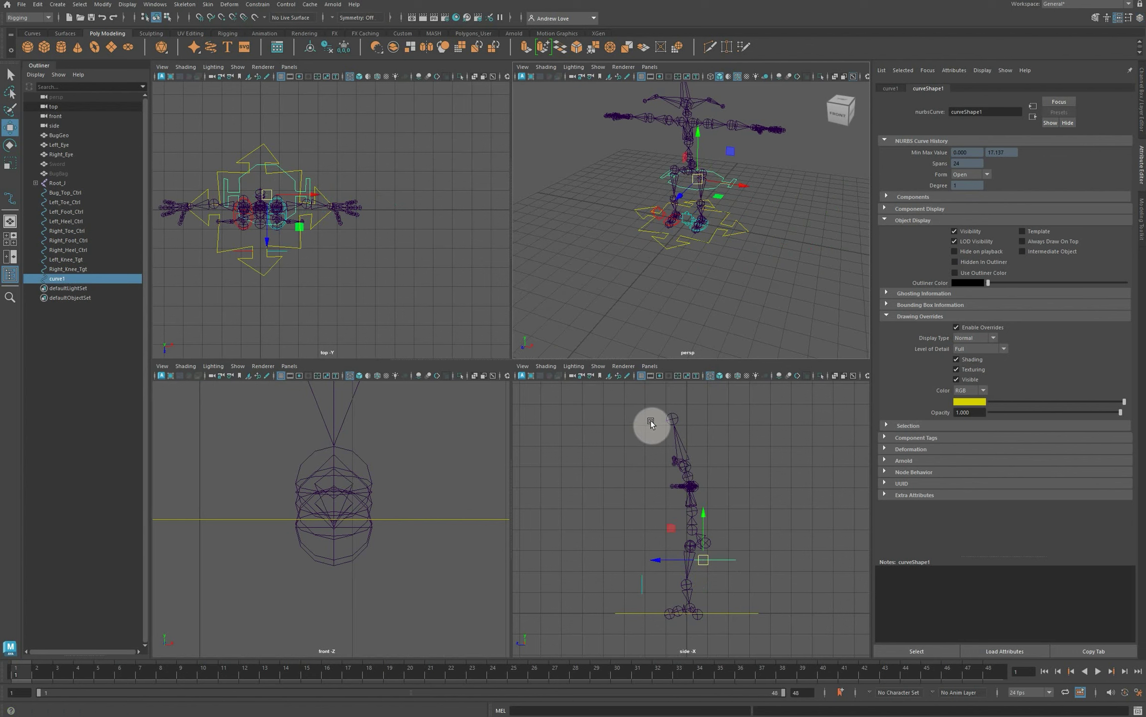
Point-snap the curve onto the hip joint's centre in the side view.
{"action": "key", "text": "space"}
{"action": "scroll", "coordinate": [610, 440], "scroll_direction": "up", "scroll_amount": 5}
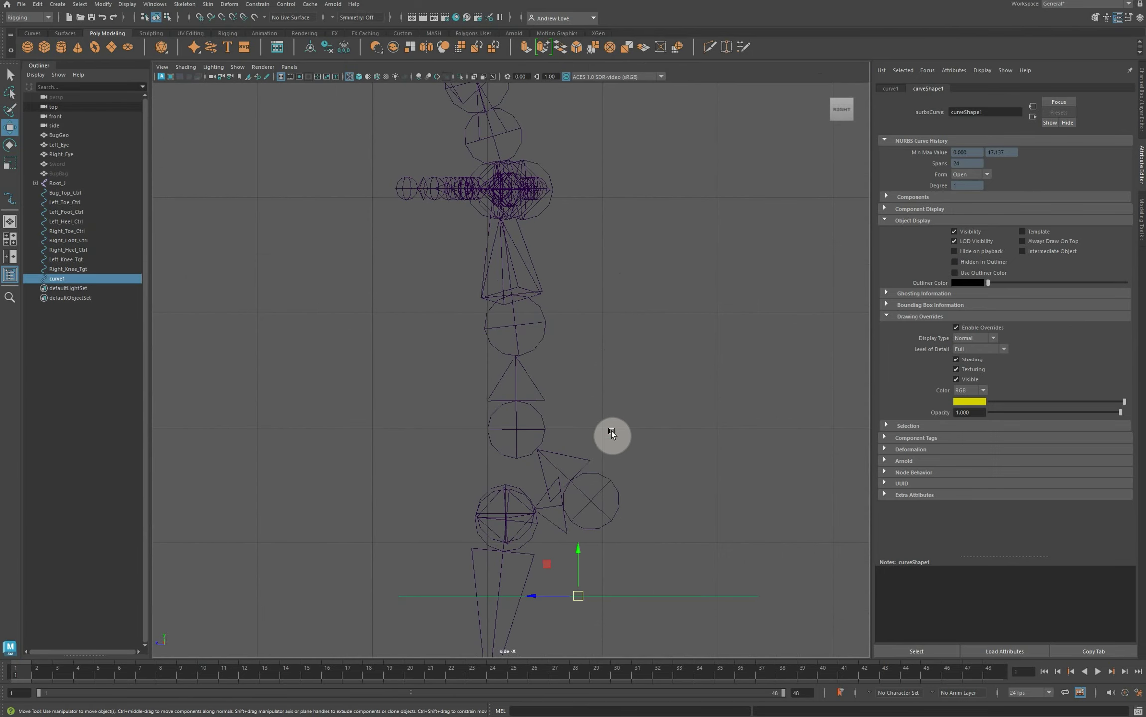
{"action": "key", "text": "v"}
{"action": "left_click_drag", "start_coordinate": [581, 593], "coordinate": [578, 535]}
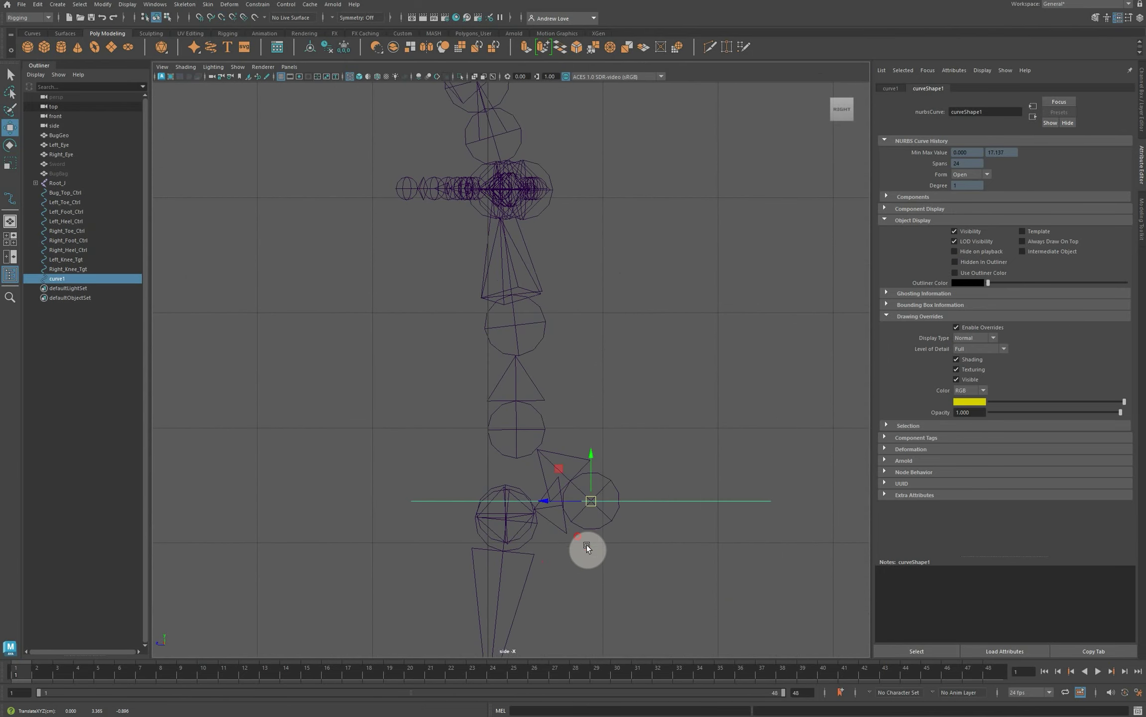
{"action": "key", "text": "space"}
Nudge the curve forward along Z, checking it against the BodyGeo mesh.
{"action": "left_click", "coordinate": [1142, 123]}
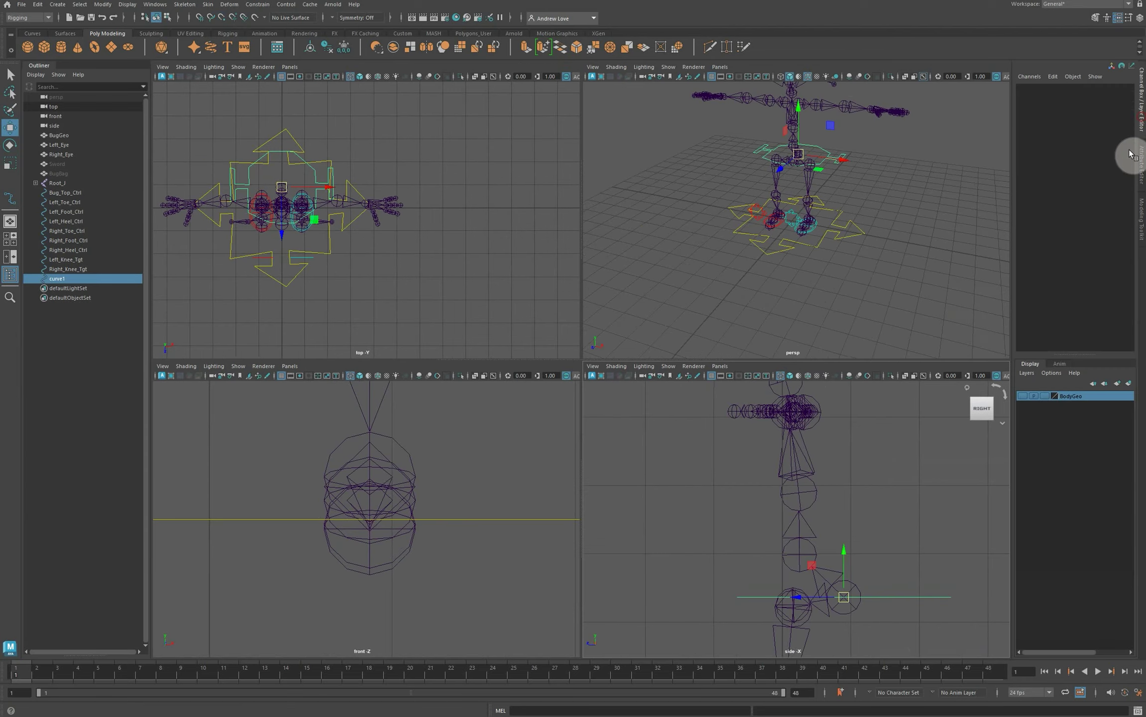
{"action": "key", "text": "space"}
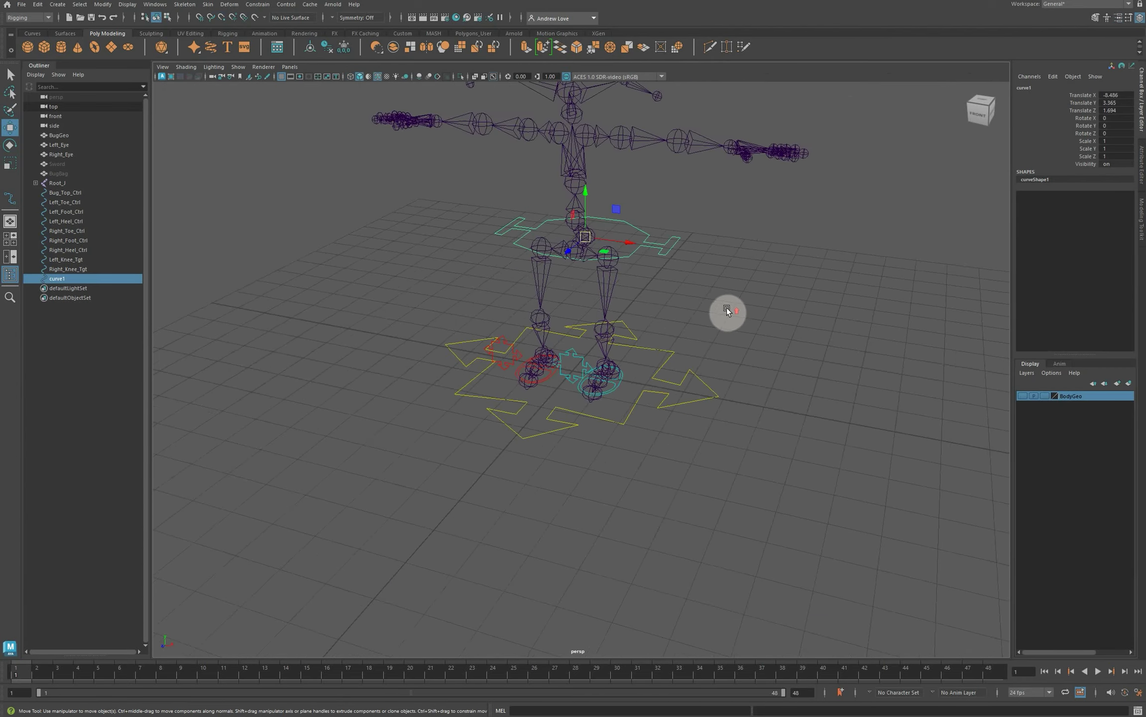
{"action": "scroll", "coordinate": [727, 311], "scroll_direction": "up", "scroll_amount": 3}
{"action": "left_click", "coordinate": [1022, 396]}
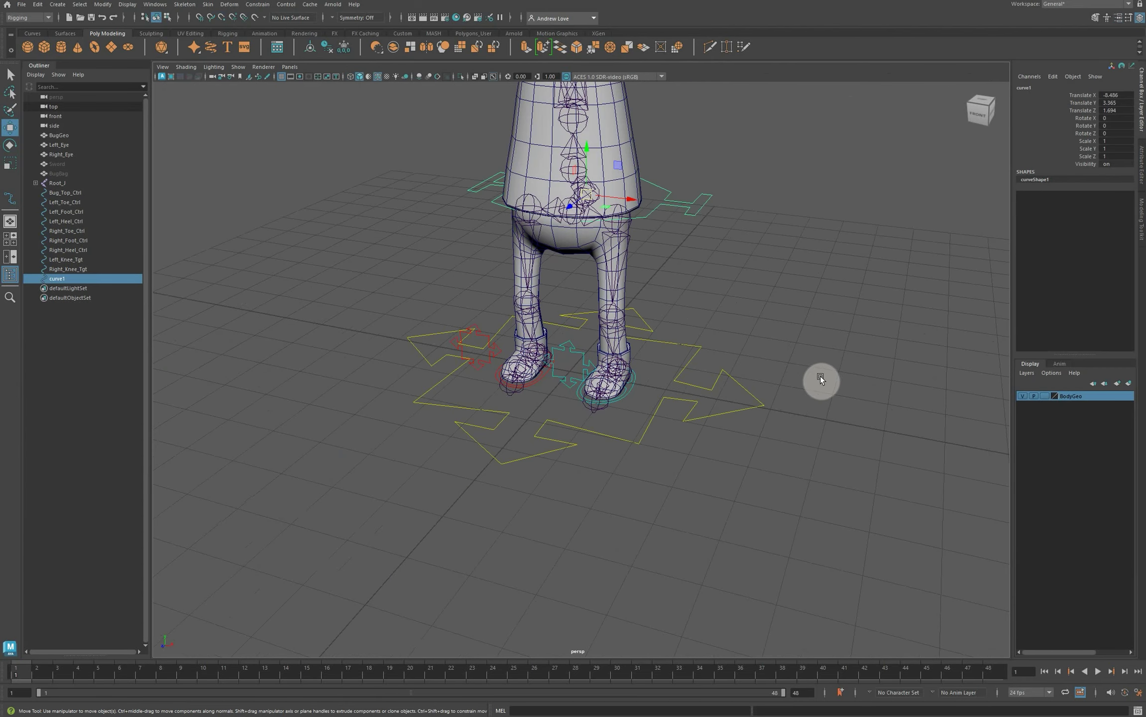
{"action": "left_click_drag", "start_coordinate": [824, 402], "coordinate": [748, 404], "text": "alt"}
{"action": "left_click_drag", "start_coordinate": [584, 204], "coordinate": [539, 202]}
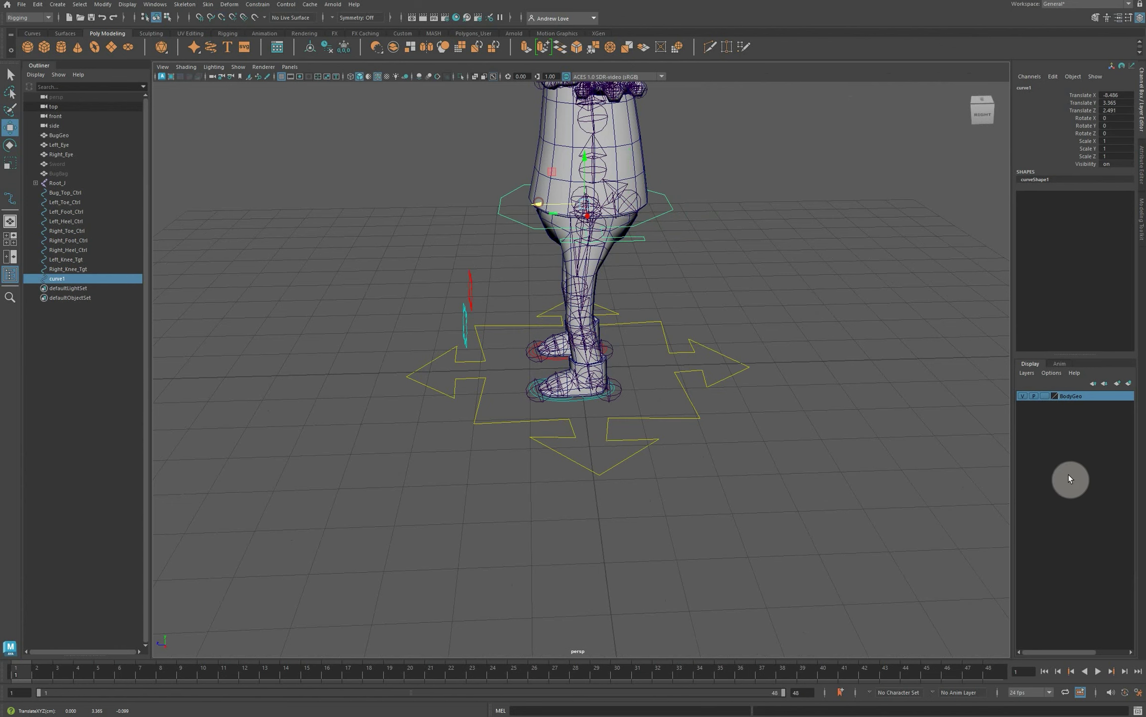
{"action": "left_click", "coordinate": [1022, 395]}
Snap the curve's pivot onto the hip joint, then show the BodyGeo mesh again.
{"action": "left_click_drag", "start_coordinate": [832, 437], "coordinate": [868, 451], "text": "alt"}
{"action": "middle_click_drag", "start_coordinate": [865, 417], "coordinate": [864, 549], "text": "alt"}
{"action": "key", "text": "d"}
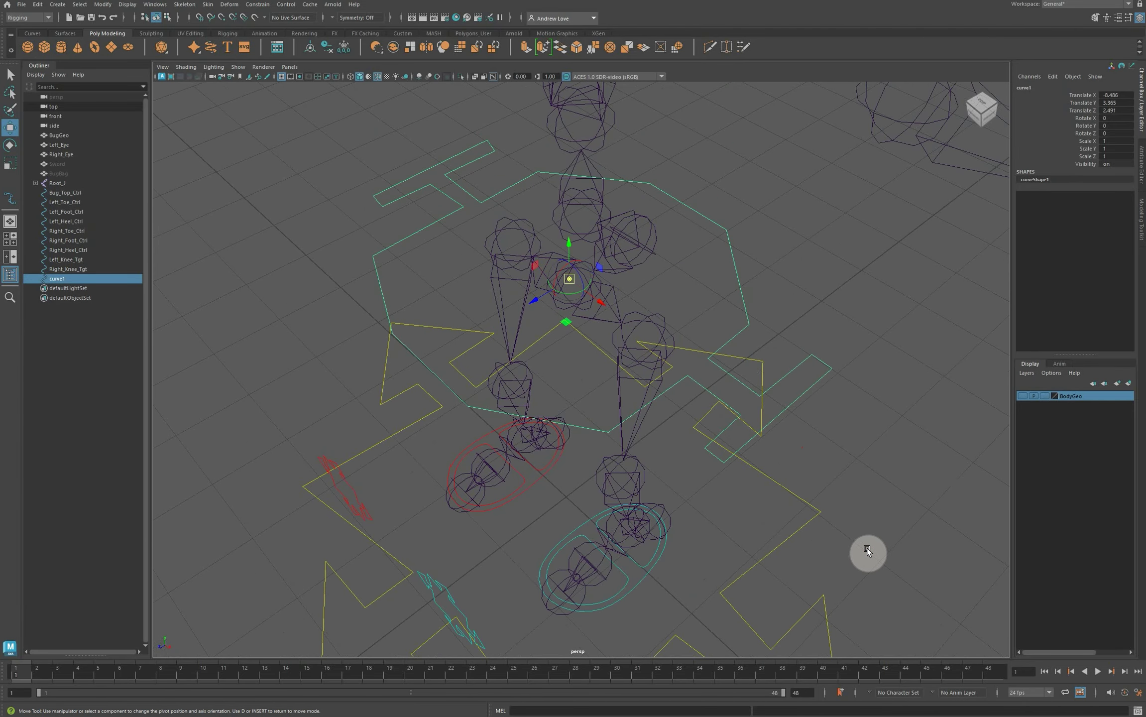
{"action": "middle_click_drag", "start_coordinate": [537, 302], "coordinate": [634, 241]}
{"action": "key", "text": "d"}
{"action": "key", "text": "v"}
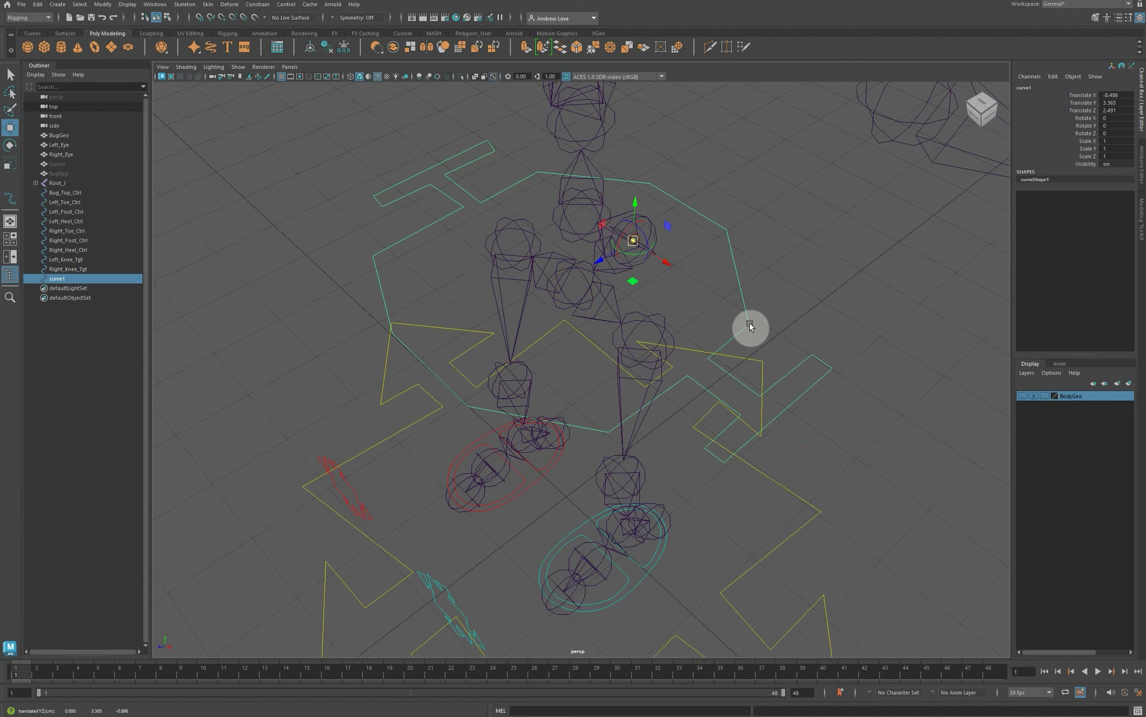
{"action": "mouse_move", "coordinate": [822, 284]}
{"action": "left_mouse_down", "text": "alt"}
{"action": "mouse_move", "coordinate": [758, 267]}
{"action": "mouse_move", "coordinate": [540, 264]}
{"action": "mouse_move", "coordinate": [821, 274]}
{"action": "mouse_move", "coordinate": [825, 309]}
{"action": "left_mouse_up", "text": "alt"}
{"action": "left_click", "coordinate": [829, 285]}
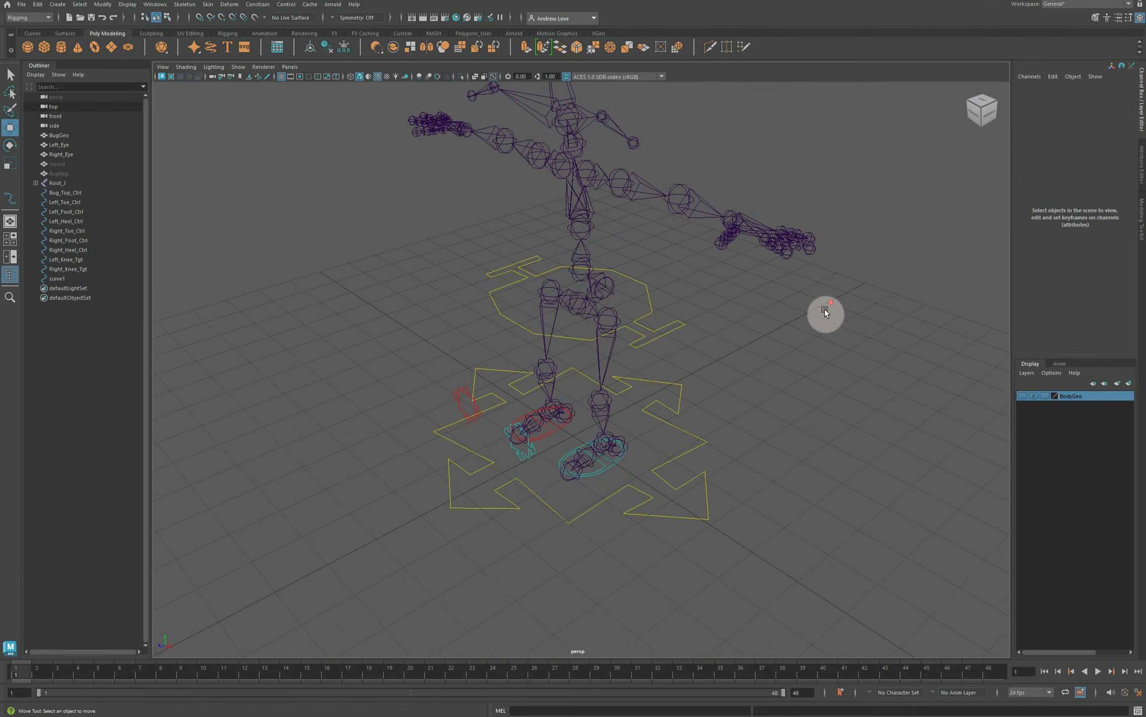
{"action": "left_click", "coordinate": [1016, 395]}
{"action": "left_click_drag", "start_coordinate": [898, 420], "coordinate": [927, 427], "text": "alt"}
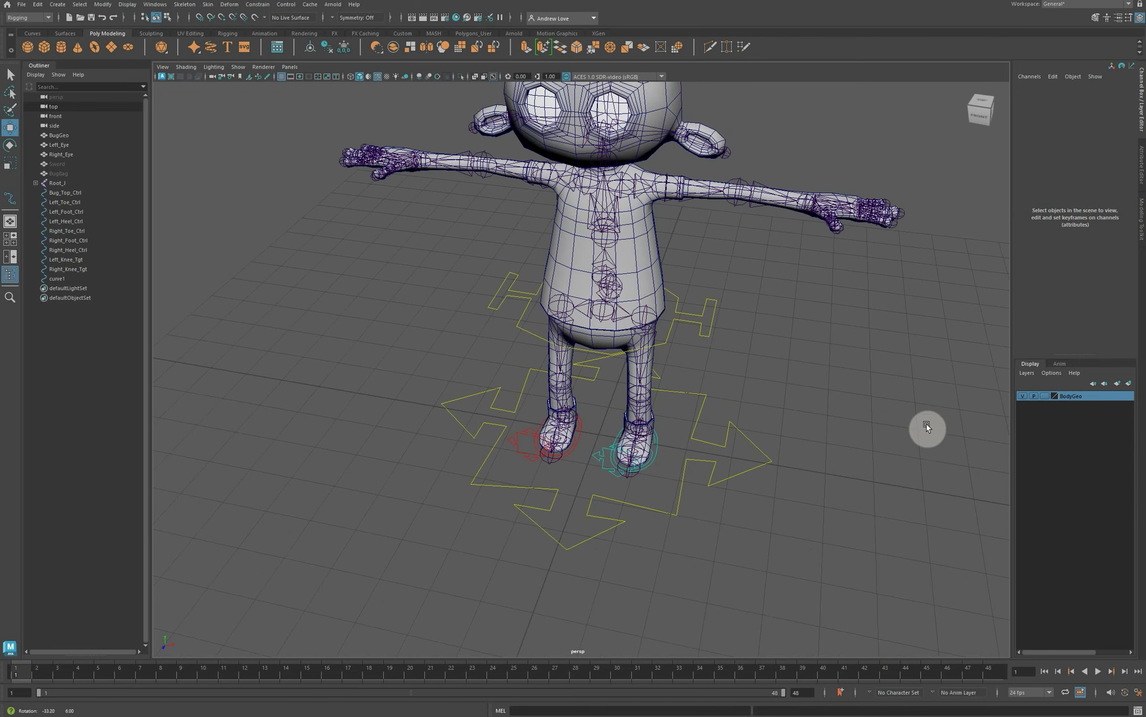
Rename the curve Waist_Ctrl, fixing the Waiste_Ctrl typo, and freeze its transformations.
{"action": "left_click", "coordinate": [705, 330]}
{"action": "double_click", "coordinate": [70, 279]}
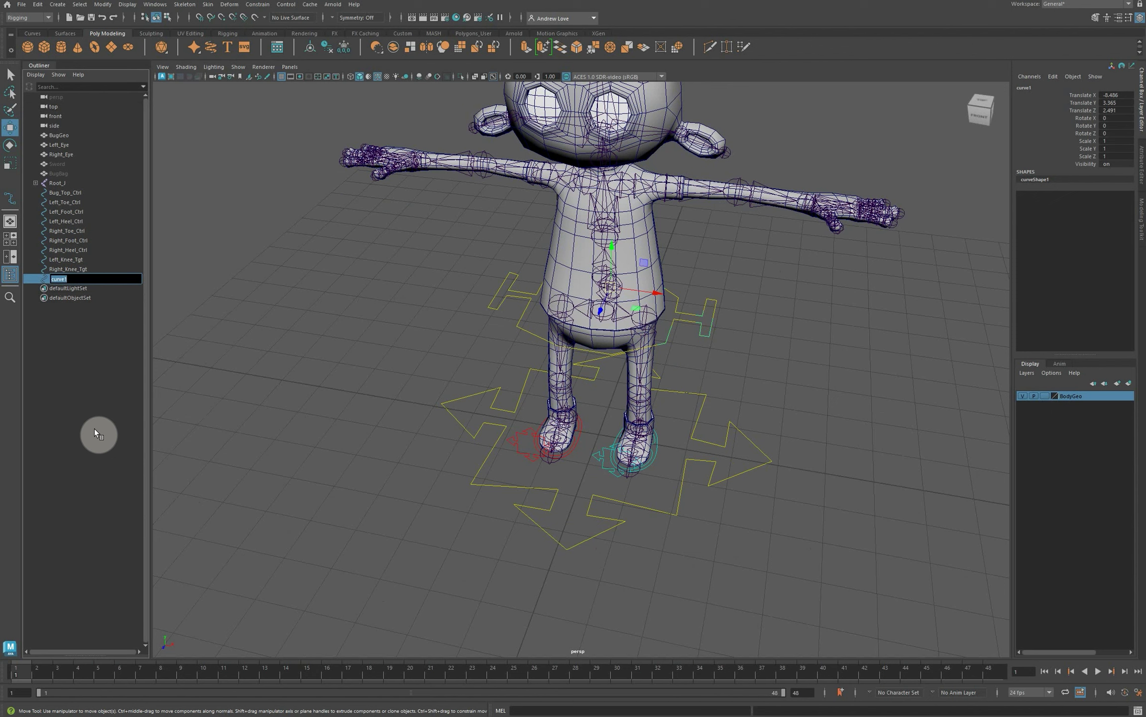
{"action": "type", "text": "Waiste_Ctrl"}
{"action": "key", "text": "Return"}
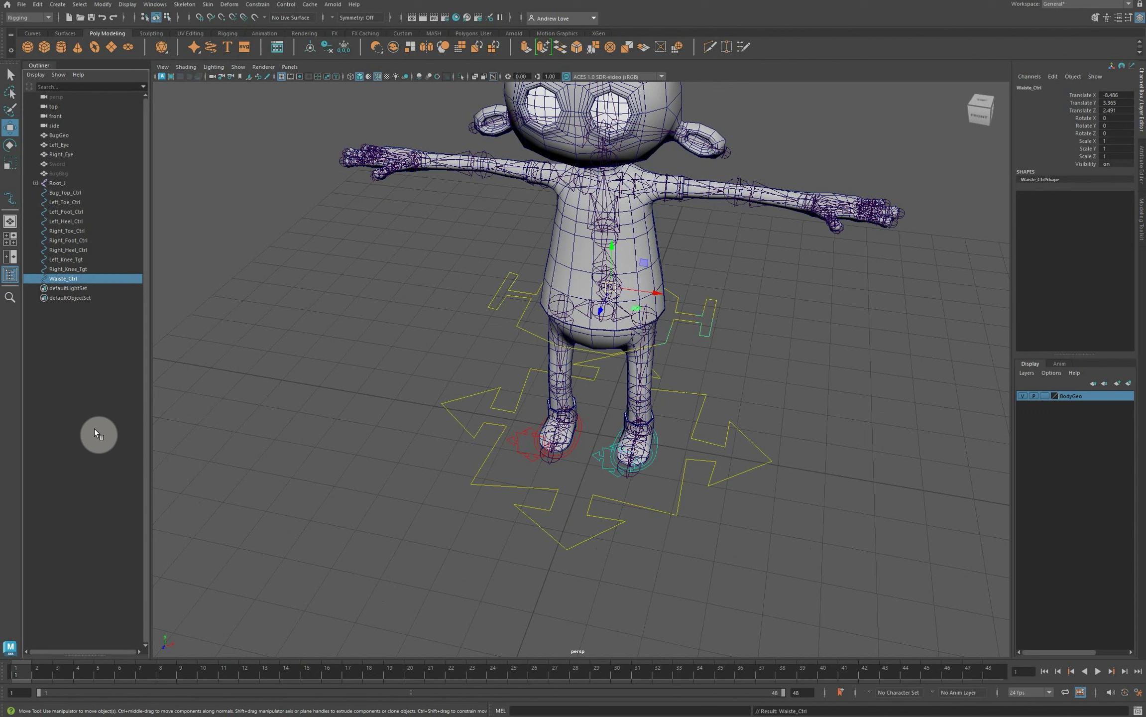
{"action": "double_click", "coordinate": [63, 279]}
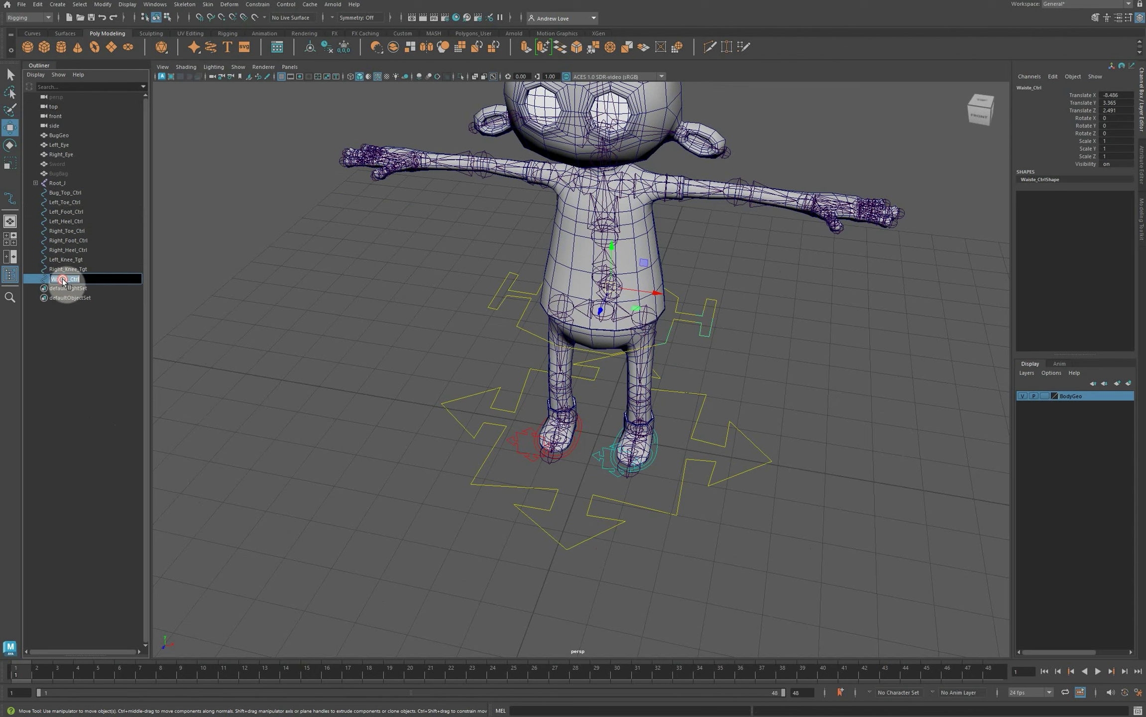
{"action": "left_click", "coordinate": [69, 280]}
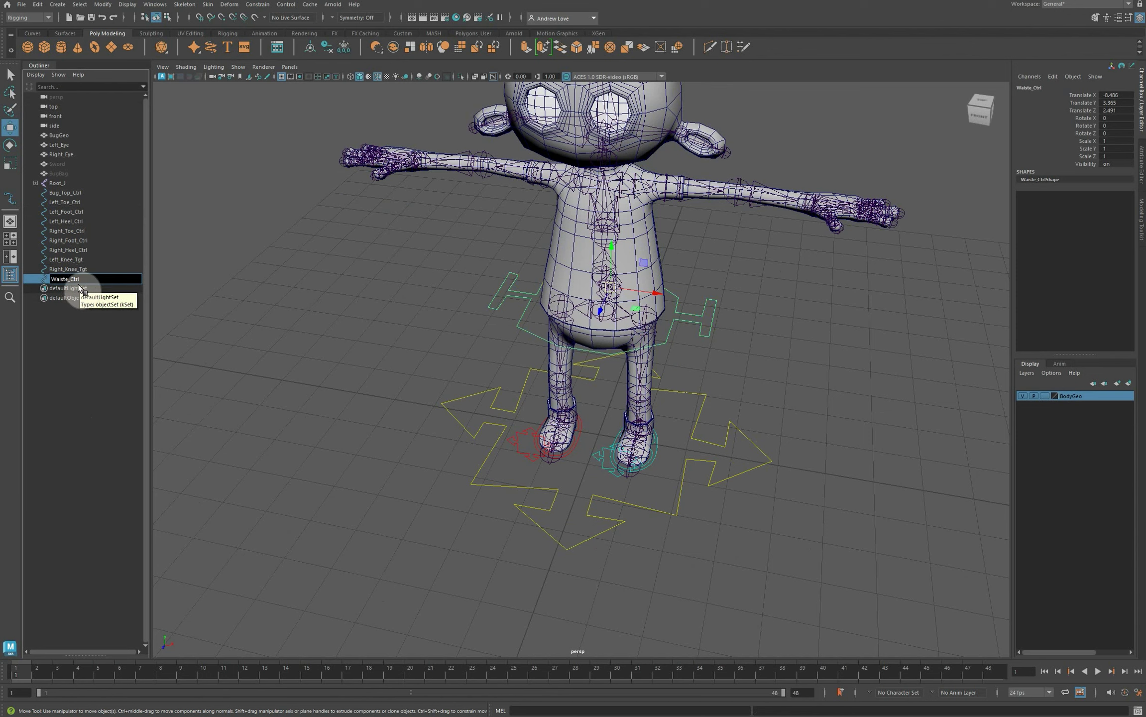
{"action": "key", "text": "BackSpace"}
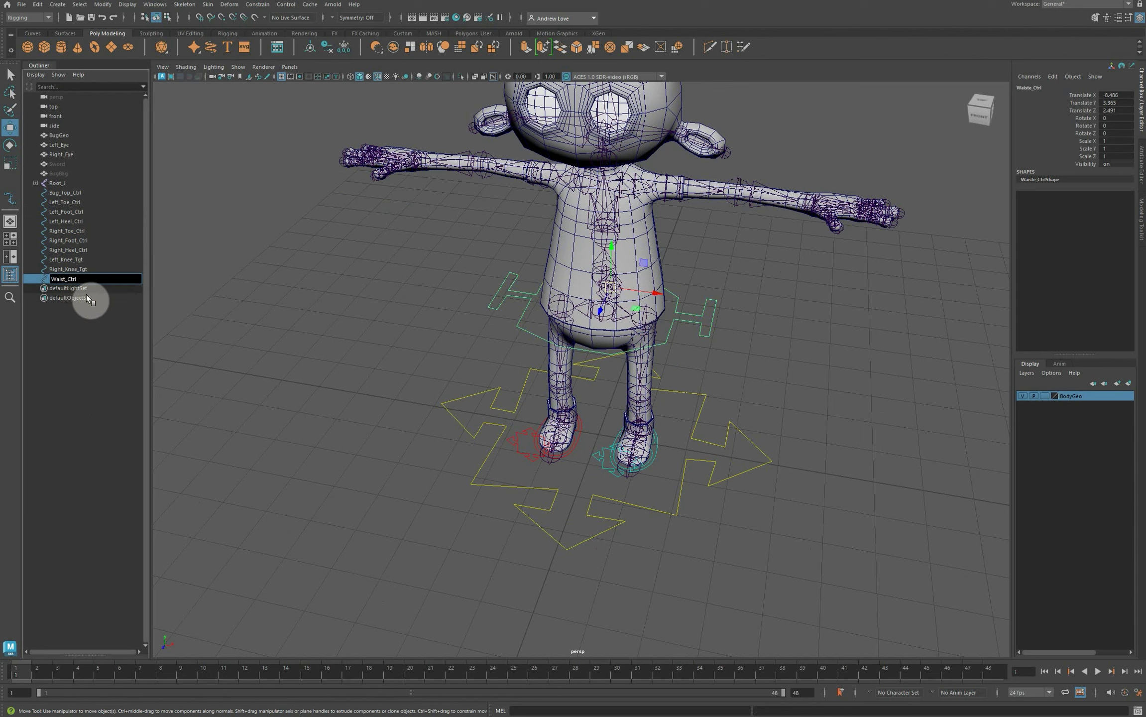
{"action": "key", "text": "Return"}
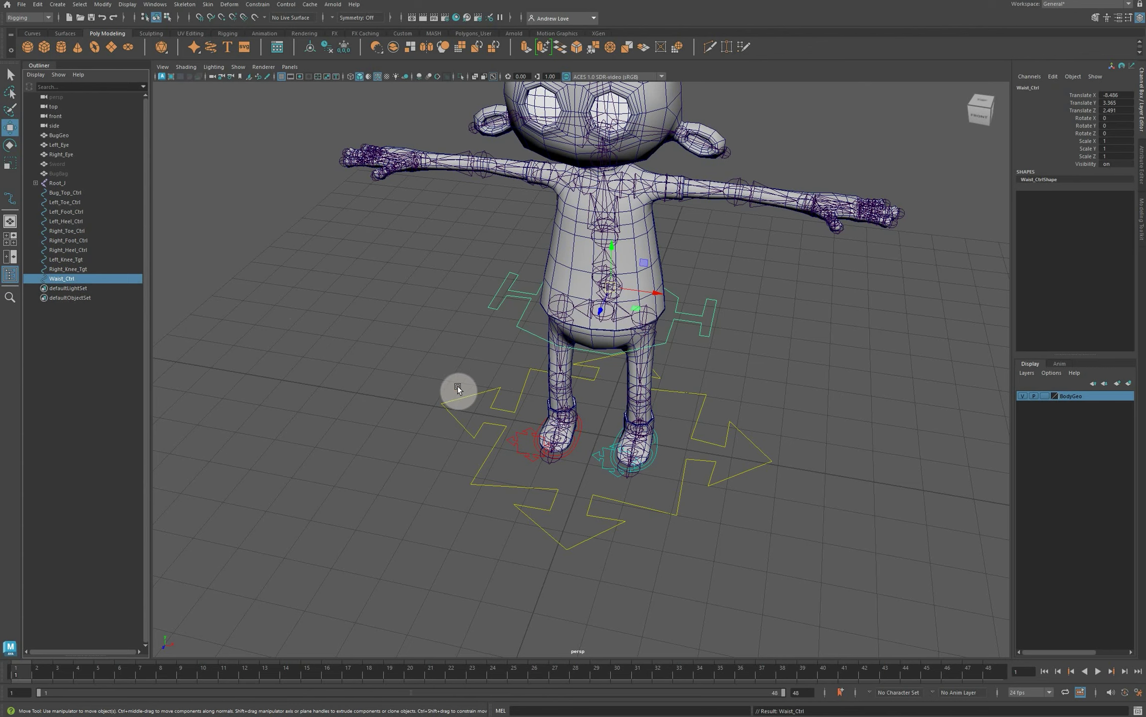
{"action": "left_click_drag", "start_coordinate": [458, 389], "coordinate": [463, 430], "text": "alt"}
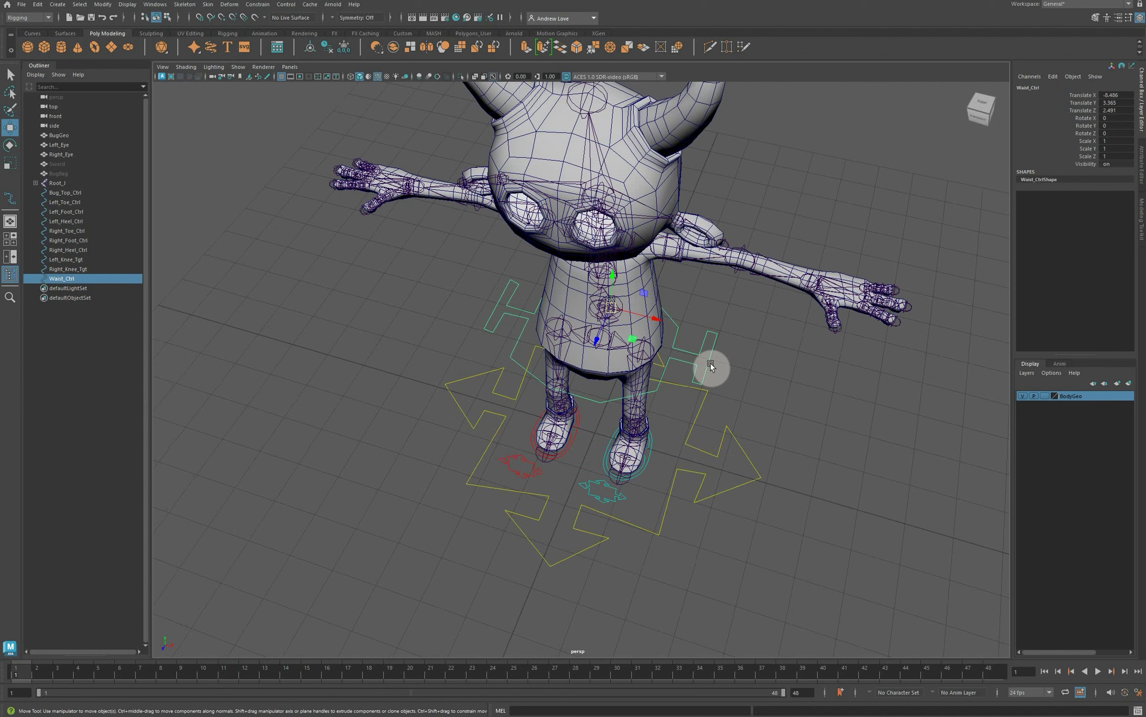
{"action": "left_click", "coordinate": [349, 55]}
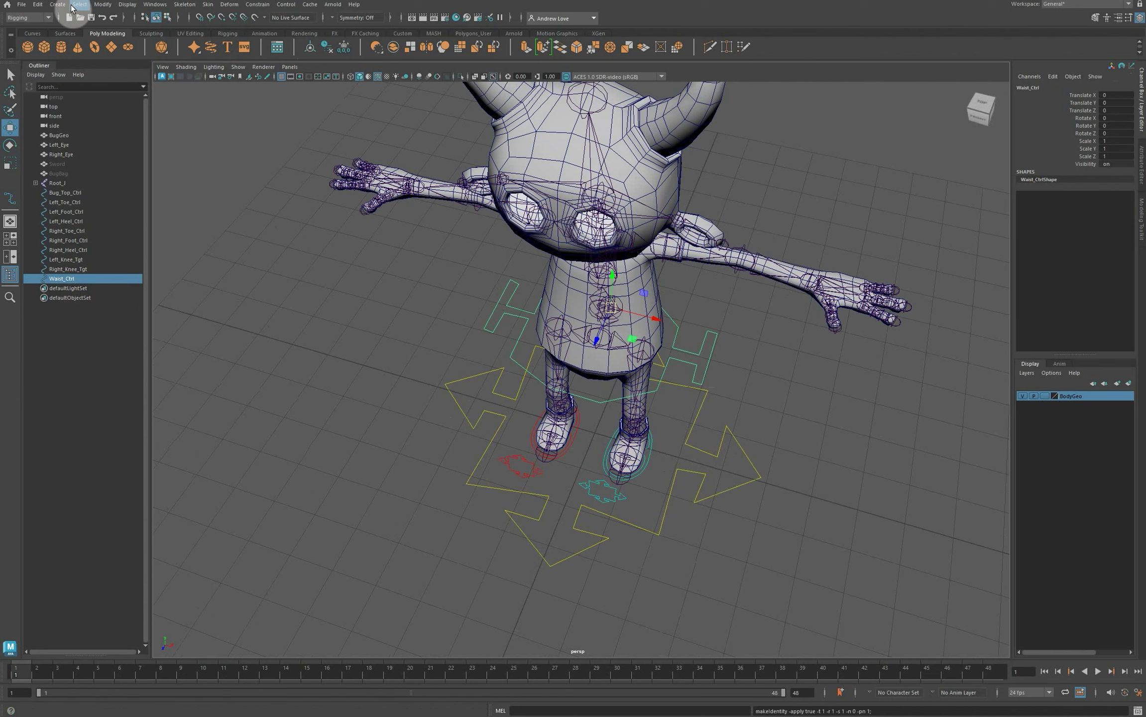
Create a NURBS circle and centre it on the hip joint.
{"action": "left_click", "coordinate": [57, 4]}
{"action": "mouse_move", "coordinate": [125, 78]}
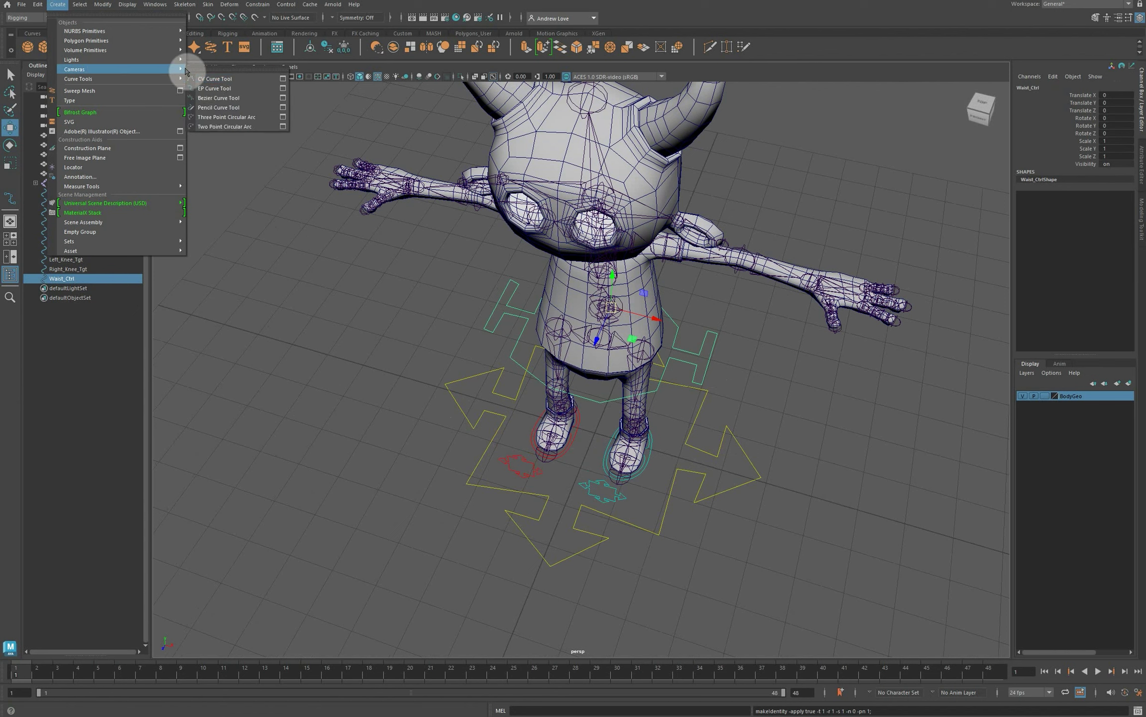
{"action": "mouse_move", "coordinate": [158, 31]}
{"action": "left_click", "coordinate": [202, 88]}
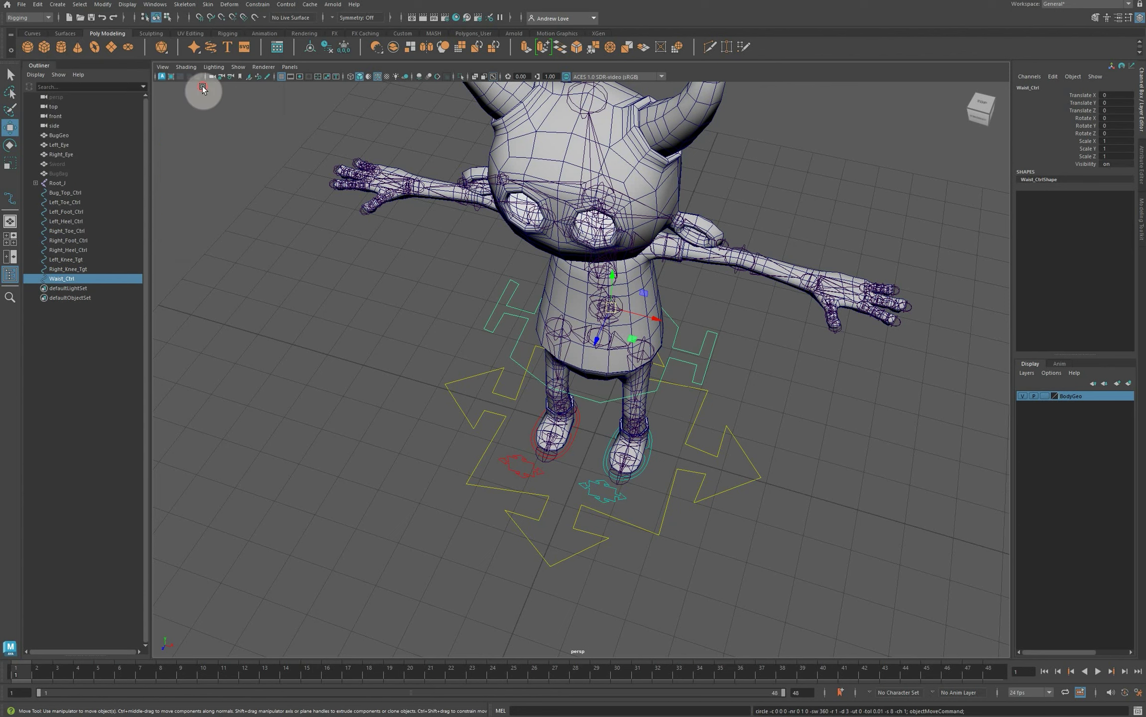
{"action": "left_click_drag", "start_coordinate": [594, 405], "coordinate": [598, 297]}
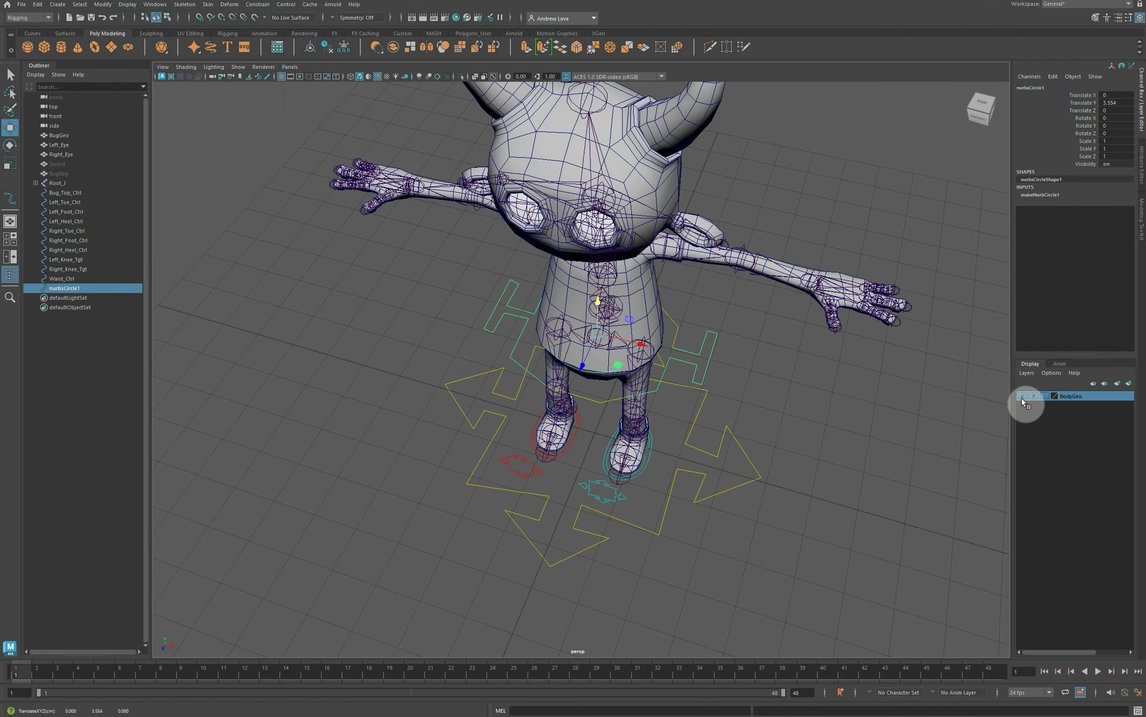
{"action": "left_click", "coordinate": [1023, 396]}
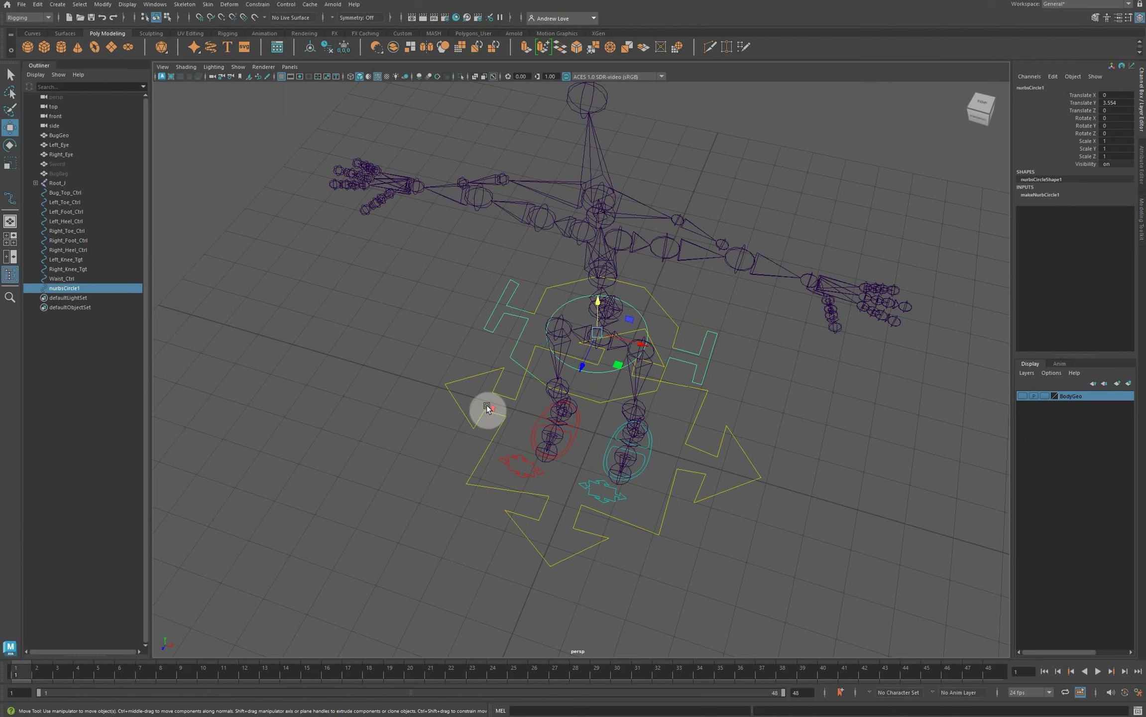
{"action": "left_click_drag", "start_coordinate": [487, 405], "coordinate": [348, 423], "text": "alt"}
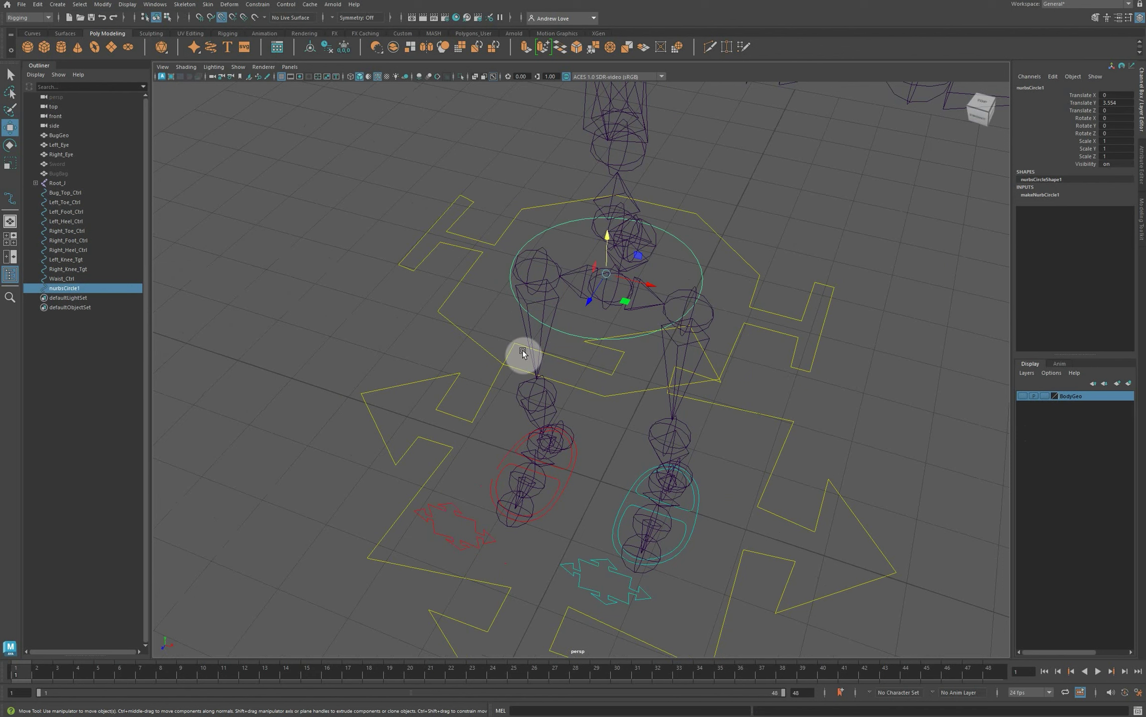
{"action": "left_click_drag", "start_coordinate": [607, 273], "coordinate": [609, 282]}
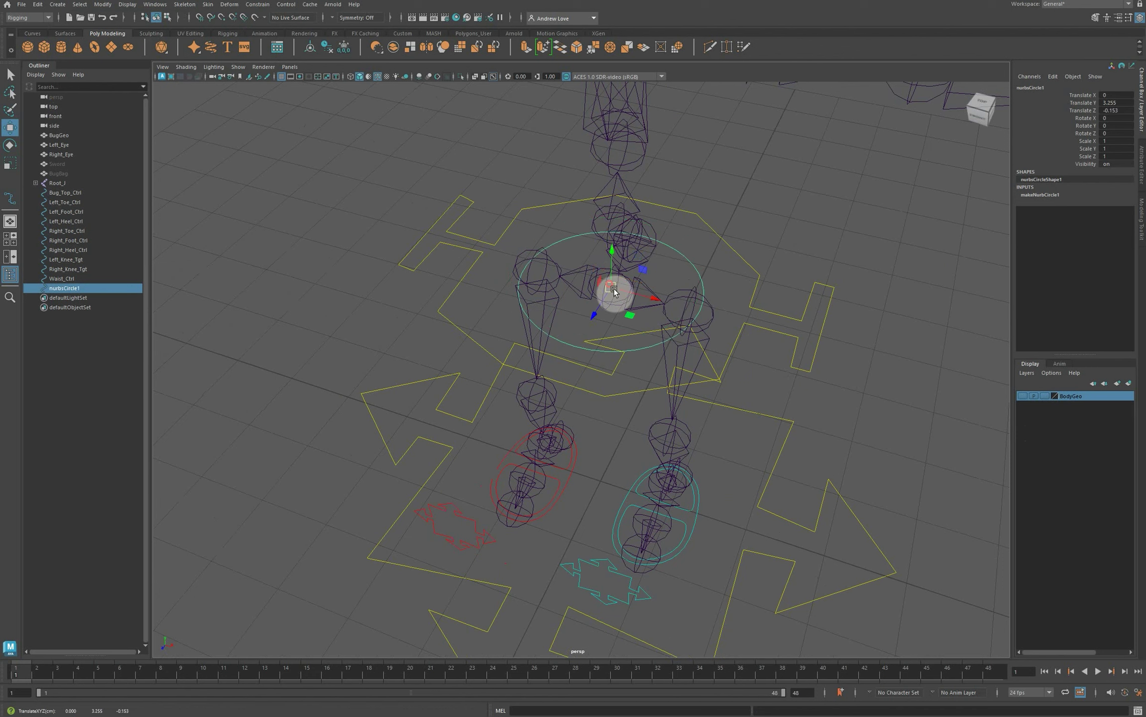
{"action": "left_click", "coordinate": [1041, 415]}
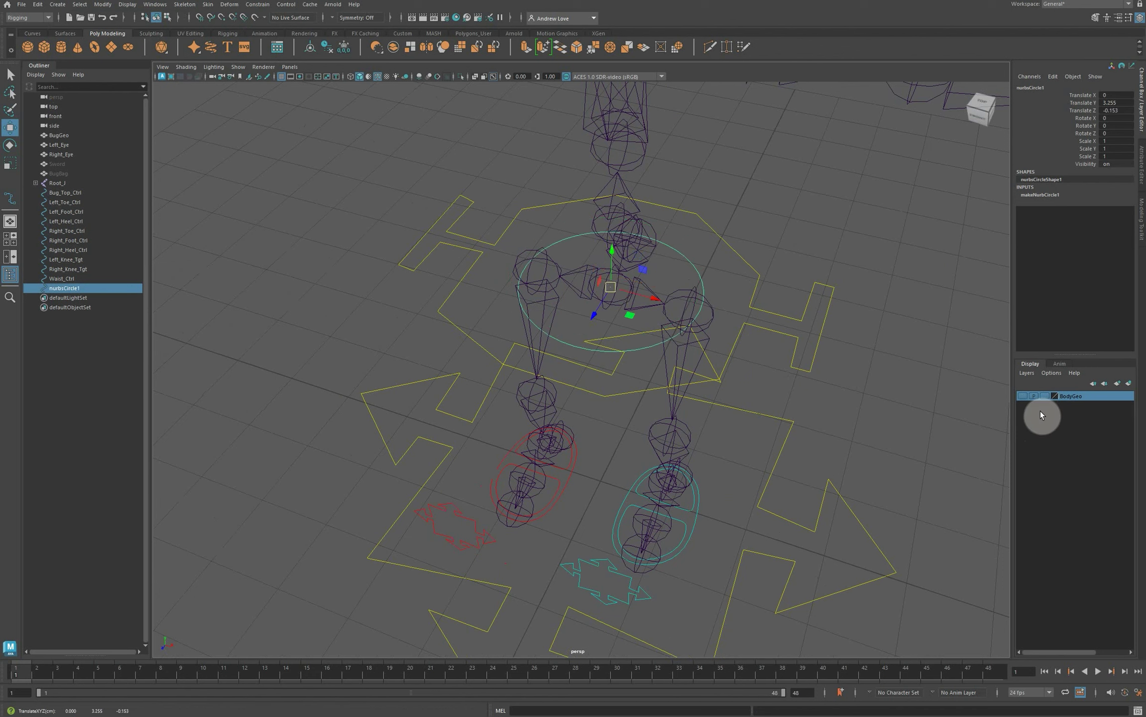
{"action": "left_click", "coordinate": [1022, 396]}
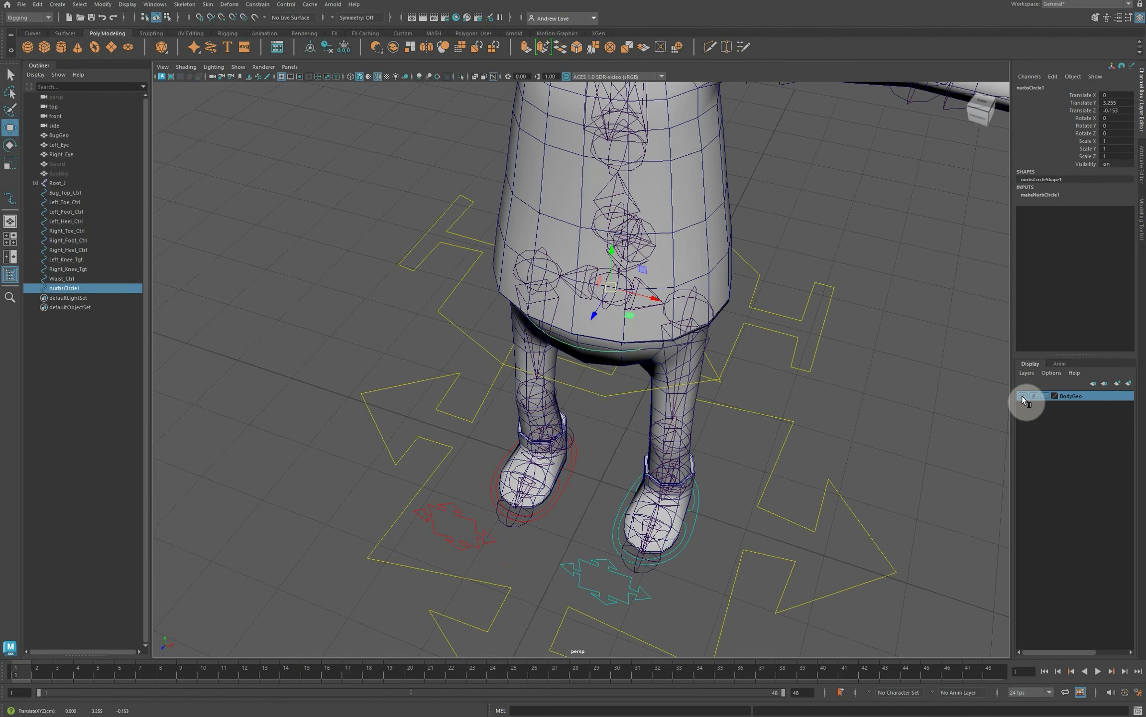
Scale the circle up around the hips, flatten it front to back, and freeze it.
{"action": "key", "text": "r"}
{"action": "left_click_drag", "start_coordinate": [611, 287], "coordinate": [674, 318]}
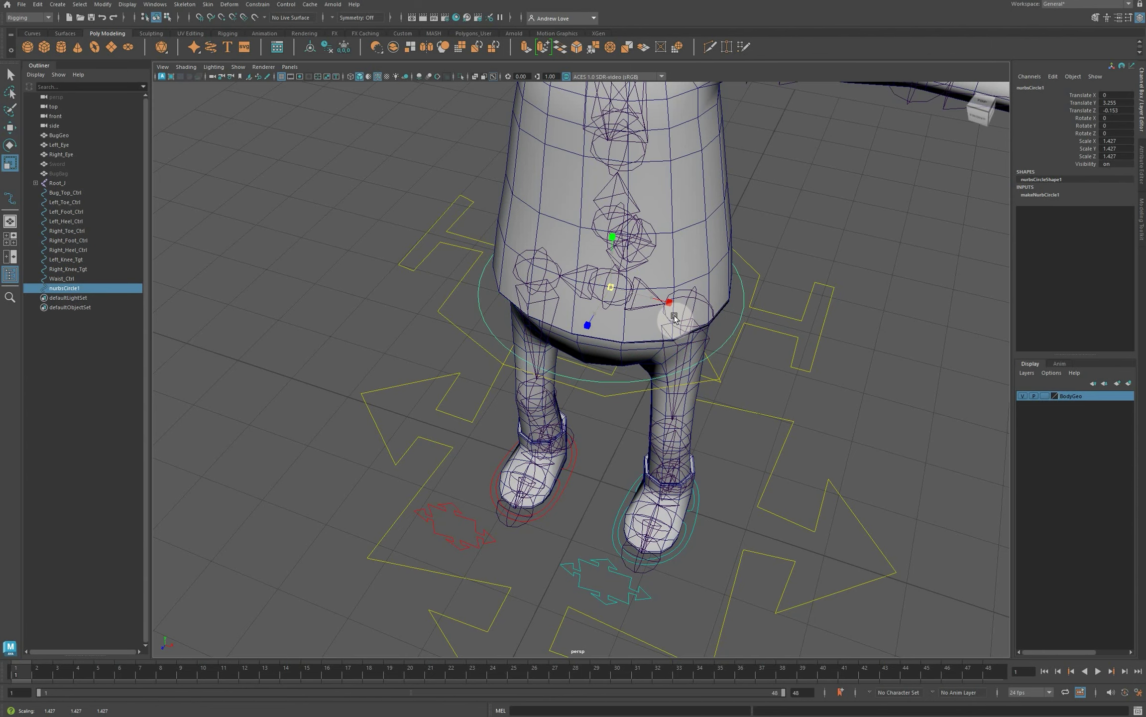
{"action": "left_click_drag", "start_coordinate": [469, 483], "coordinate": [394, 458], "text": "alt"}
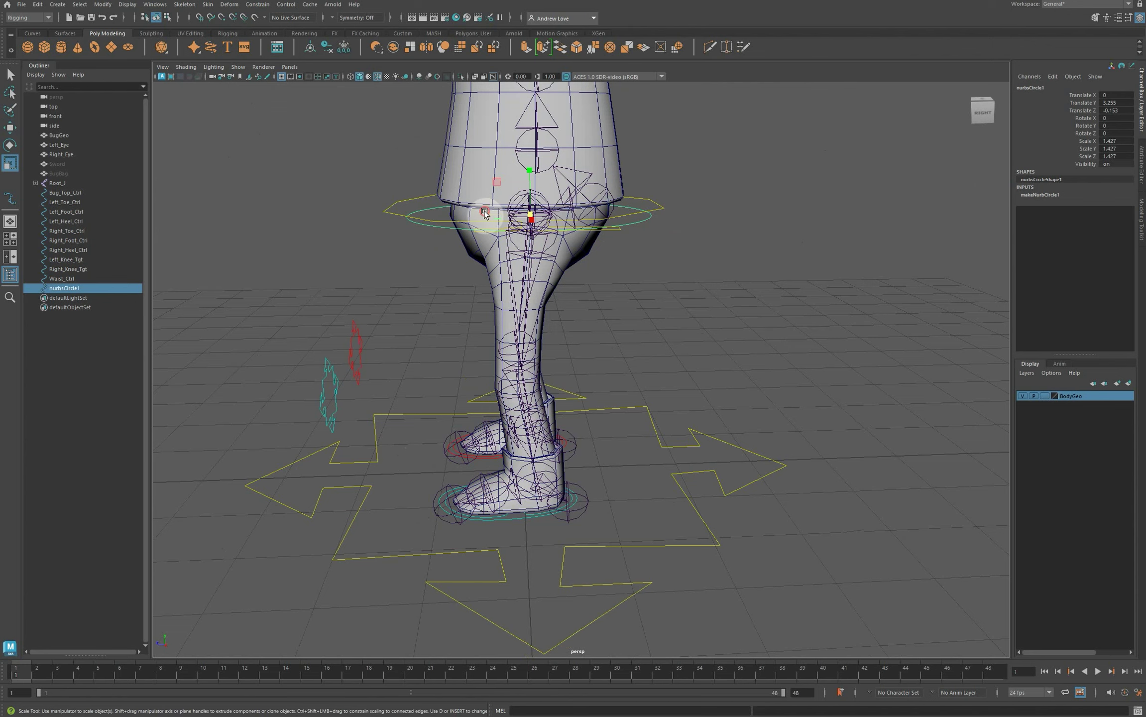
{"action": "left_click_drag", "start_coordinate": [488, 215], "coordinate": [486, 214]}
{"action": "left_click_drag", "start_coordinate": [277, 341], "coordinate": [376, 334], "text": "alt"}
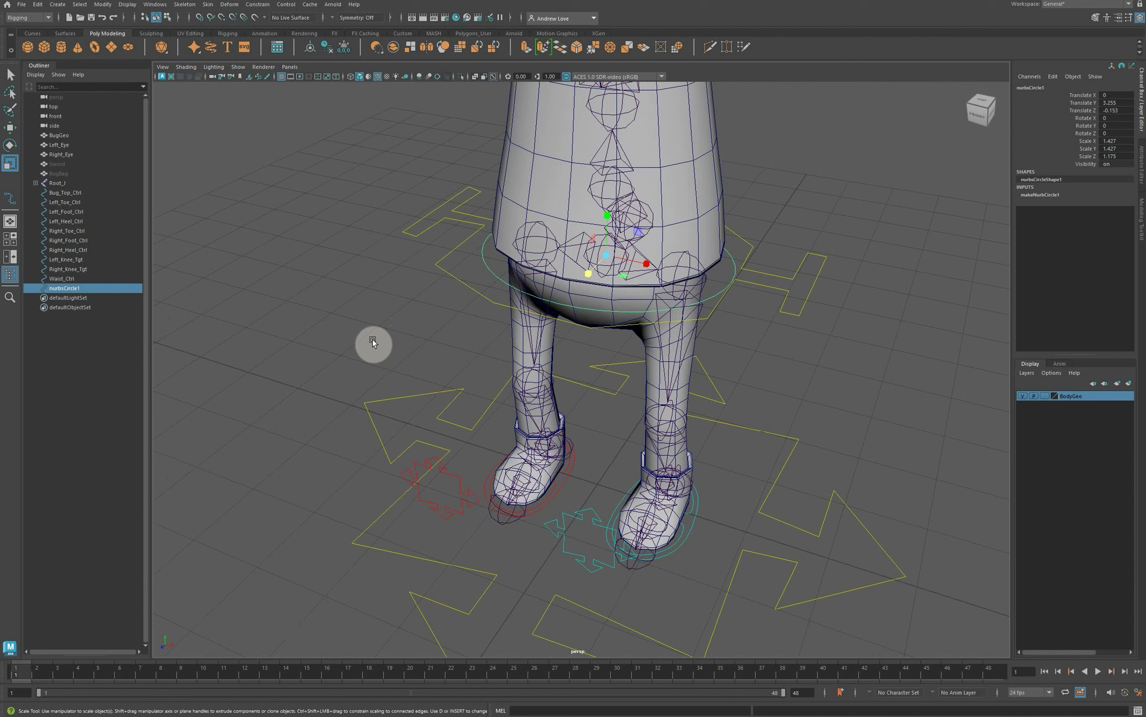
{"action": "left_click", "coordinate": [344, 48]}
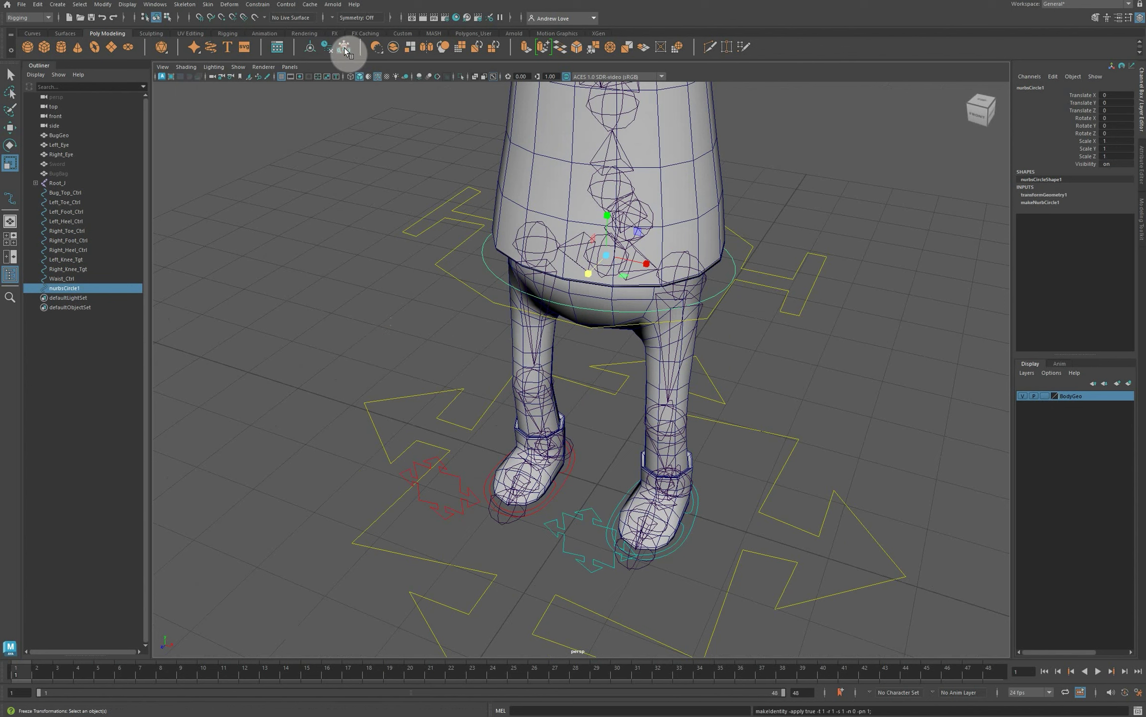
{"action": "left_click", "coordinate": [343, 171]}
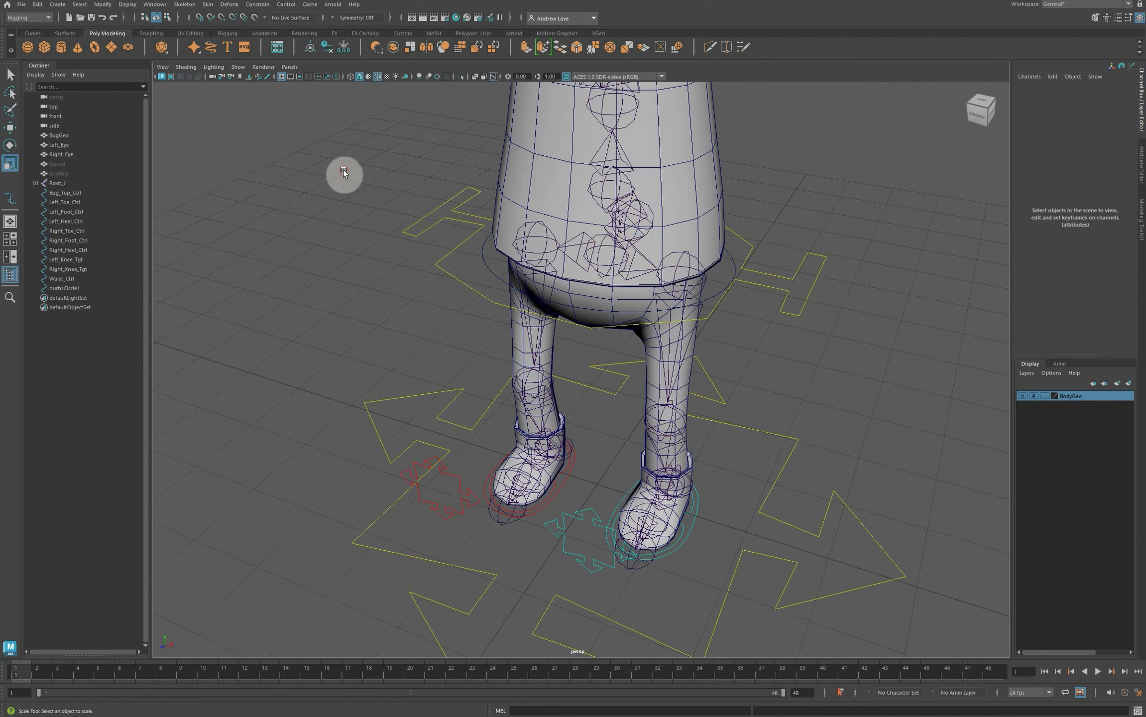
{"action": "left_click", "coordinate": [494, 271]}
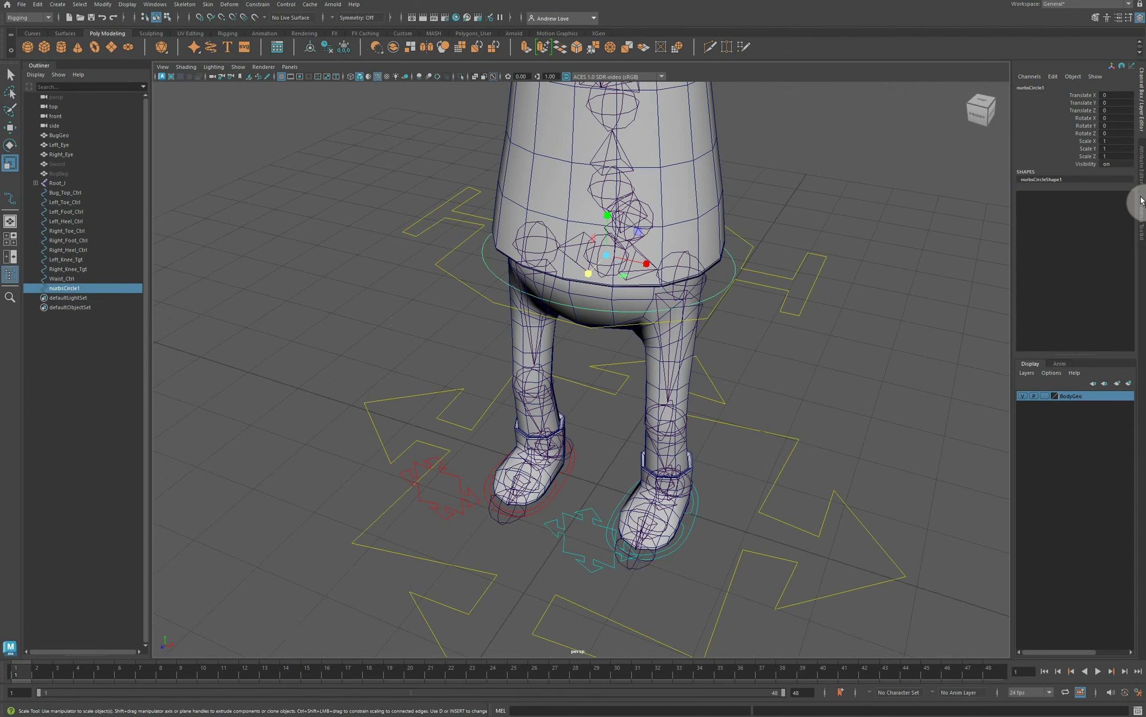
Give the hip circle an RGB drawing override coloured yellow.
{"action": "left_click", "coordinate": [1141, 167]}
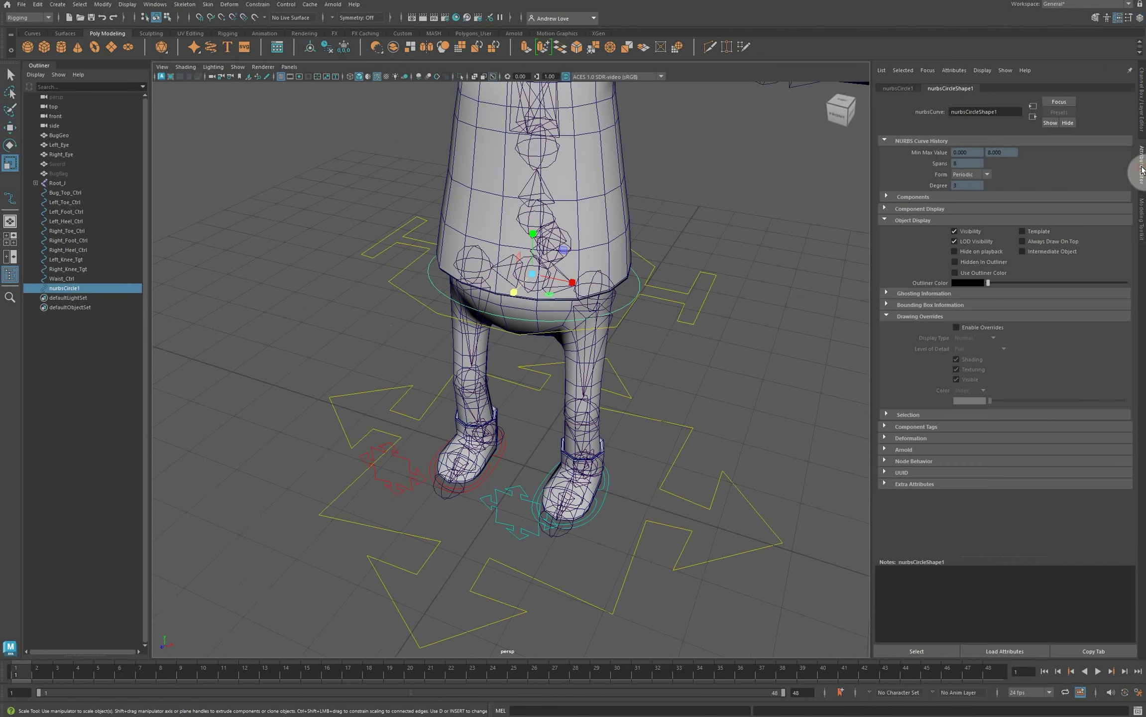
{"action": "left_click", "coordinate": [956, 328]}
{"action": "left_click", "coordinate": [969, 390]}
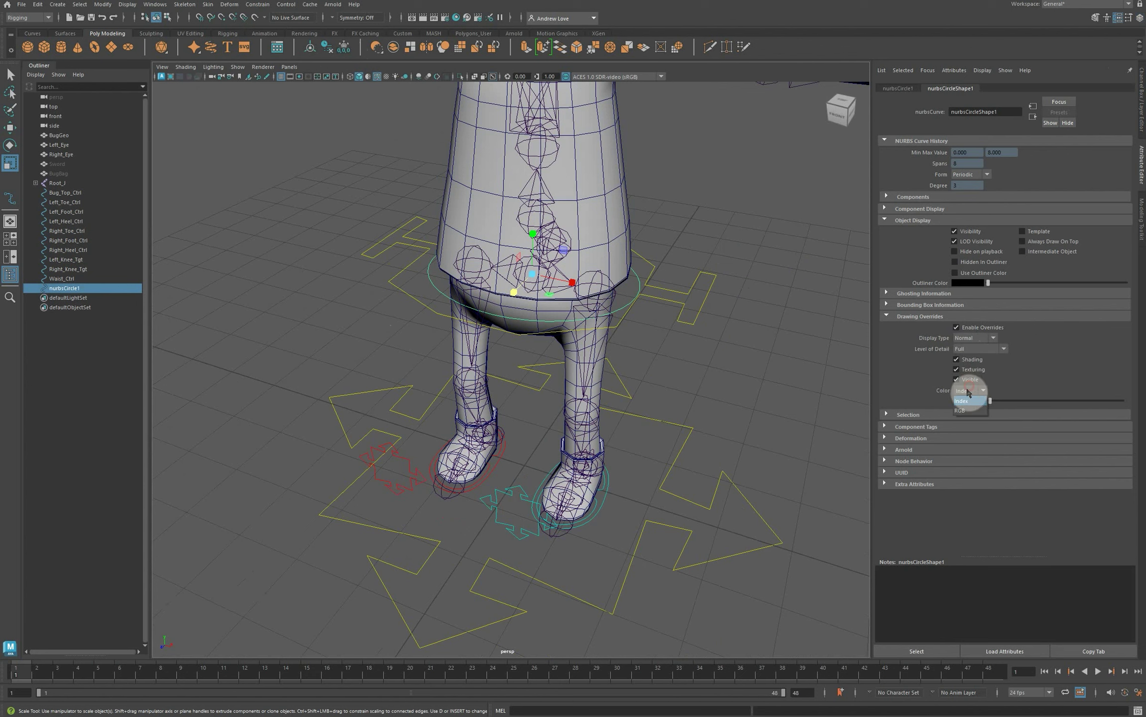
{"action": "left_click", "coordinate": [961, 410]}
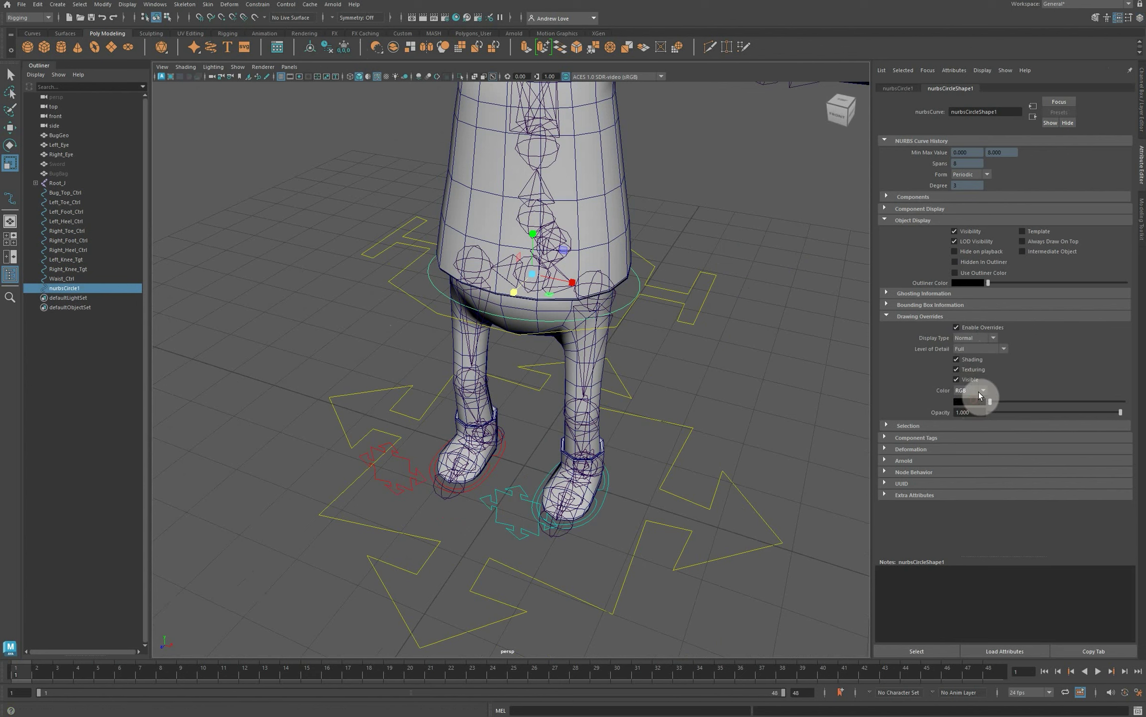
{"action": "left_click", "coordinate": [977, 400]}
{"action": "left_click", "coordinate": [949, 376]}
{"action": "left_click", "coordinate": [797, 347]}
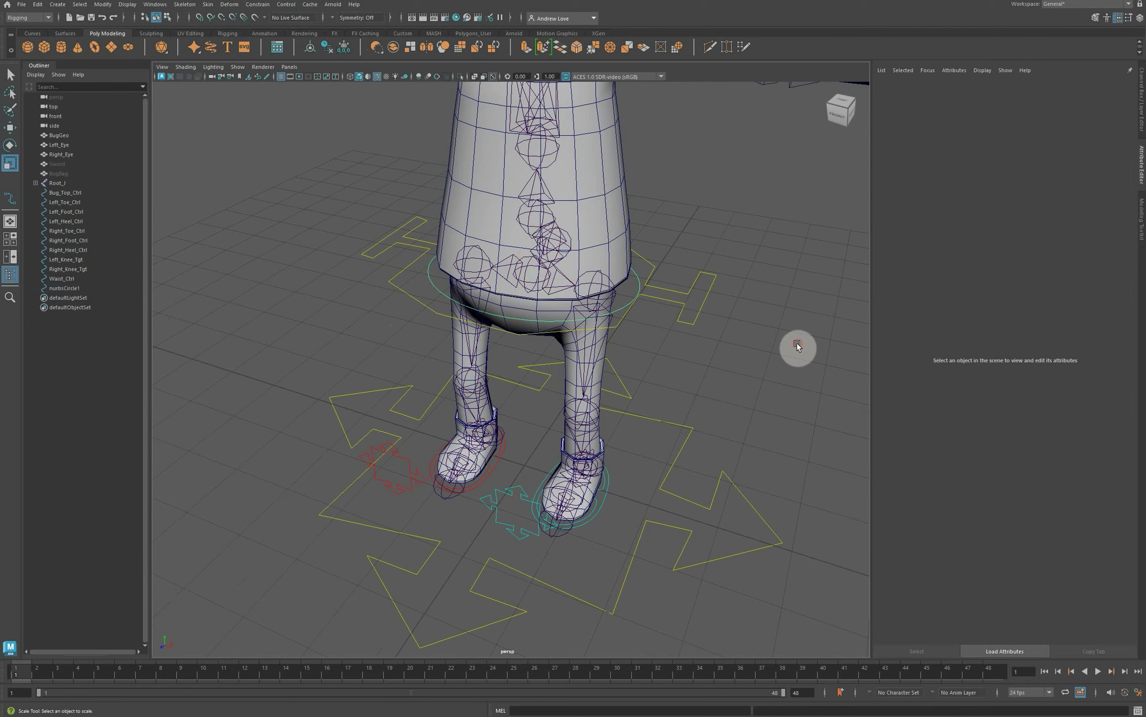
Reframe the hips, select the yellow hip circle and duplicate it.
{"action": "key", "text": "a"}
{"action": "key", "text": "bracketleft"}
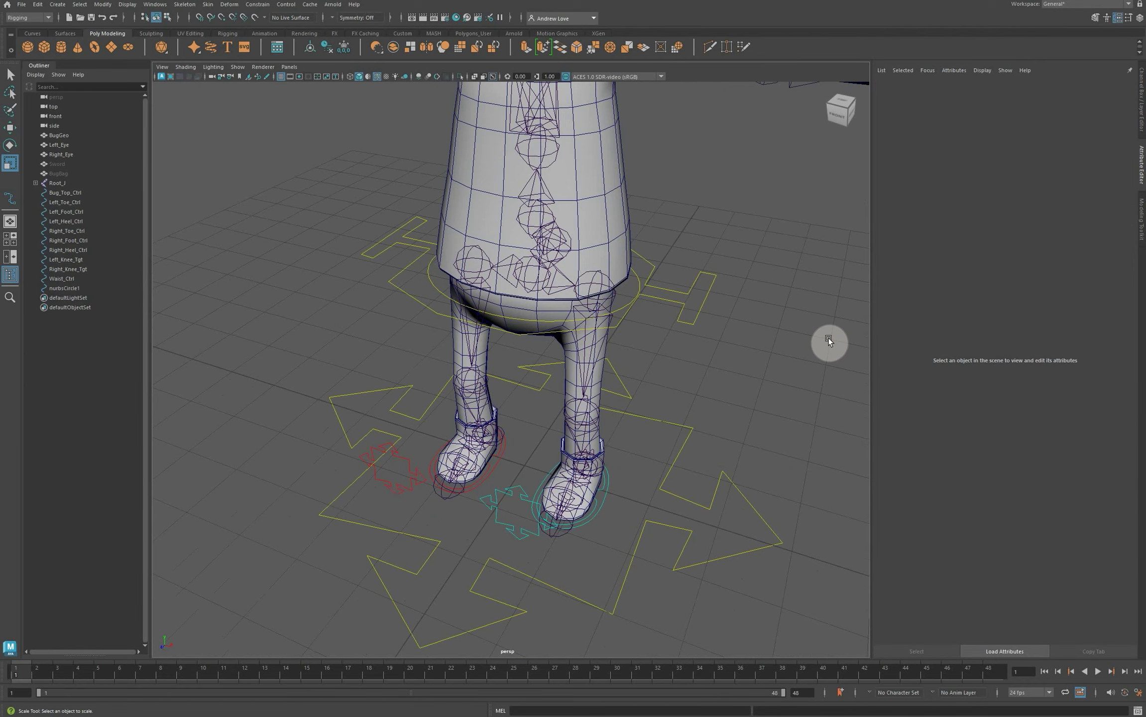
{"action": "left_click", "coordinate": [435, 288]}
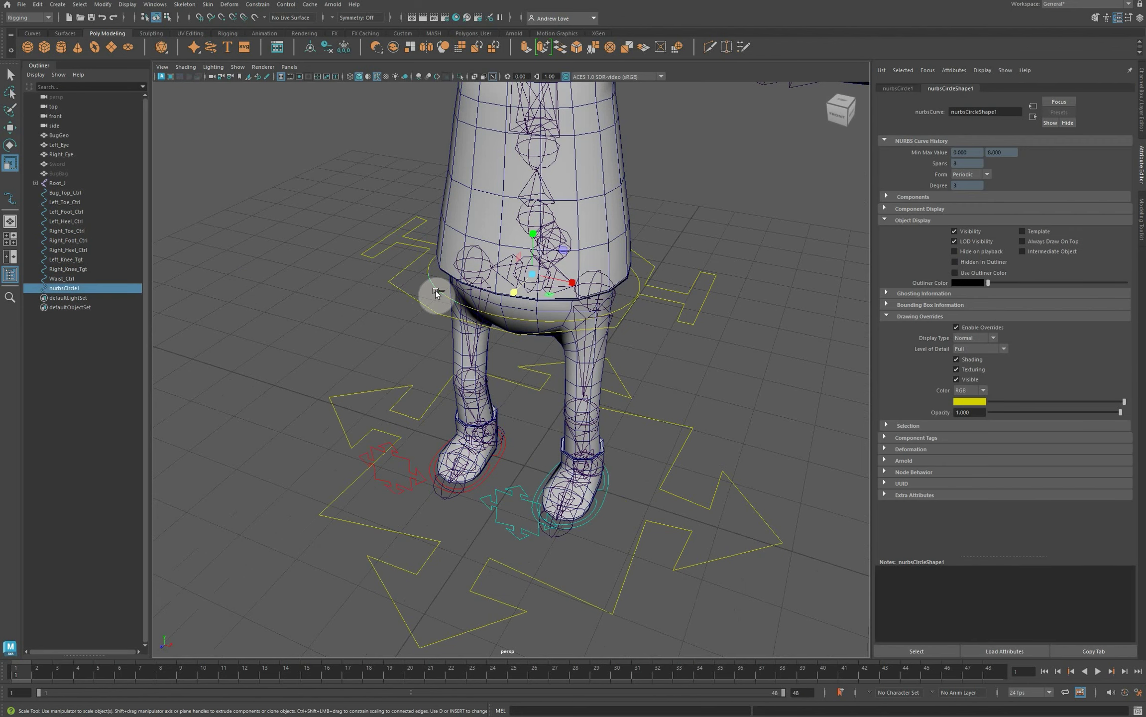
{"action": "key", "text": "ctrl+d"}
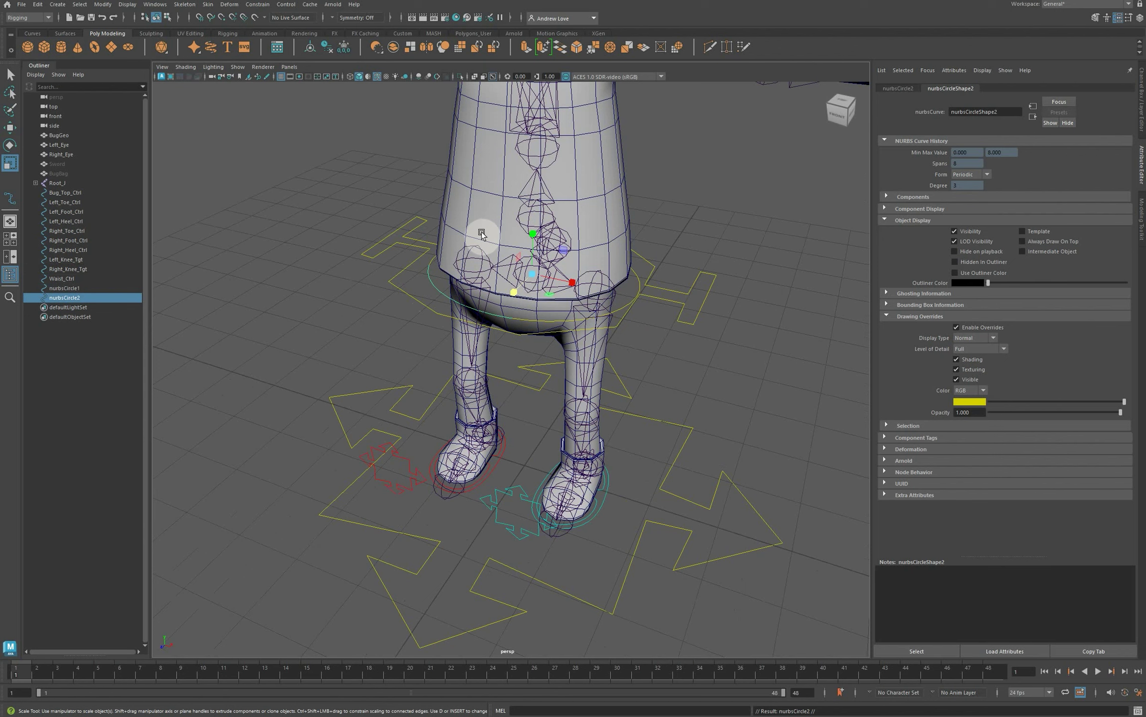
Raise nurbsCircle2 above the hip ring up the torso and freeze its transforms.
{"action": "key", "text": "w"}
{"action": "left_click_drag", "start_coordinate": [532, 234], "coordinate": [524, 186]}
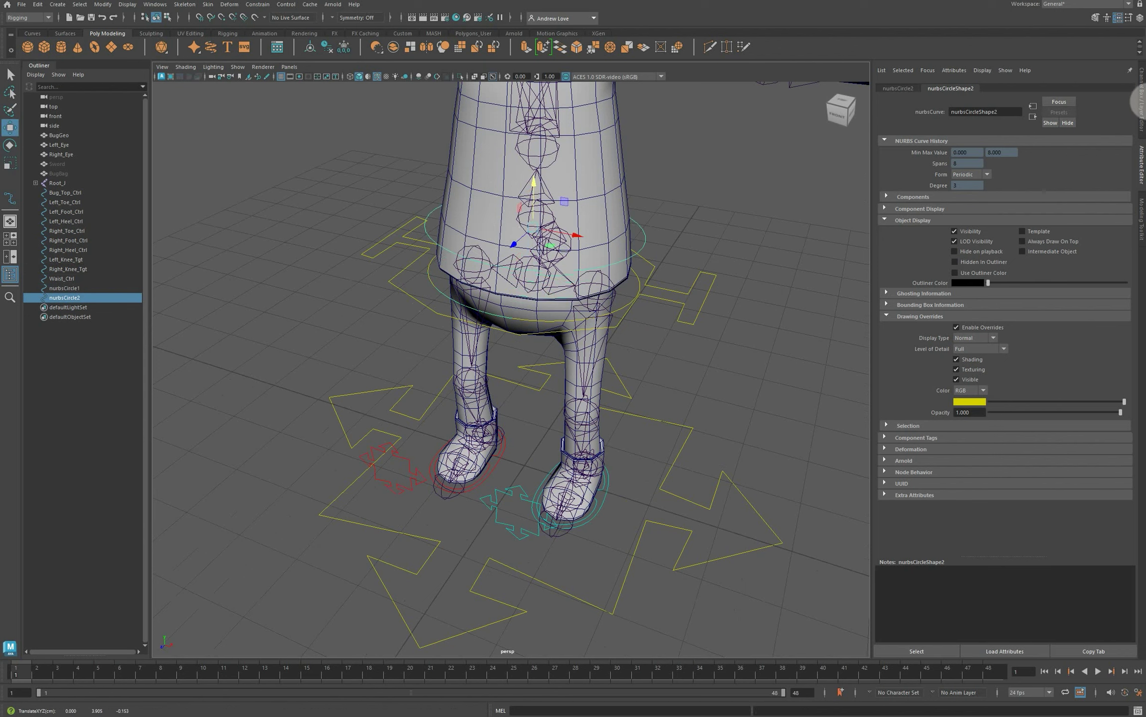
{"action": "left_click", "coordinate": [1141, 102]}
{"action": "left_click", "coordinate": [1035, 396]}
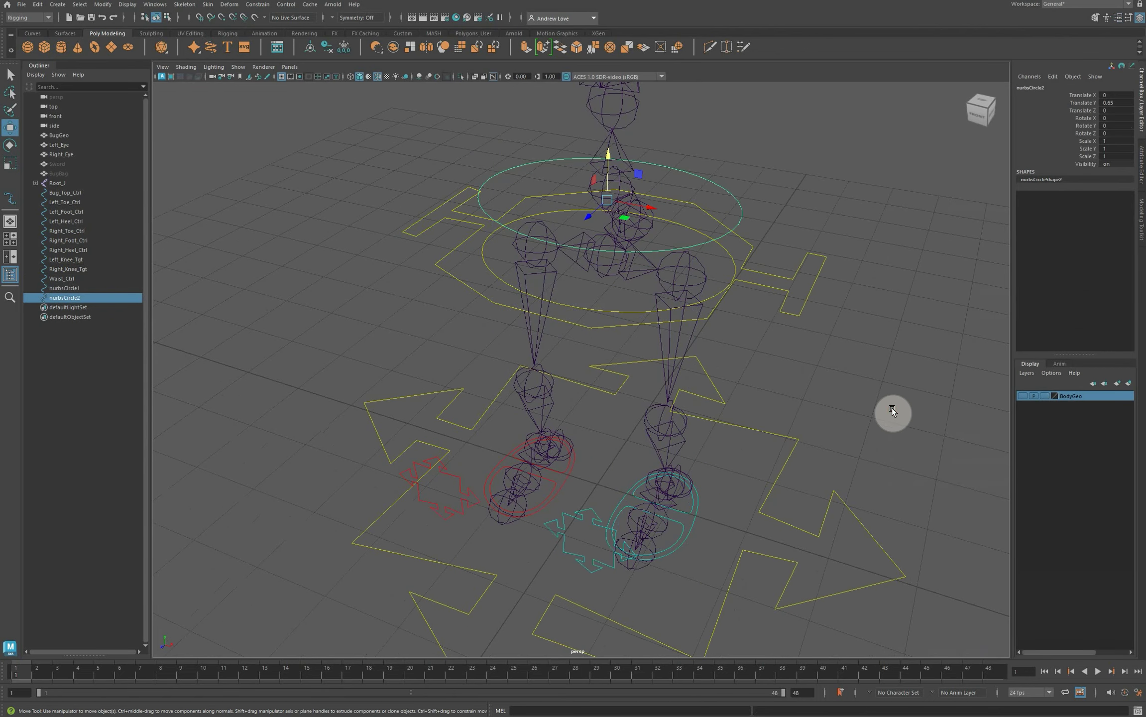
{"action": "left_click_drag", "start_coordinate": [892, 408], "coordinate": [880, 396], "text": "alt"}
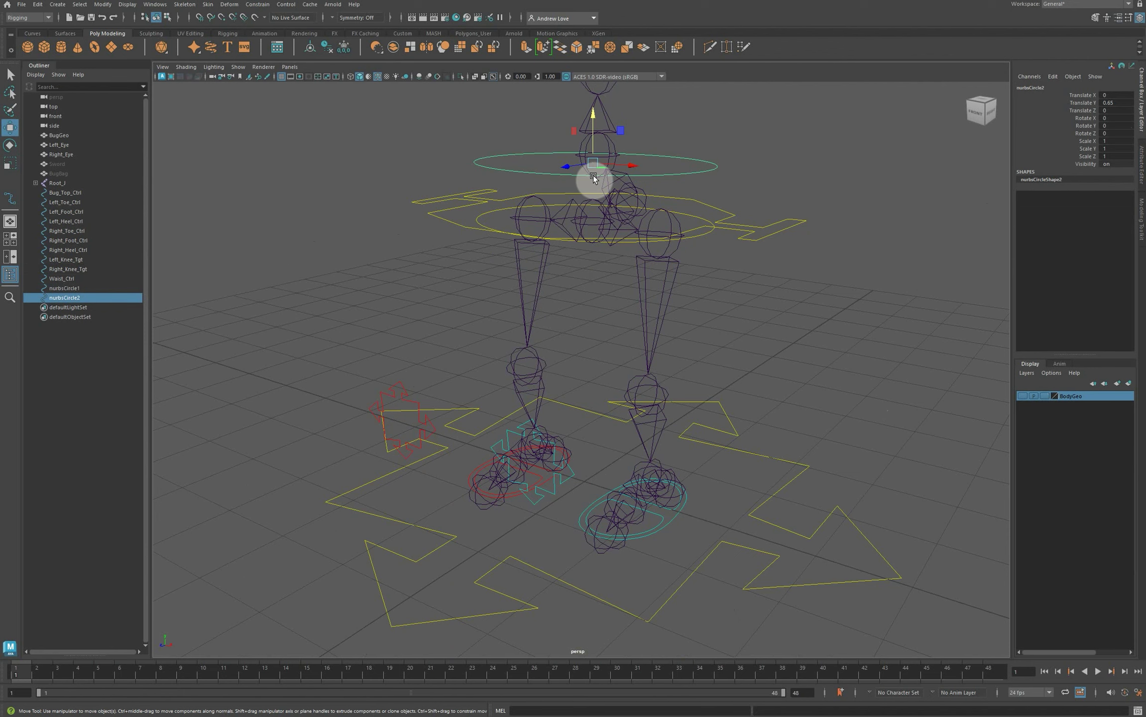
{"action": "left_click_drag", "start_coordinate": [593, 177], "coordinate": [597, 155]}
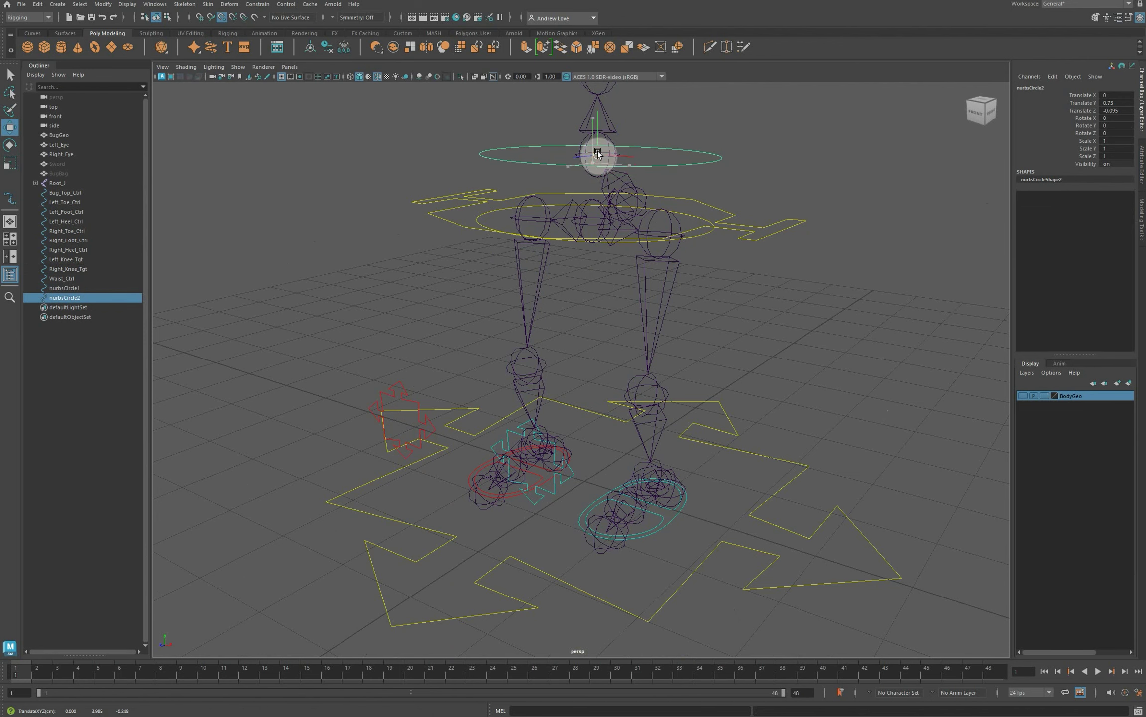
{"action": "left_click_drag", "start_coordinate": [438, 312], "coordinate": [960, 273], "text": "alt"}
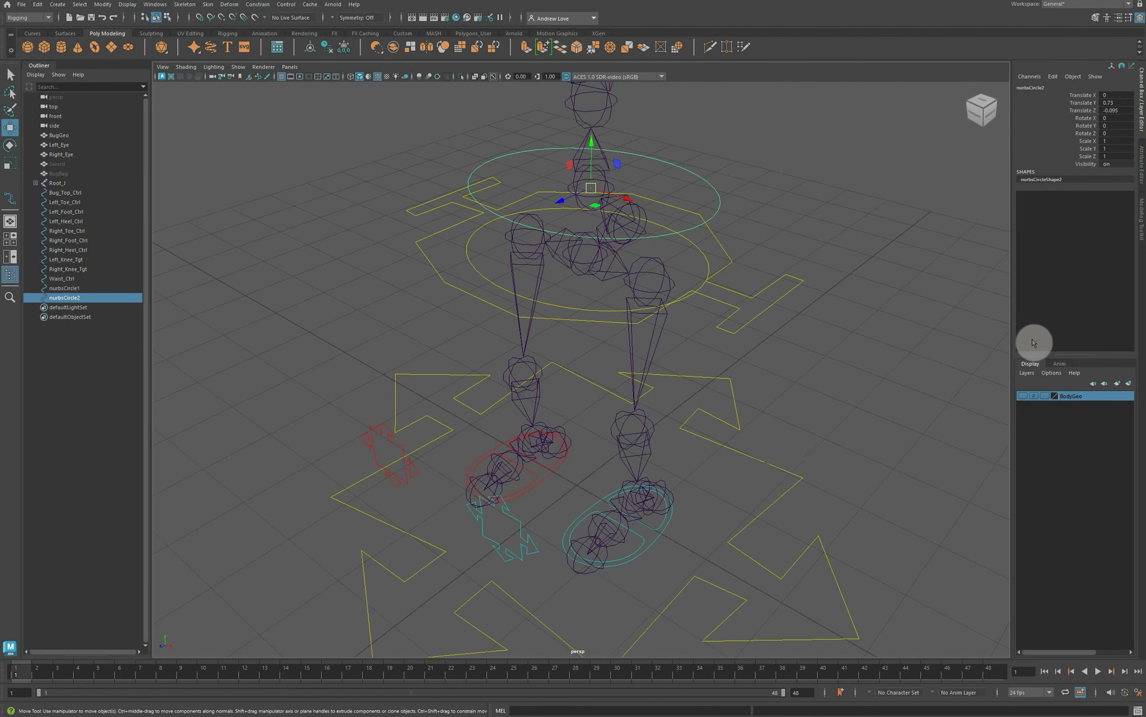
{"action": "left_click", "coordinate": [1023, 396]}
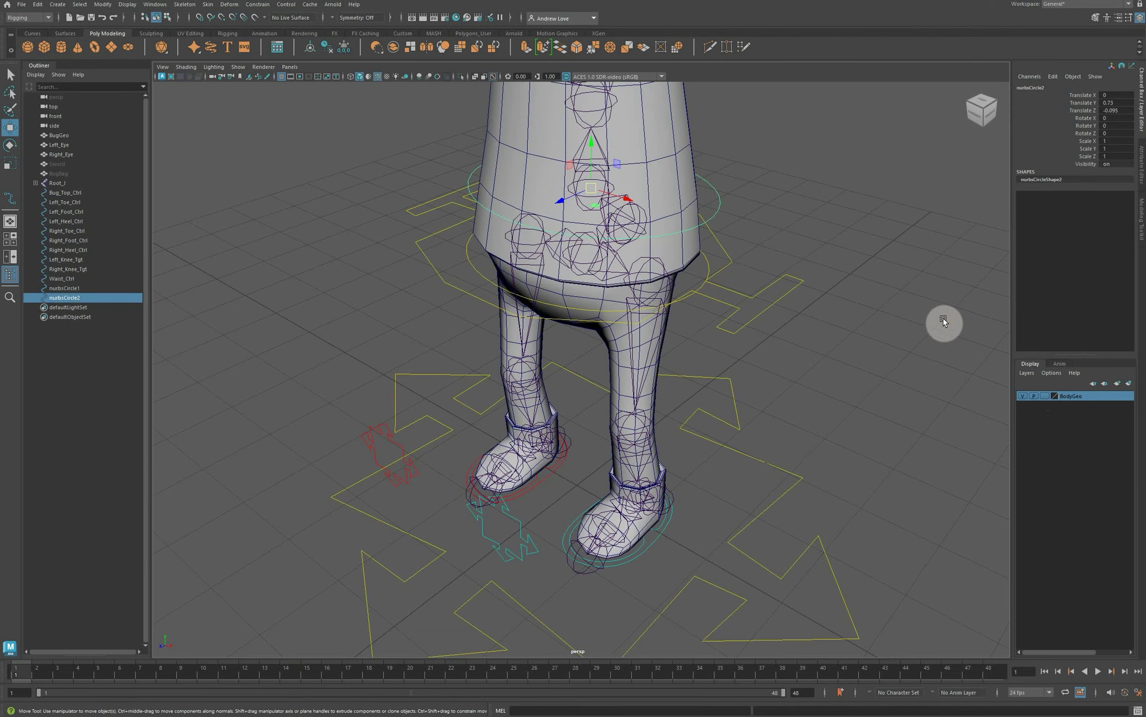
{"action": "right_click_drag", "start_coordinate": [944, 319], "coordinate": [946, 312], "text": "alt"}
{"action": "mouse_move", "coordinate": [958, 361]}
{"action": "left_mouse_down", "text": "alt"}
{"action": "mouse_move", "coordinate": [876, 358]}
{"action": "mouse_move", "coordinate": [1094, 351]}
{"action": "mouse_move", "coordinate": [967, 353]}
{"action": "left_mouse_up", "text": "alt"}
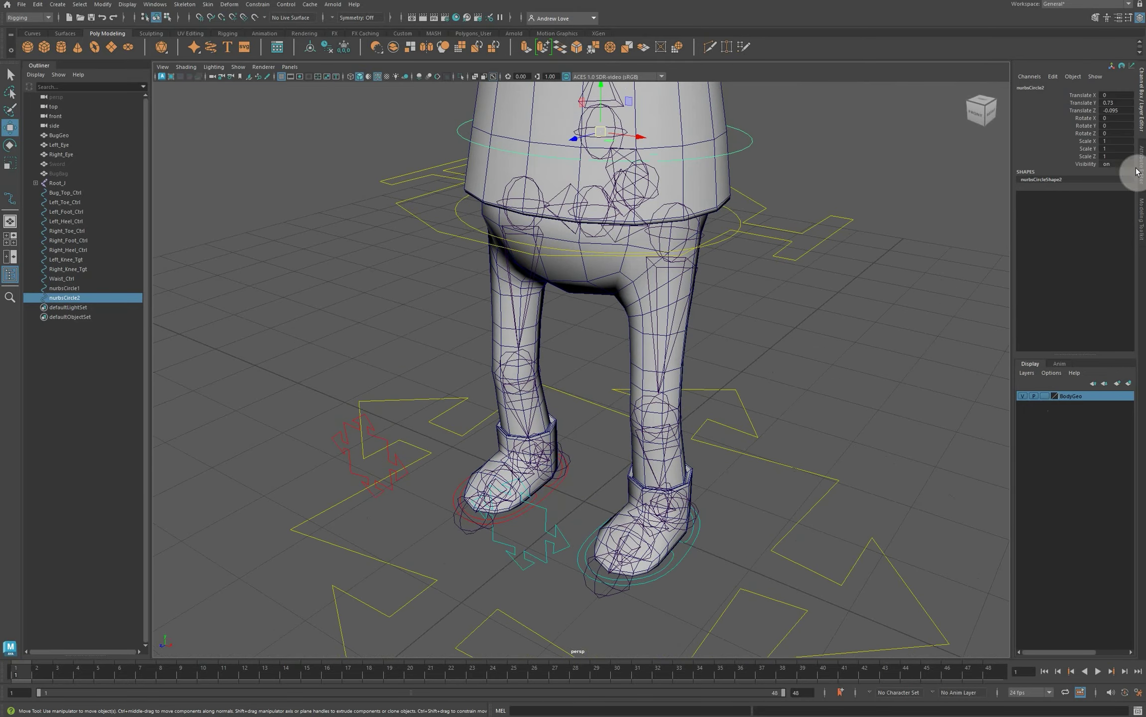
{"action": "left_click", "coordinate": [343, 47]}
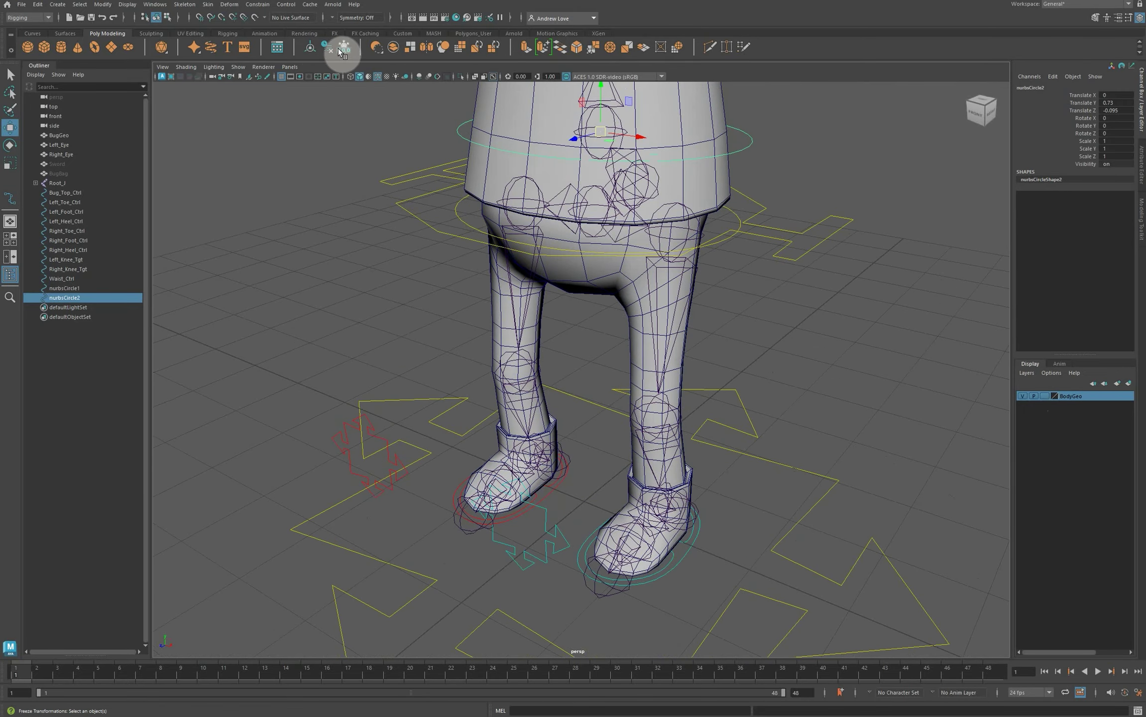
Rename nurbsCircle1 to Pelvis_Ctrl and nurbsCircle2 to Spine_1_Ctrl in the Outliner.
{"action": "double_click", "coordinate": [66, 289]}
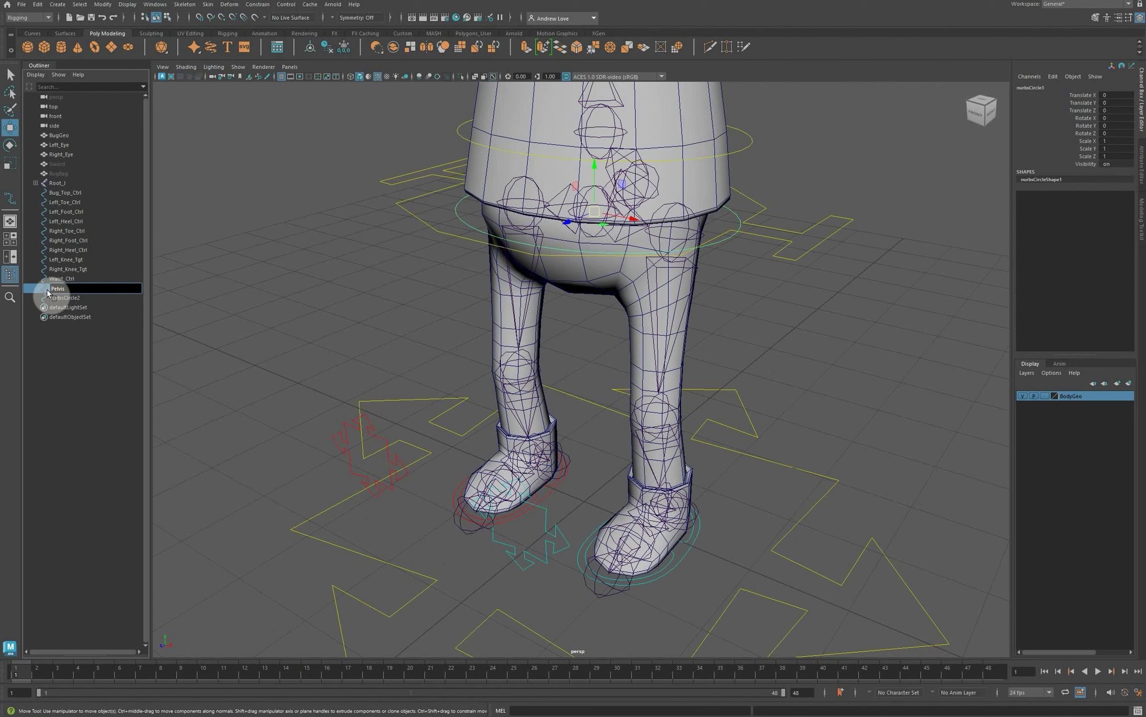
{"action": "type", "text": "Pelvis_Ctrl"}
{"action": "key", "text": "Return"}
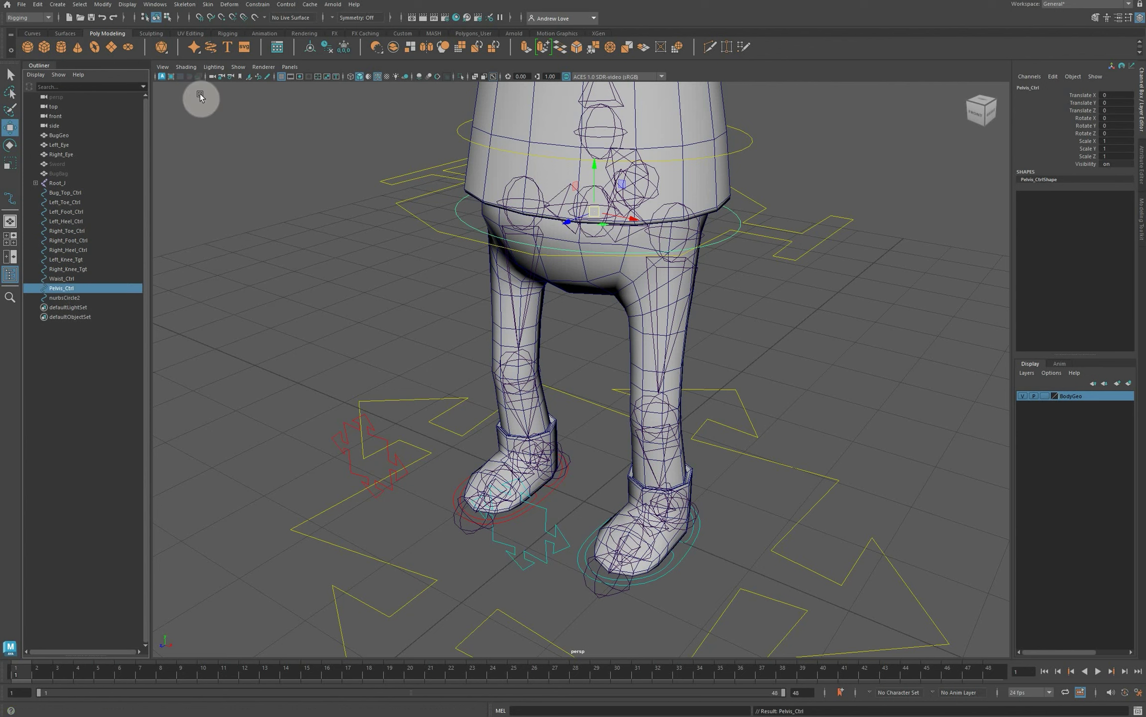
{"action": "double_click", "coordinate": [109, 298]}
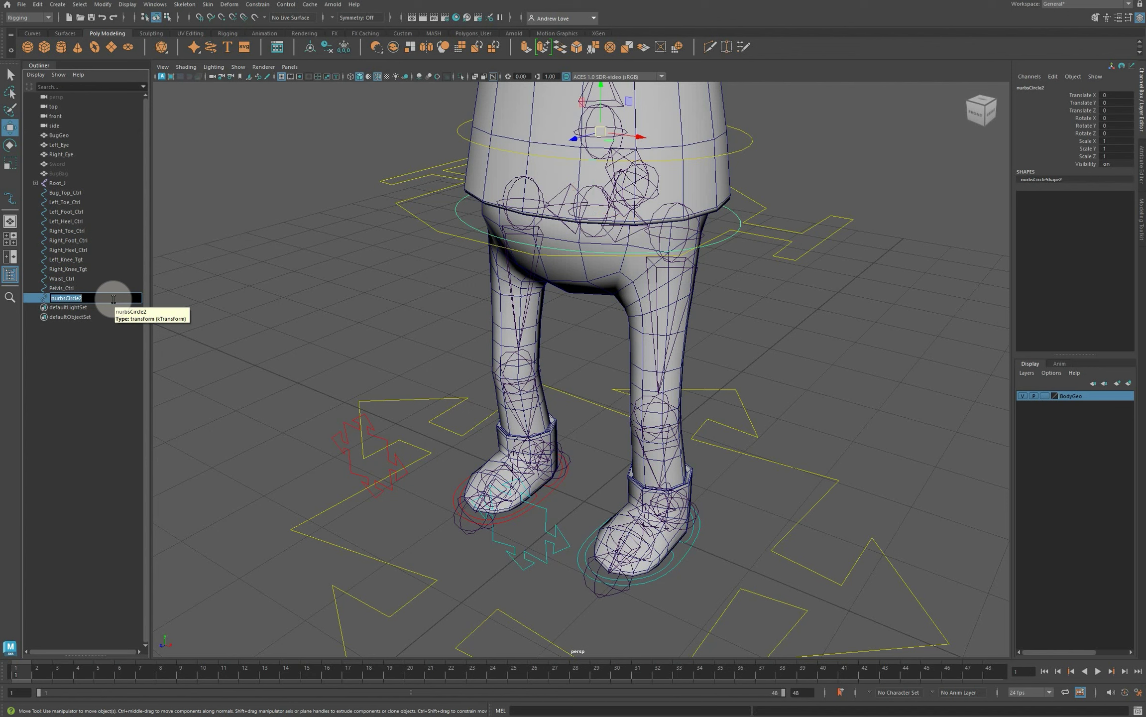
{"action": "type", "text": "Spine_1_Ctrl"}
{"action": "key", "text": "Return"}
{"action": "scroll", "coordinate": [374, 202], "scroll_direction": "down", "scroll_amount": 5}
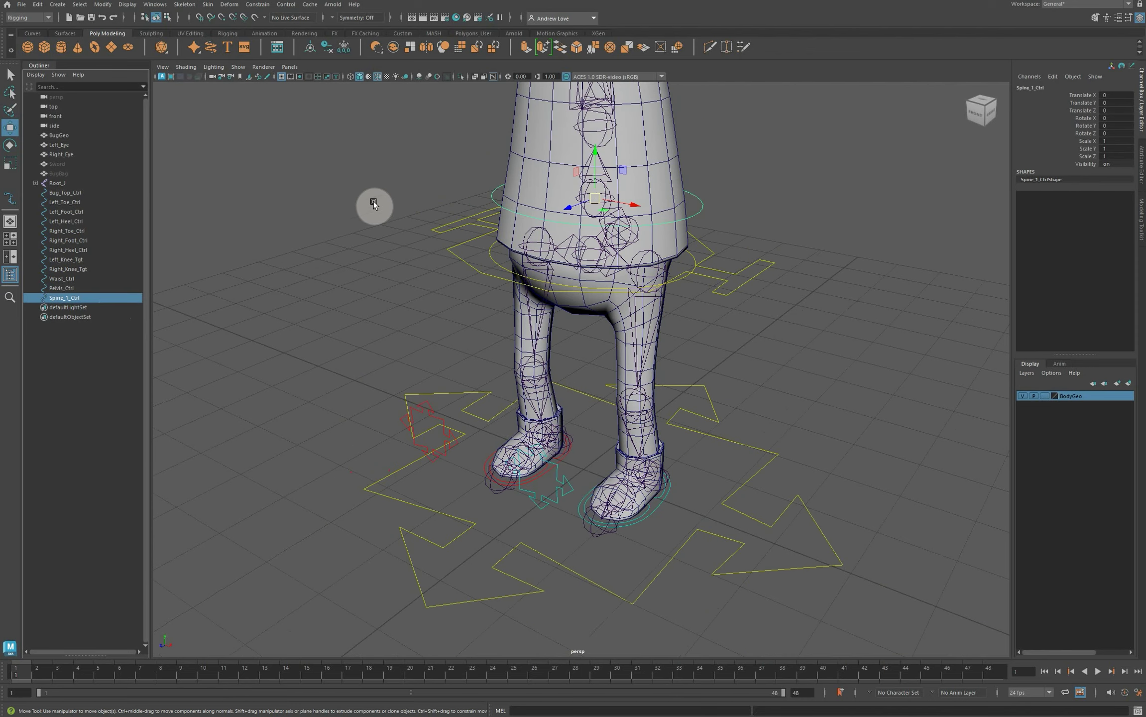
Duplicate Spine_1_Ctrl, raise the copy up the torso, shrink it to about 0.835, and freeze it.
{"action": "key", "text": "ctrl+d"}
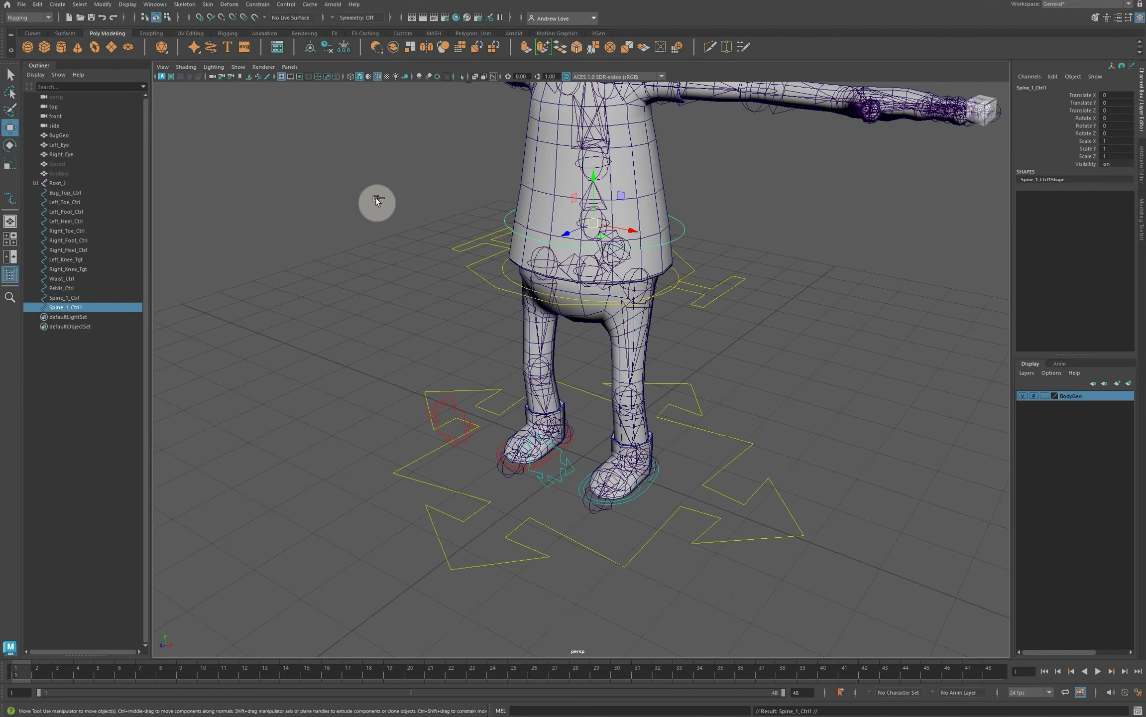
{"action": "left_click", "coordinate": [1024, 395]}
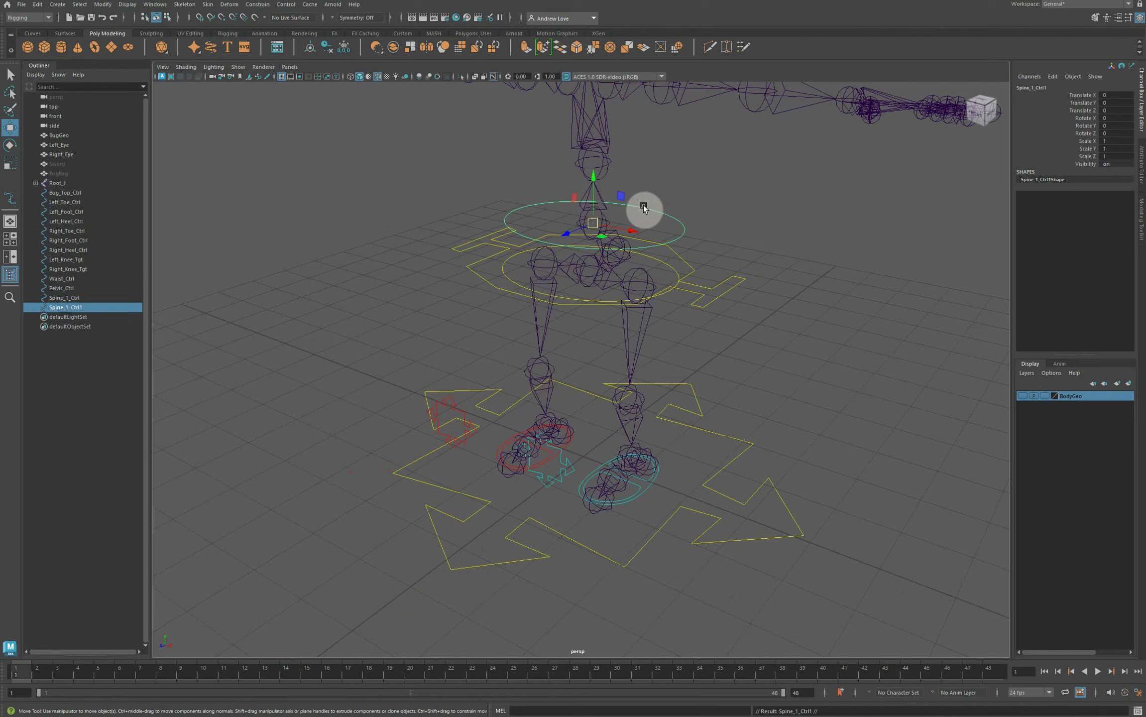
{"action": "left_click_drag", "start_coordinate": [592, 197], "coordinate": [598, 158]}
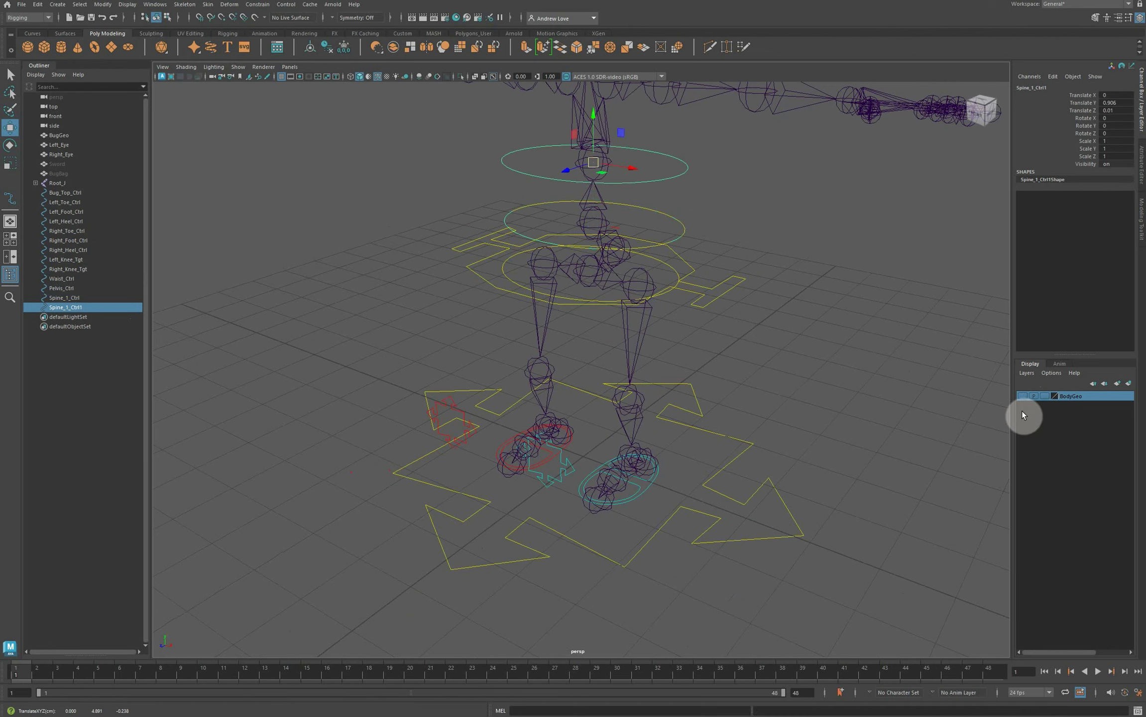
{"action": "left_click", "coordinate": [1023, 396]}
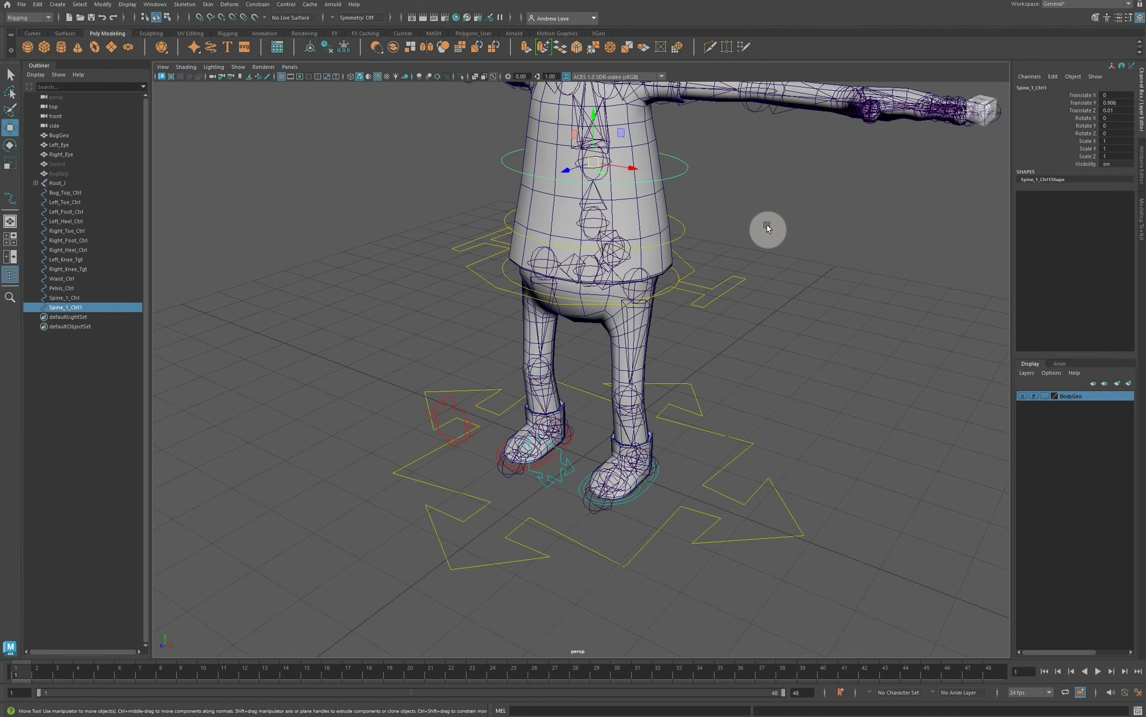
{"action": "scroll", "coordinate": [478, 244], "scroll_direction": "up", "scroll_amount": 1}
{"action": "key", "text": "r"}
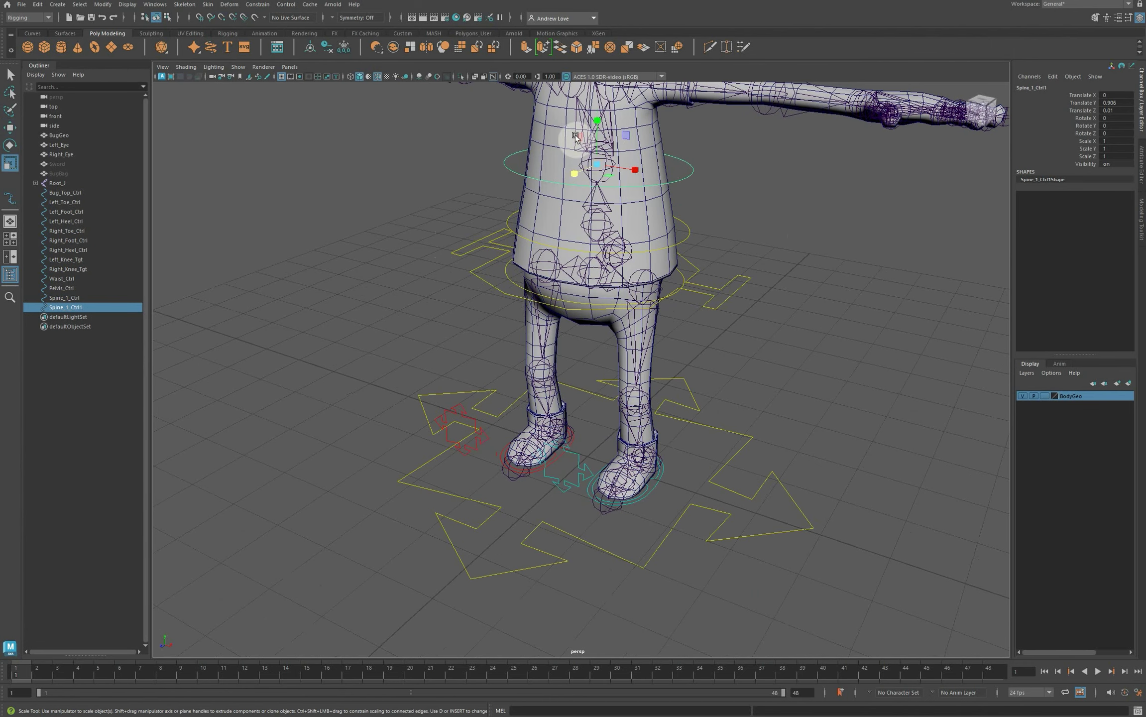
{"action": "left_click_drag", "start_coordinate": [597, 164], "coordinate": [321, 258]}
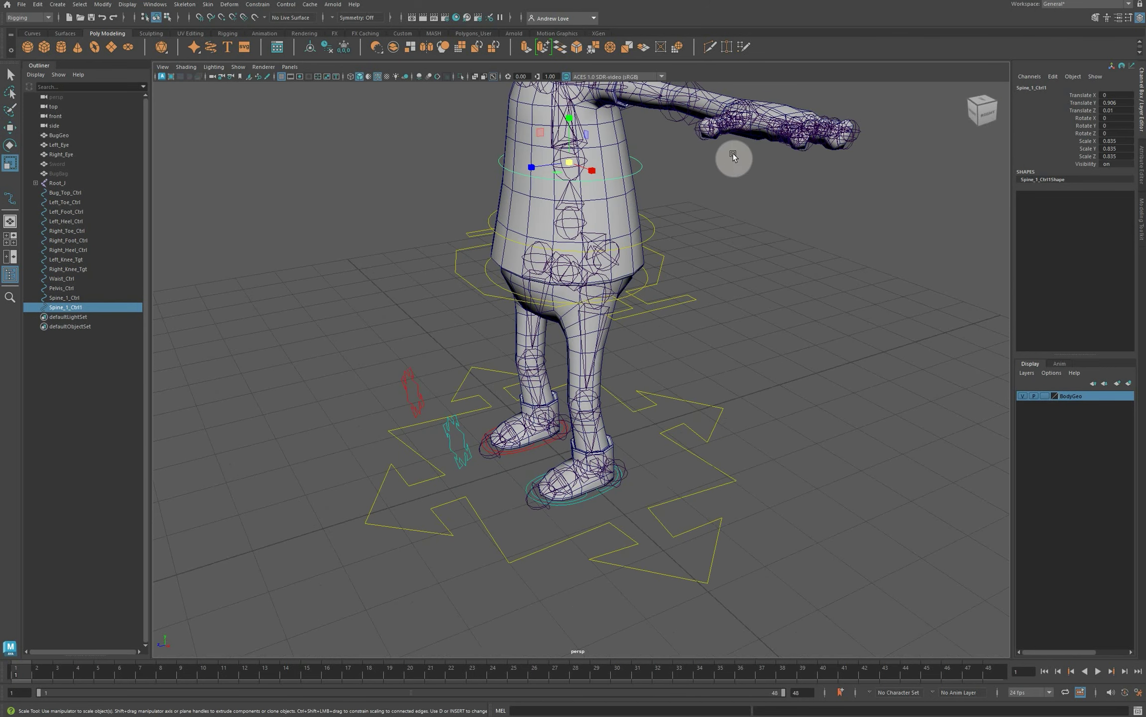
{"action": "left_click", "coordinate": [344, 50]}
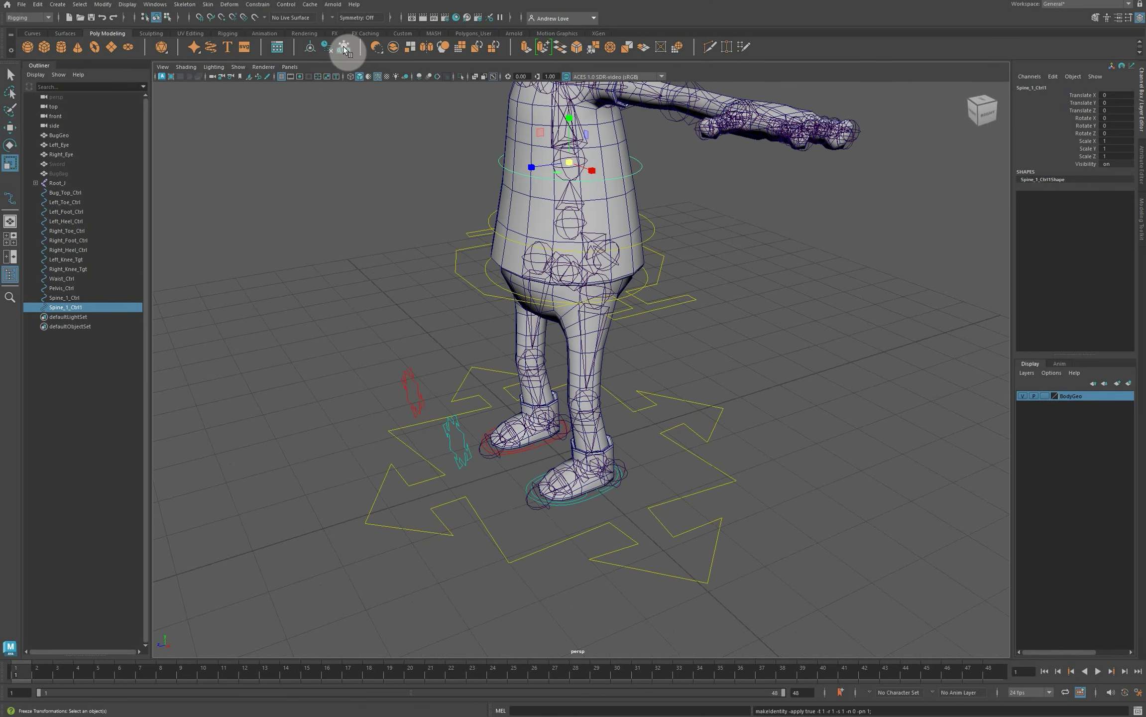
Rename Spine_1_Ctrl1 to Spine_2_Ctrl in the Outliner.
{"action": "double_click", "coordinate": [67, 307]}
{"action": "left_click", "coordinate": [70, 308]}
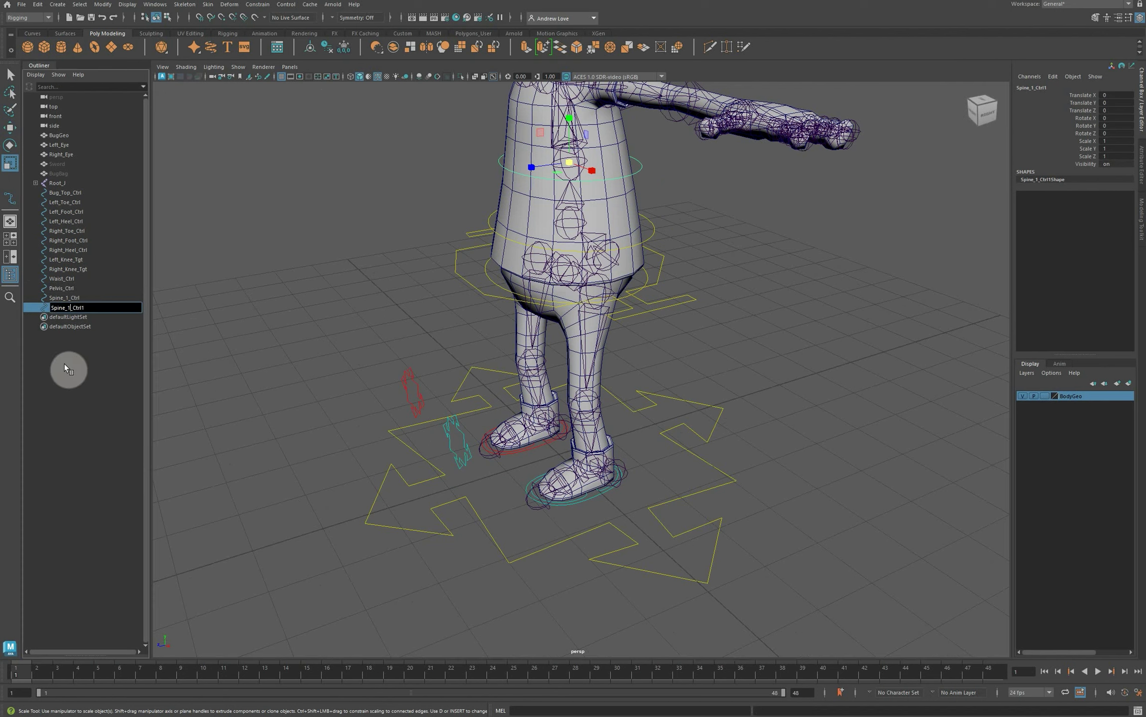
{"action": "key", "text": "BackSpace"}
{"action": "type", "text": "2"}
{"action": "key", "text": "BackSpace"}
{"action": "key", "text": "Return"}
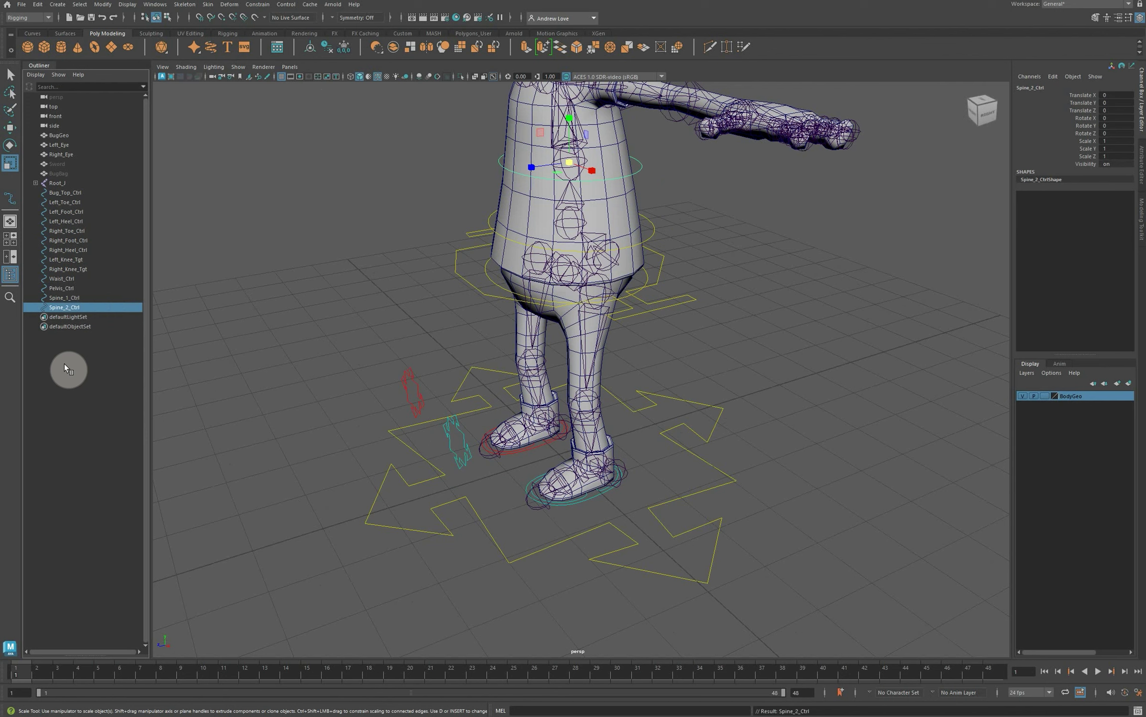
Zoom in on the torso and duplicate the Spine_2_Ctrl circle into Spine_2_Ctrl1.
{"action": "left_click", "coordinate": [388, 324]}
{"action": "left_click_drag", "start_coordinate": [419, 205], "coordinate": [465, 253], "text": "alt"}
{"action": "middle_click_drag", "start_coordinate": [464, 252], "coordinate": [418, 358], "text": "alt"}
{"action": "scroll", "coordinate": [417, 357], "scroll_direction": "up", "scroll_amount": 3}
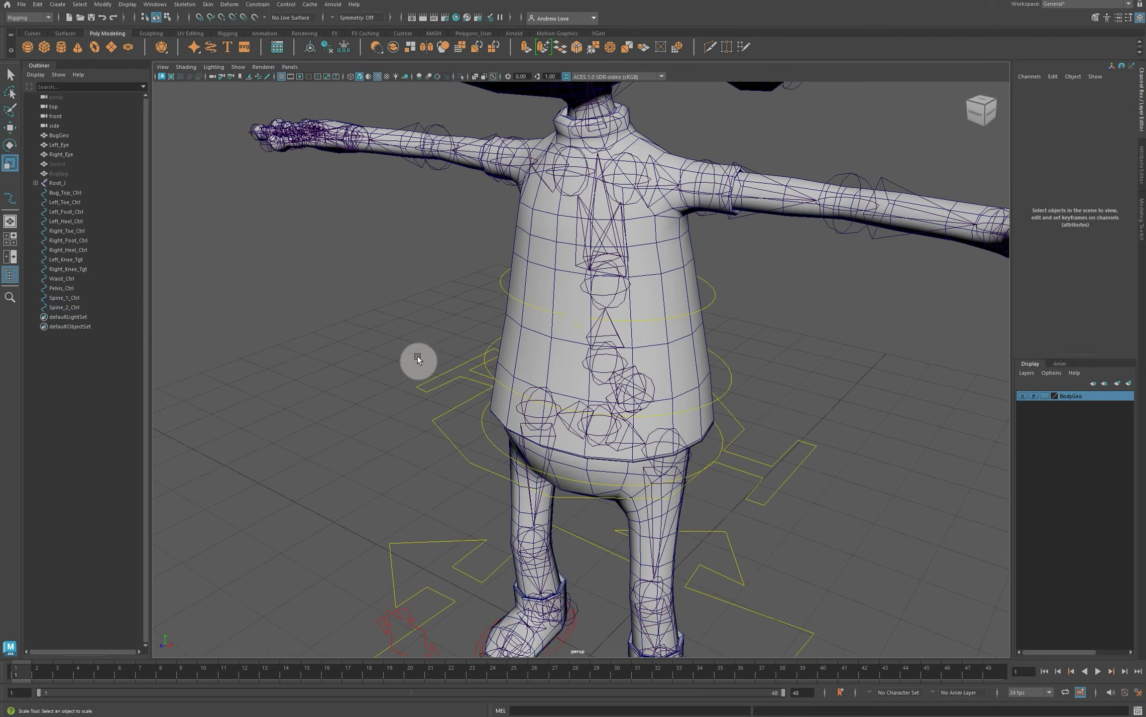
{"action": "left_click", "coordinate": [713, 300]}
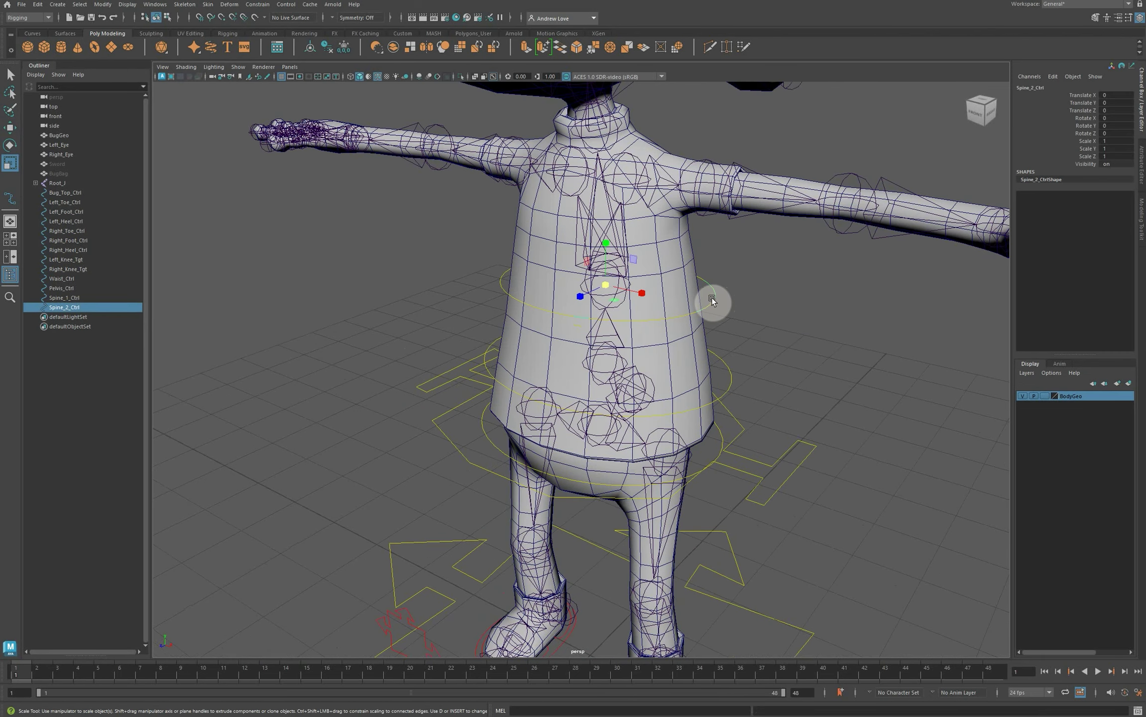
{"action": "key", "text": "ctrl+d"}
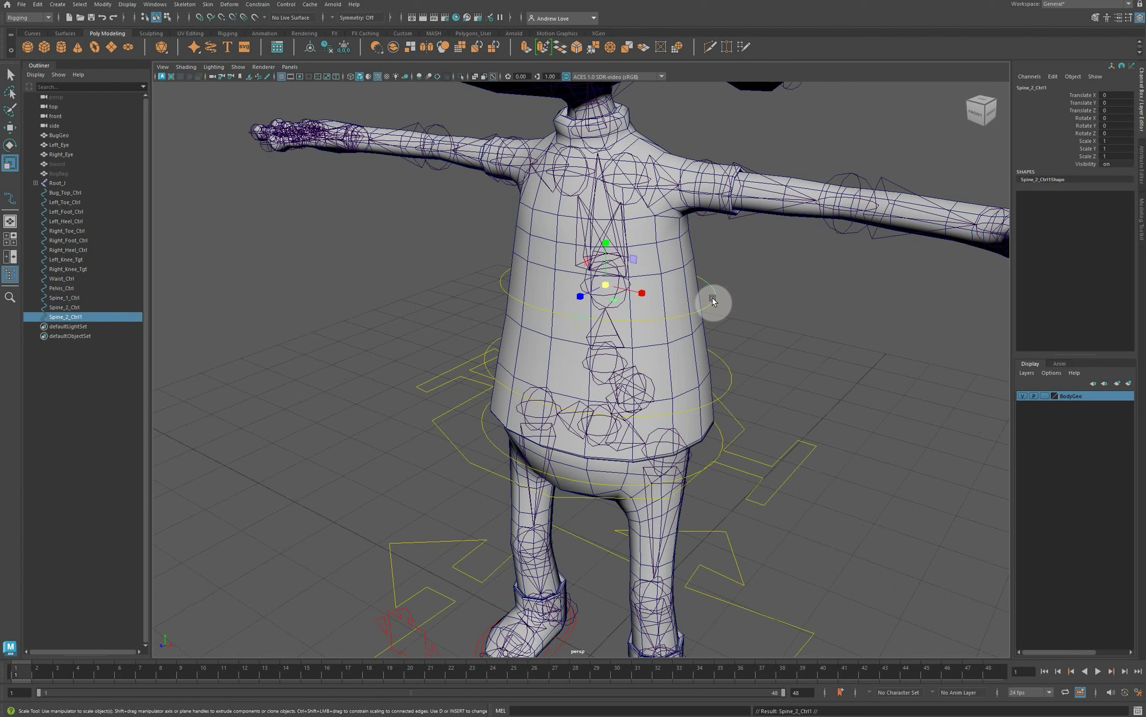
Raise Spine_2_Ctrl1 to the neck at Translate Y 1.595 and enter Control Vertex mode.
{"action": "key", "text": "w"}
{"action": "left_click_drag", "start_coordinate": [603, 255], "coordinate": [660, 263]}
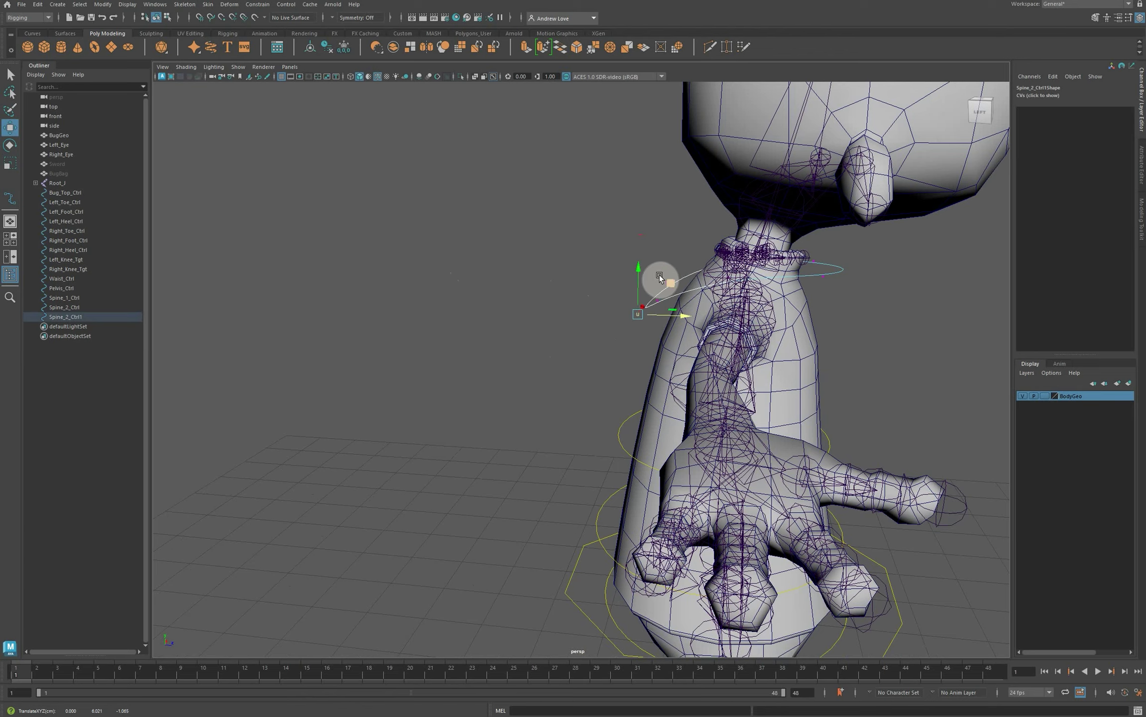
{"action": "left_click", "coordinate": [658, 276]}
{"action": "left_click_drag", "start_coordinate": [696, 338], "coordinate": [816, 265], "text": "alt"}
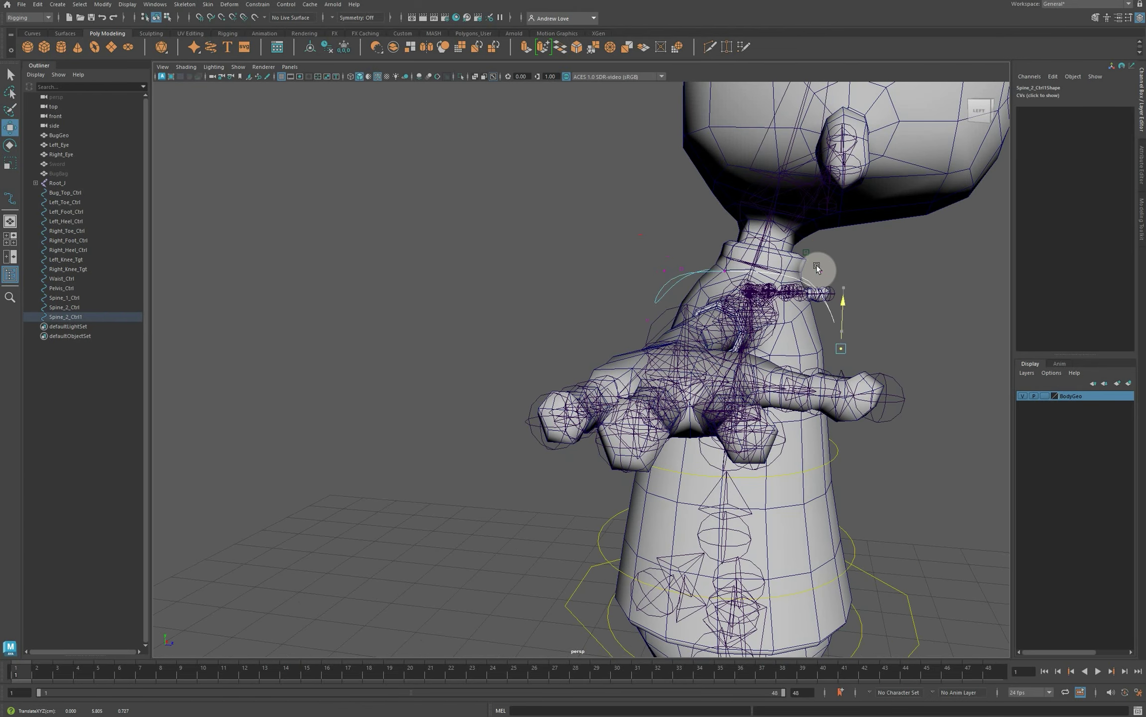
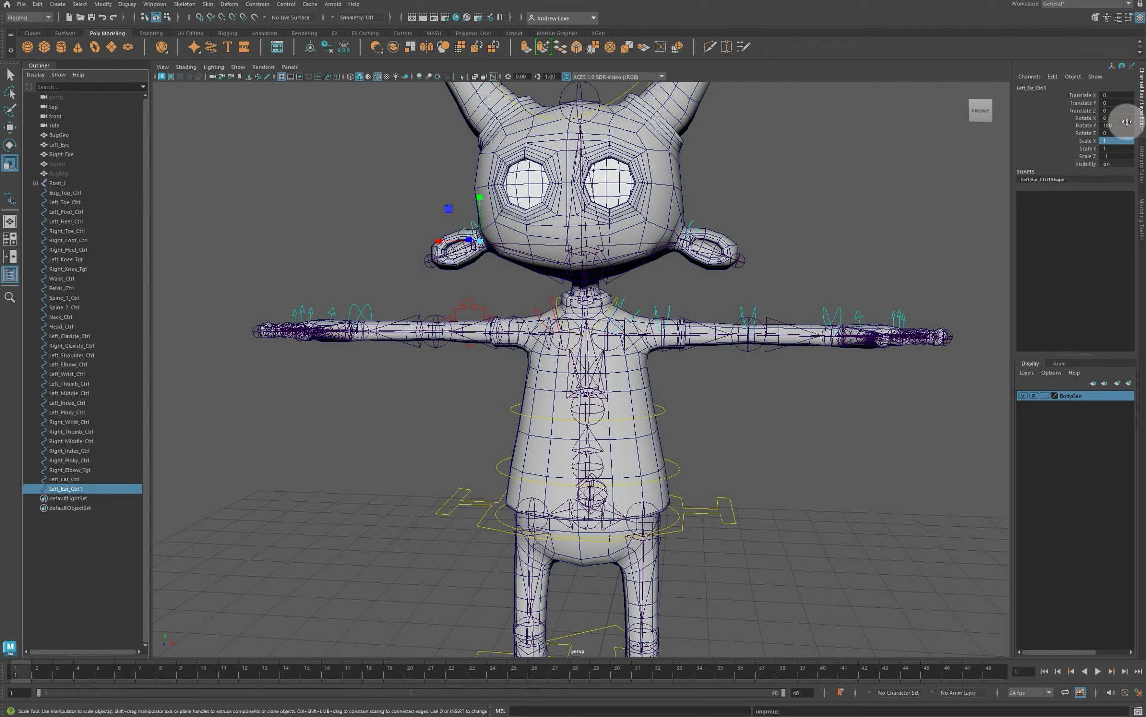
Freeze the duplicated ear control's transforms and rename Left_Ear_Ctrl1 to Right_Ear_Ctrl.
{"action": "left_click", "coordinate": [347, 49]}
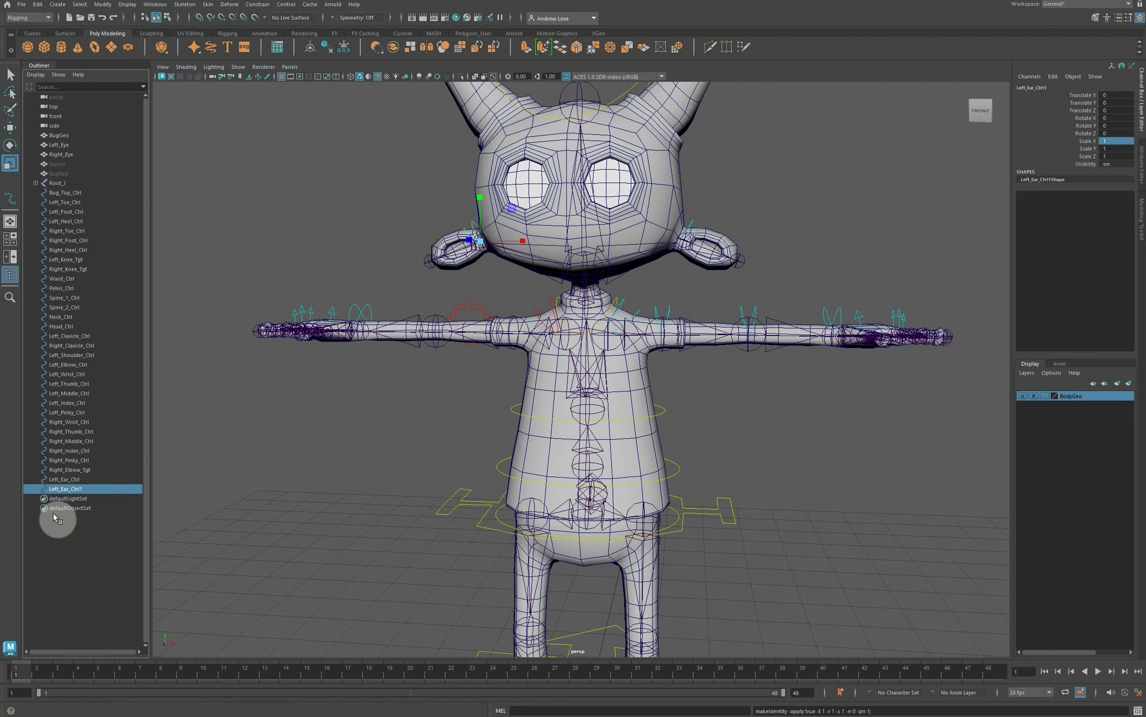
{"action": "left_click", "coordinate": [69, 480]}
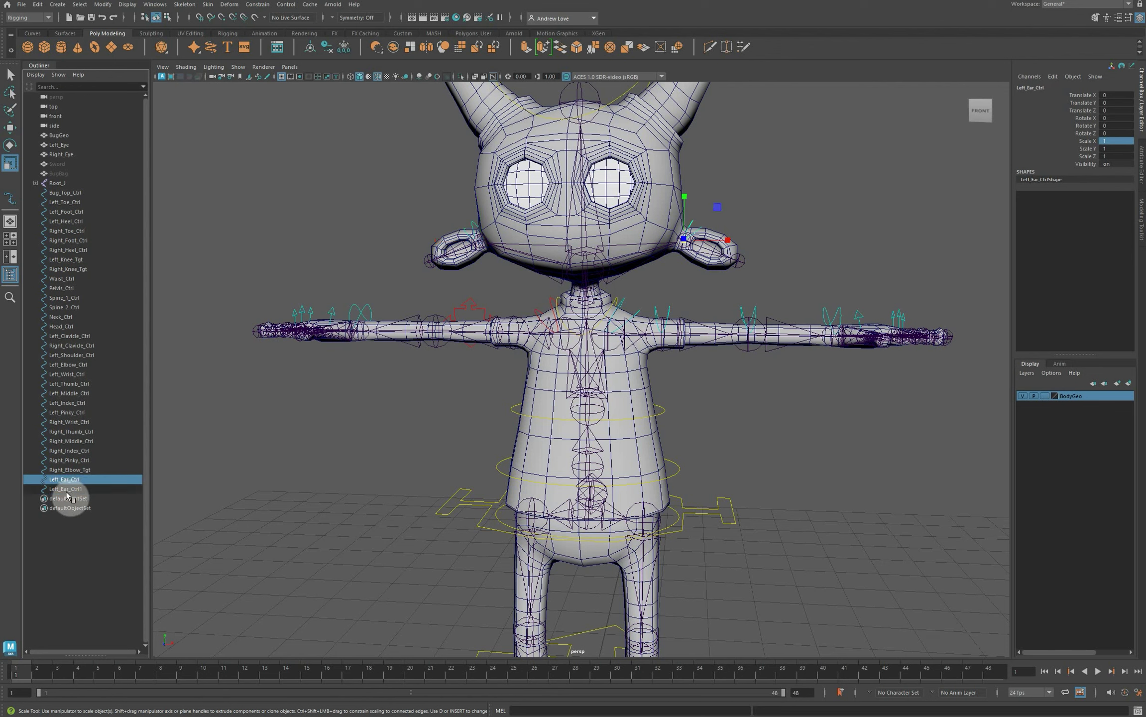
{"action": "double_click", "coordinate": [55, 490]}
{"action": "left_click_drag", "start_coordinate": [62, 490], "coordinate": [51, 488]}
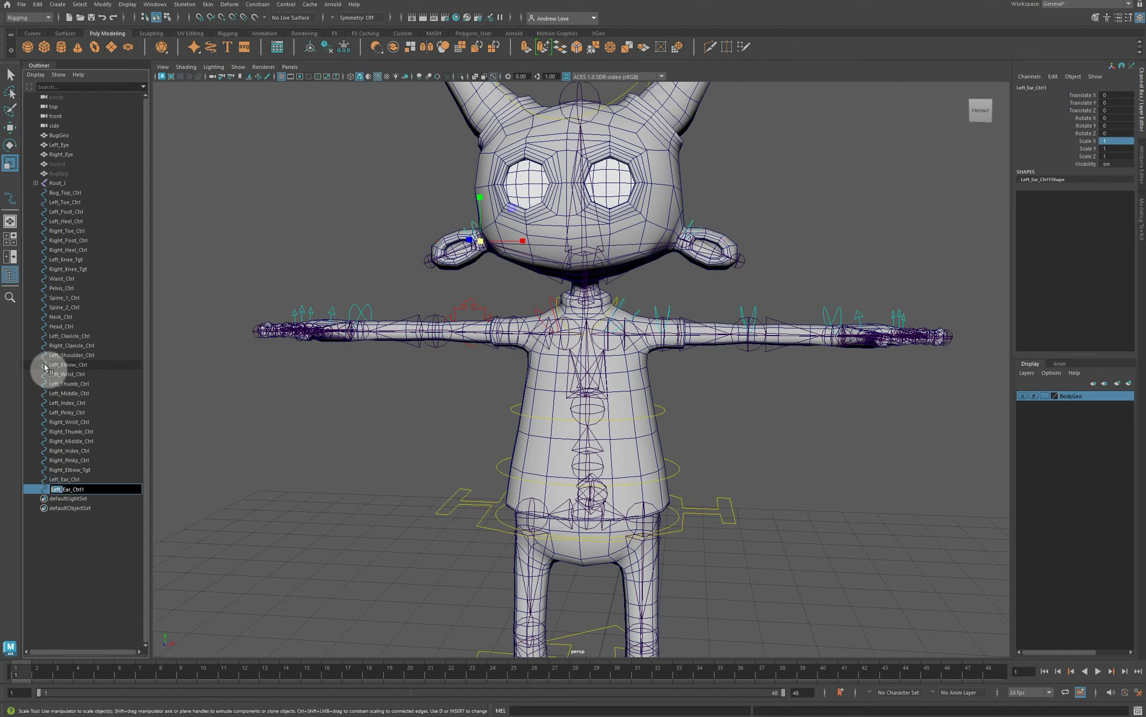
{"action": "type", "text": "Right"}
{"action": "key", "text": "Return"}
{"action": "left_click", "coordinate": [237, 195]}
Set the right ear control's Drawing Overrides colour to red.
{"action": "key", "text": "f"}
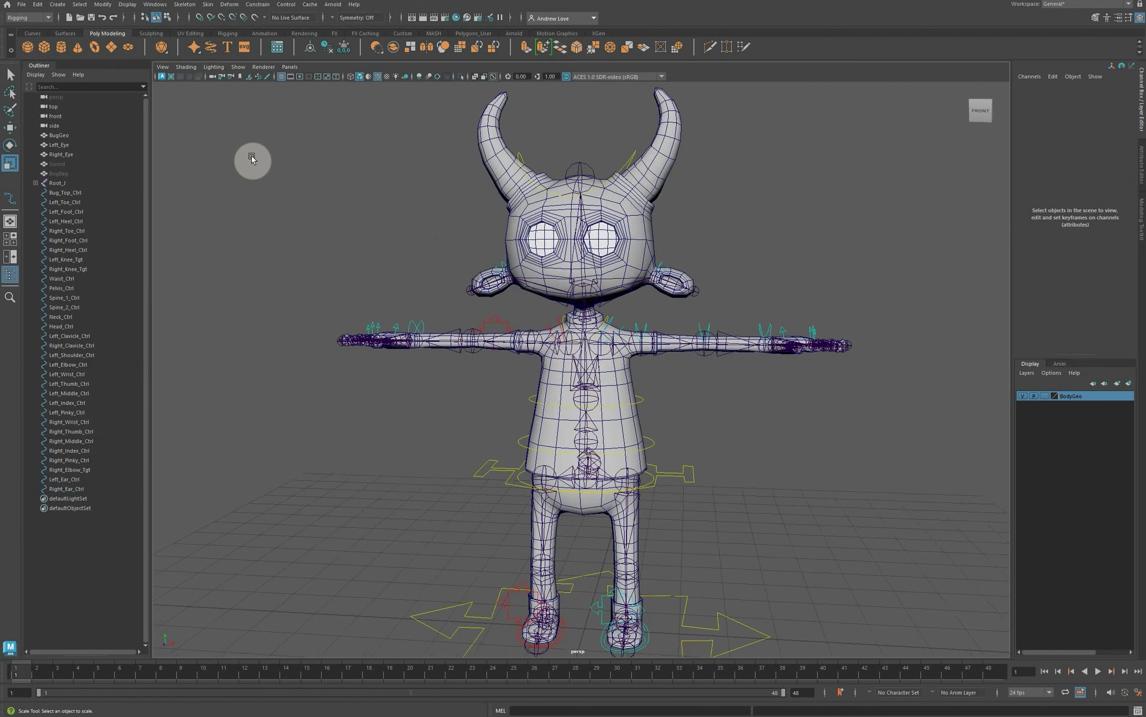
{"action": "right_click_drag", "start_coordinate": [251, 155], "coordinate": [429, 228], "text": "alt"}
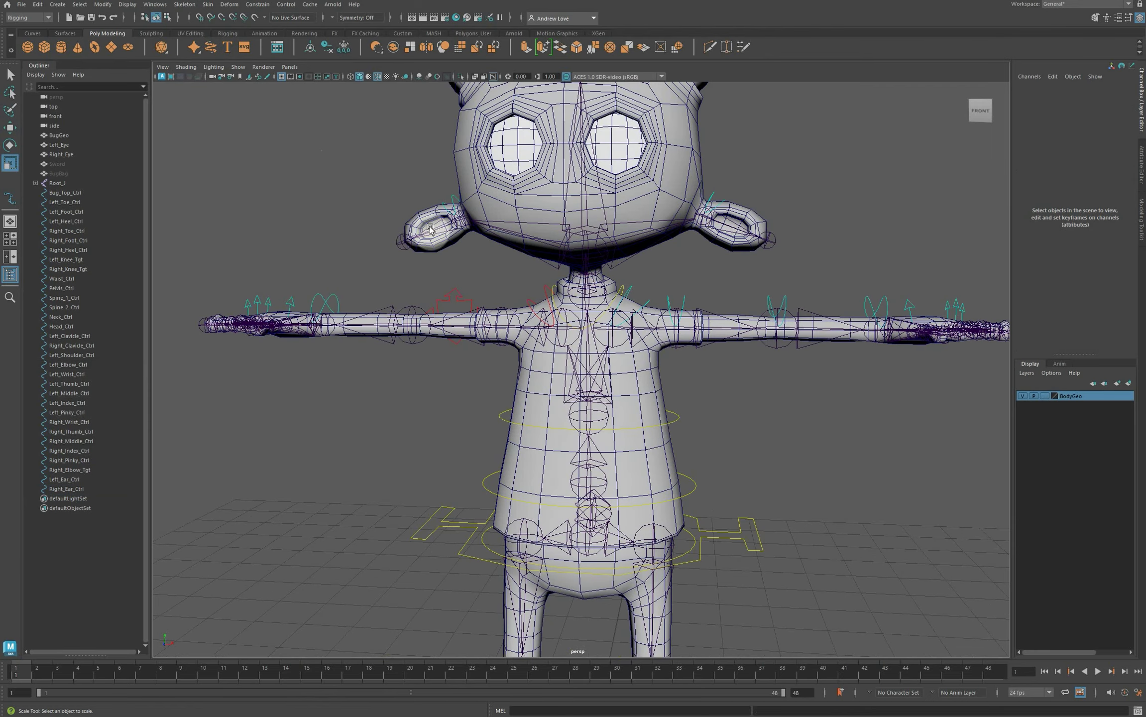
{"action": "left_click", "coordinate": [430, 228]}
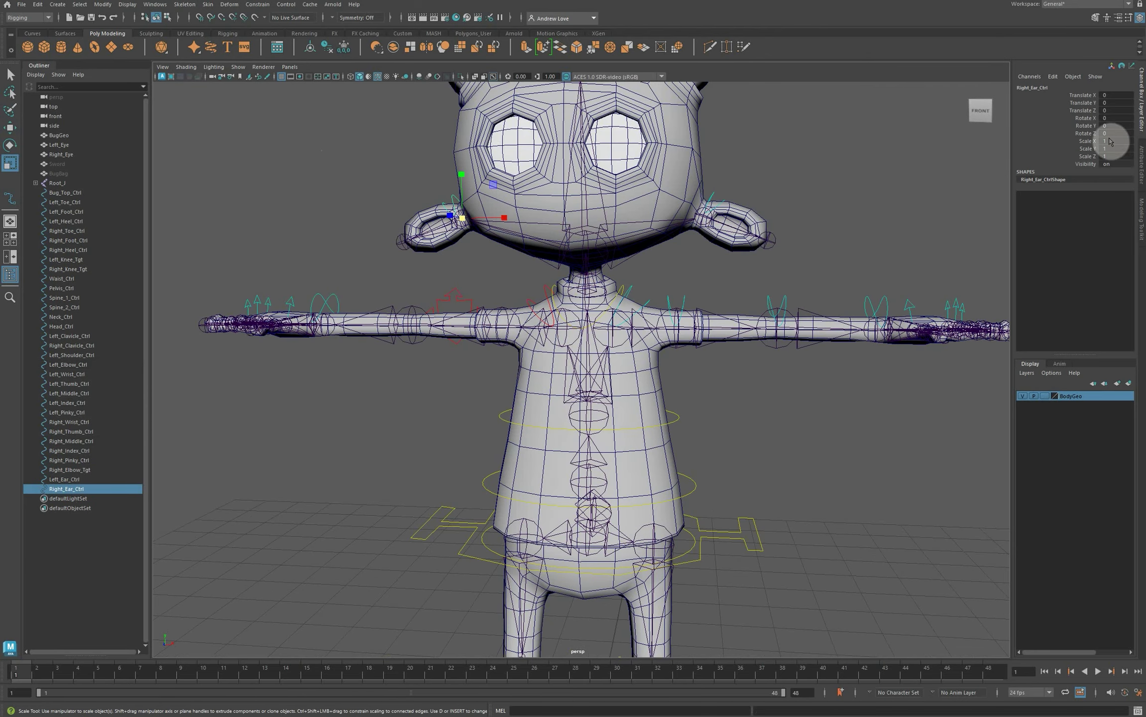
{"action": "left_click", "coordinate": [1141, 162]}
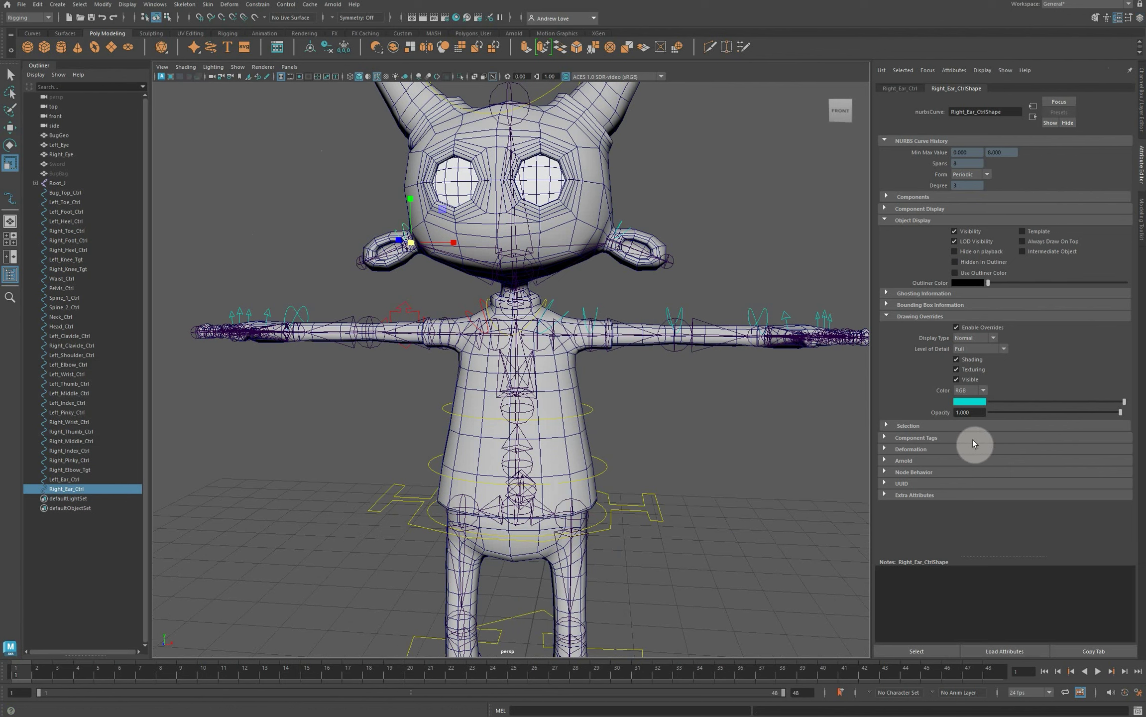
{"action": "left_click", "coordinate": [969, 401]}
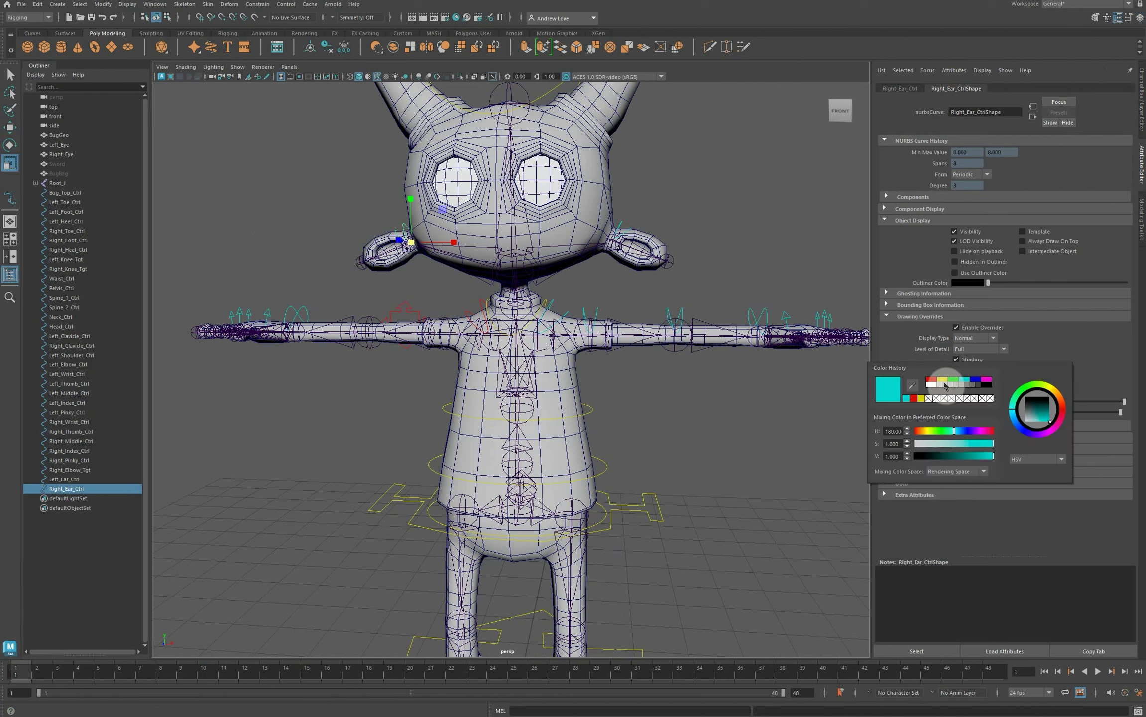
{"action": "left_click", "coordinate": [927, 381]}
Make the right wrist, thumb and pinky controls red.
{"action": "left_click", "coordinate": [299, 313]}
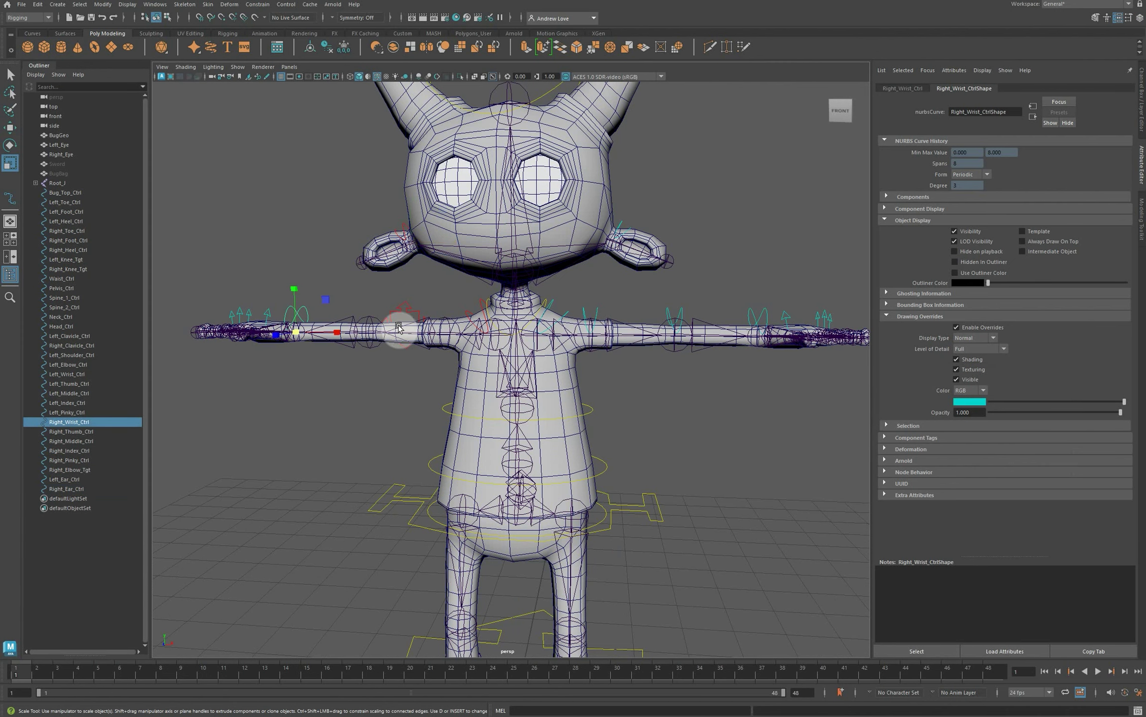
{"action": "left_click", "coordinate": [961, 401]}
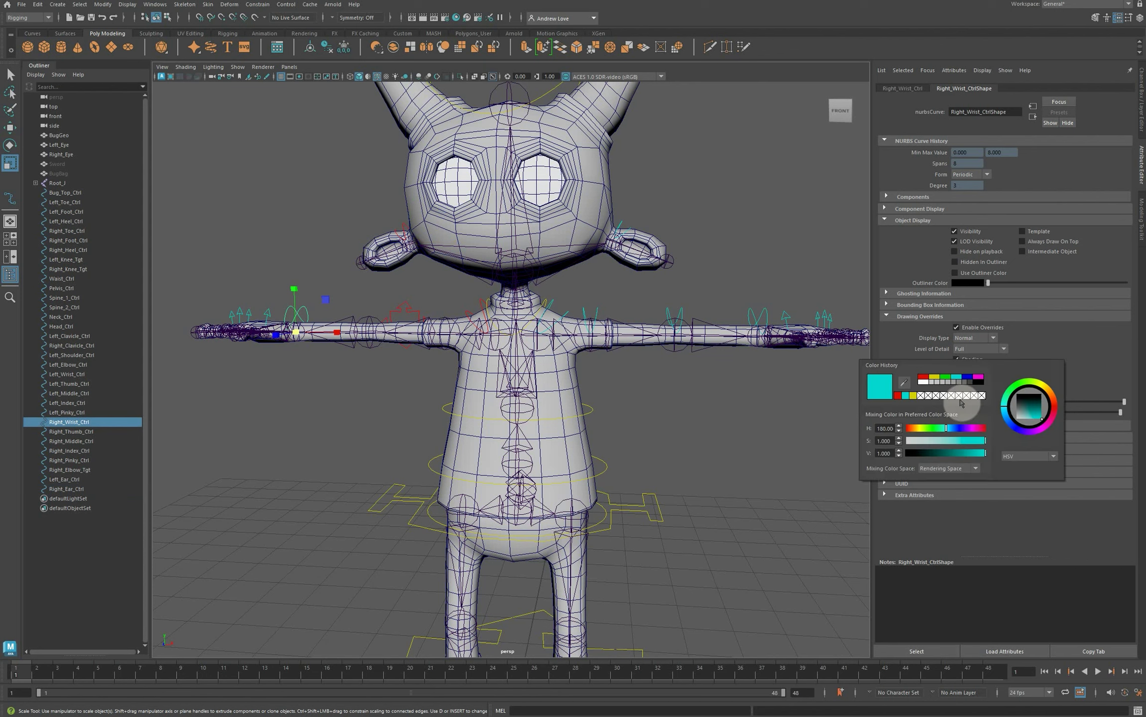
{"action": "left_click", "coordinate": [925, 379]}
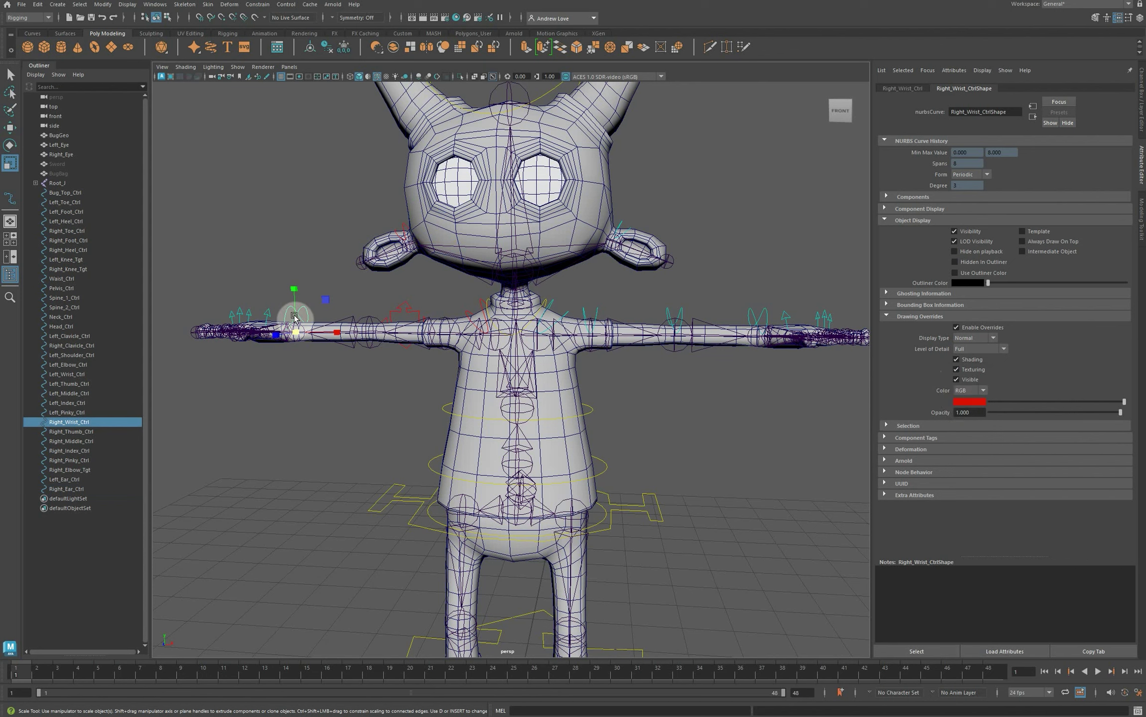
{"action": "left_click", "coordinate": [269, 311]}
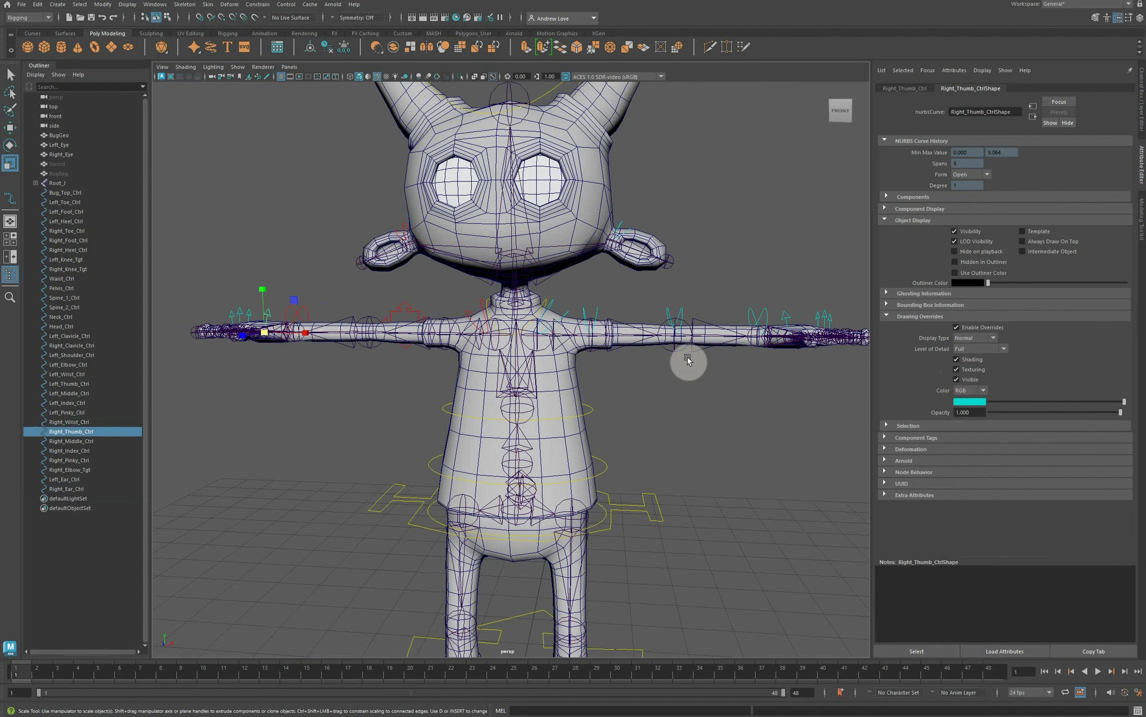
{"action": "left_click", "coordinate": [963, 402]}
{"action": "left_click", "coordinate": [924, 379]}
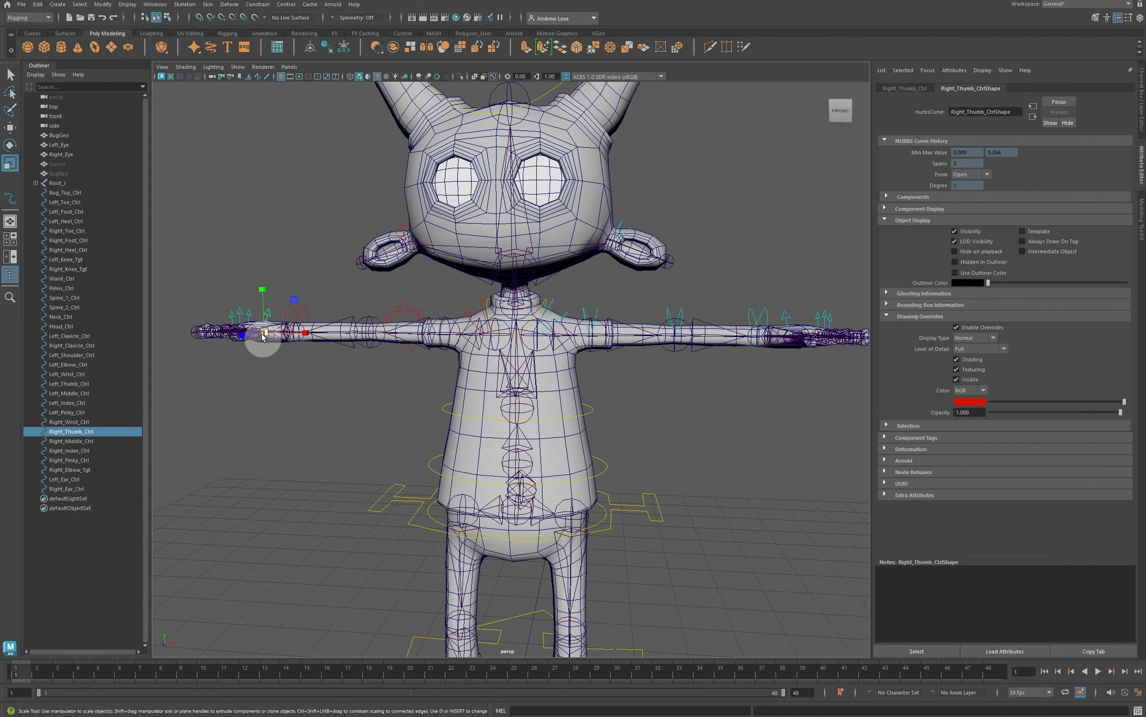
{"action": "left_click", "coordinate": [244, 312]}
{"action": "left_click", "coordinate": [244, 313]}
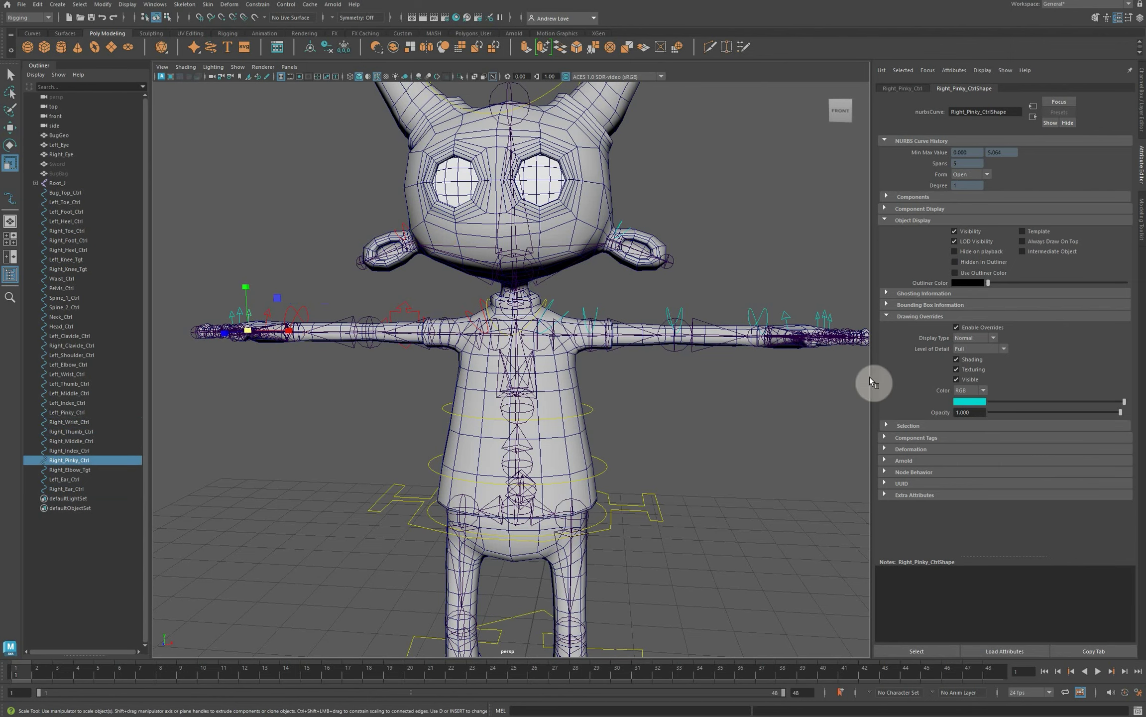
{"action": "left_click", "coordinate": [968, 401]}
{"action": "left_click", "coordinate": [933, 380]}
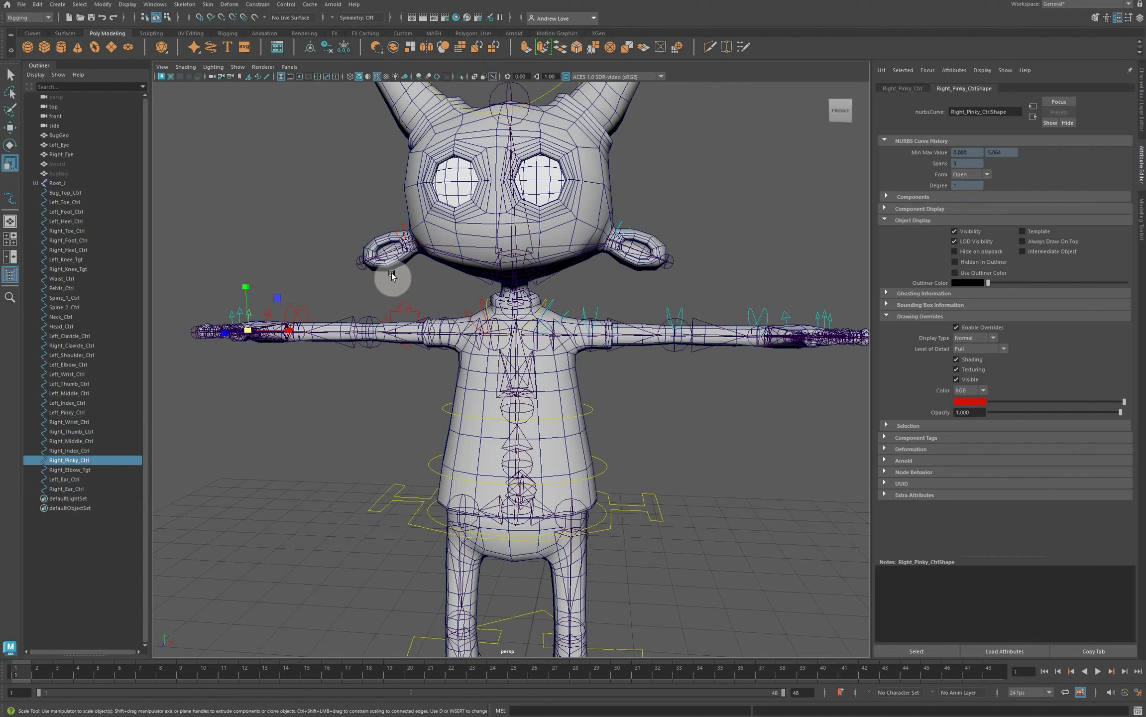
Make the right middle and index finger controls red.
{"action": "left_click", "coordinate": [295, 269]}
{"action": "left_click", "coordinate": [242, 315]}
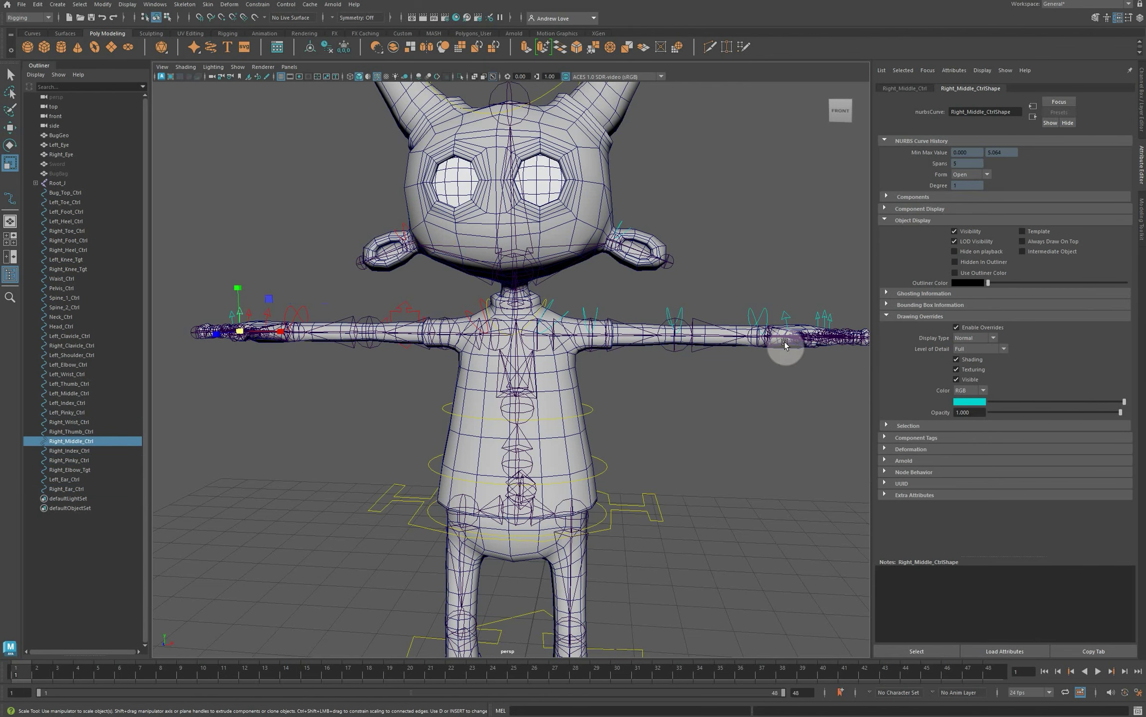
{"action": "left_click", "coordinate": [968, 402]}
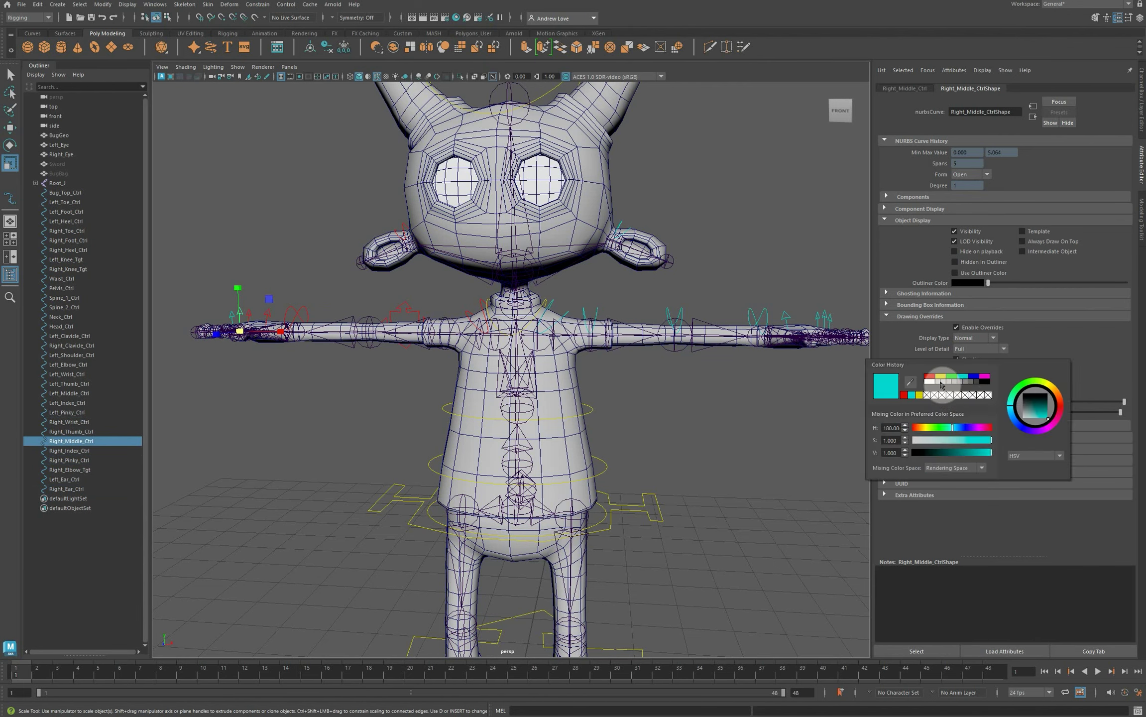
{"action": "left_click", "coordinate": [927, 373]}
{"action": "left_click", "coordinate": [385, 290]}
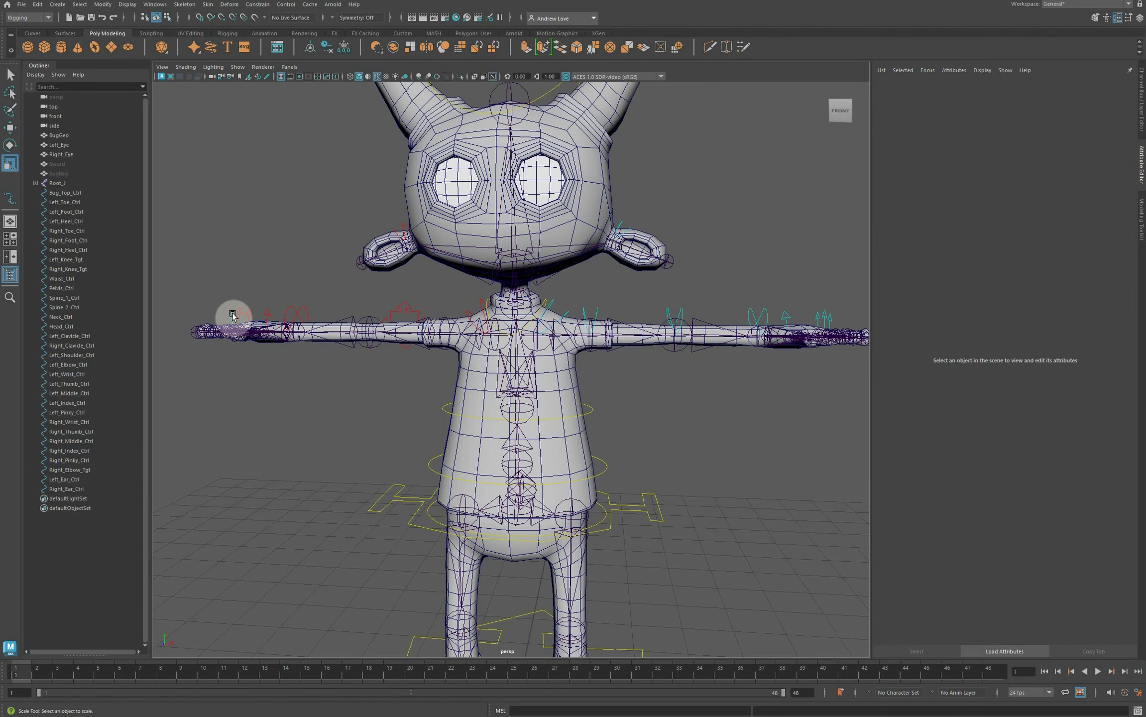
{"action": "left_click", "coordinate": [259, 321]}
{"action": "left_click", "coordinate": [984, 397]}
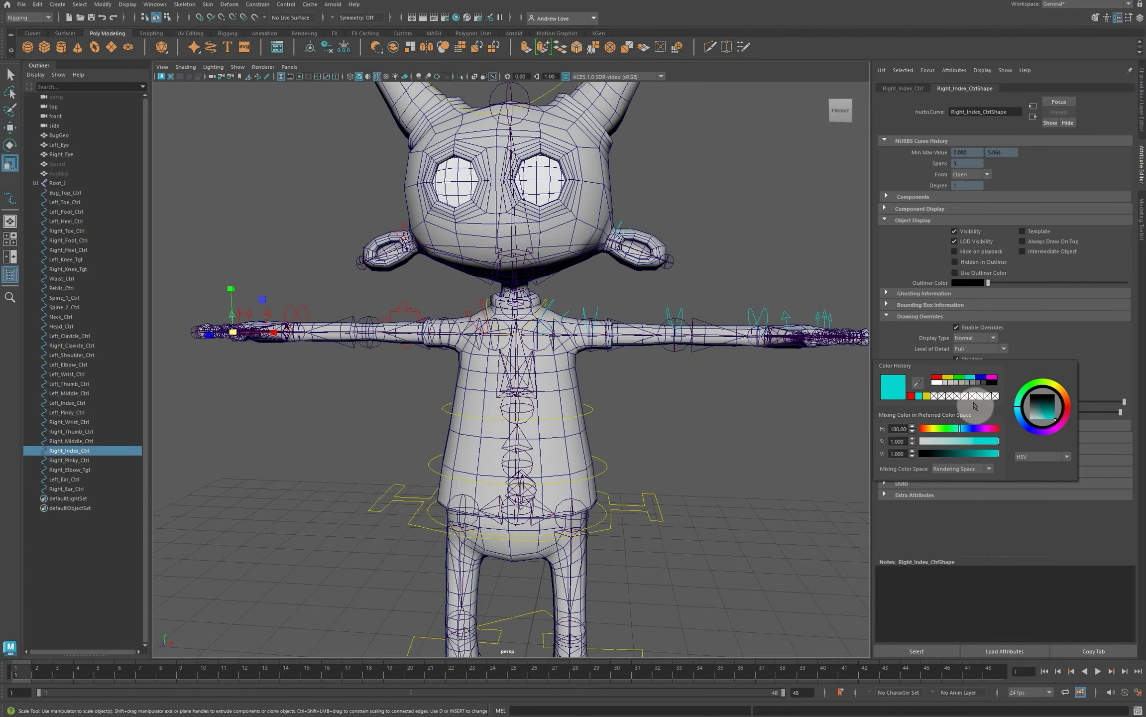
{"action": "left_click", "coordinate": [930, 374]}
{"action": "left_click", "coordinate": [785, 406]}
Hide every object type in the viewport with Show > None.
{"action": "scroll", "coordinate": [710, 402], "scroll_direction": "down", "scroll_amount": 5}
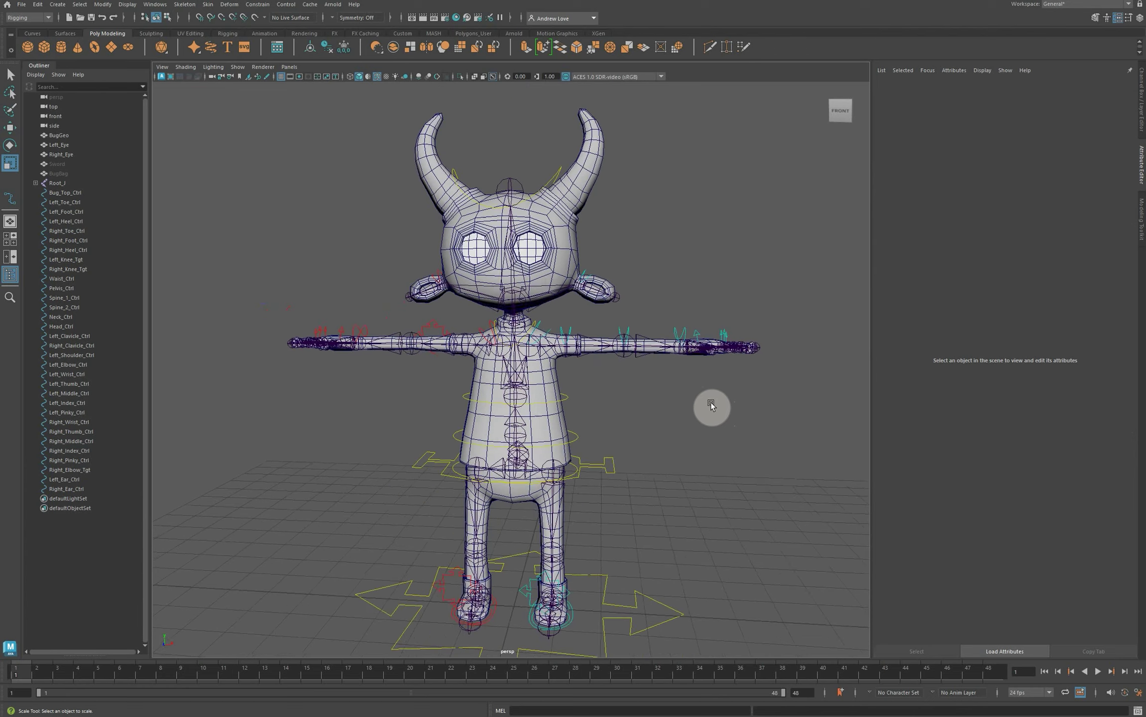
{"action": "left_click_drag", "start_coordinate": [706, 459], "coordinate": [680, 472], "text": "alt"}
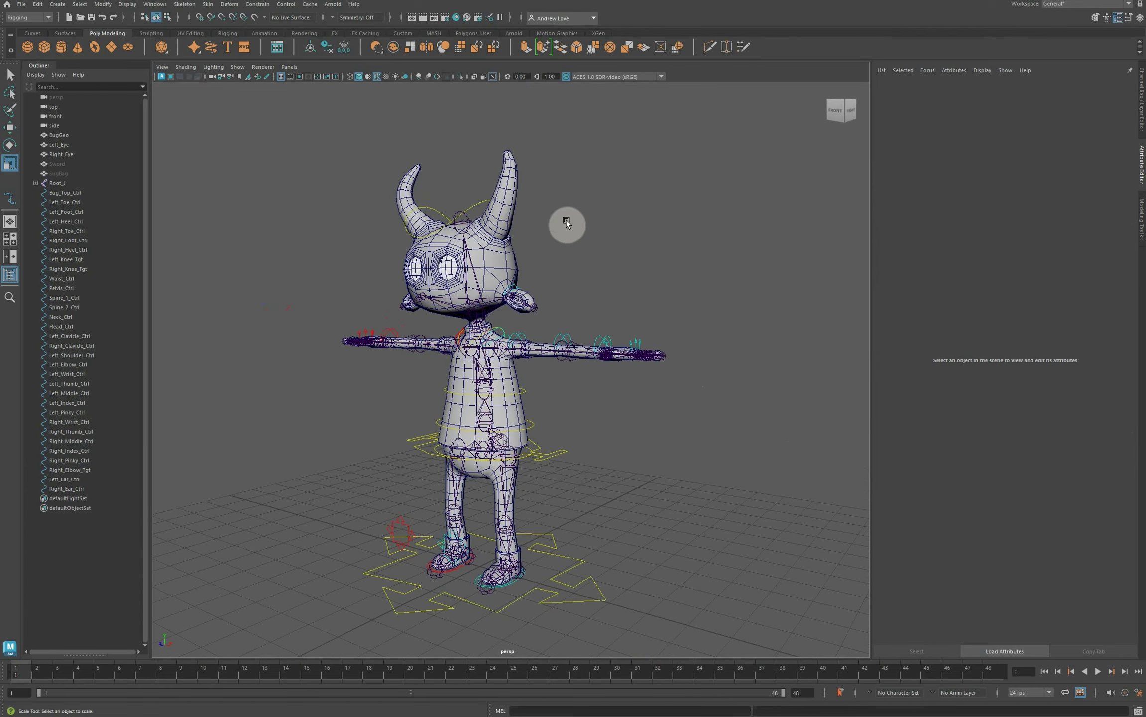
{"action": "left_click", "coordinate": [236, 70]}
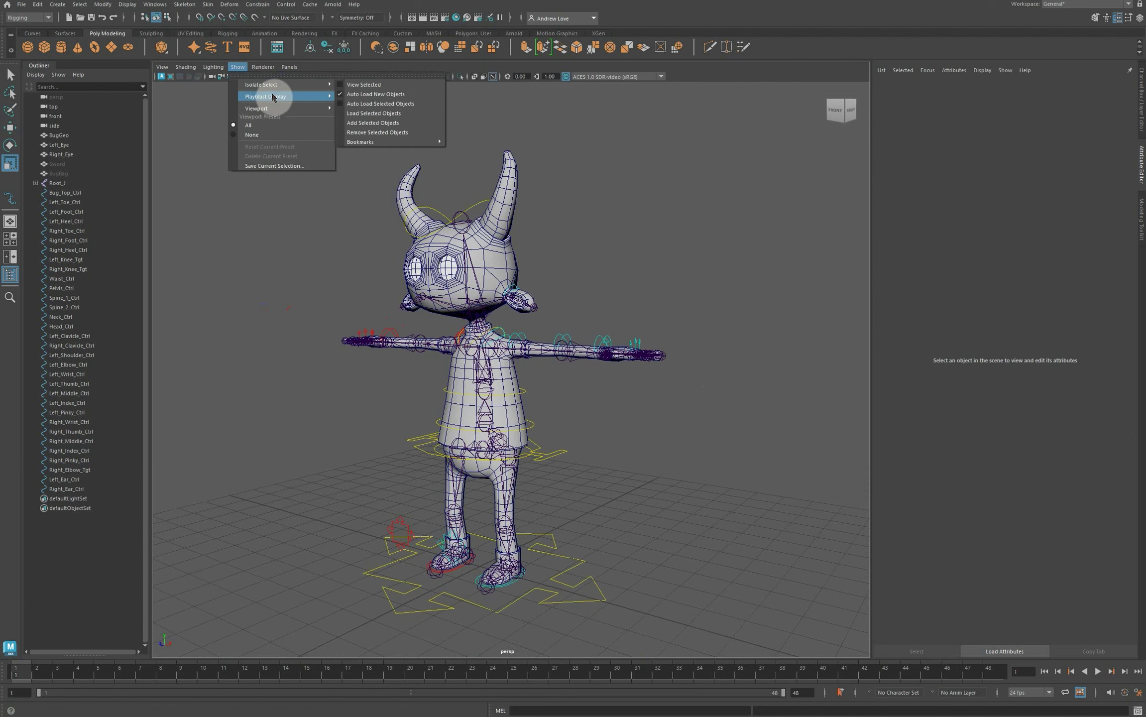
{"action": "mouse_move", "coordinate": [277, 108]}
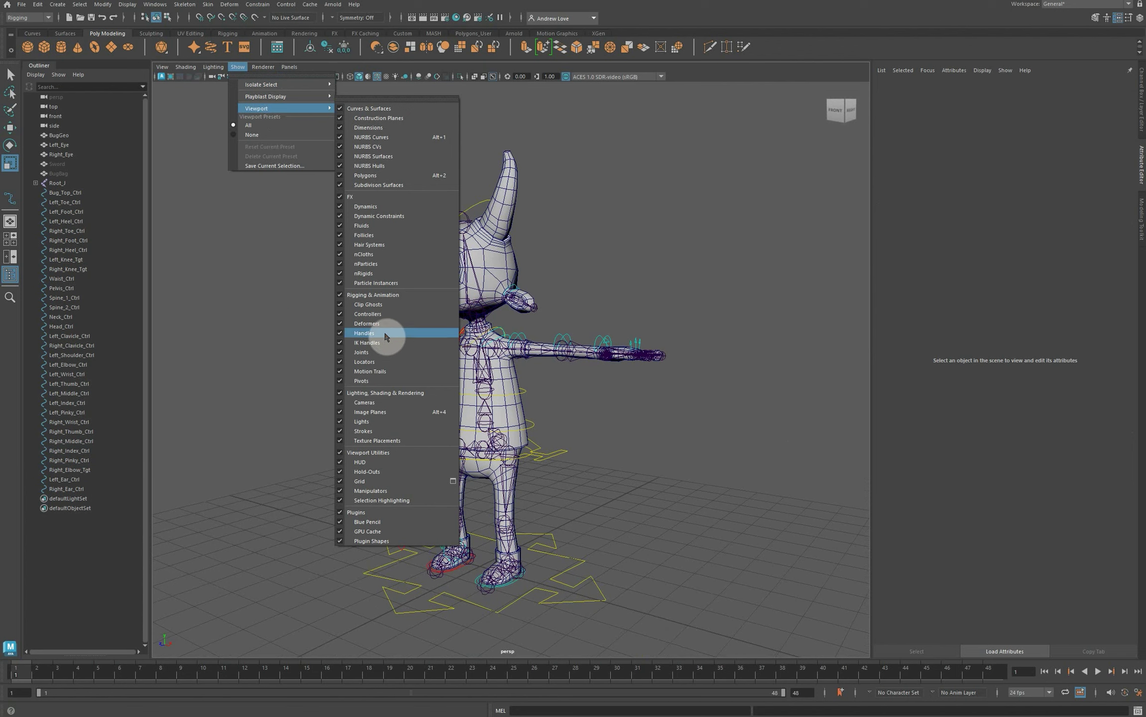
{"action": "left_click", "coordinate": [264, 135]}
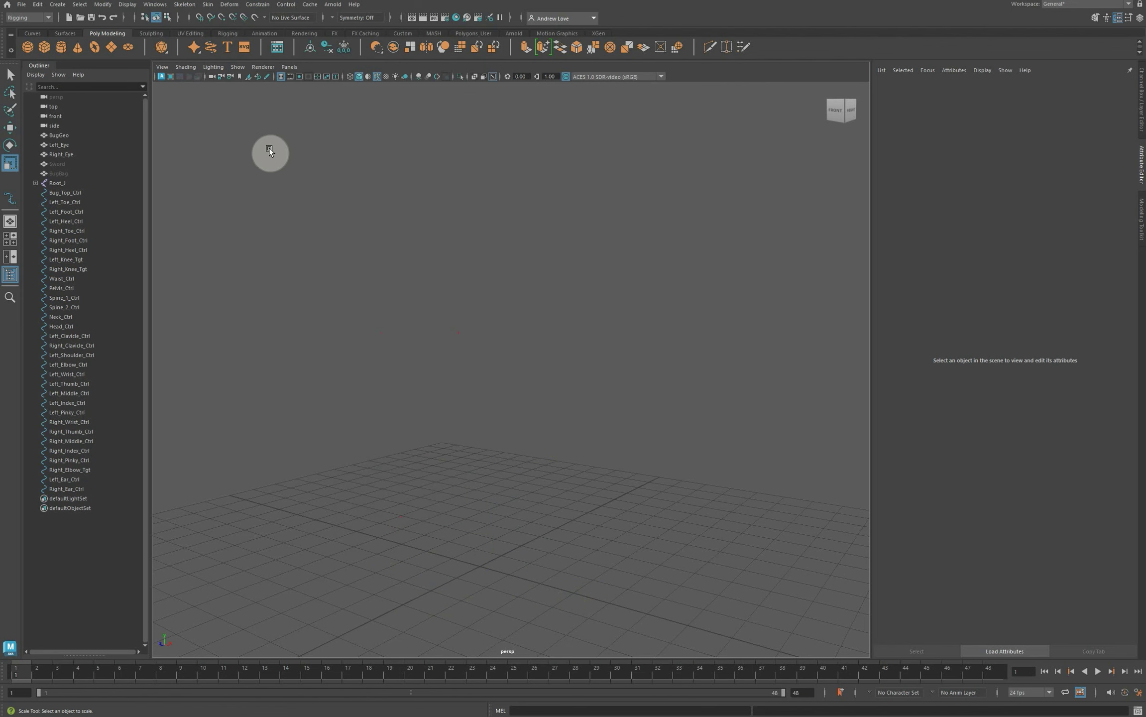
Re-enable Polygons and NURBS Curves in the viewport Show menu.
{"action": "left_click", "coordinate": [238, 66]}
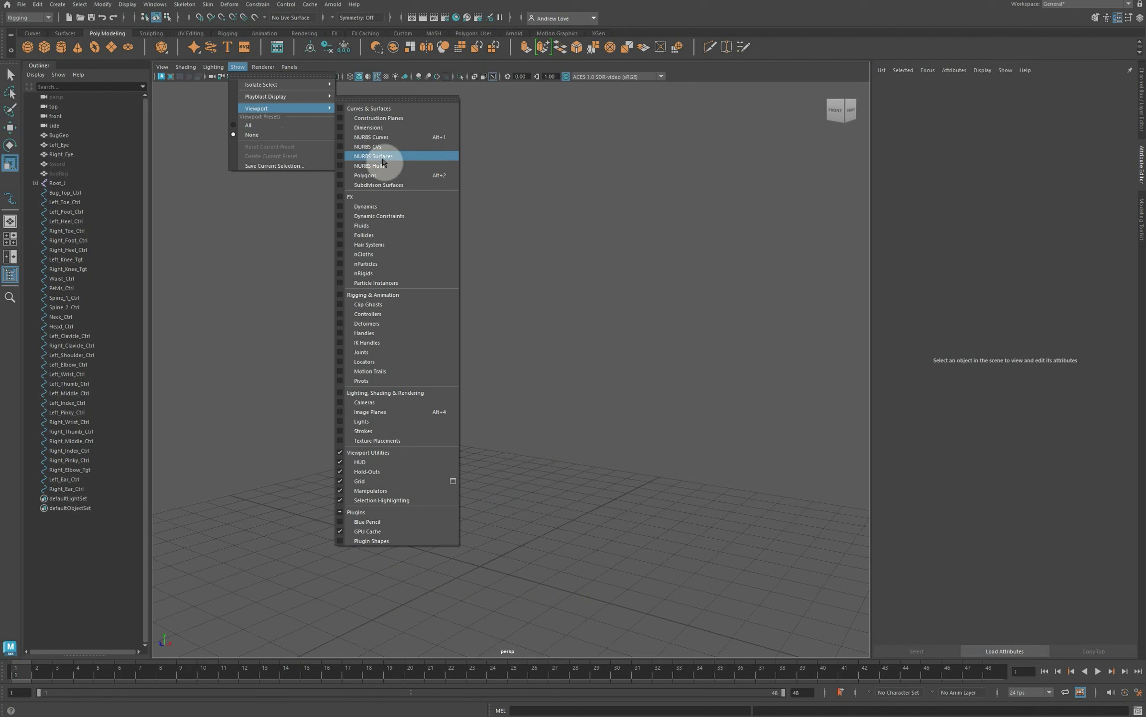
{"action": "left_click", "coordinate": [376, 176]}
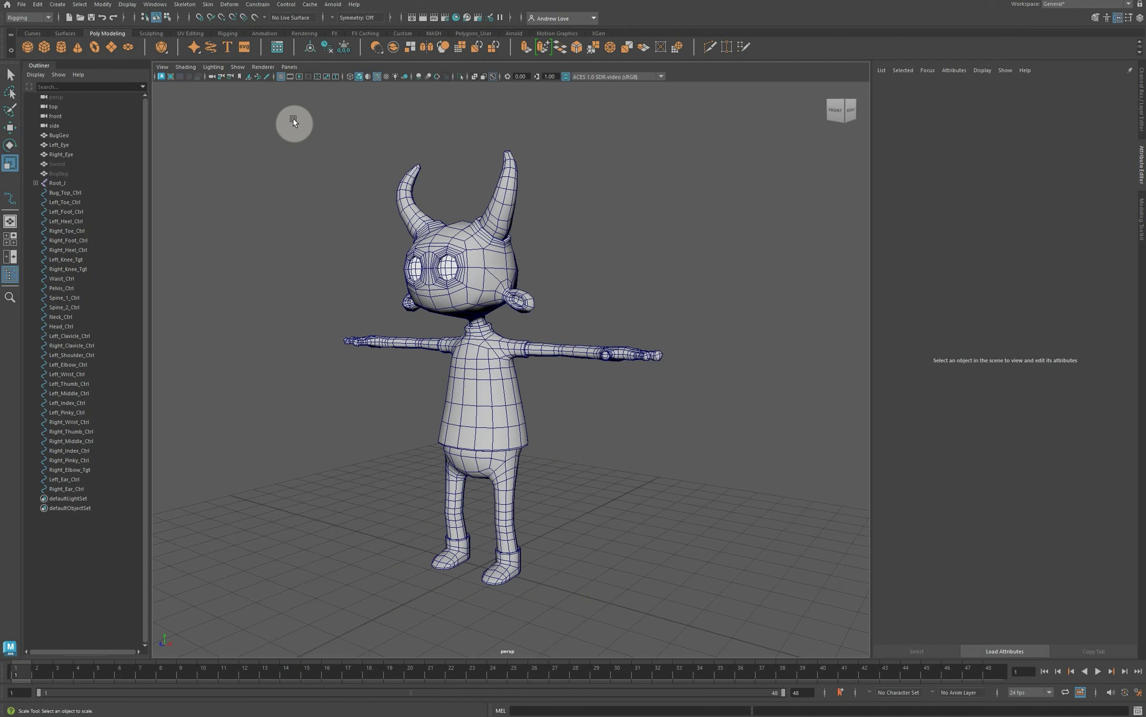
{"action": "left_click", "coordinate": [234, 65]}
{"action": "left_click", "coordinate": [238, 67]}
{"action": "left_click", "coordinate": [238, 67]}
{"action": "mouse_move", "coordinate": [276, 108]}
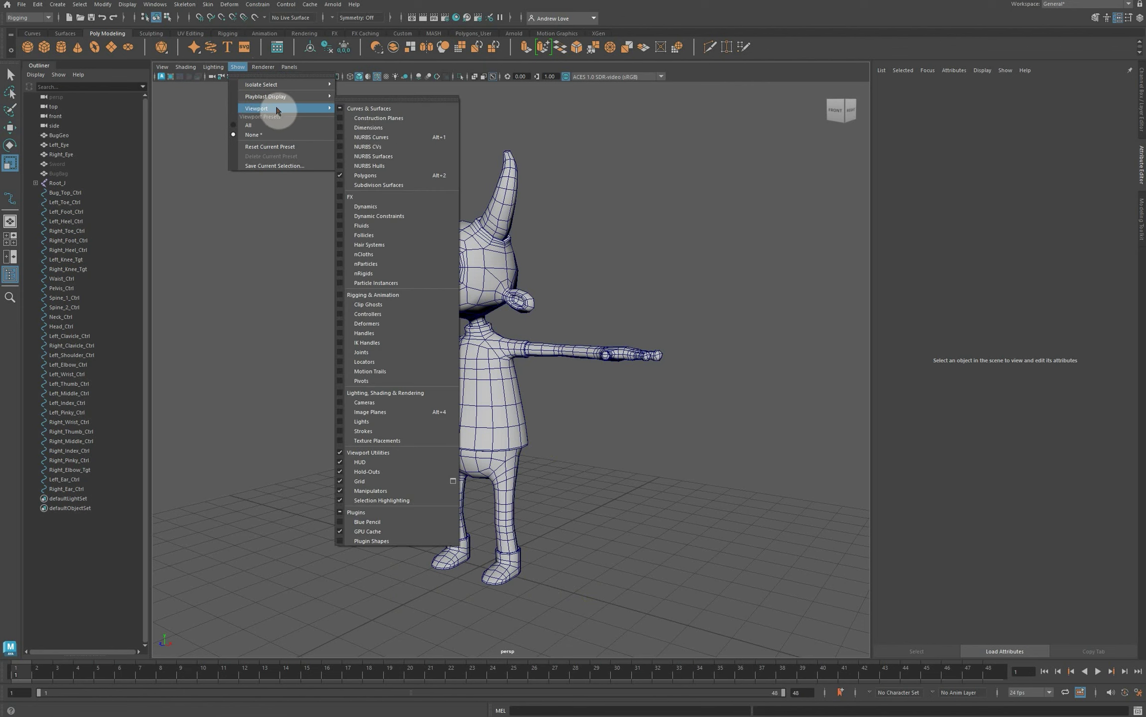
{"action": "left_click", "coordinate": [368, 137]}
{"action": "left_click", "coordinate": [300, 180]}
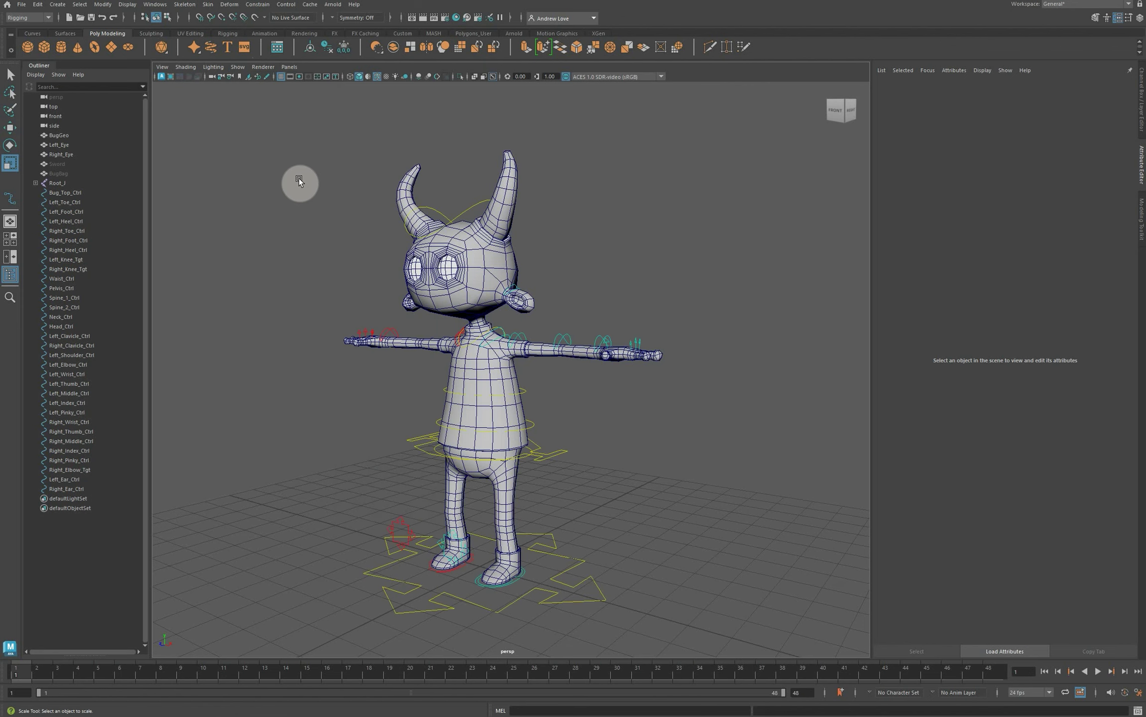
Turn off Wireframe on Shaded, switch to textured display (6), and orbit around the character.
{"action": "left_click", "coordinate": [188, 69]}
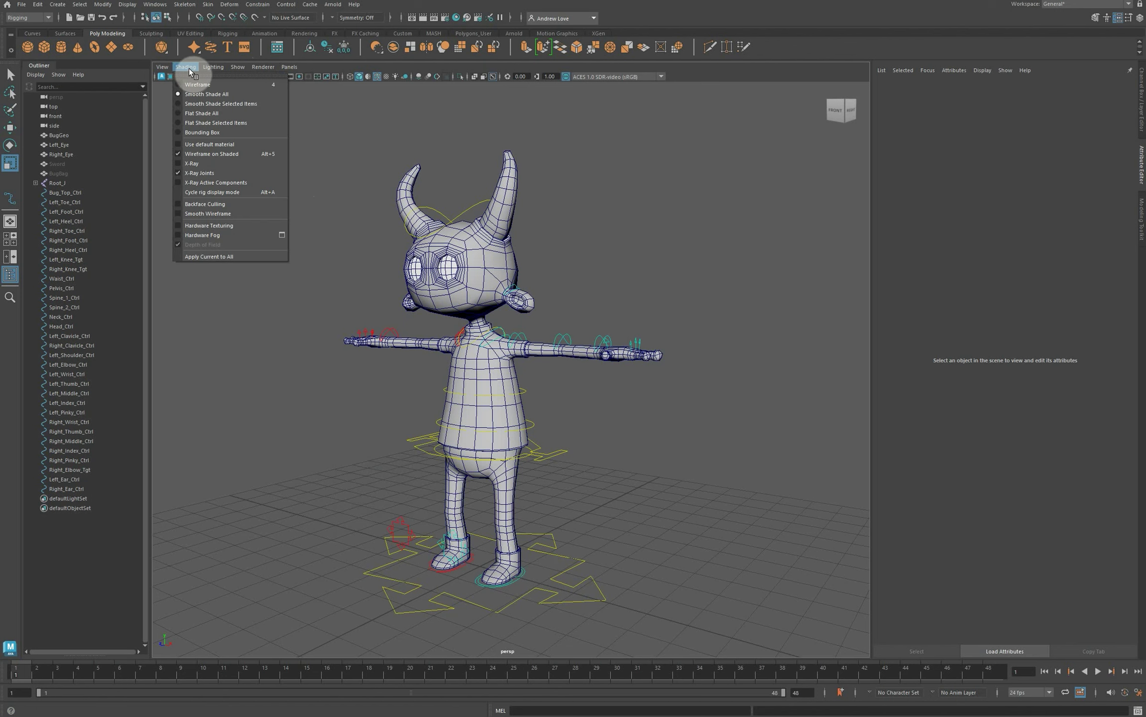
{"action": "left_click", "coordinate": [219, 155]}
{"action": "key", "text": "6"}
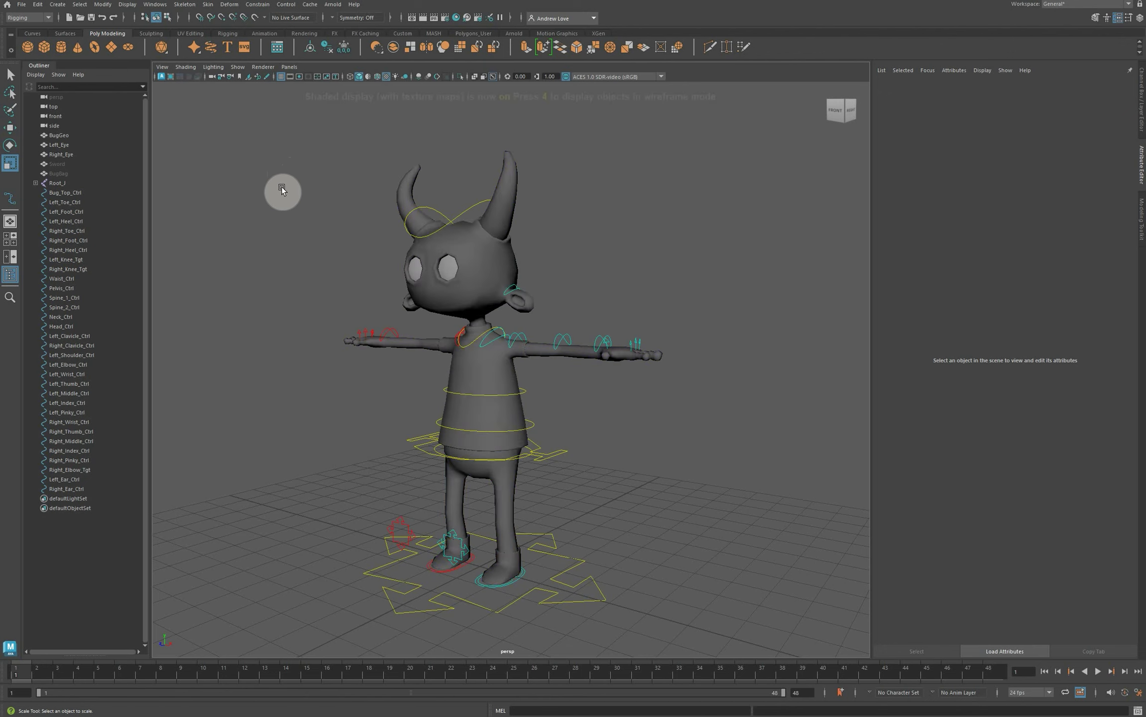
{"action": "left_click_drag", "start_coordinate": [269, 276], "coordinate": [678, 273], "text": "alt"}
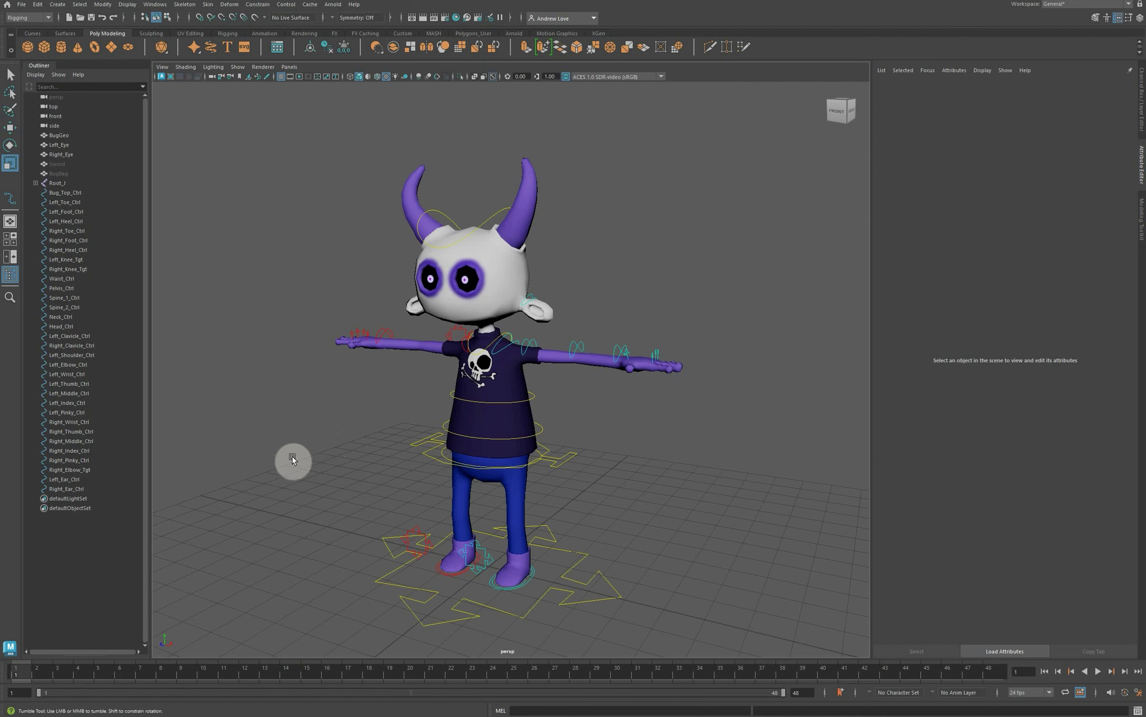
{"action": "left_click_drag", "start_coordinate": [292, 456], "coordinate": [303, 451], "text": "alt"}
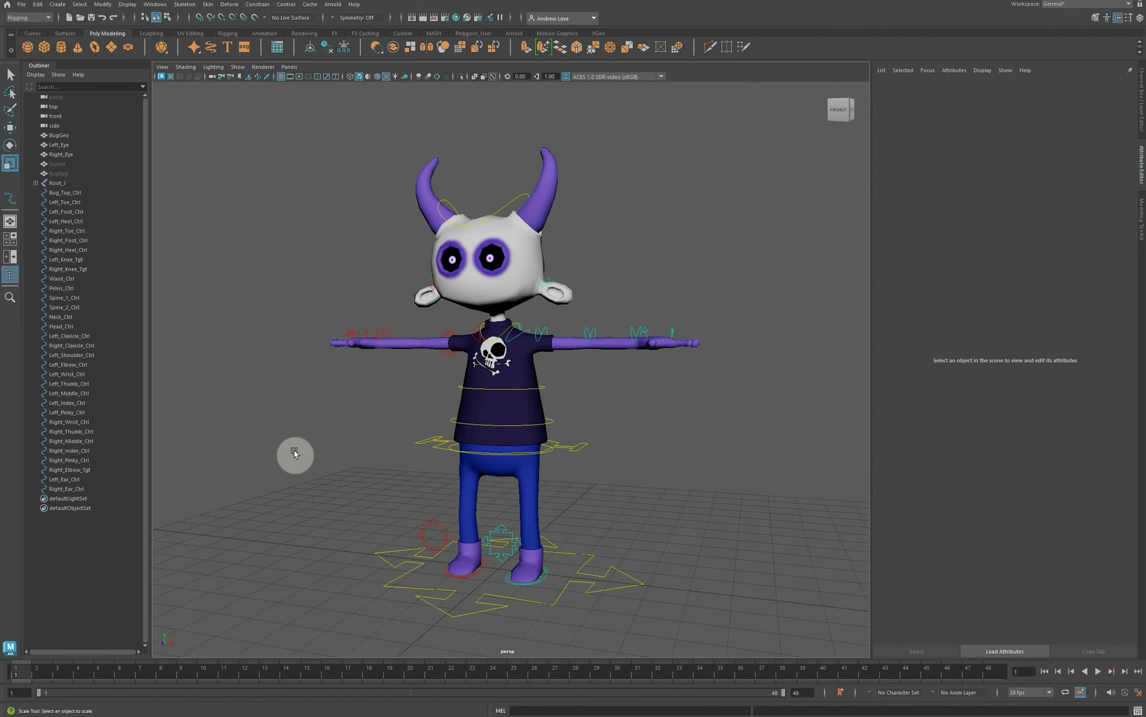